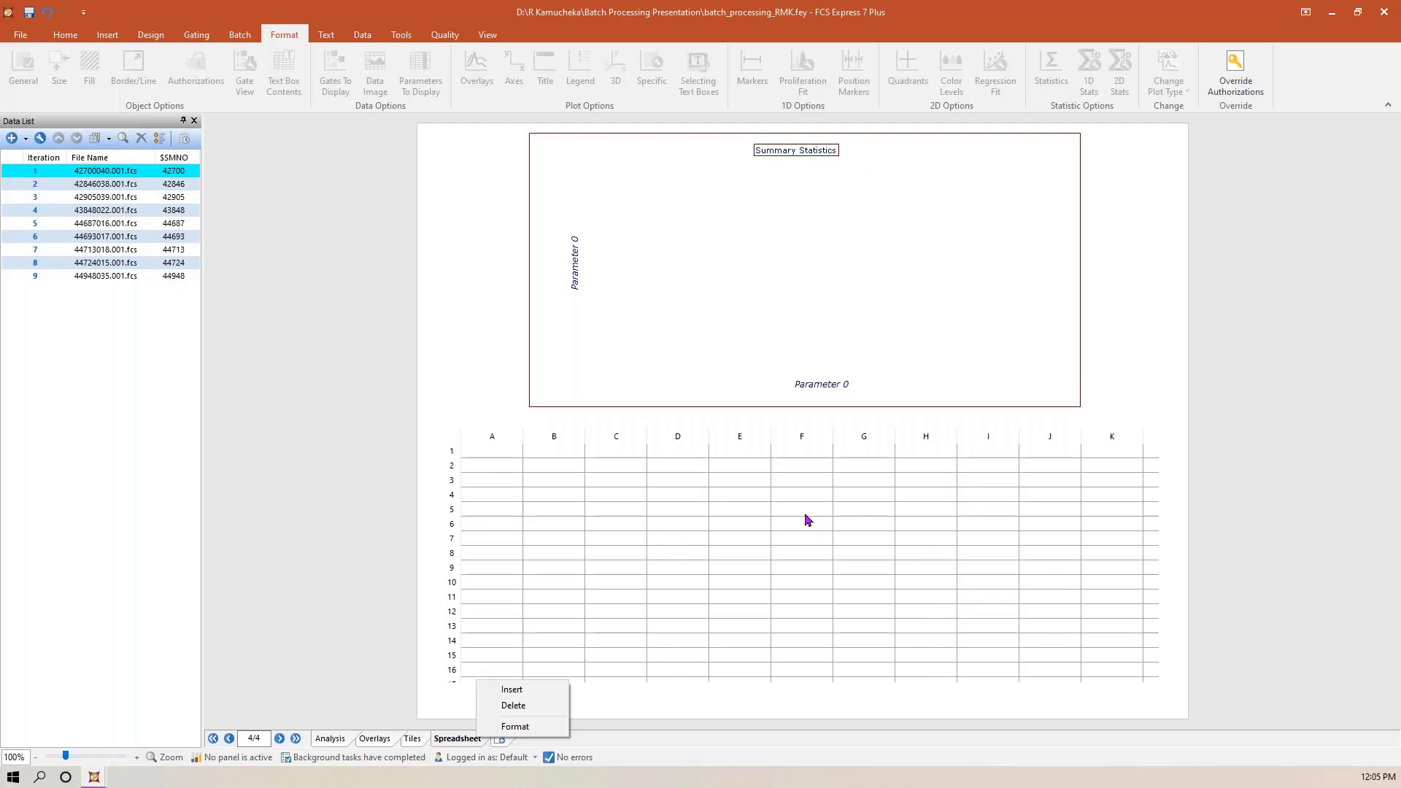
- Dismiss the open context menu and go to the Analysis page of the layout
left_click(341, 546)
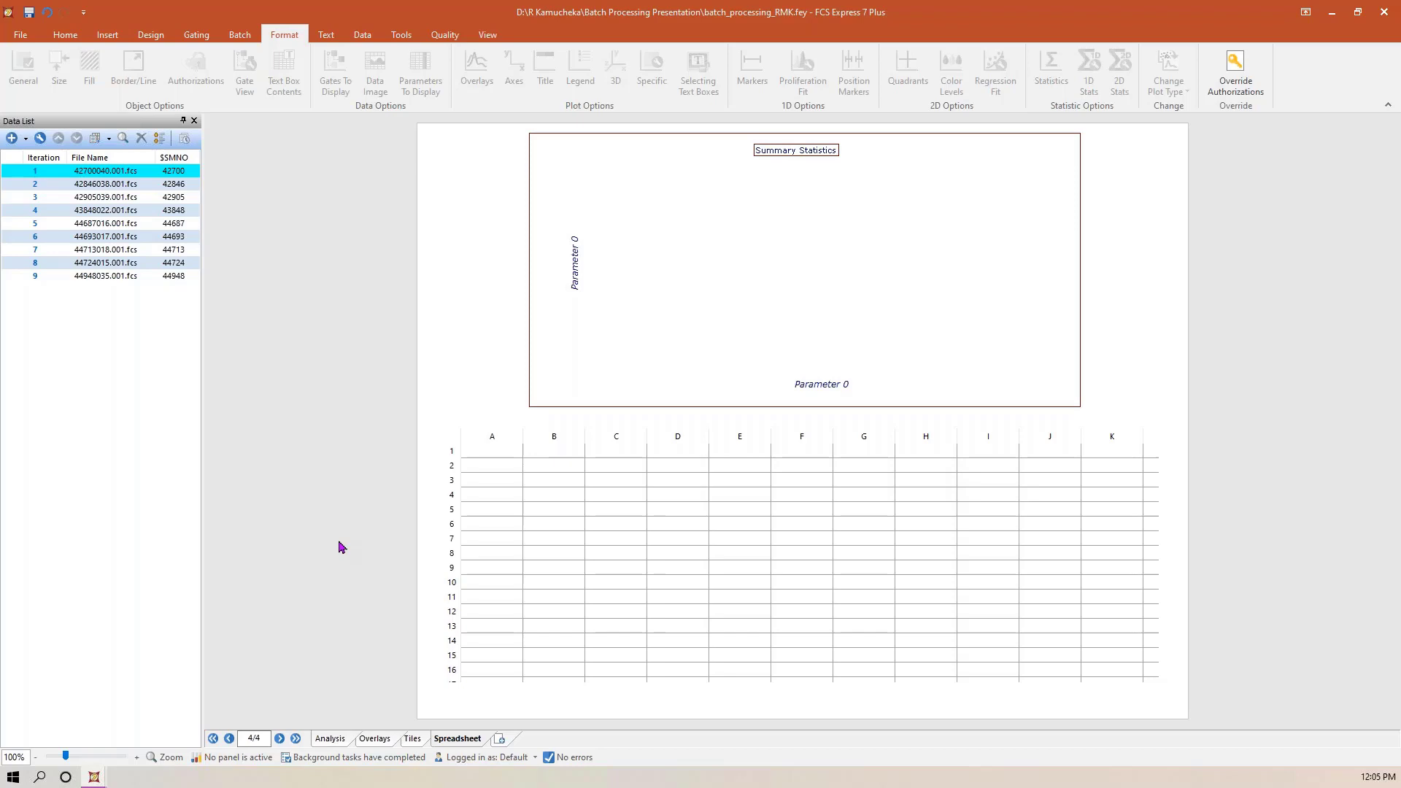
left_click(337, 740)
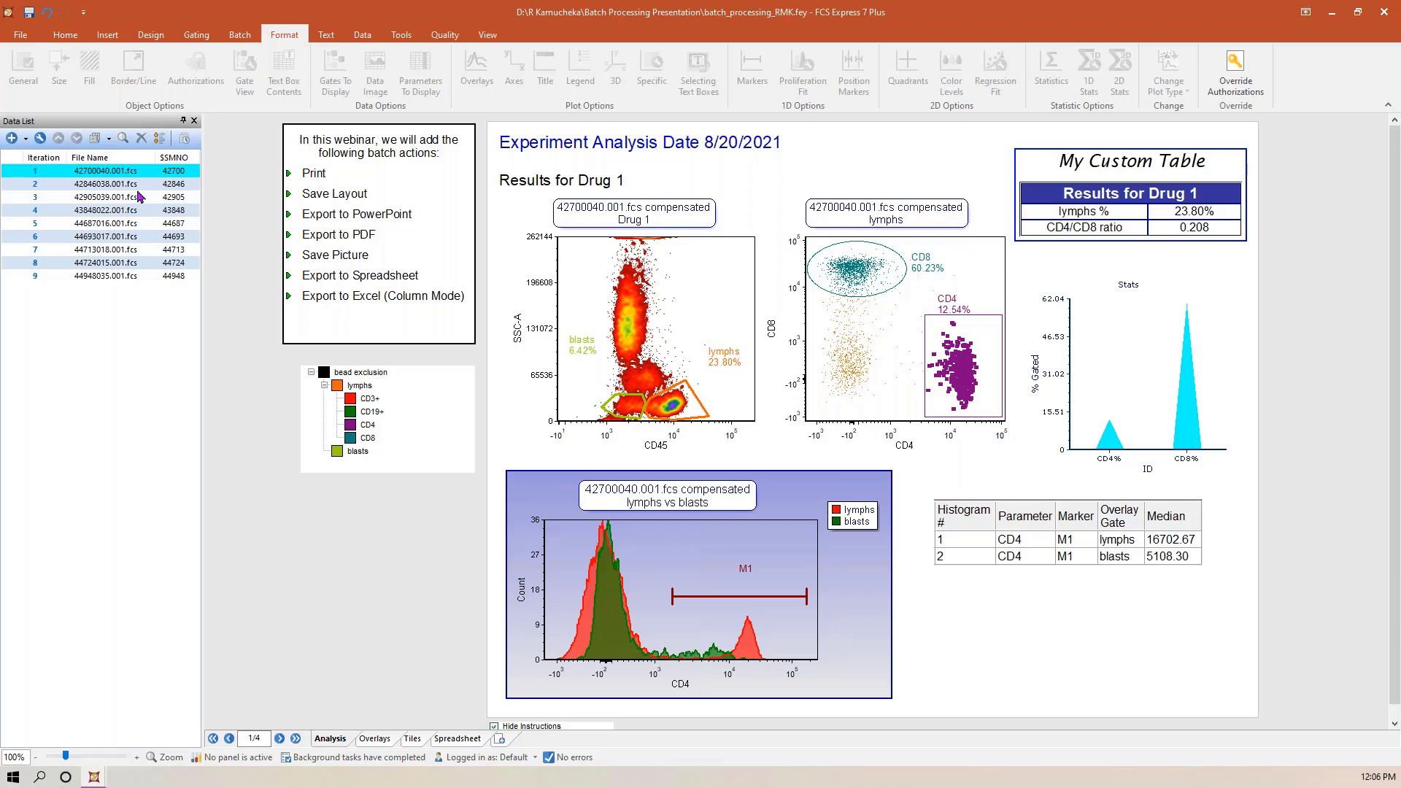
left_click(247, 763)
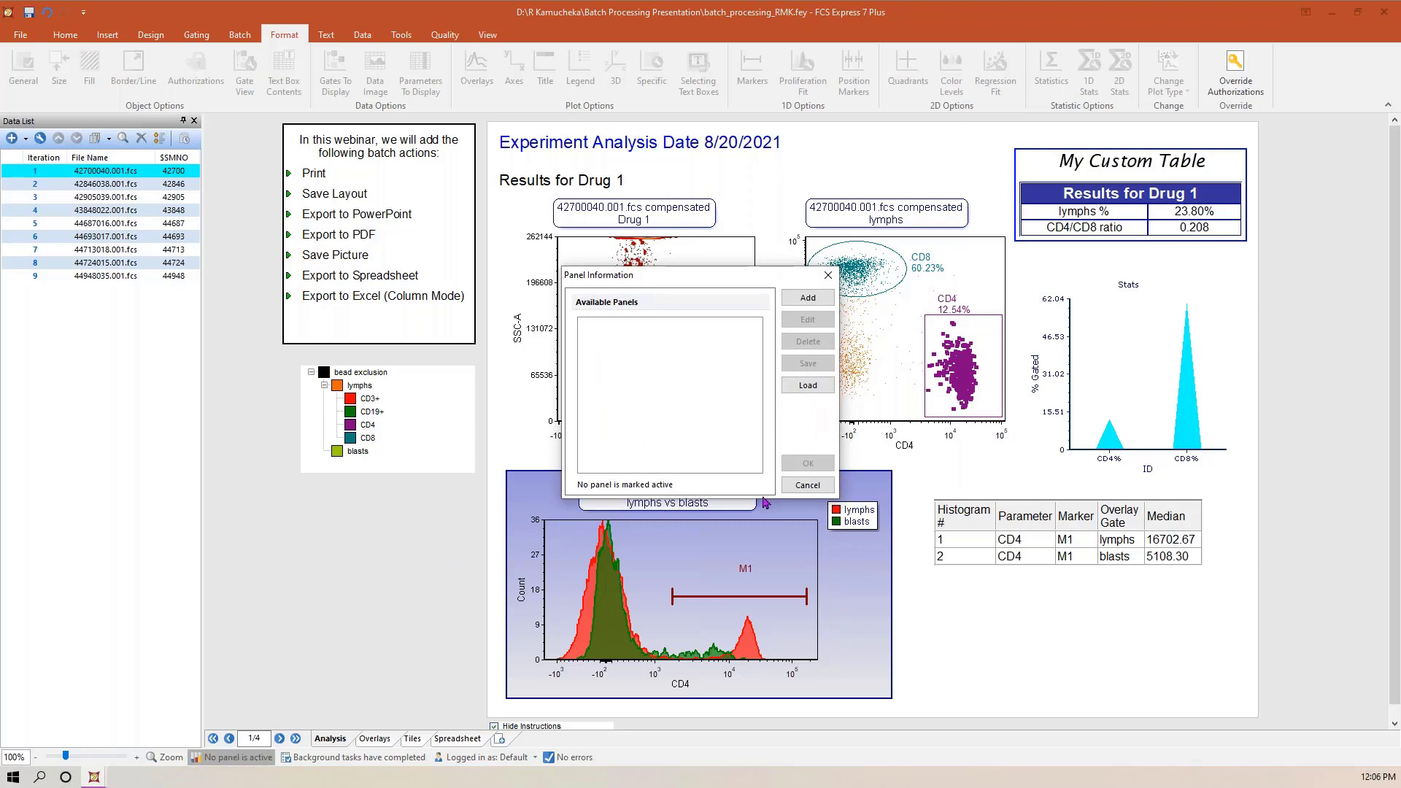
left_click(828, 275)
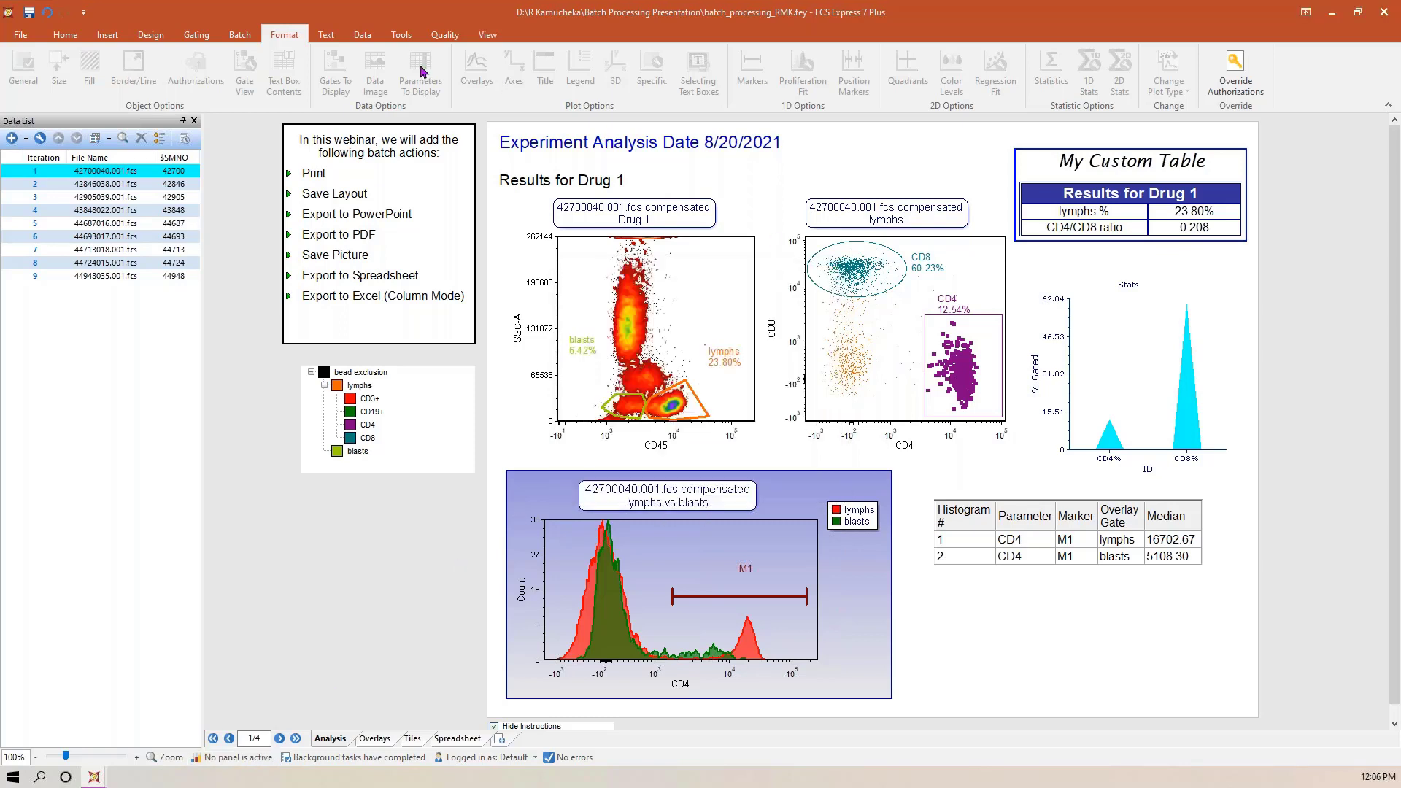
left_click(363, 34)
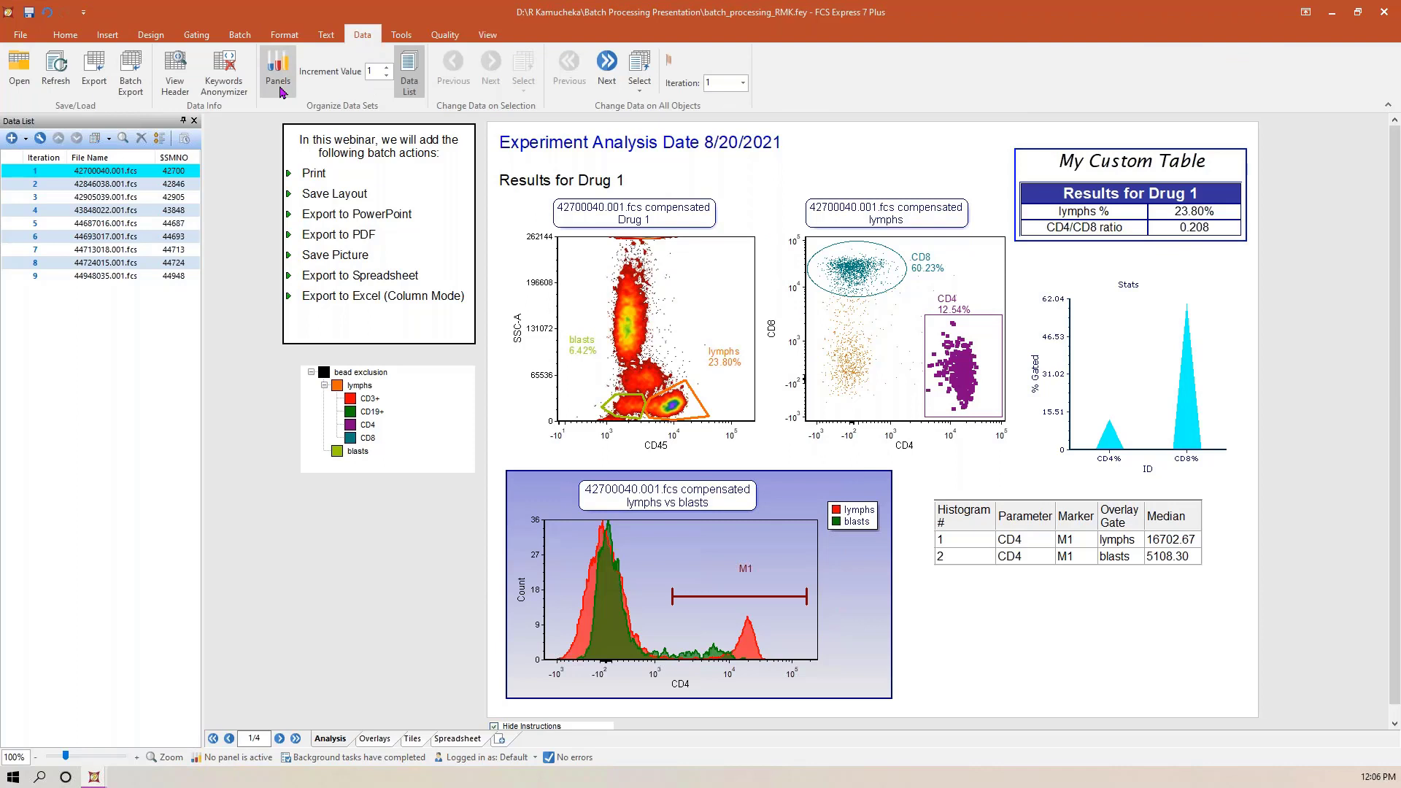
- Add an active panel named Panel with 4 tubes to group the files in the data list
left_click(240, 36)
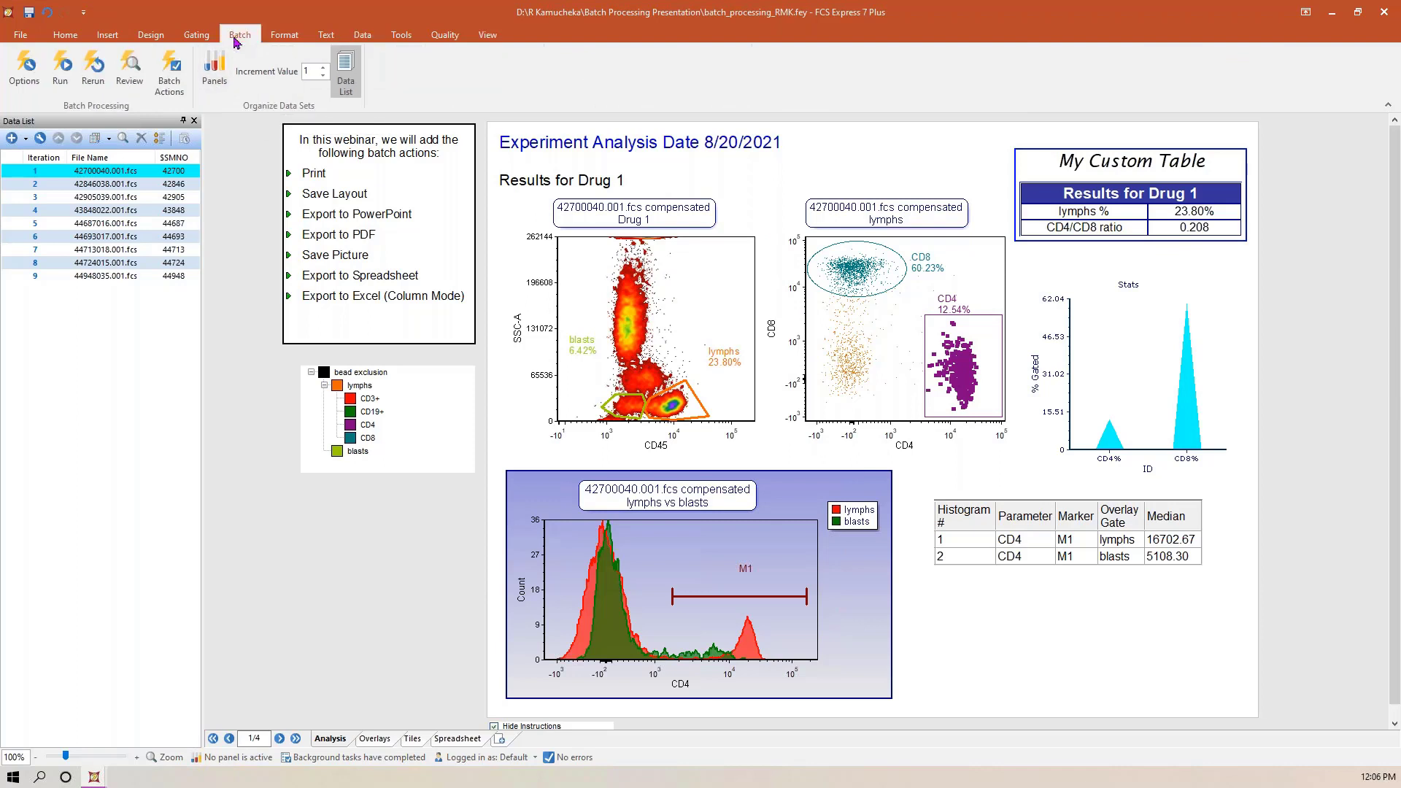
left_click(226, 91)
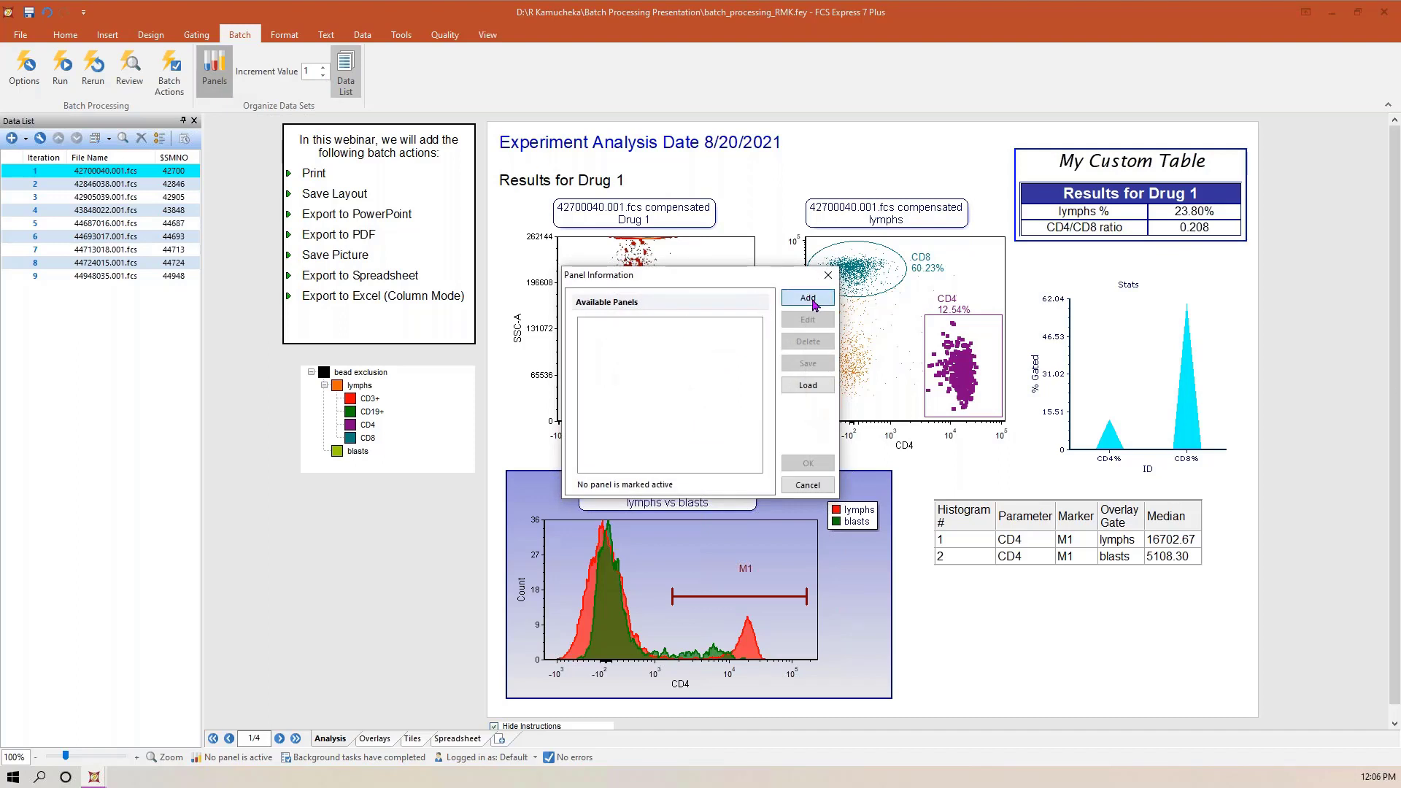
left_click(810, 300)
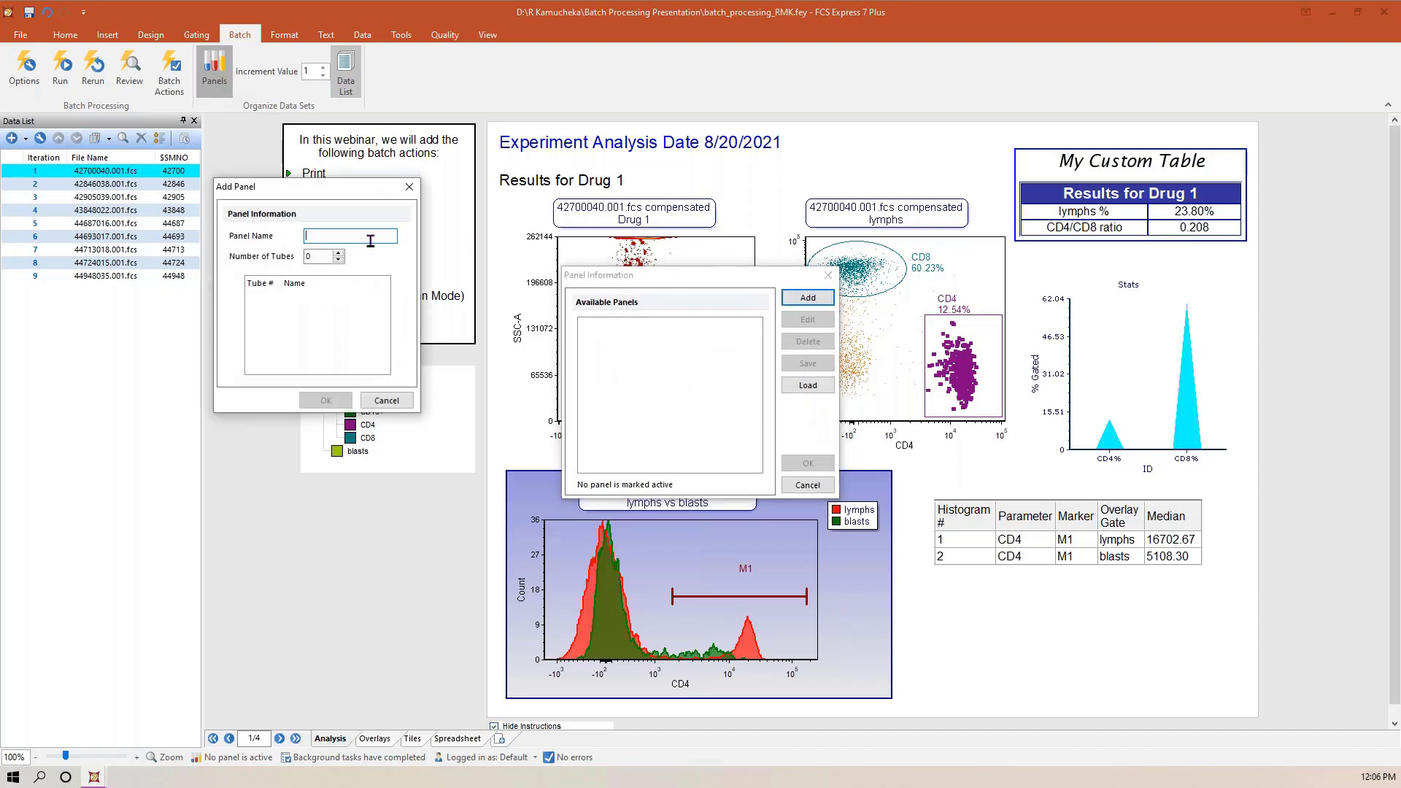
type("Panel")
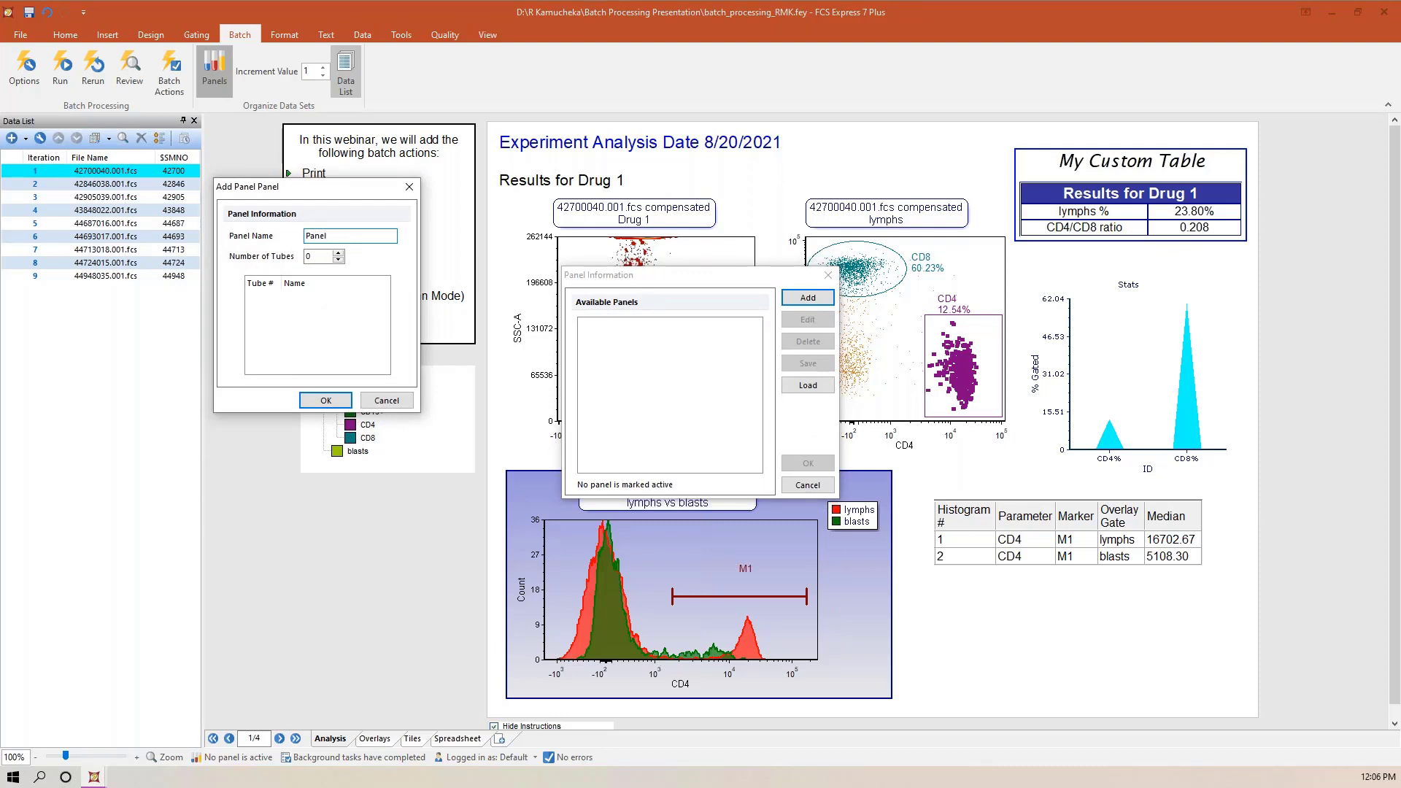
left_click(339, 253)
left_click(339, 253)
left_click(338, 253)
left_click(338, 253)
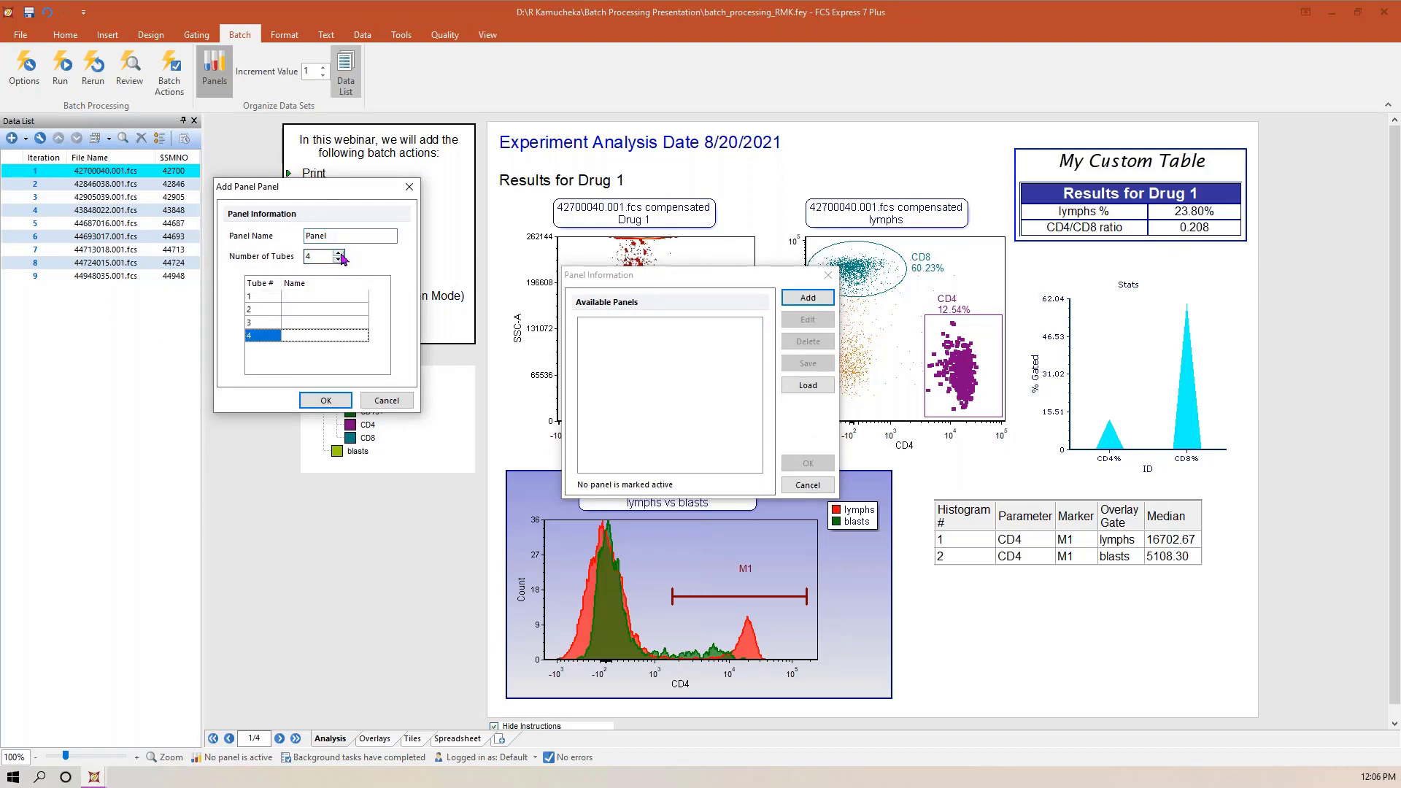
left_click(327, 402)
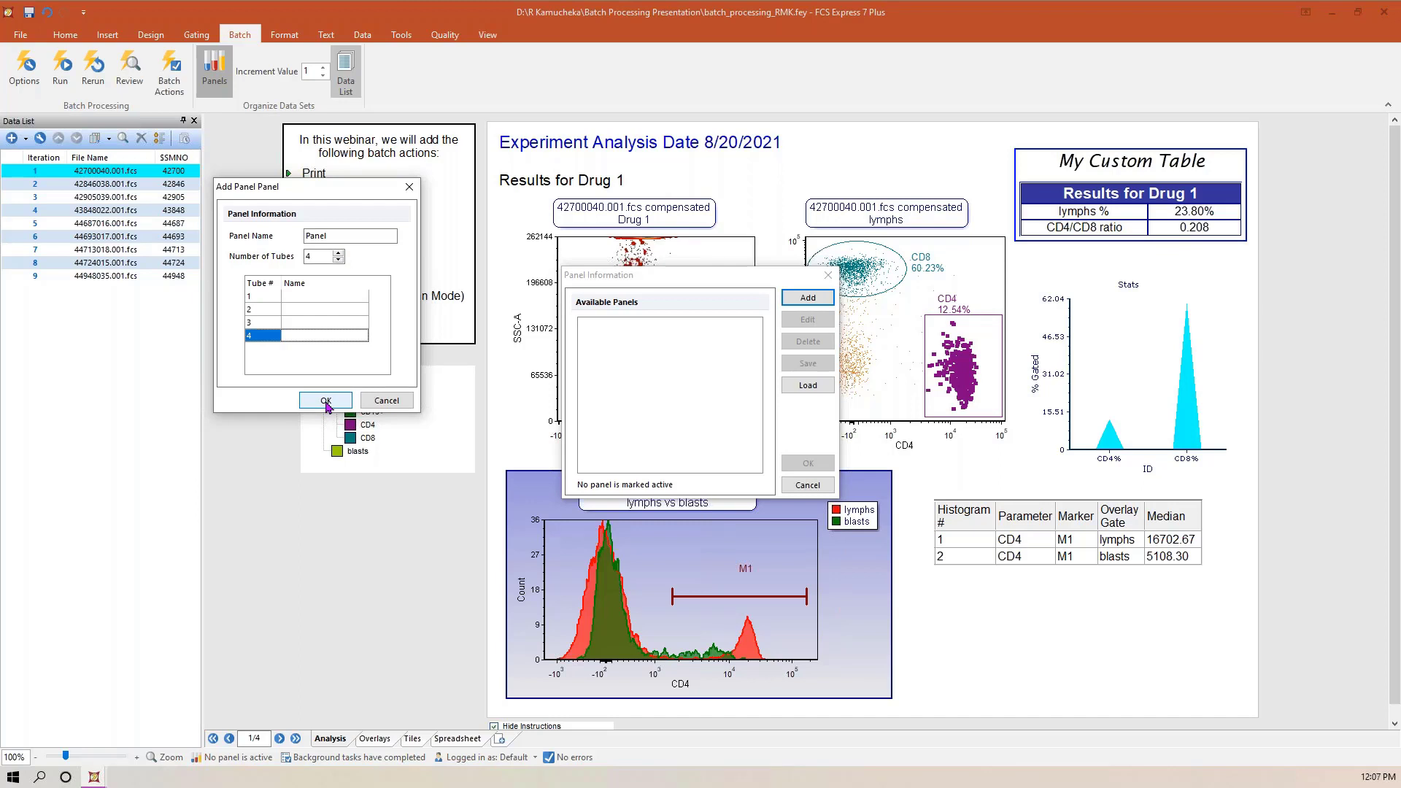
left_click(326, 402)
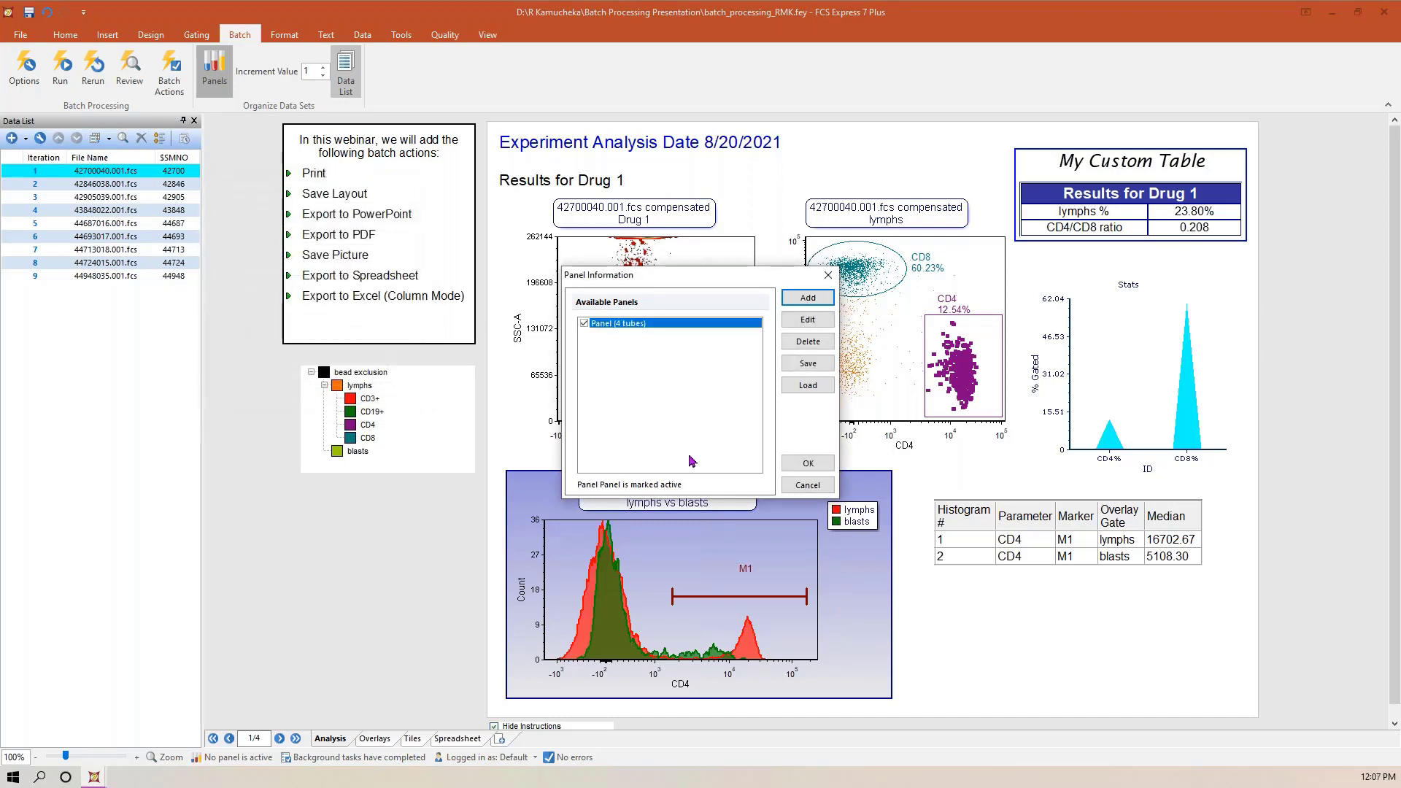
left_click(811, 463)
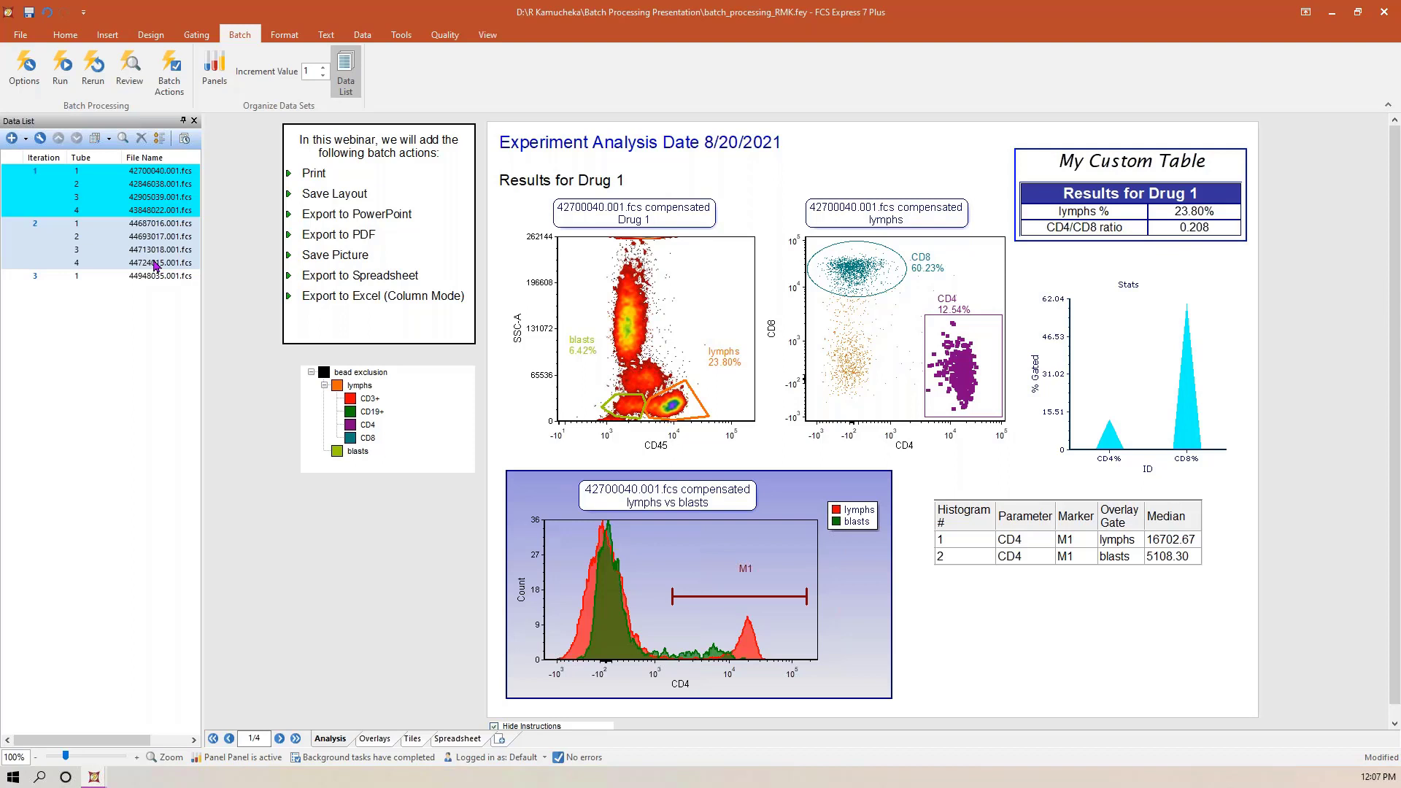
- Deactivate the 4-tube panel so that no panel is marked active
left_click(213, 67)
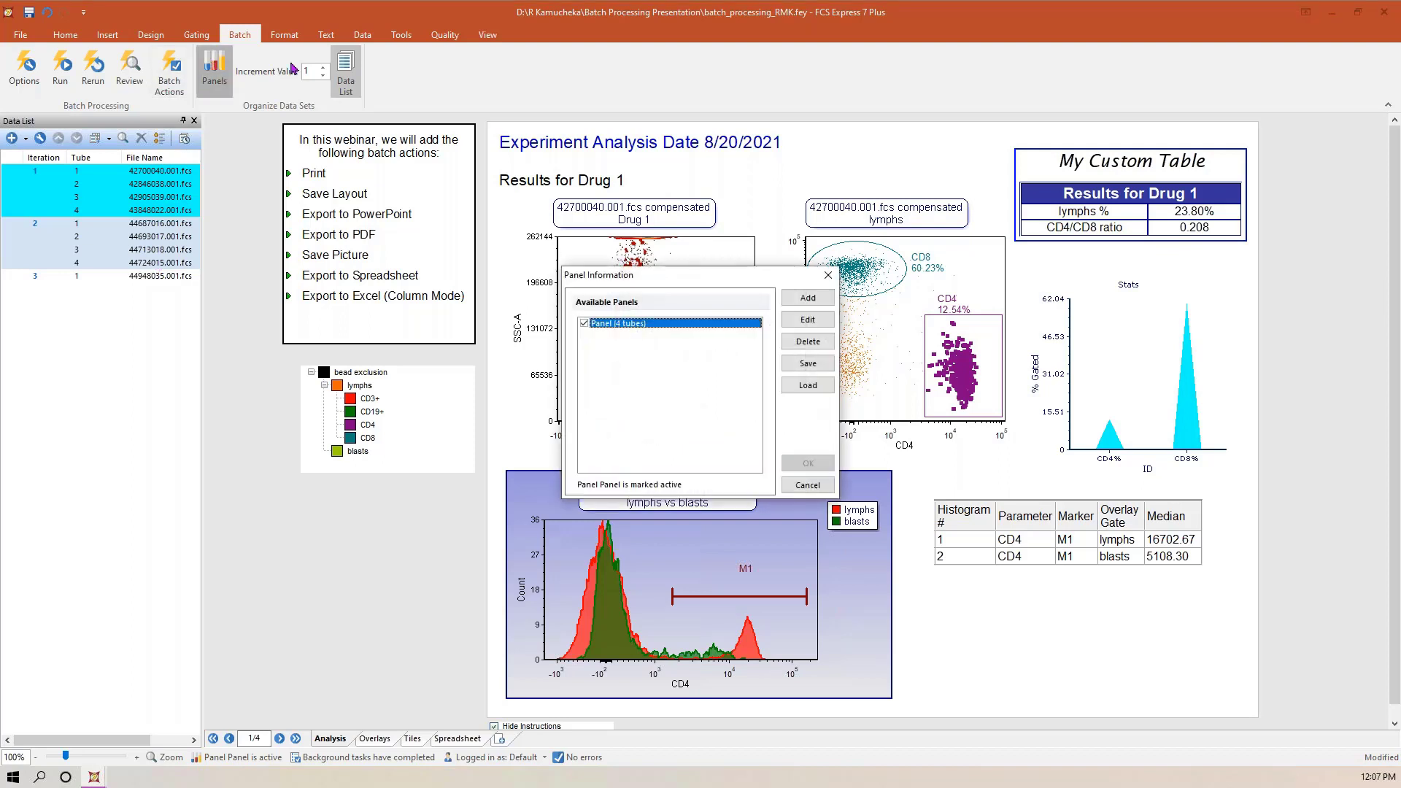
left_click(586, 326)
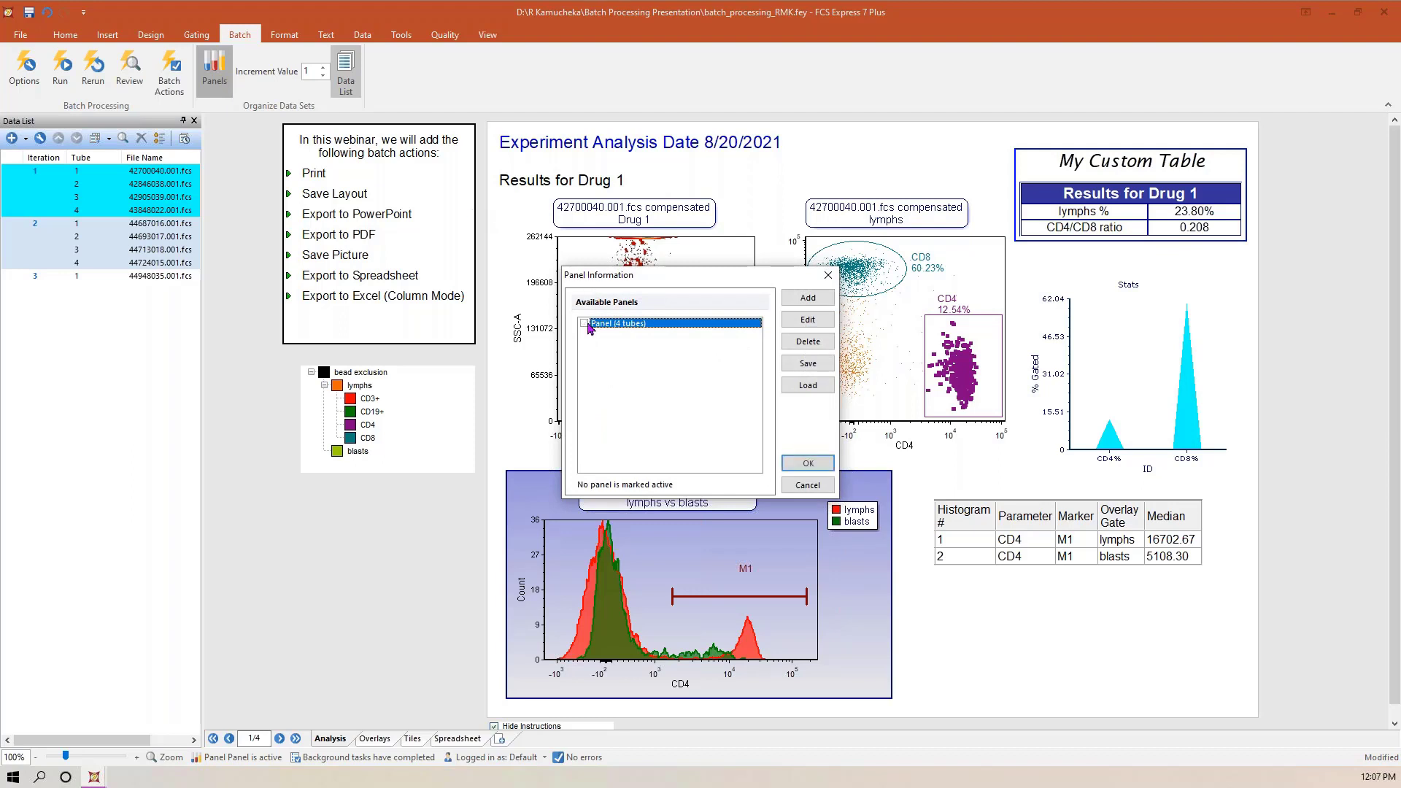
left_click(808, 464)
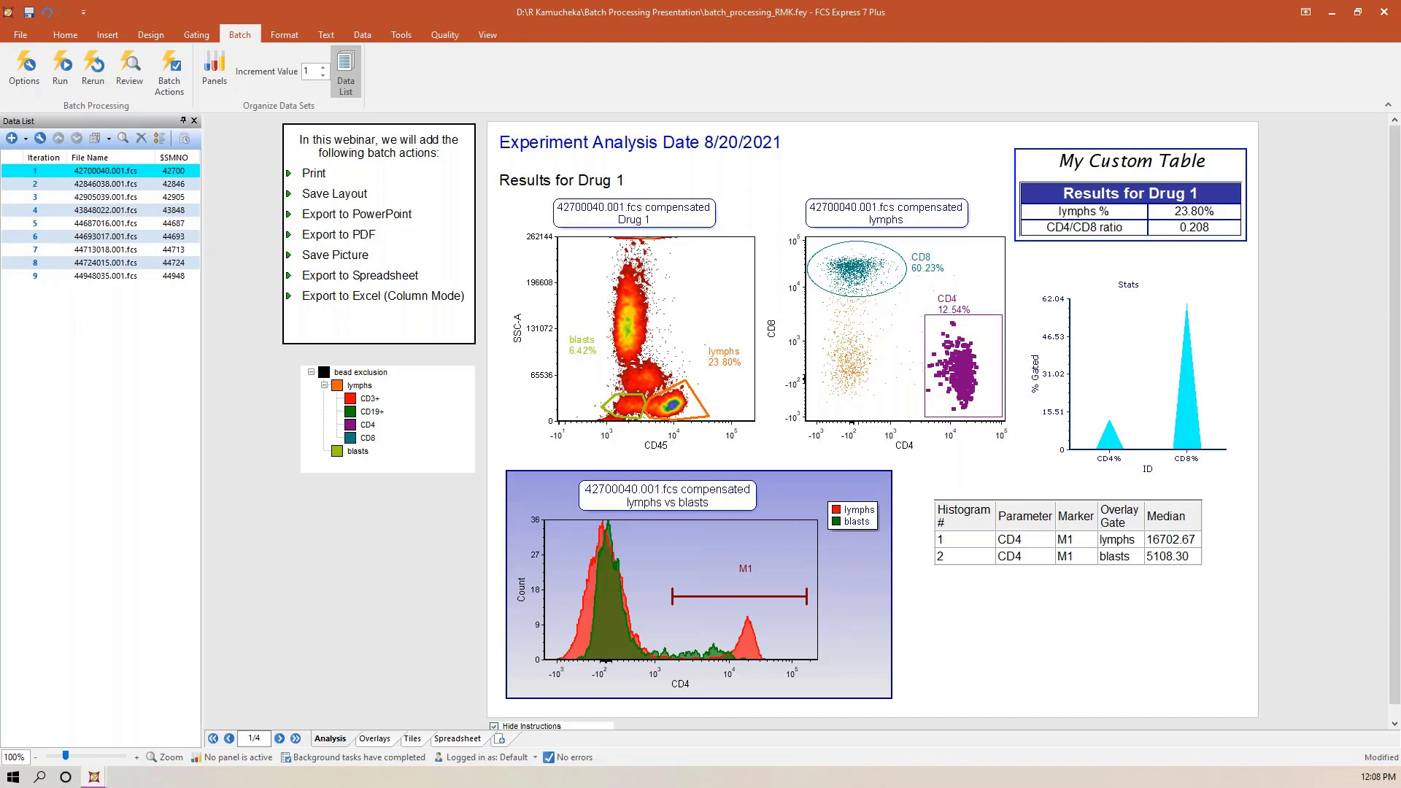
- Switch all objects to iteration 6, and load 42700040.001.fcs into only the CD45 versus SSC-A density plot
left_click(35, 237)
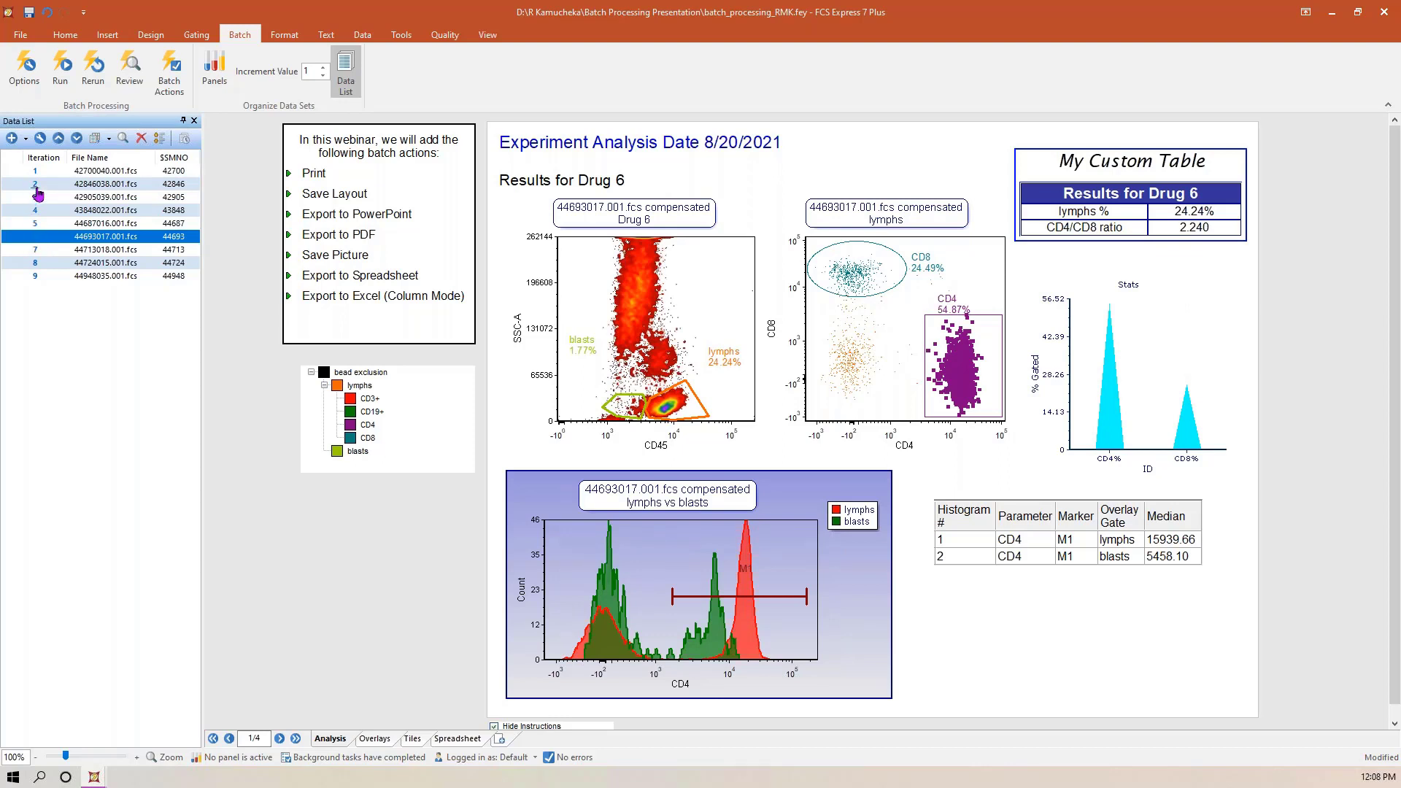
left_click_drag(113, 174, 674, 312)
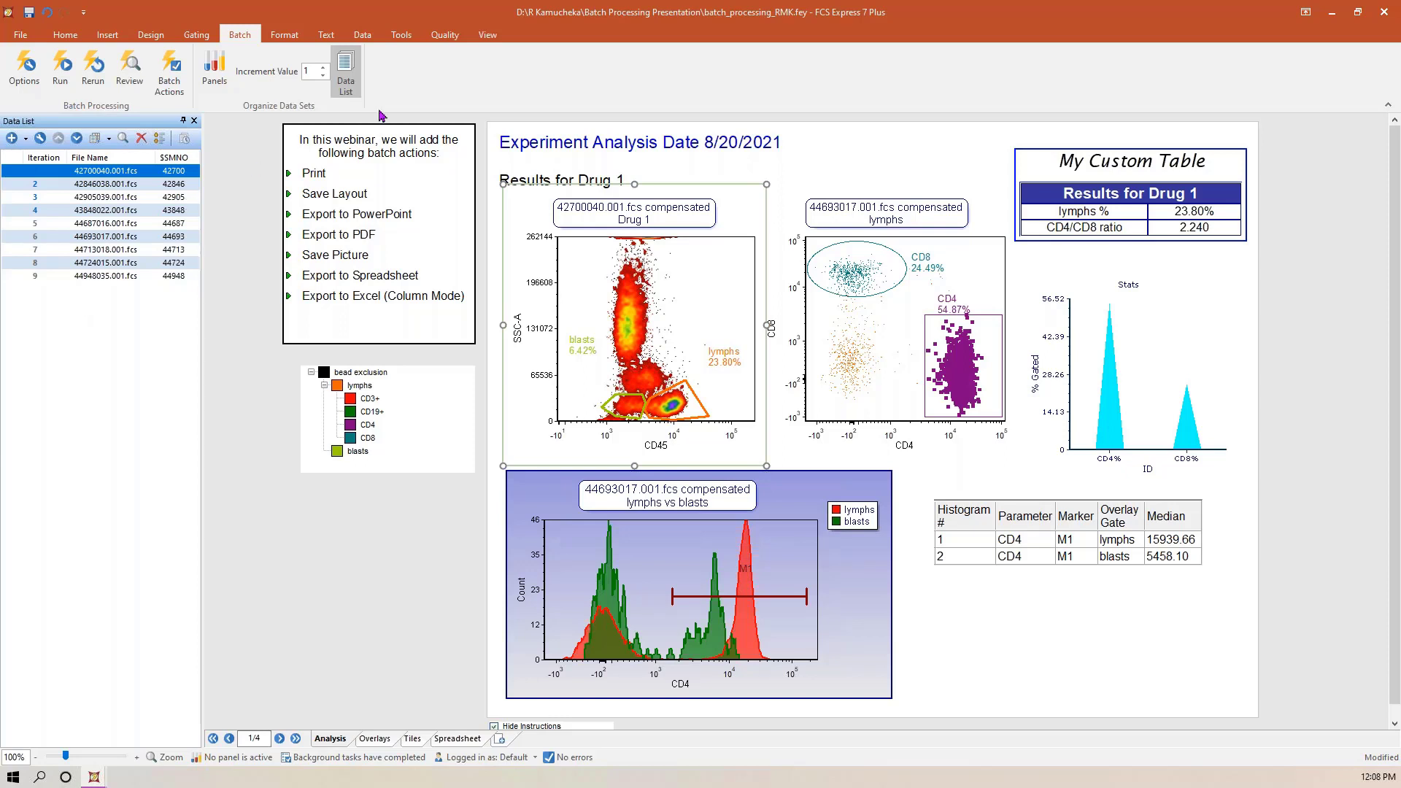
- Examine in the Data Navigator which plots use 42700040.001.fcs, locating its density plot
left_click(487, 36)
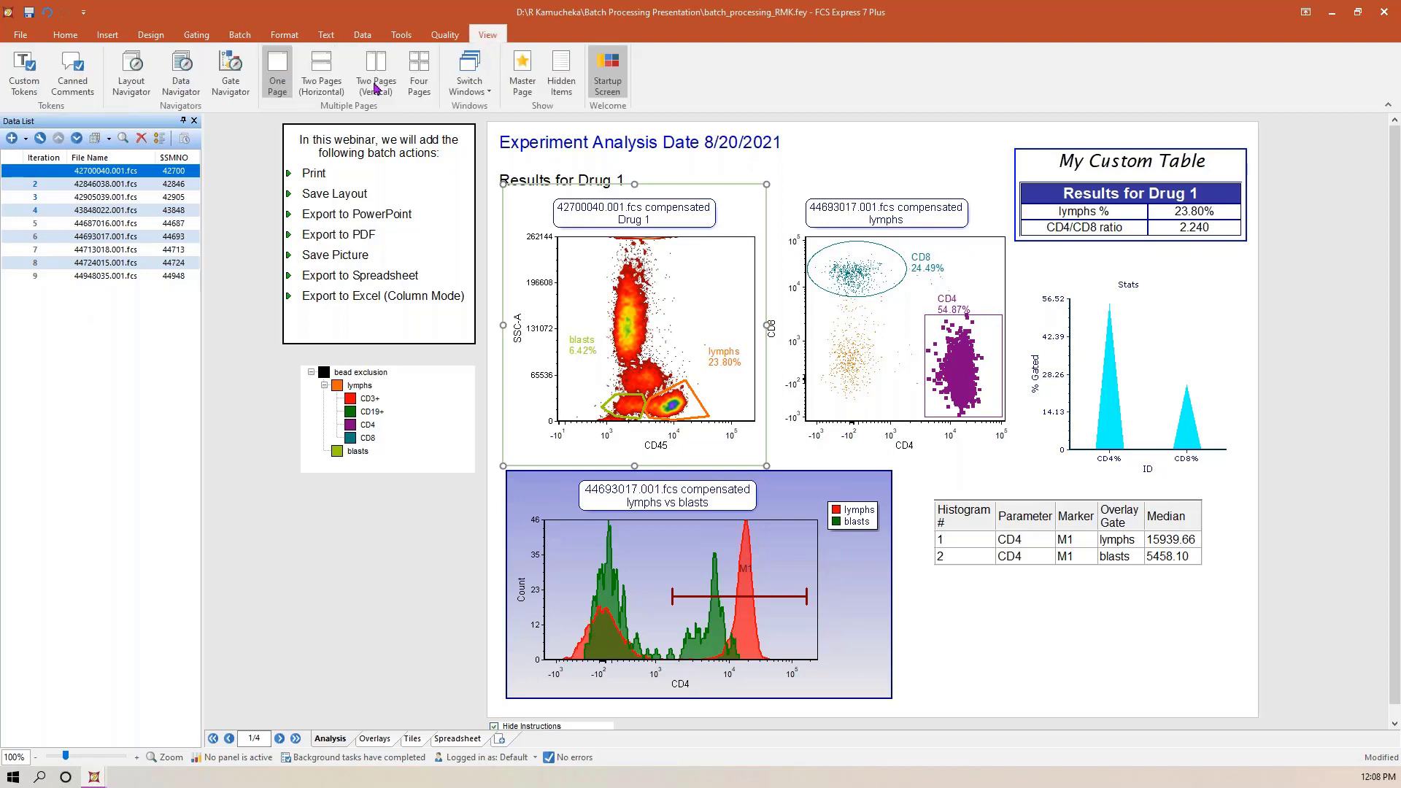
left_click(182, 85)
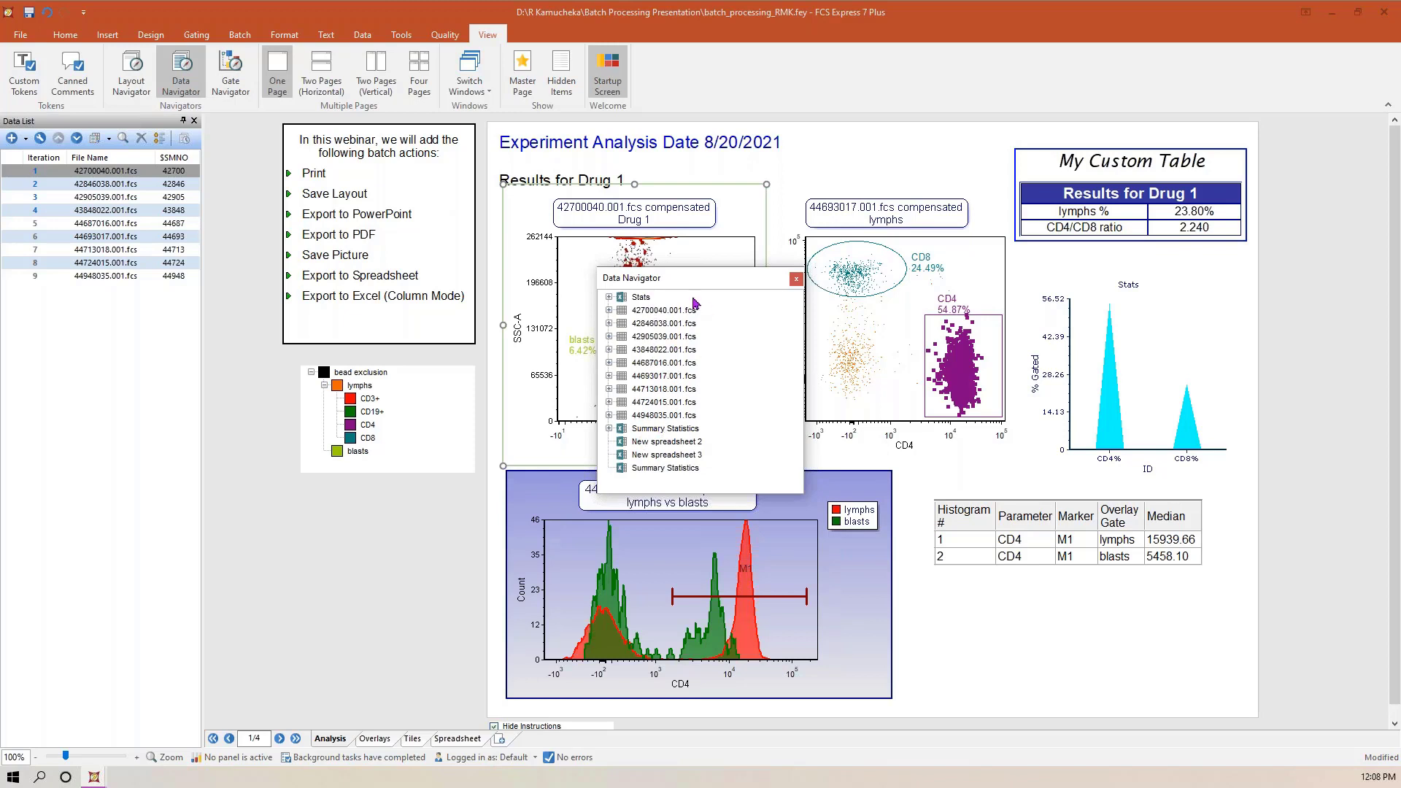
left_click(610, 311)
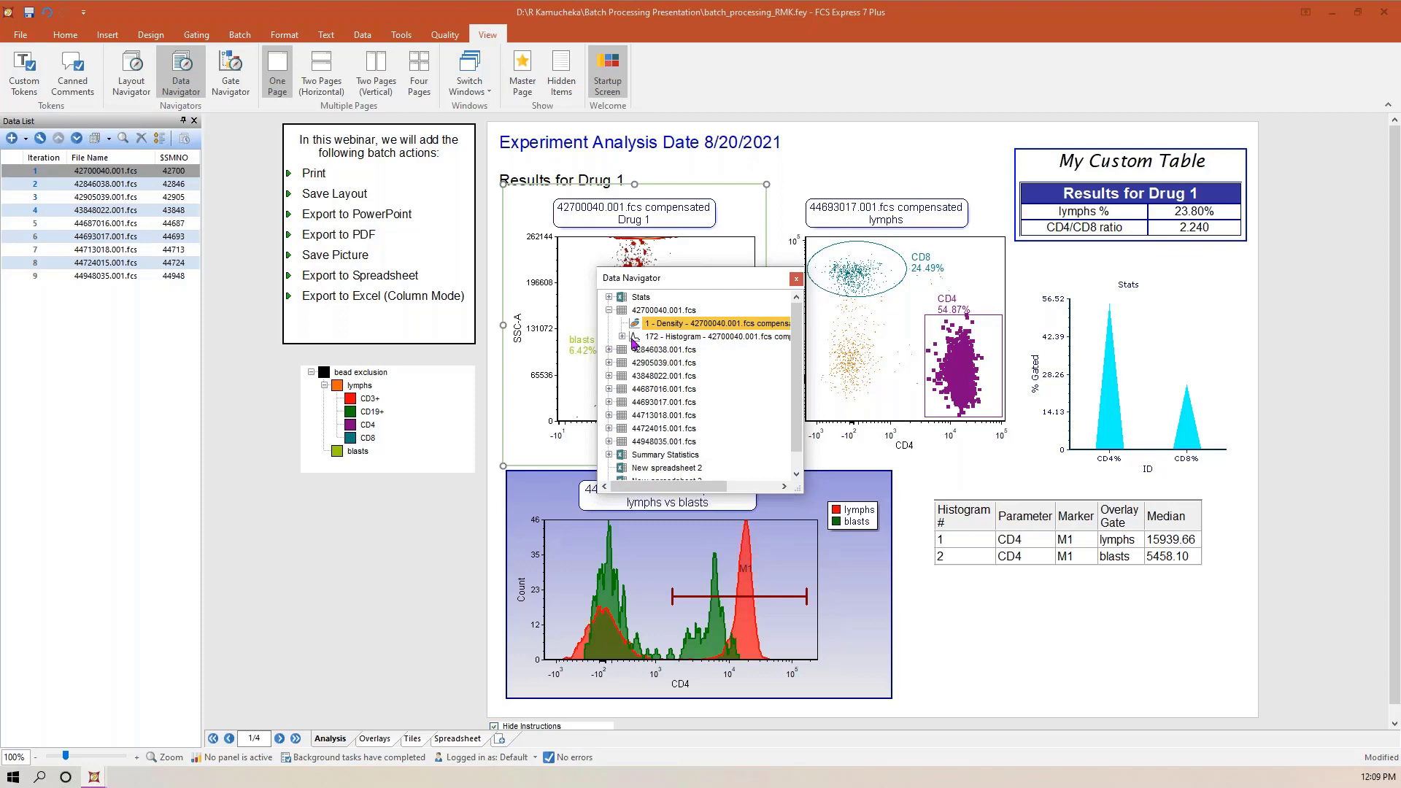
left_click(689, 328)
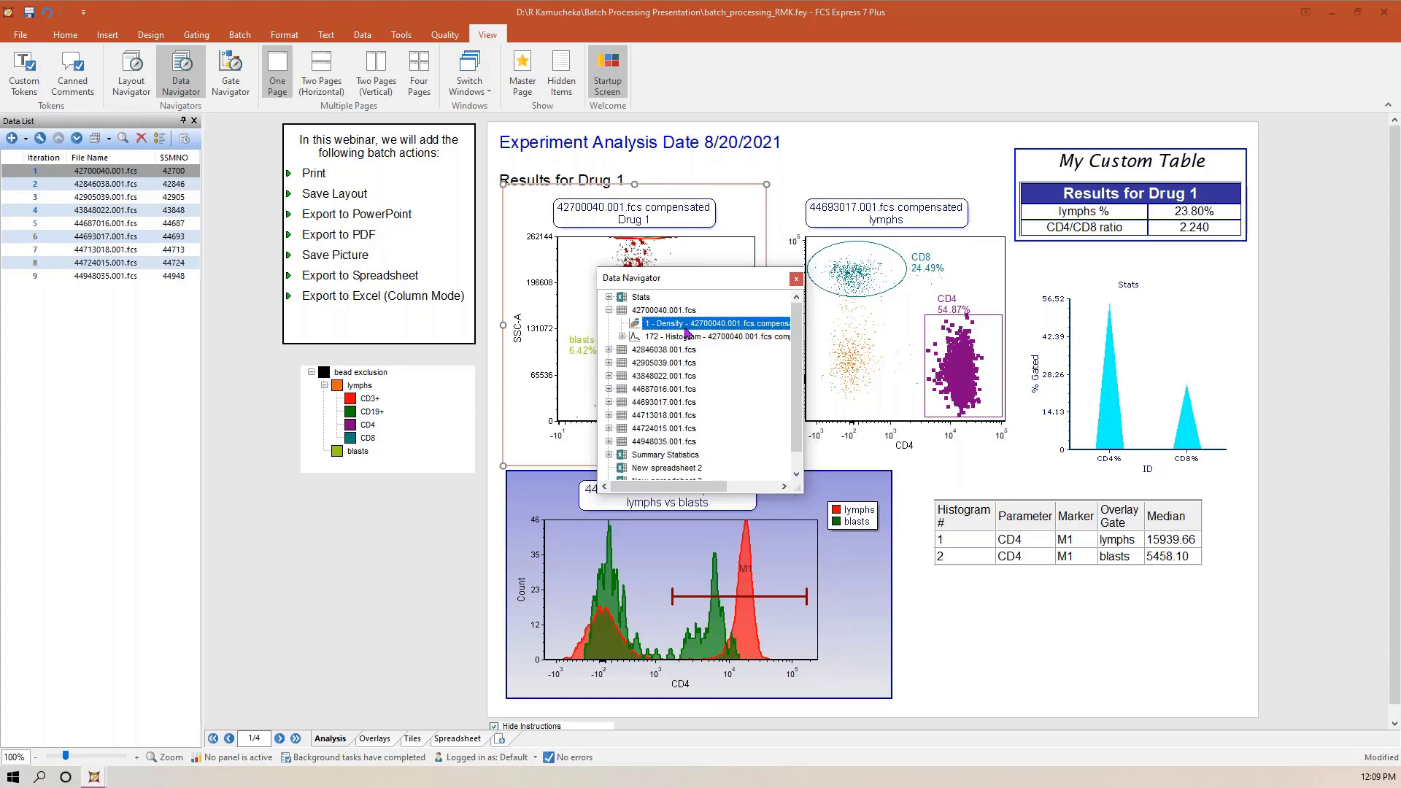
left_click(796, 282)
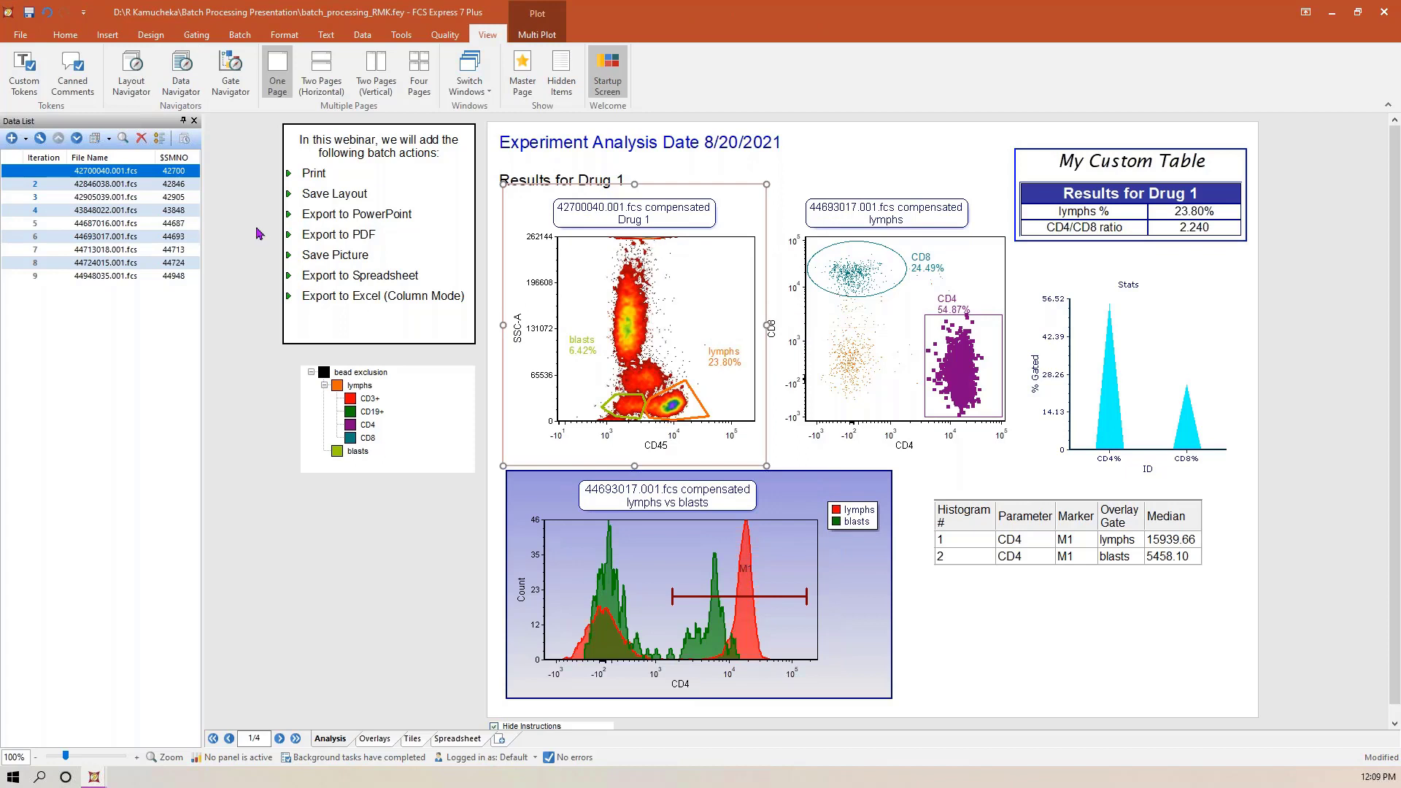
- Change the selected density plot's data to 44693017.001.fcs and deselect the plot
left_click(100, 238)
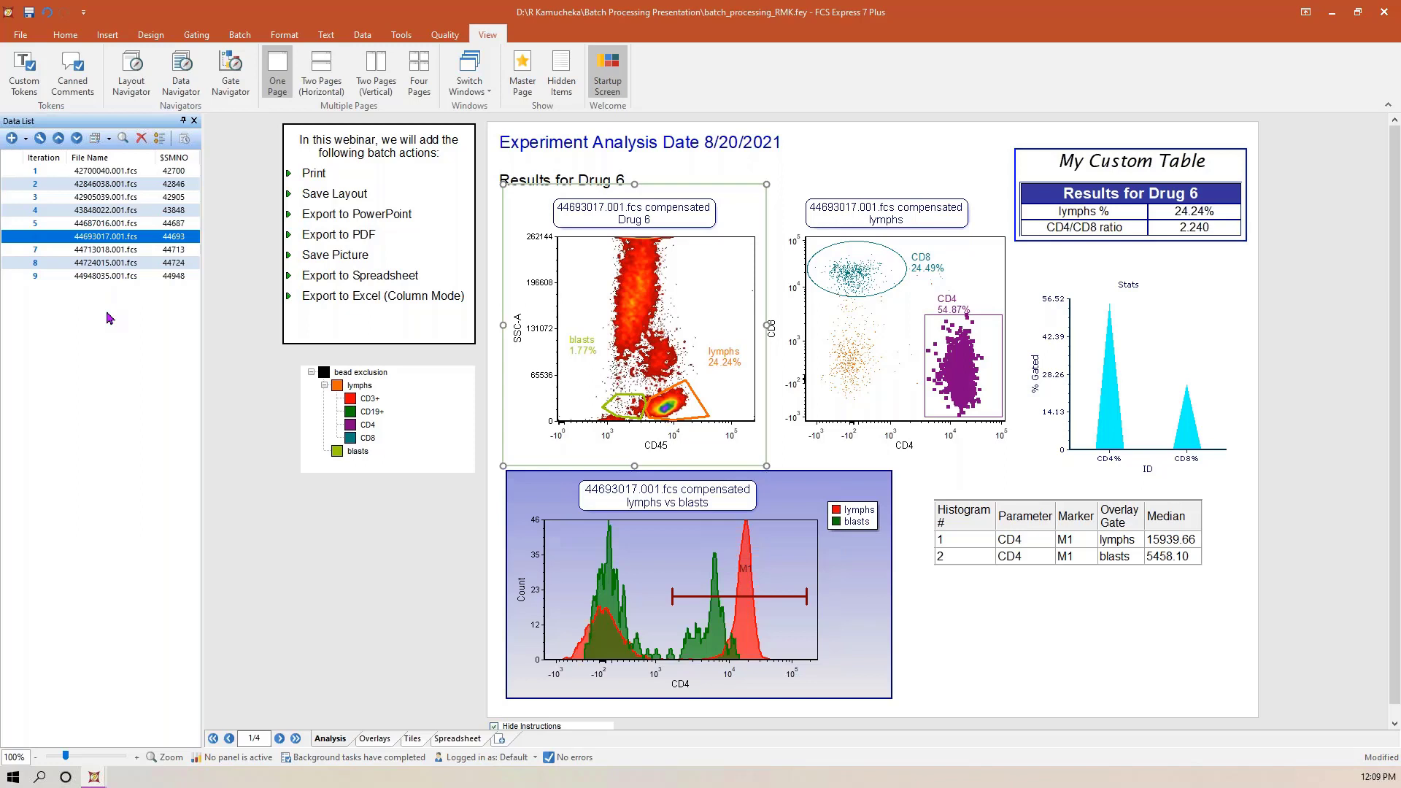
left_click(248, 36)
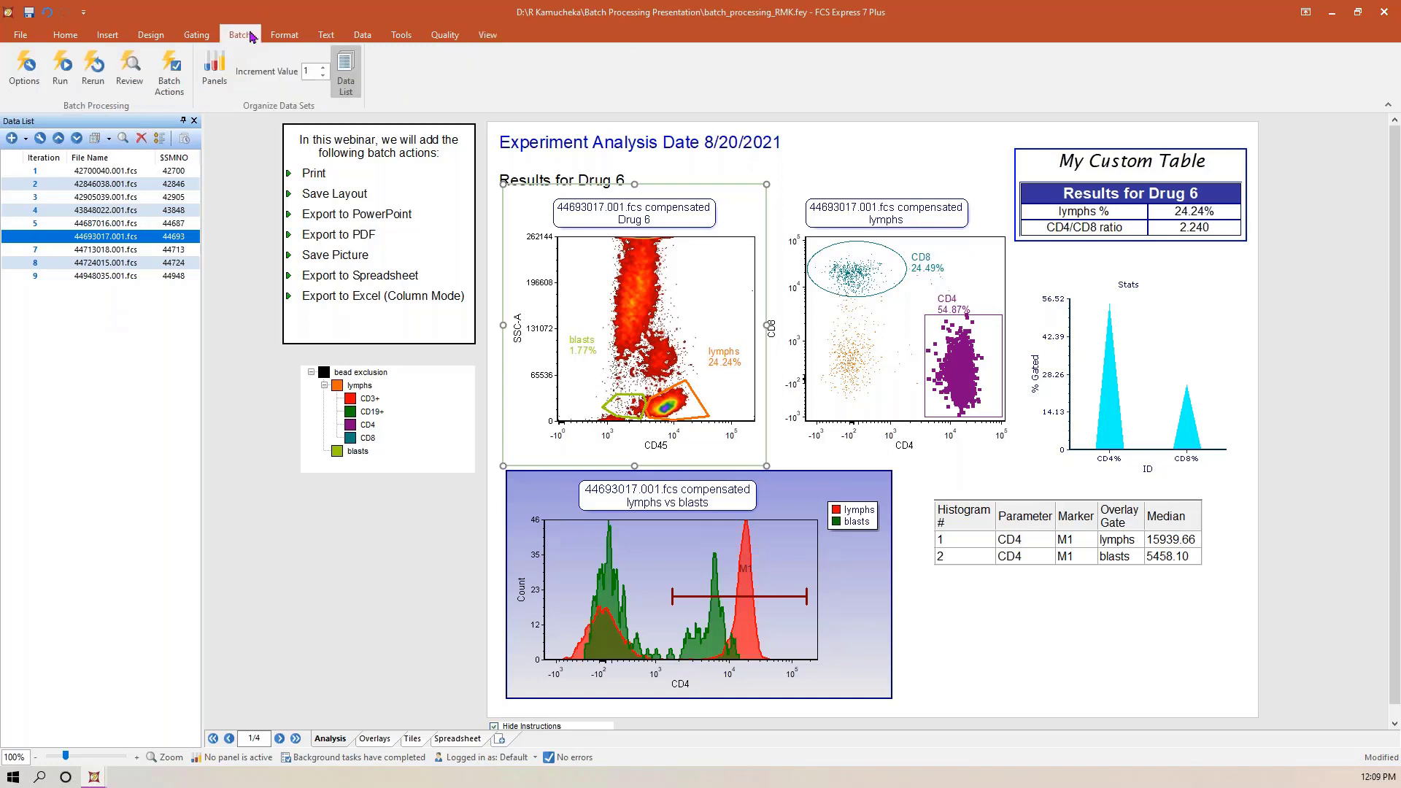
left_click(261, 219)
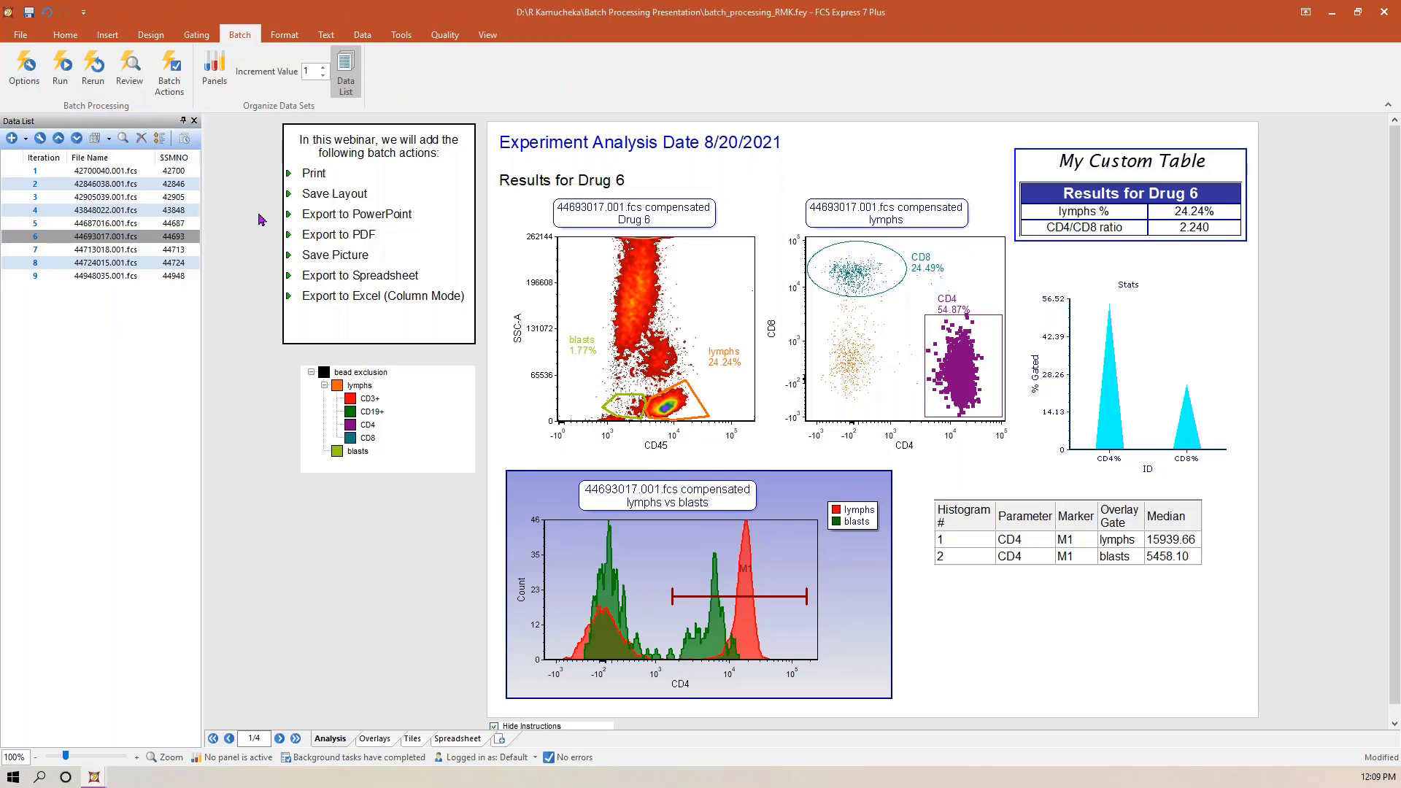
- Create a Print batch action that uses the Brother MFC-255CW Printer with landscape orientation
left_click(182, 79)
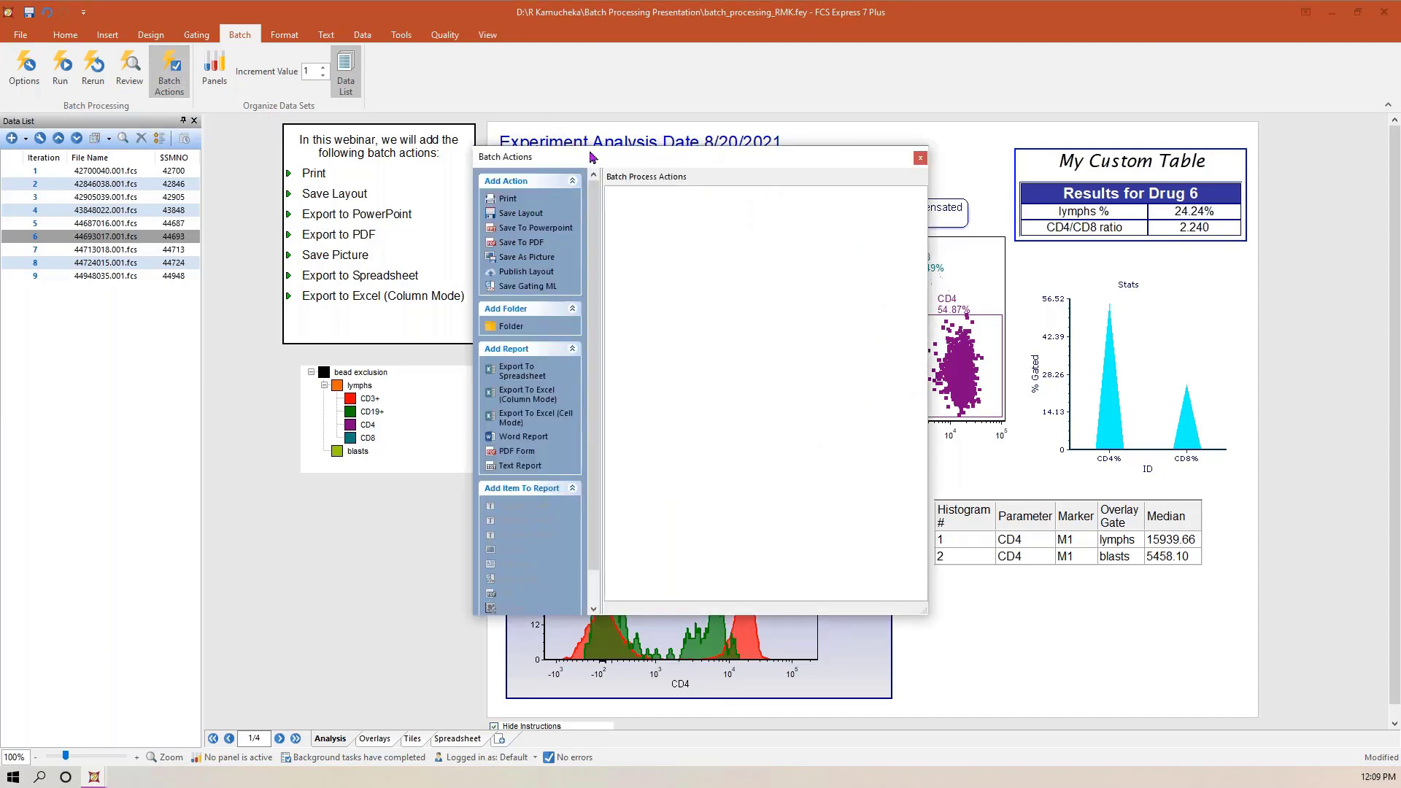
left_click_drag(591, 155, 709, 155)
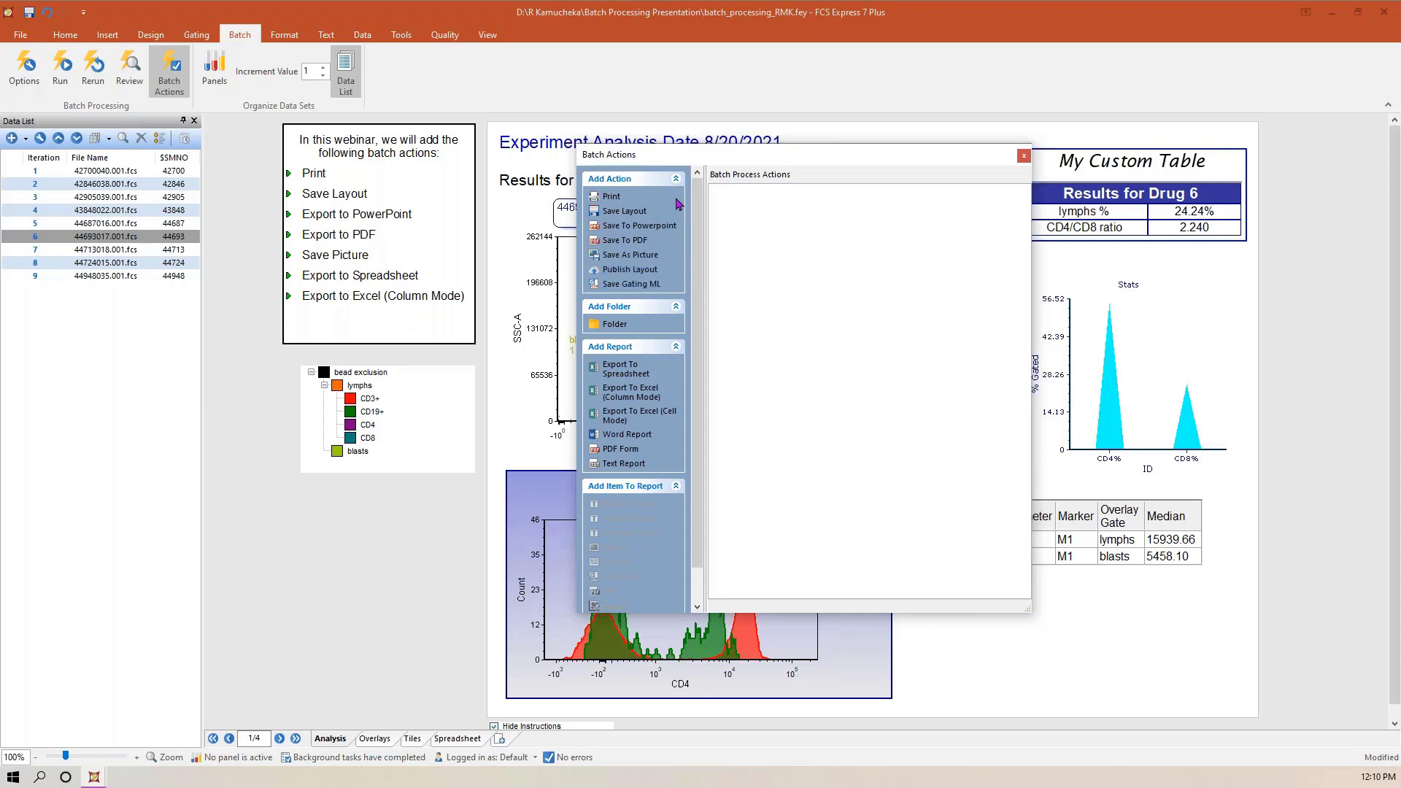
left_click(611, 197)
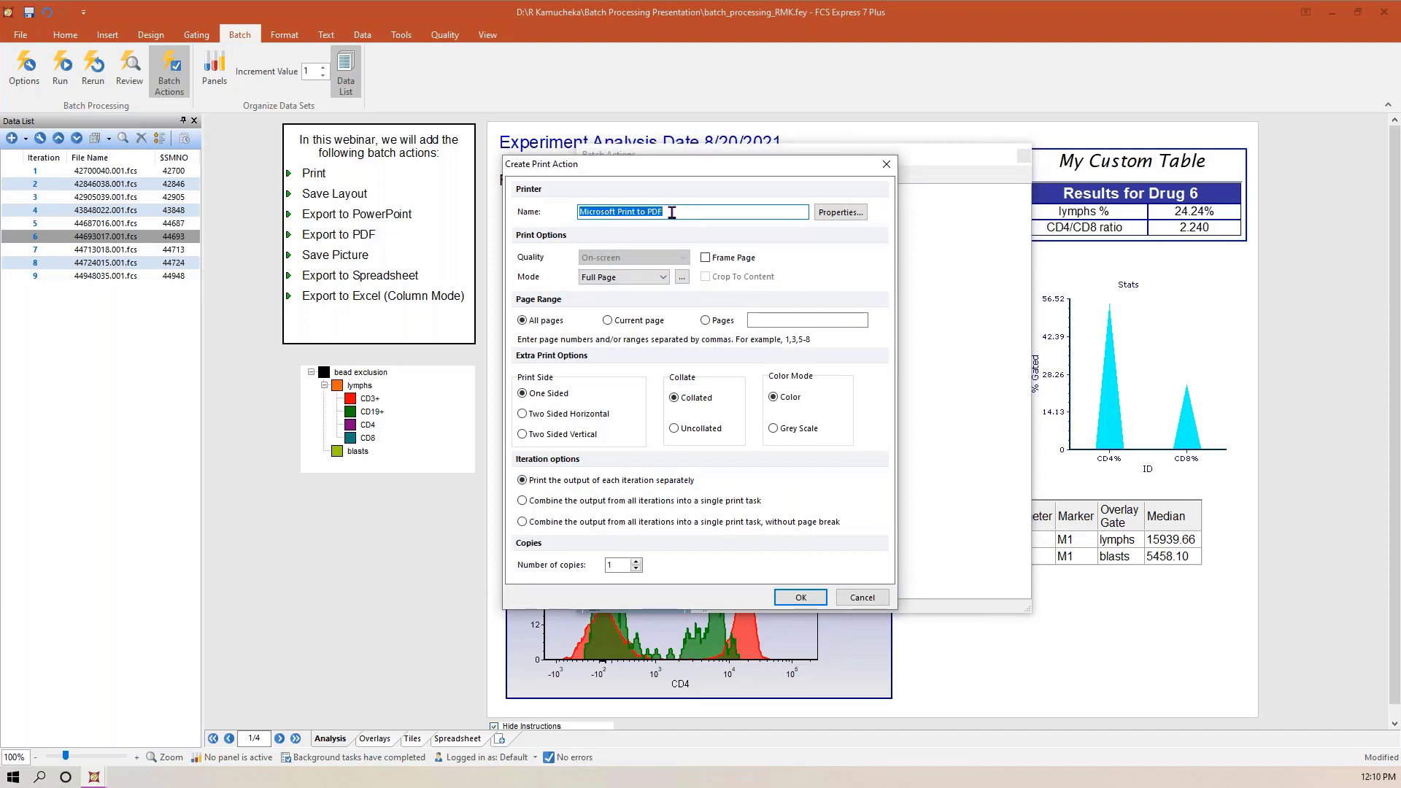
left_click(831, 213)
left_click(760, 235)
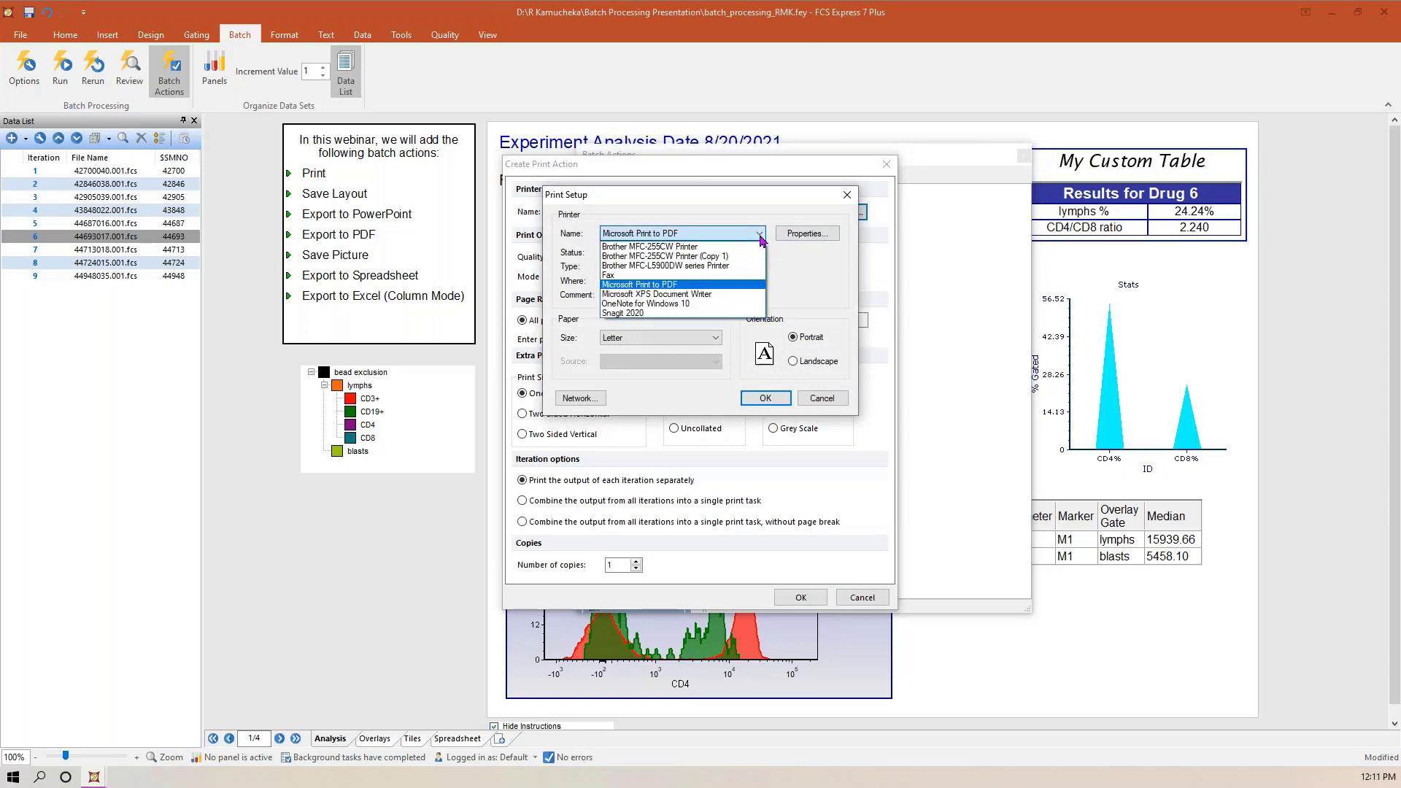
left_click(700, 246)
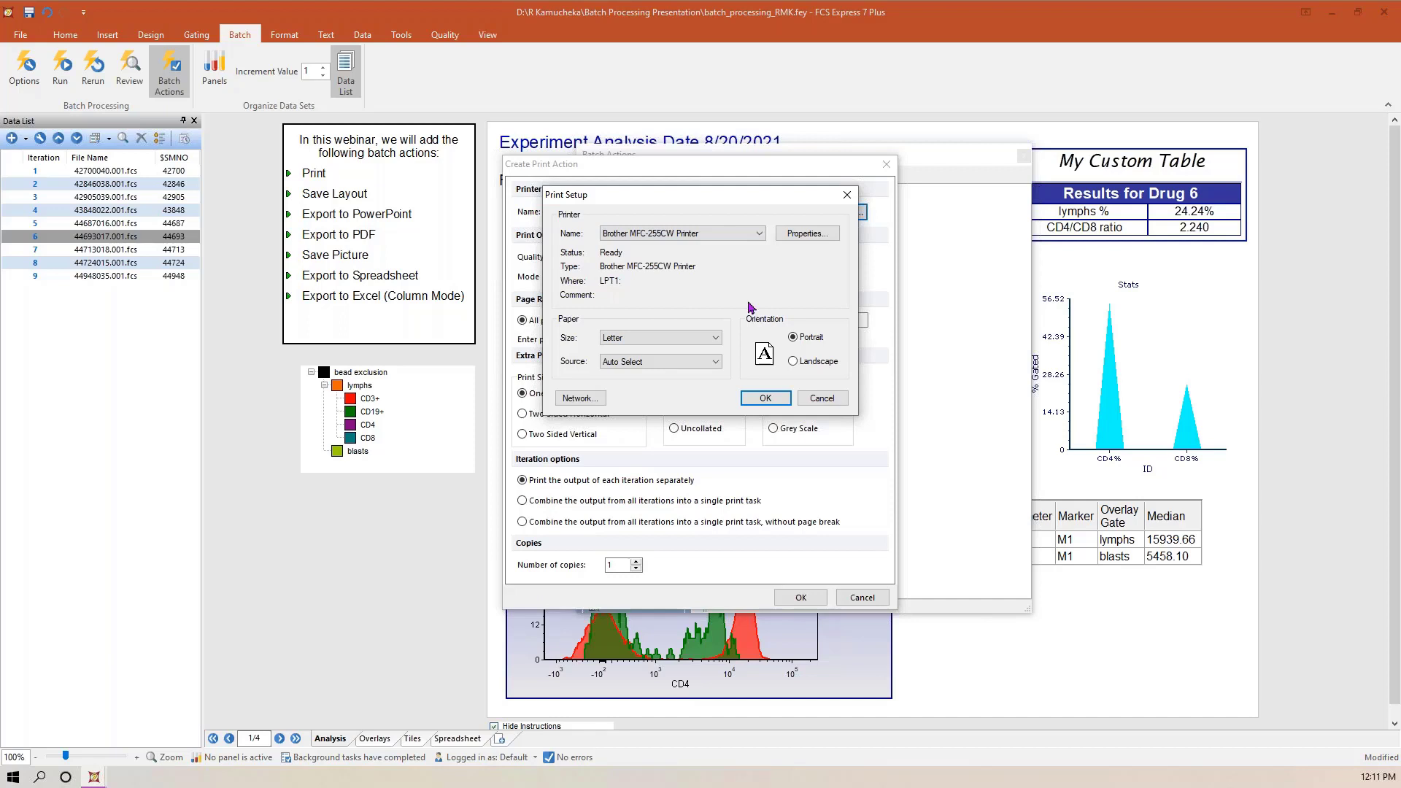
left_click(794, 362)
left_click(767, 400)
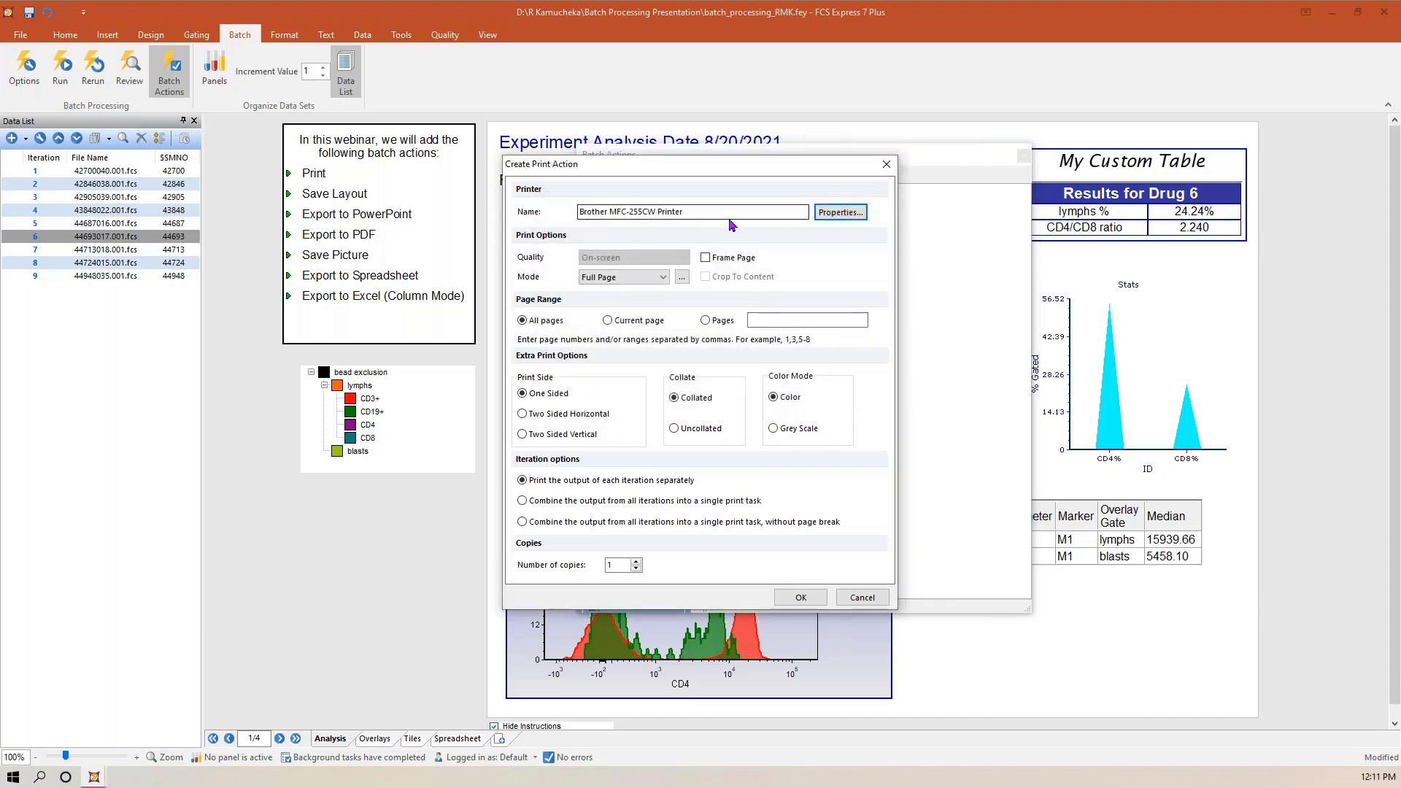
- Set the print action to Full Page mode for page 1 only and add it to the batch process actions
left_click(664, 278)
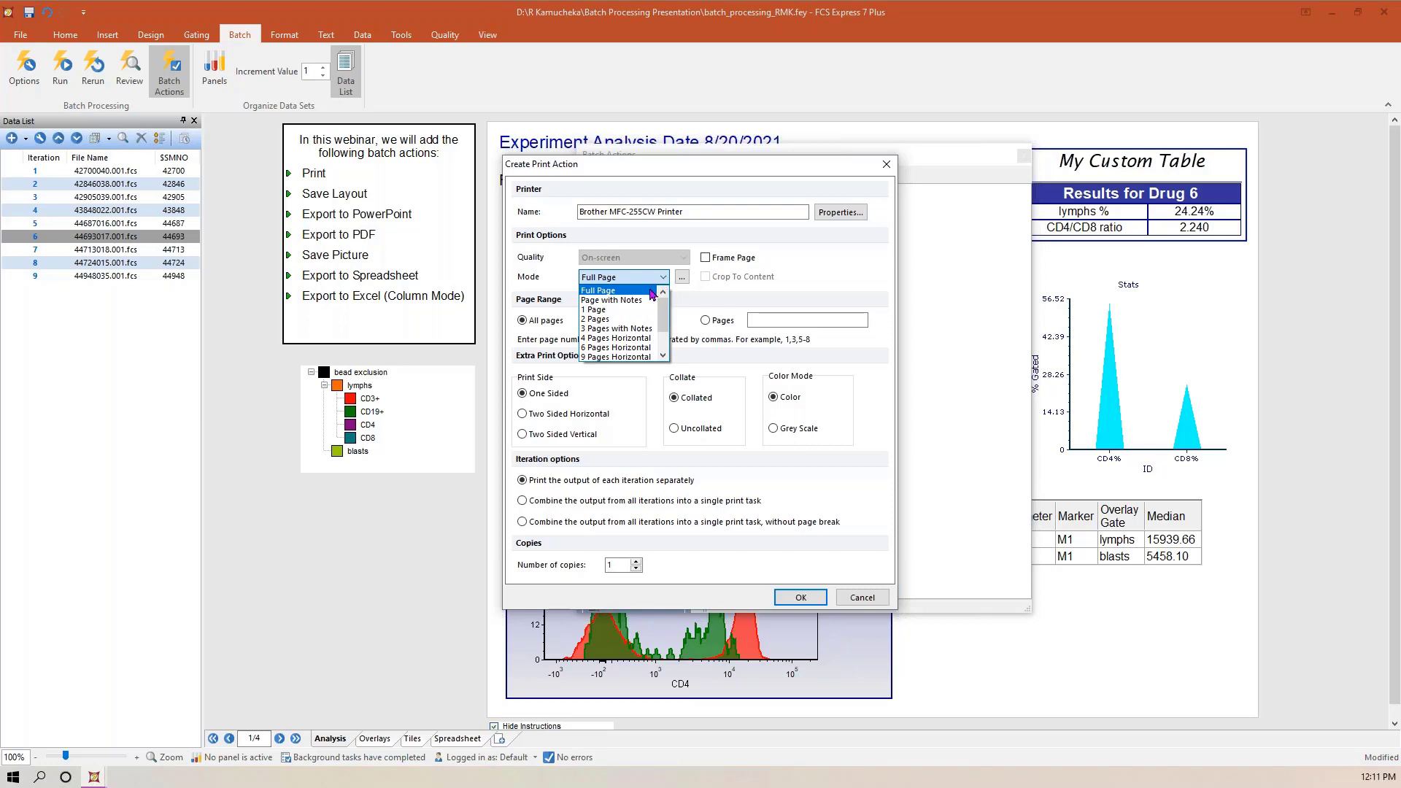
left_click(652, 292)
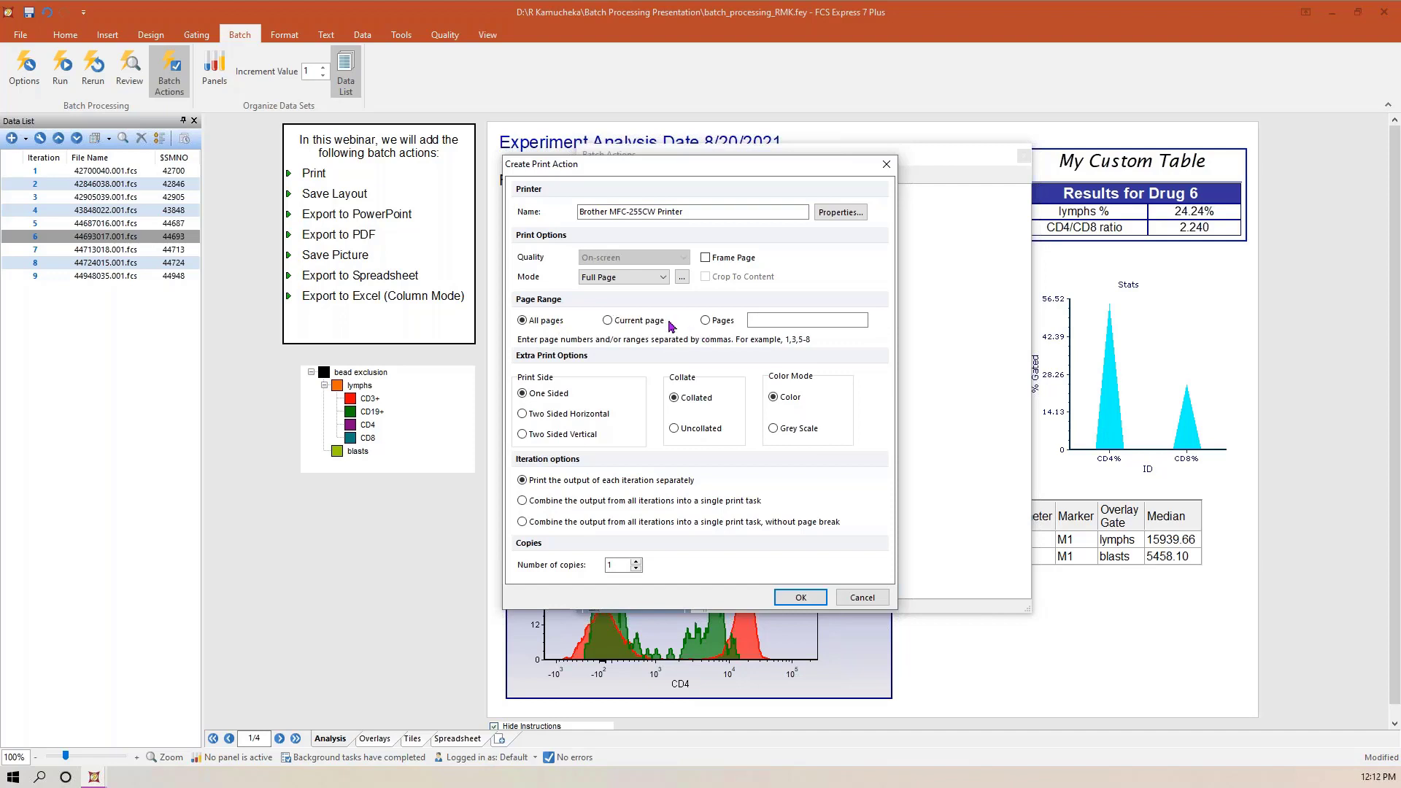
left_click(705, 321)
left_click(787, 321)
type("1")
left_click(800, 598)
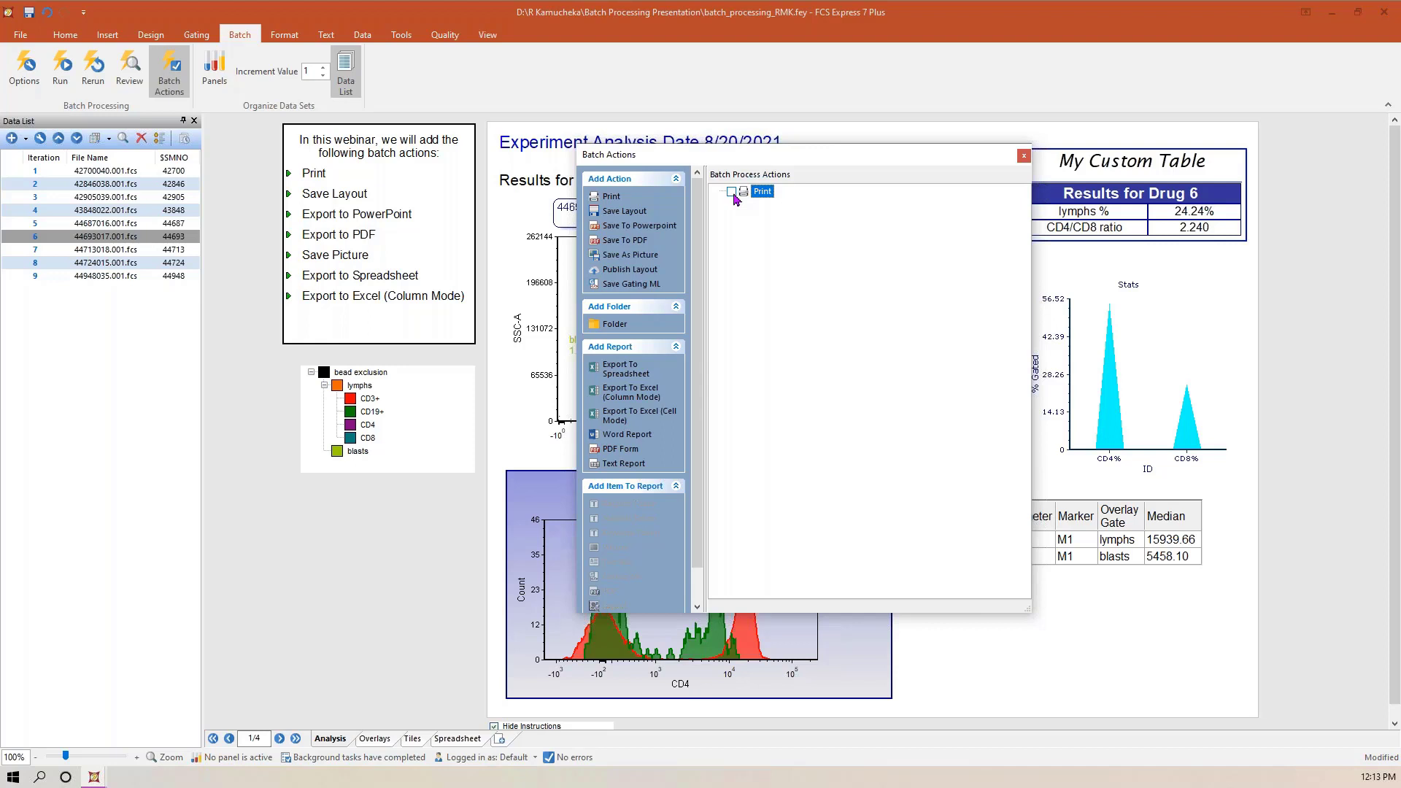
- Create a Save Layout batch action with the output file BP.fey in the Batch Processing Presentation folder
left_click(625, 211)
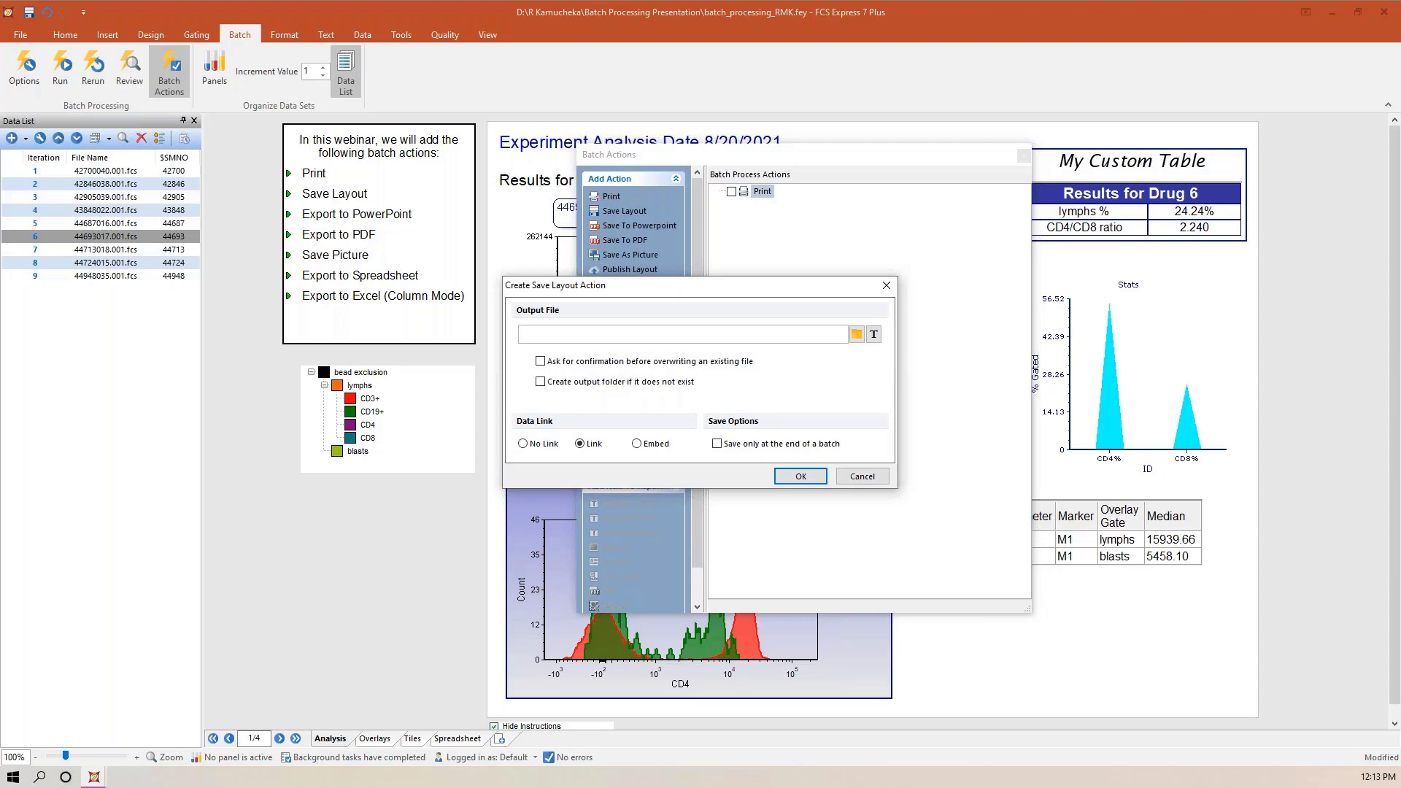
left_click(857, 336)
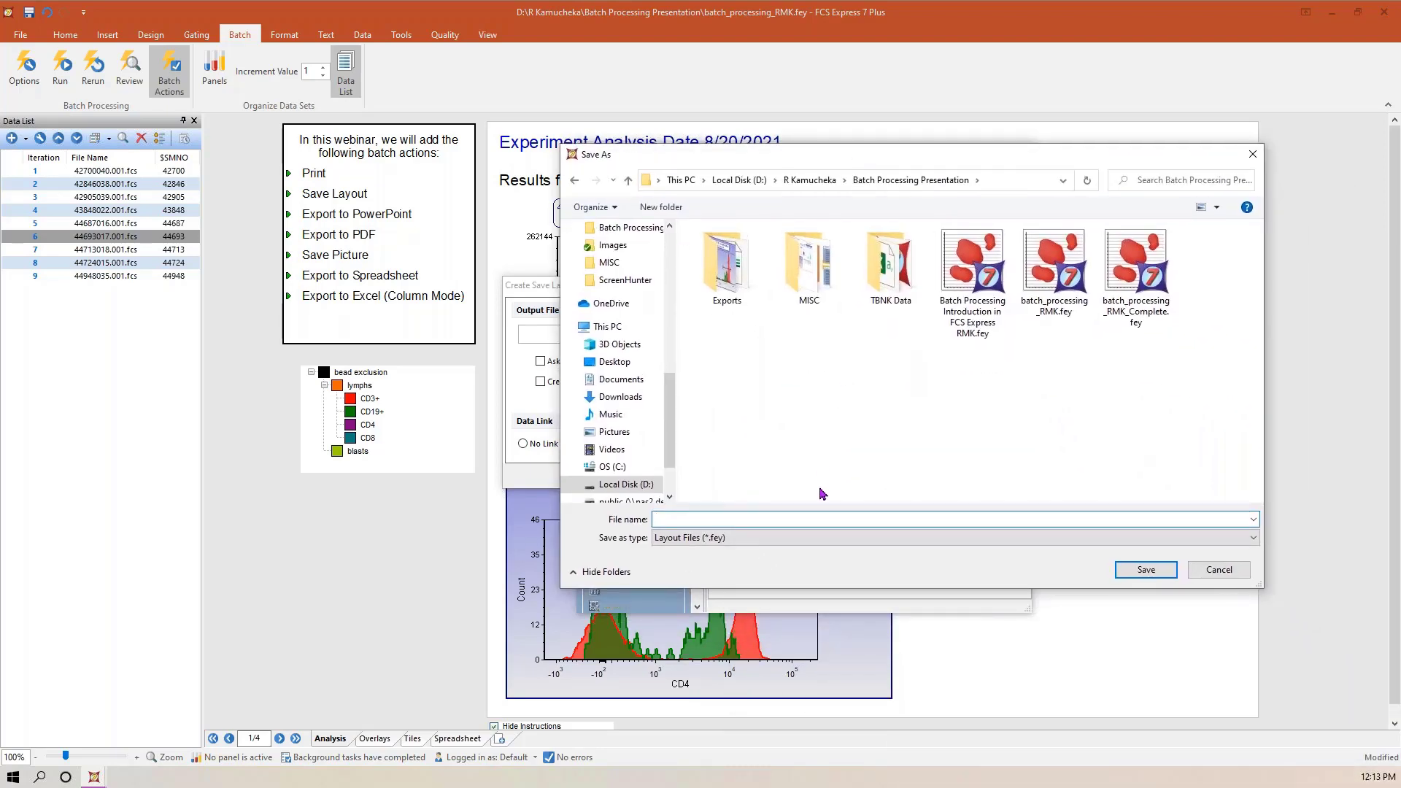
type("BP")
left_click(1135, 571)
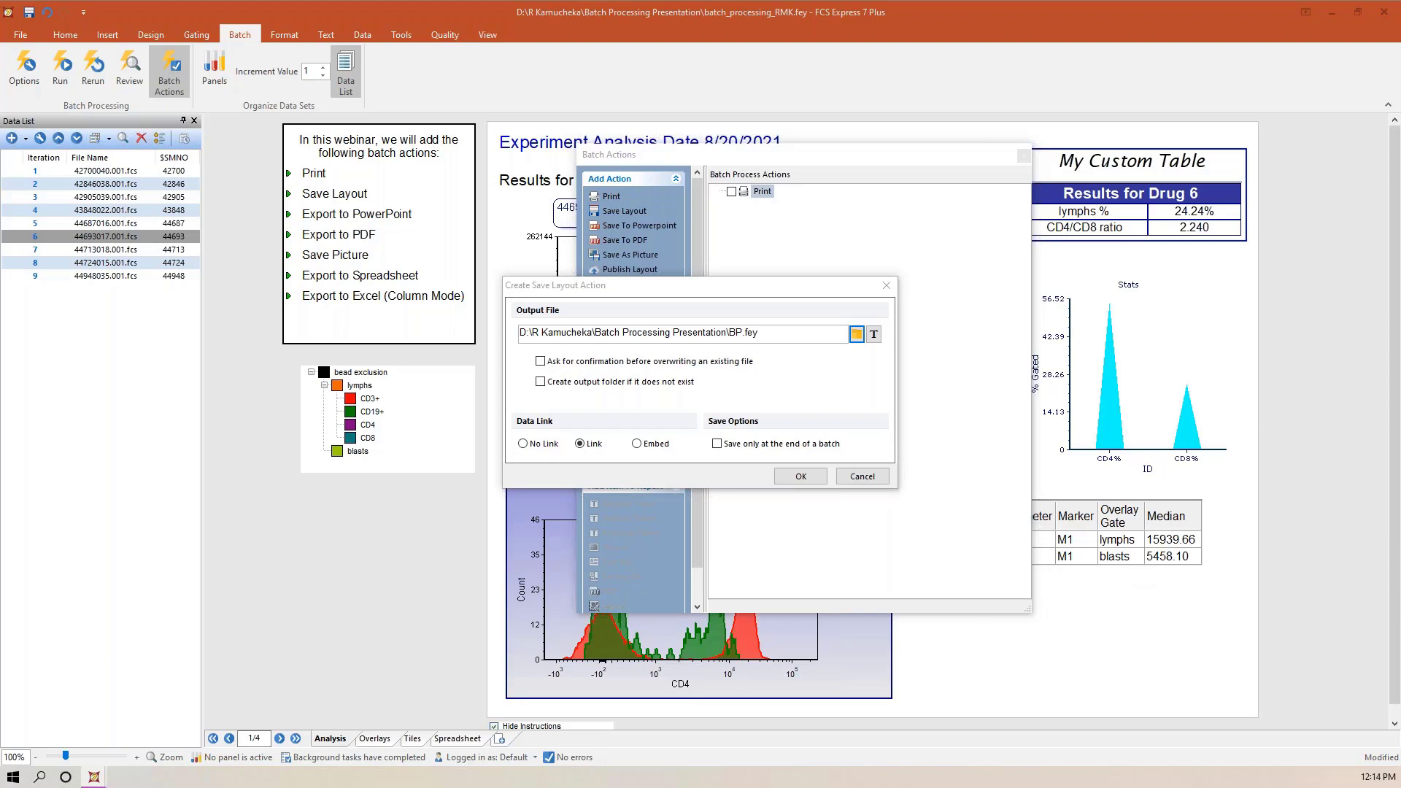
- Remove the name BP from the layout's output path and start a Keyword token in its place
left_click(743, 332)
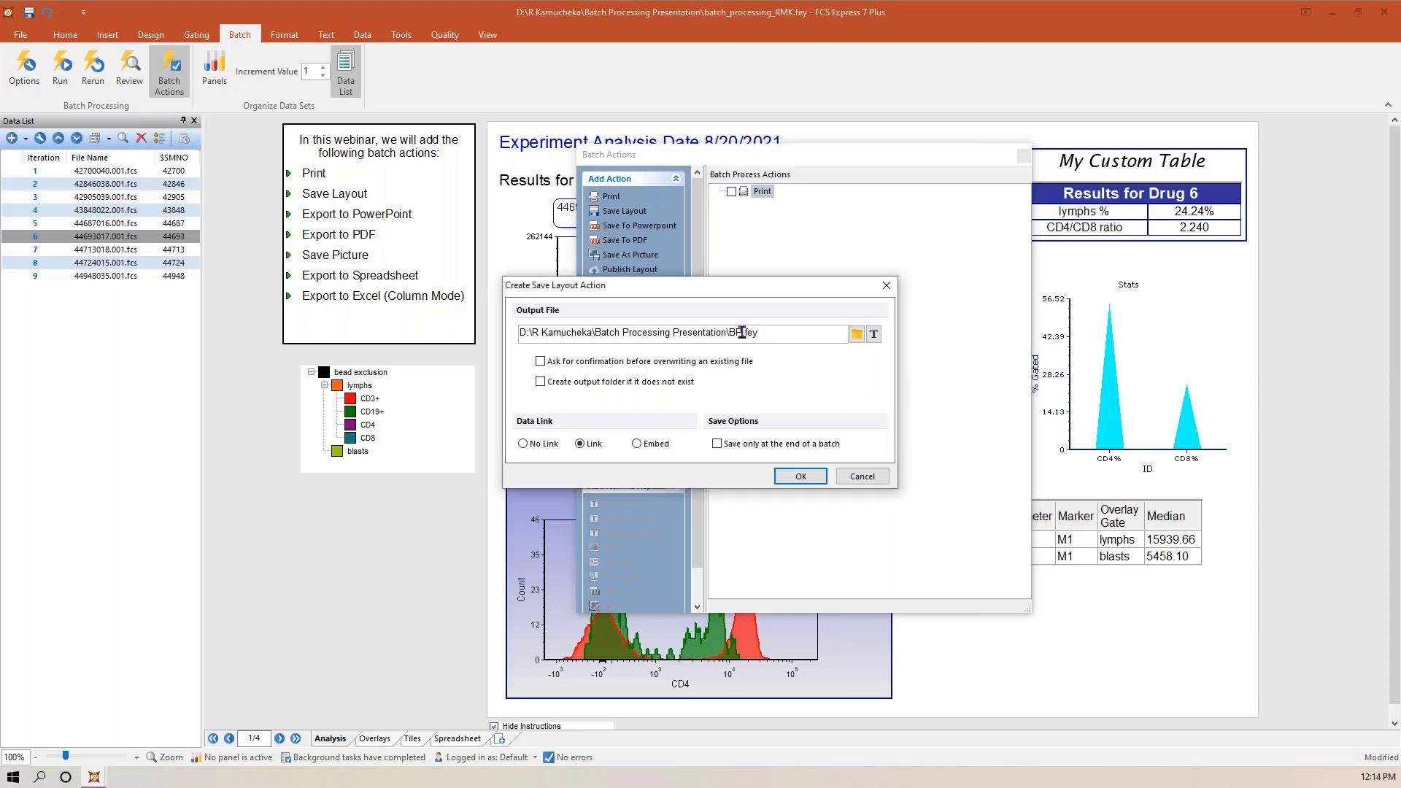
key("BackSpace")
key("BackSpace")
left_click(875, 340)
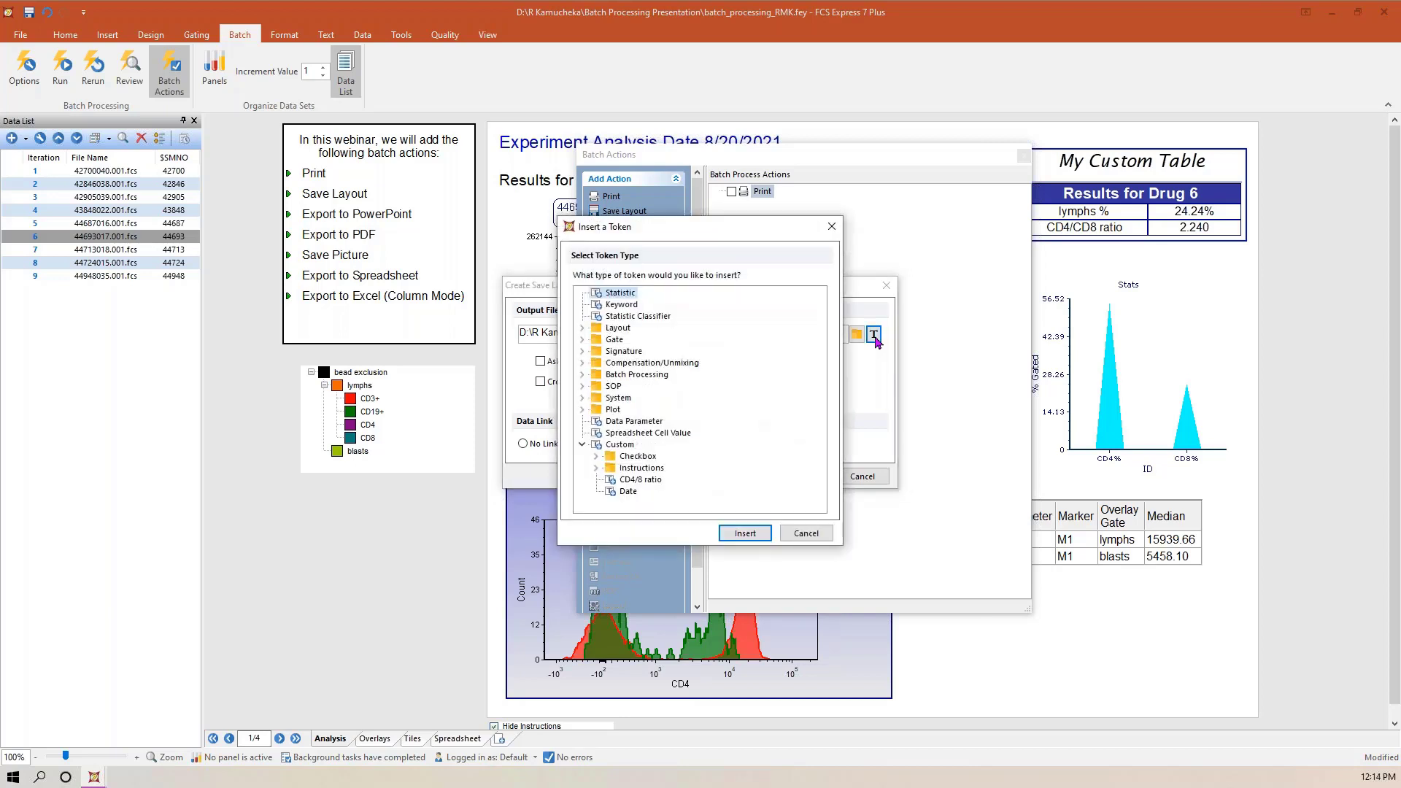
left_click(637, 307)
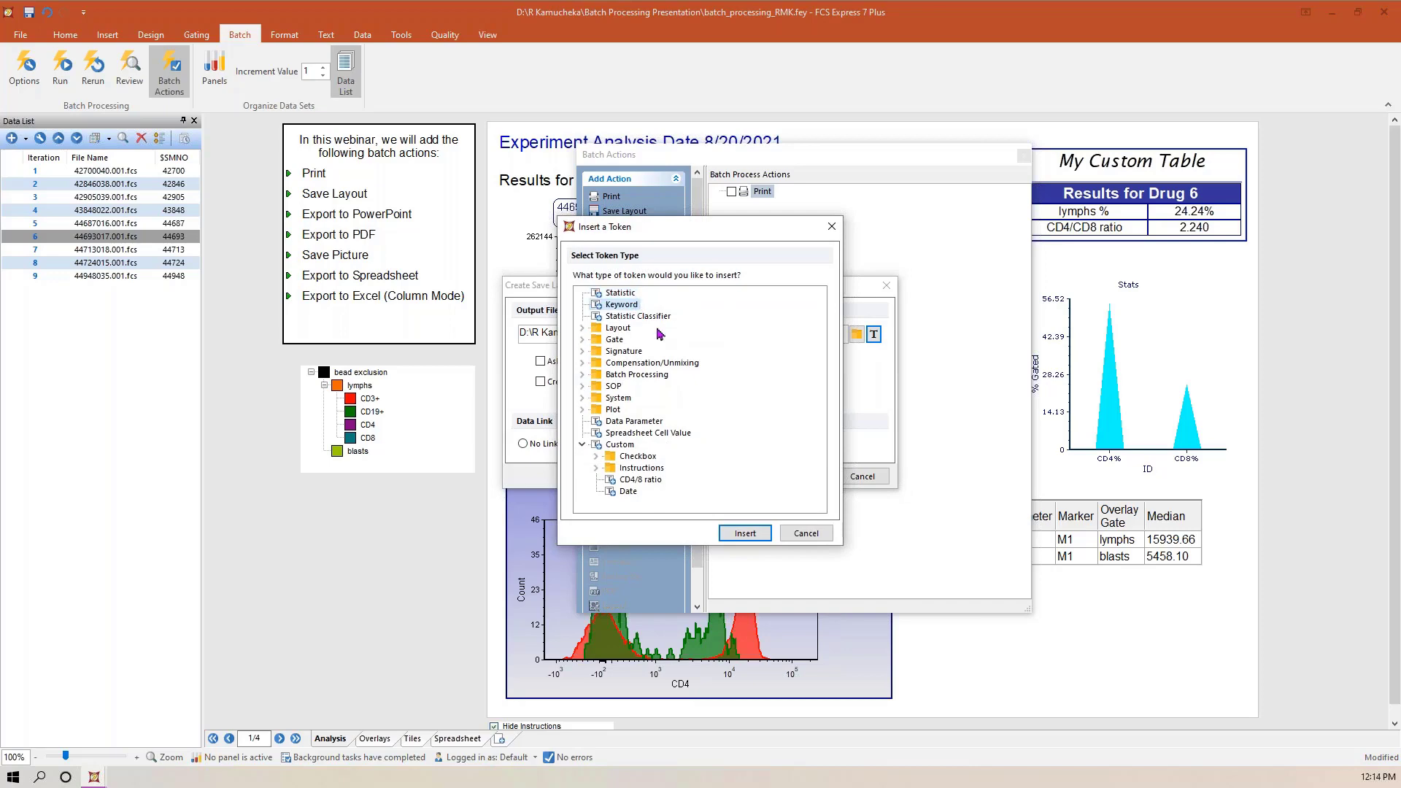
left_click(745, 534)
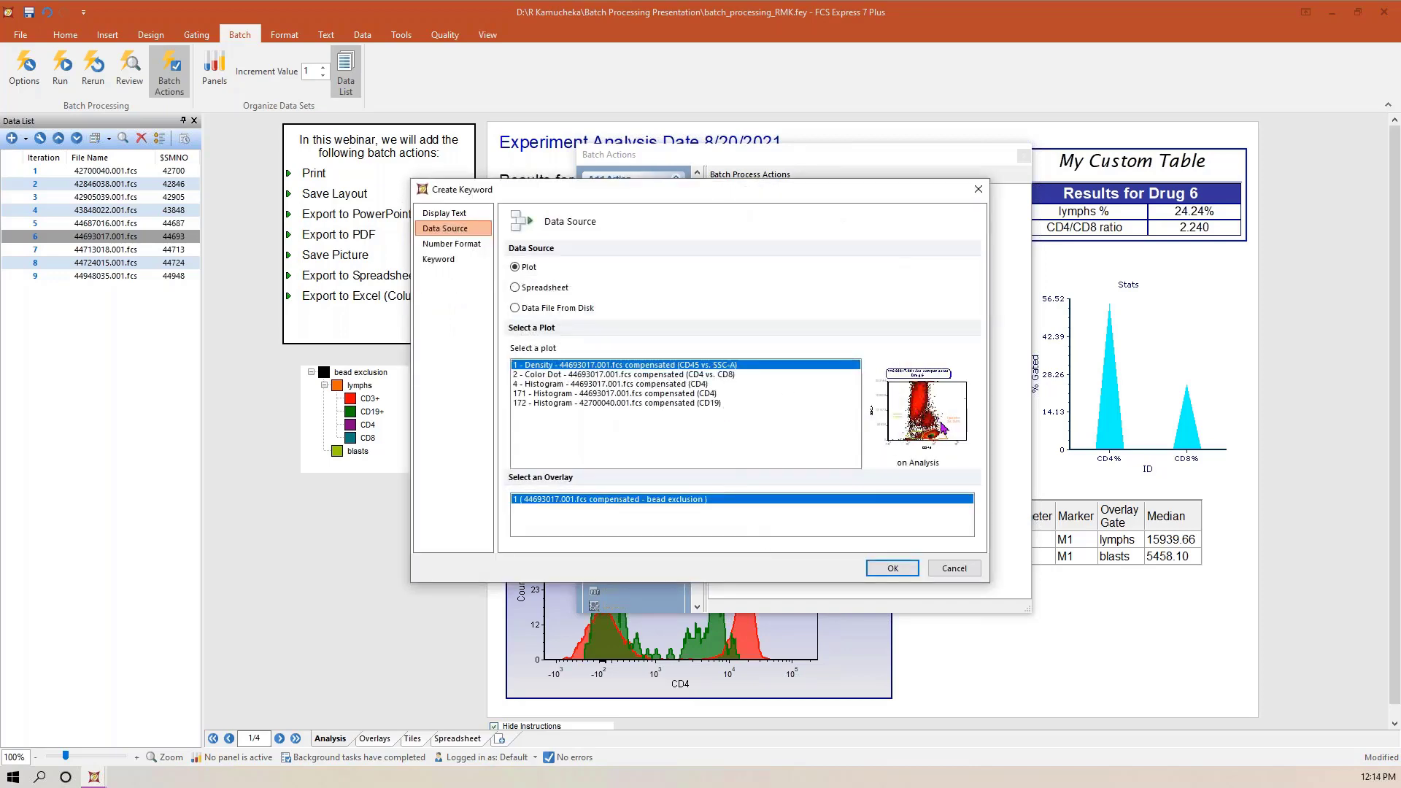
- Choose the EXPERIMENT keyword for the token and insert it into the layout's output path
left_click(431, 260)
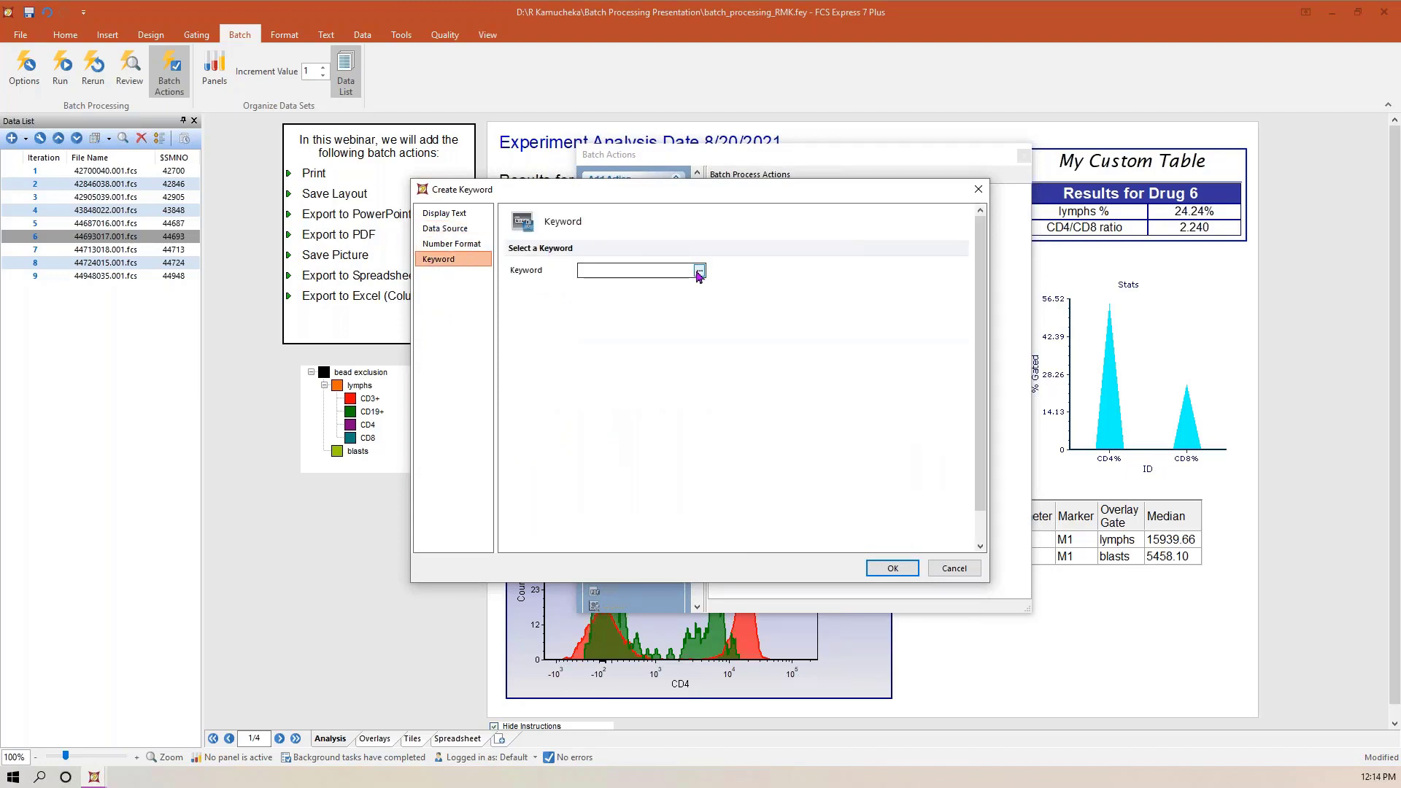
left_click(700, 271)
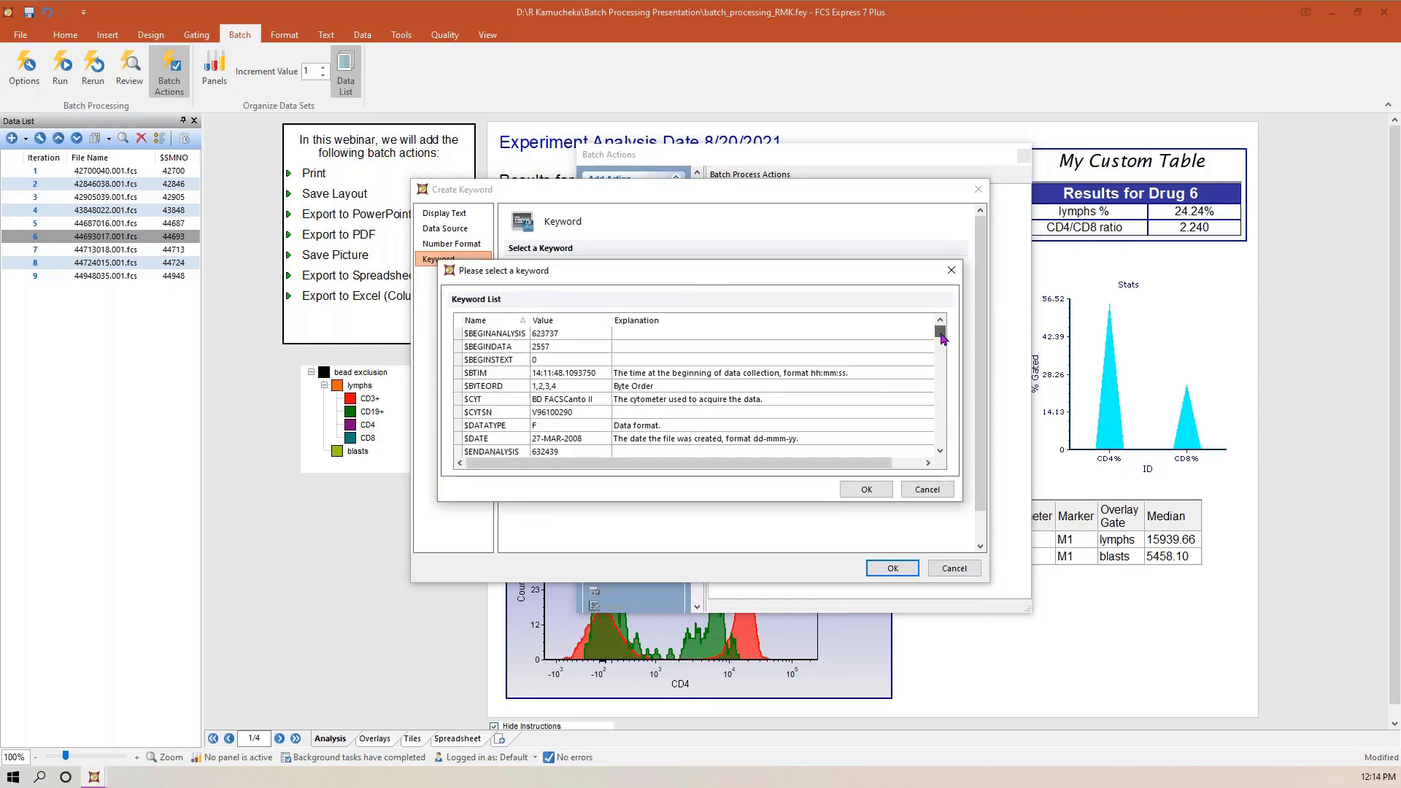
left_click(941, 372)
left_click_drag(941, 370, 938, 416)
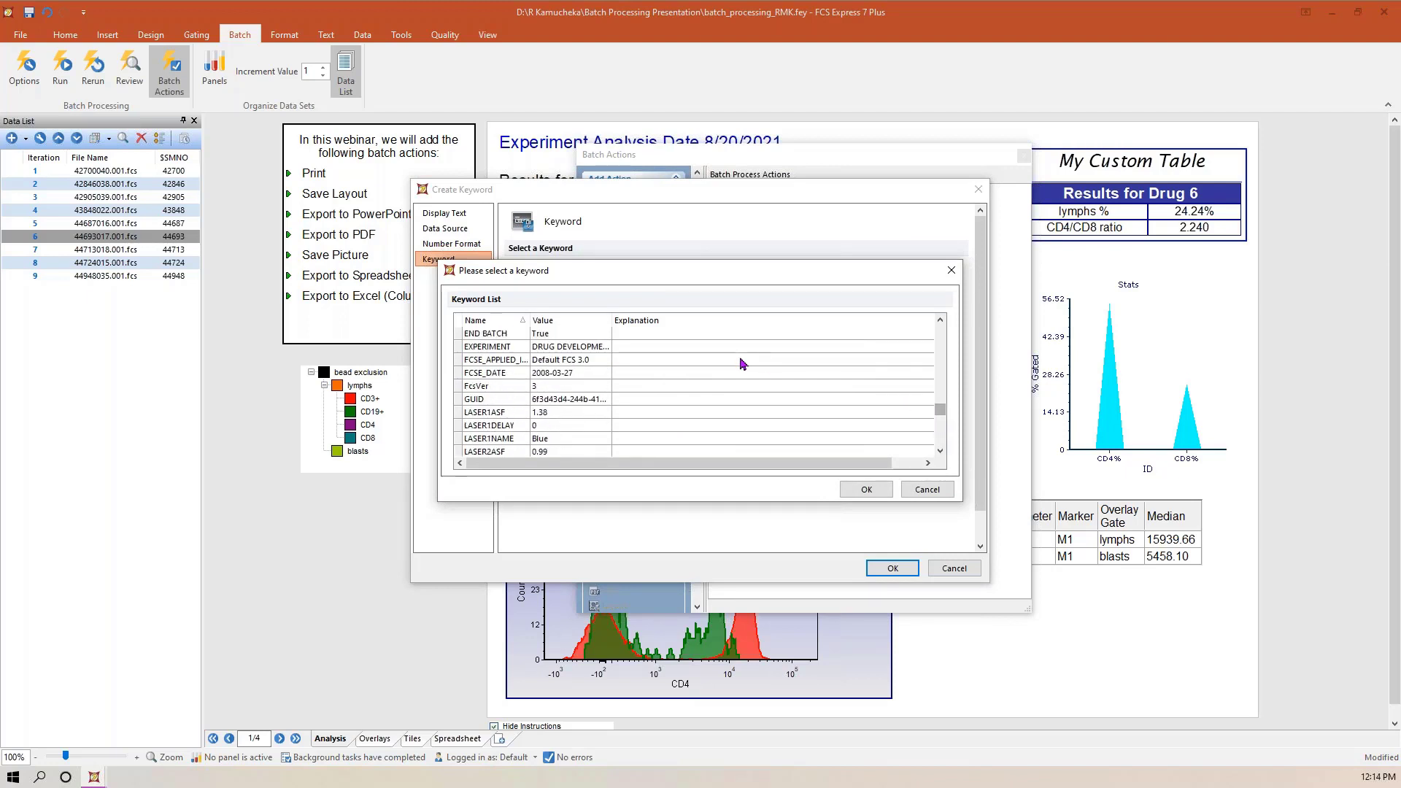
left_click(591, 351)
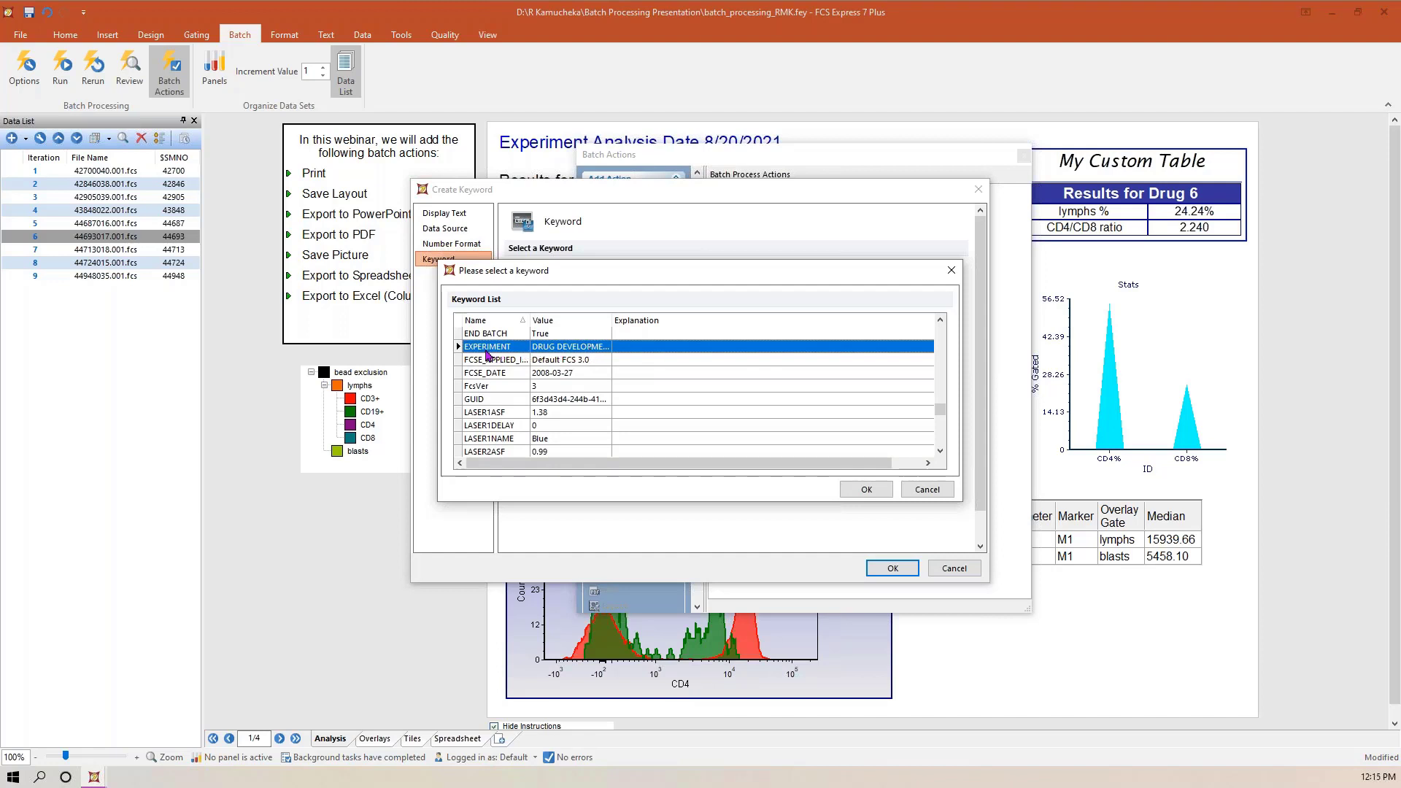
left_click(868, 490)
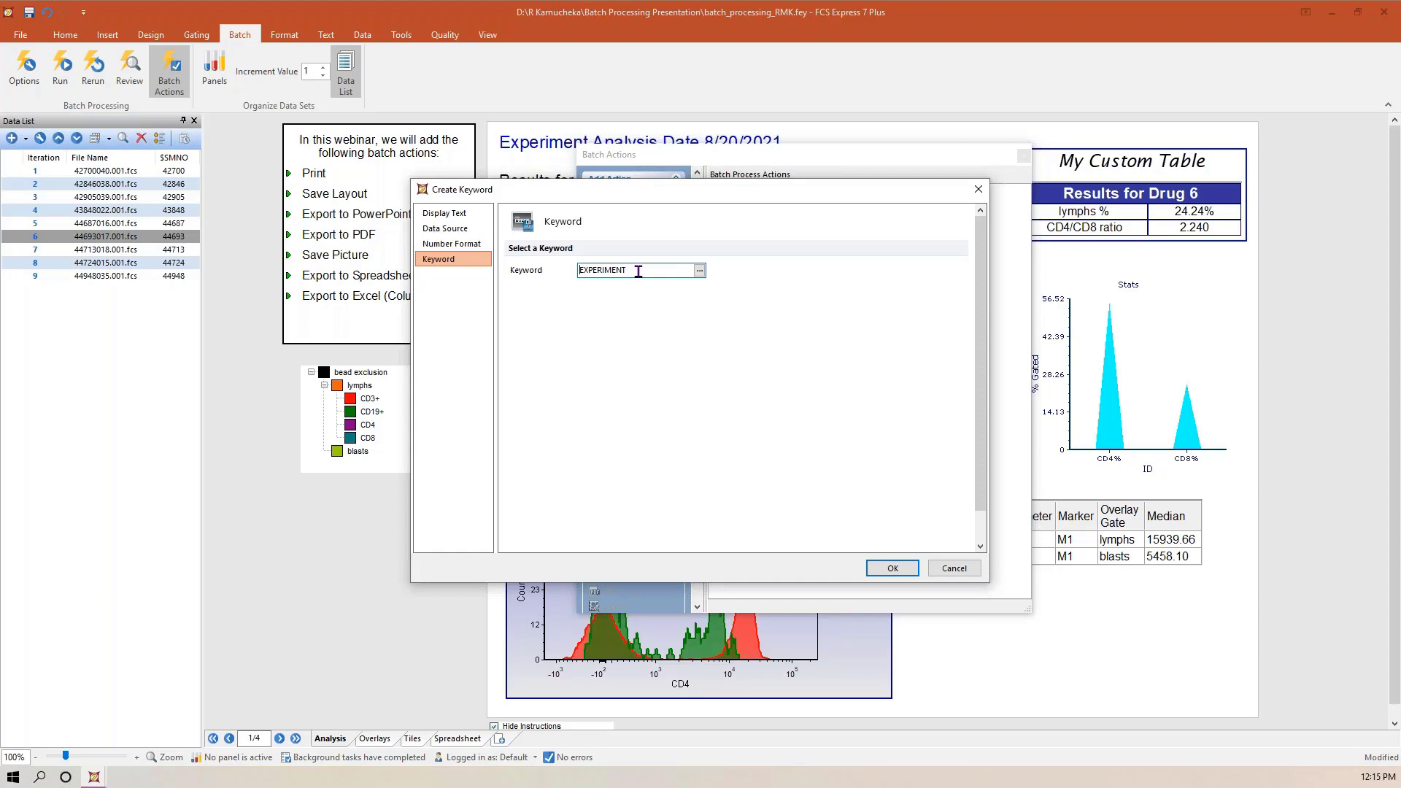
left_click(893, 567)
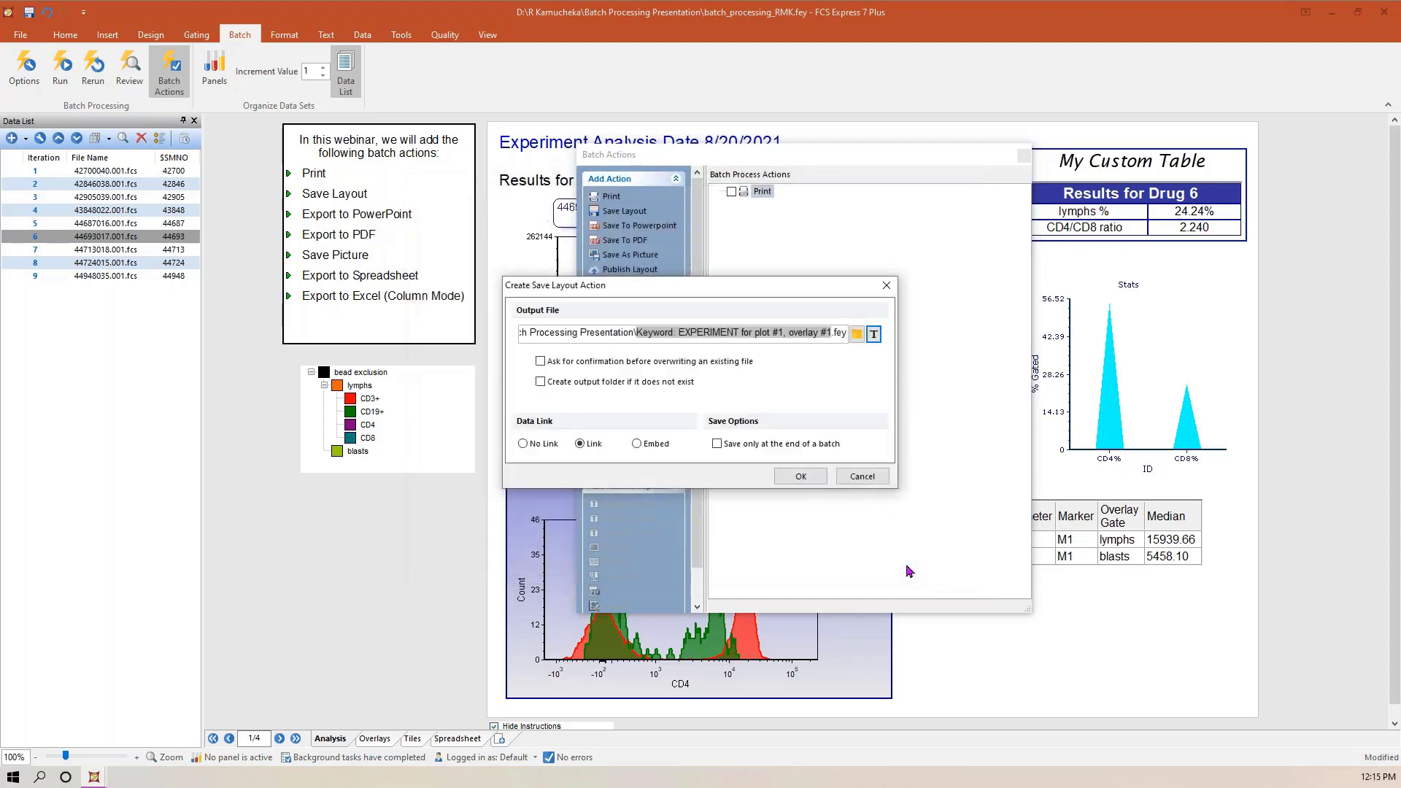
- Extend the layout's output path with a backslash and the custom Date token before the .fey extension
left_click(832, 334)
type("\\")
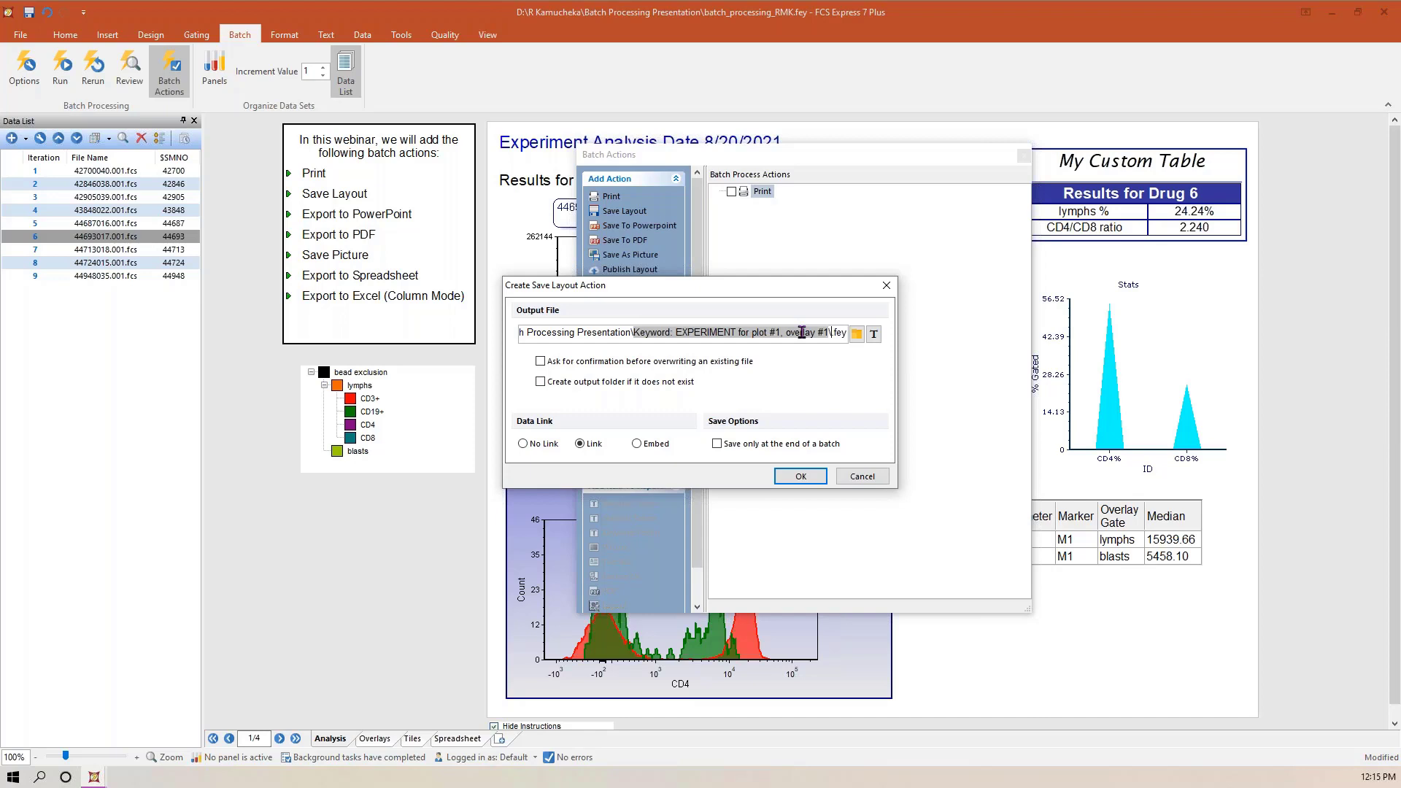
left_click(872, 336)
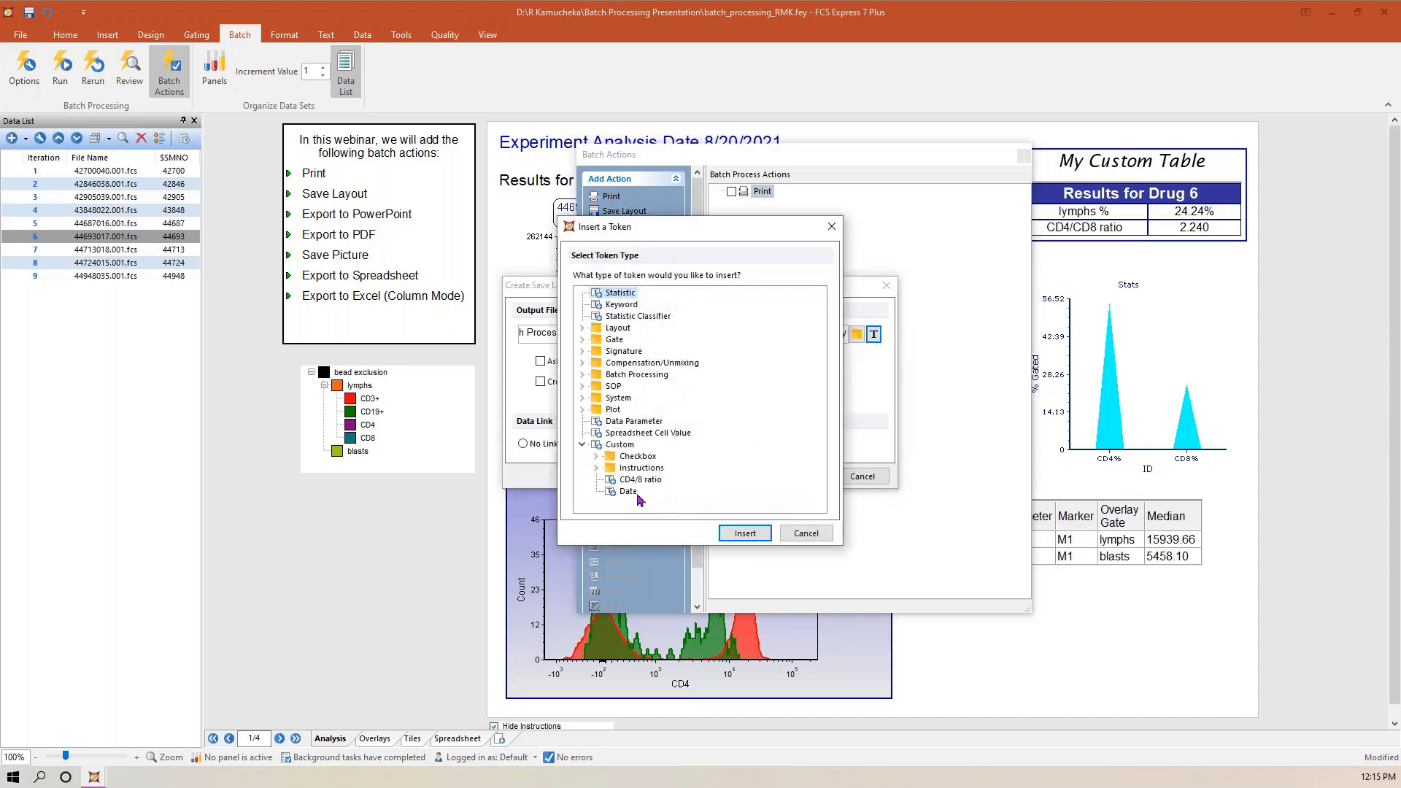
left_click(628, 492)
left_click(746, 538)
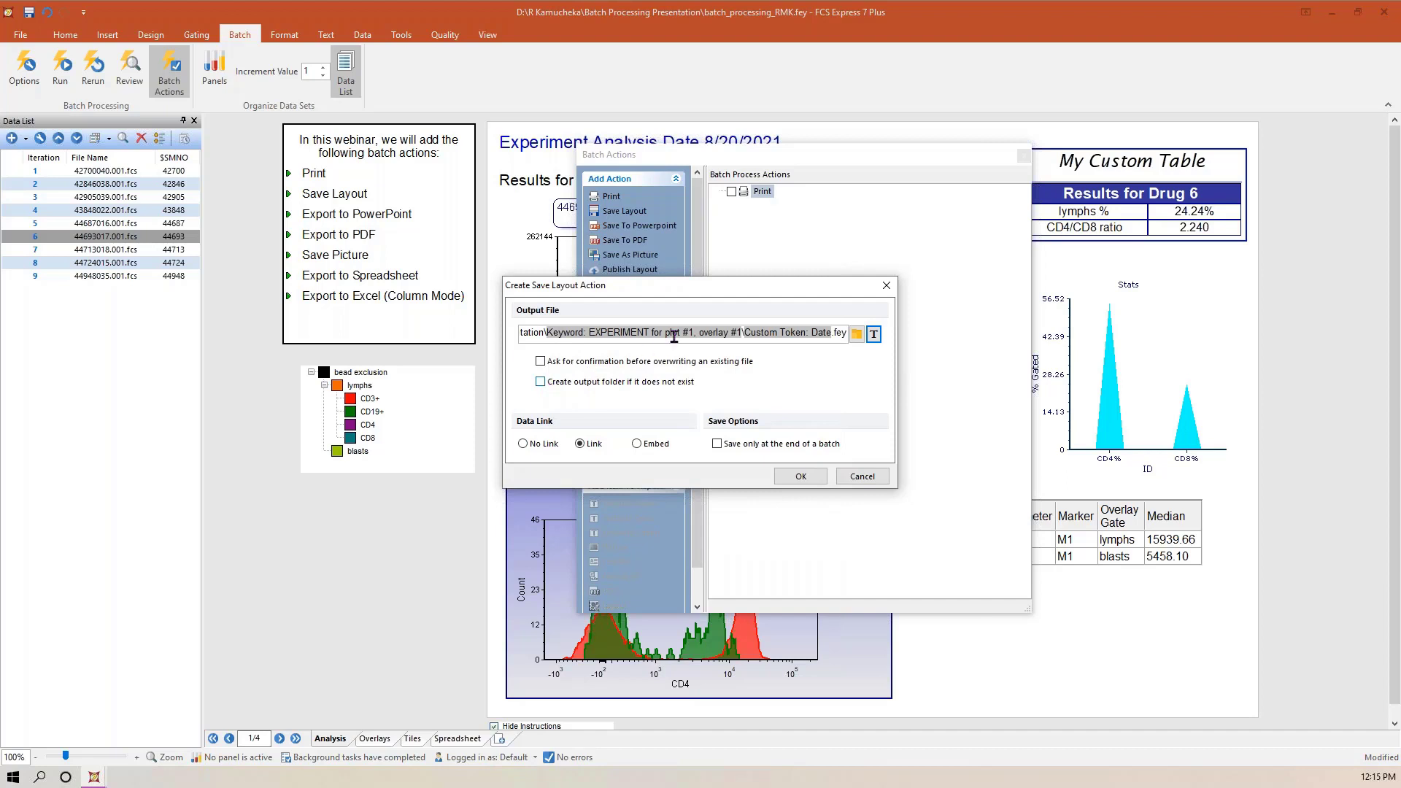
- Enable creating a missing output folder and saving only at the end of a batch, and add the Save Layout action
left_click(541, 382)
left_click(718, 450)
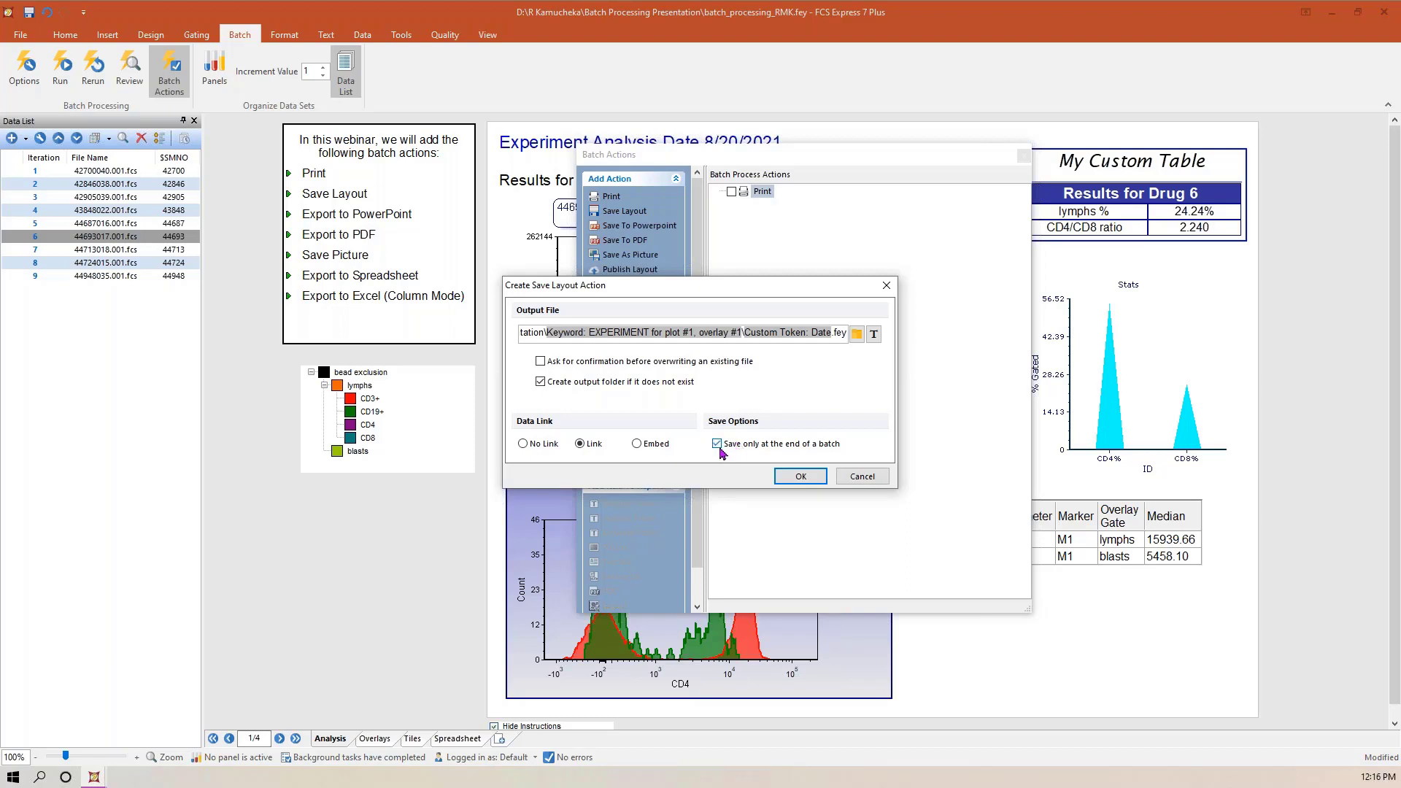
left_click(800, 477)
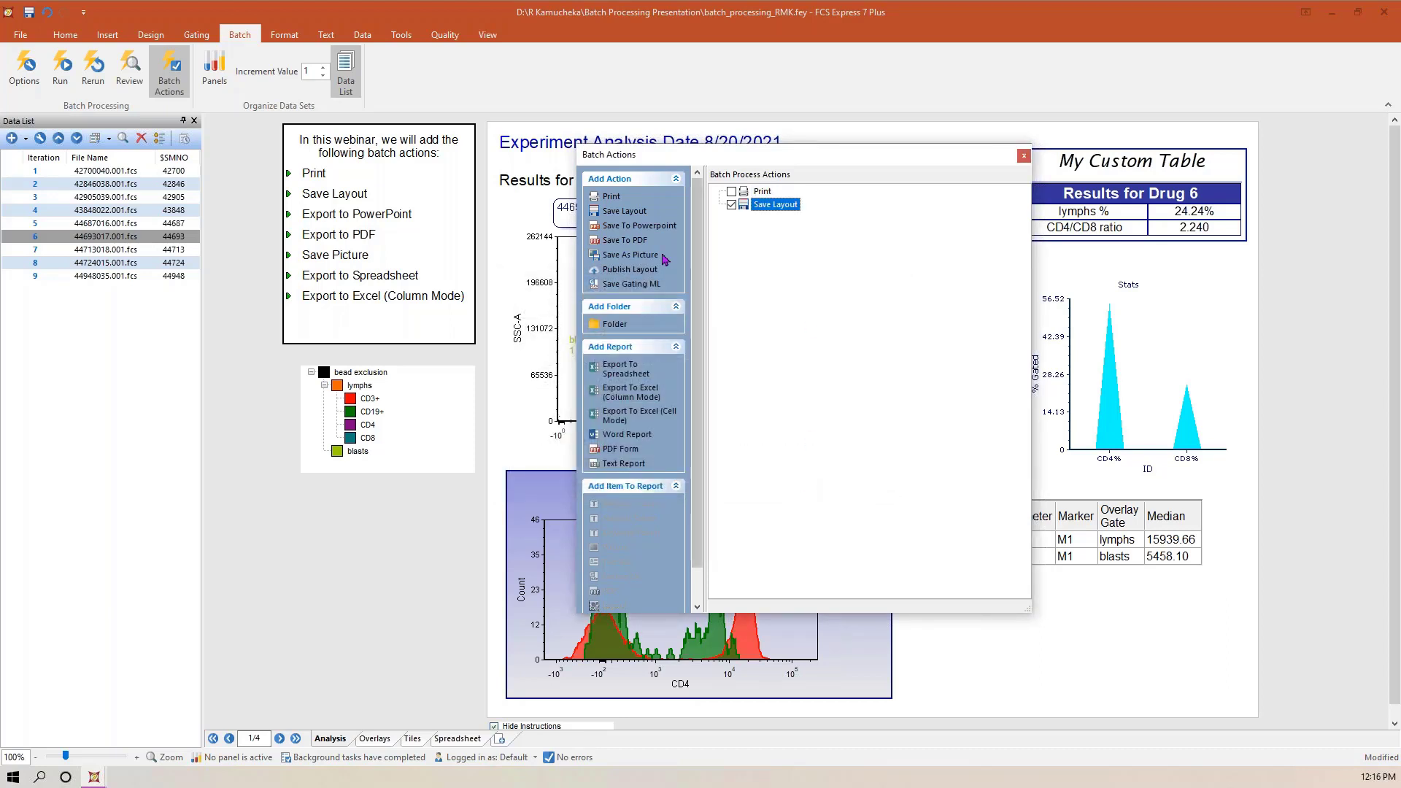
- Create a Save To PowerPoint batch action that opens the presentation after saving and exports only page 1
left_click(635, 227)
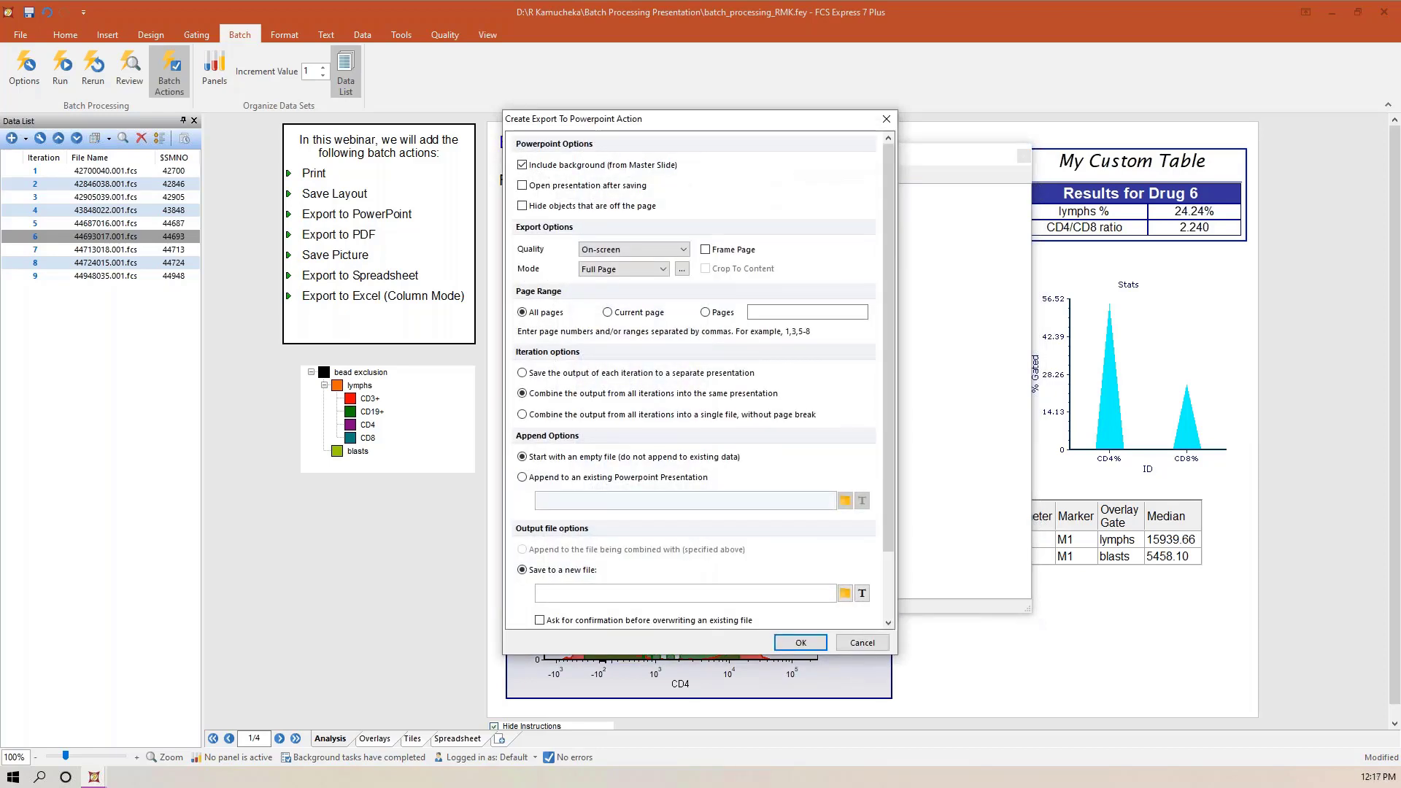
left_click(522, 186)
left_click(676, 253)
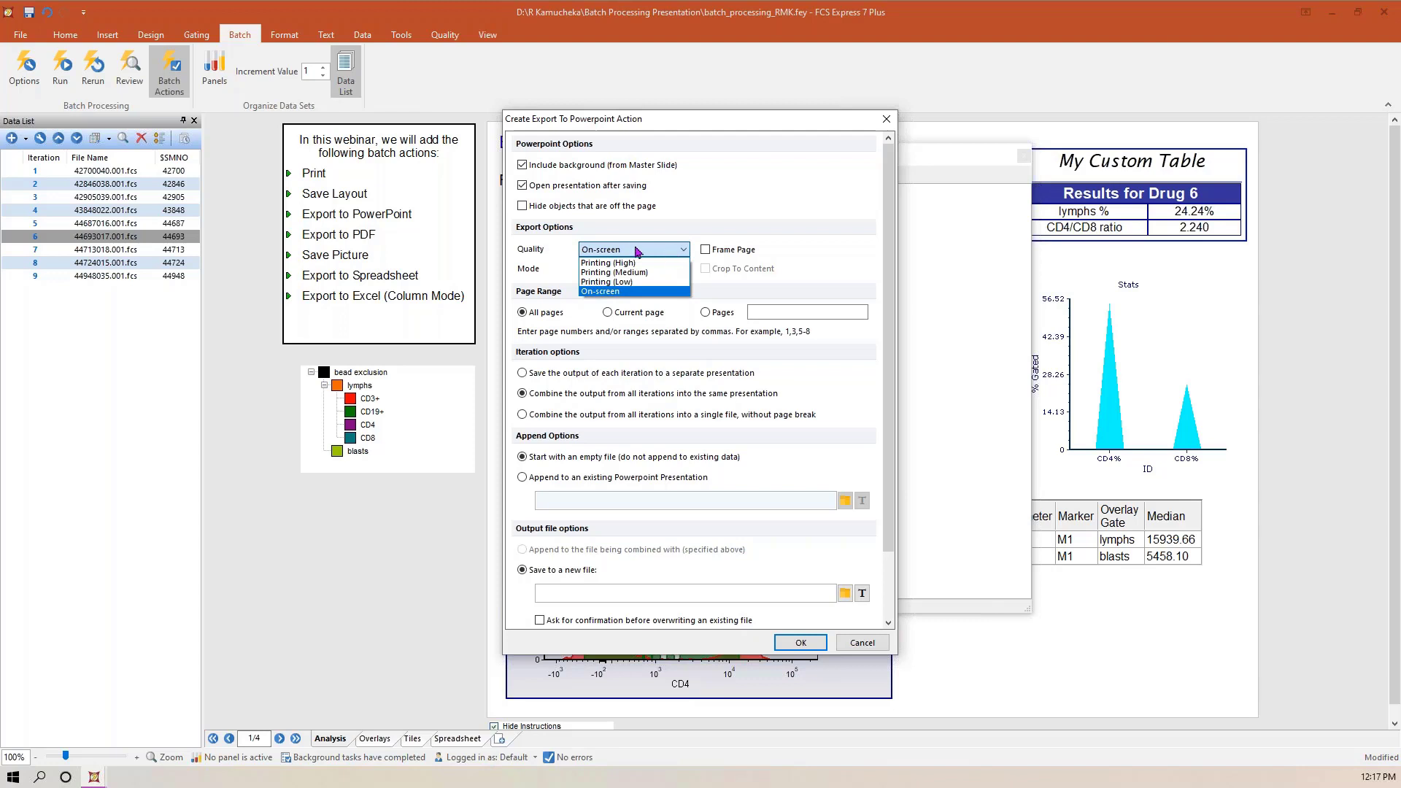
left_click(574, 249)
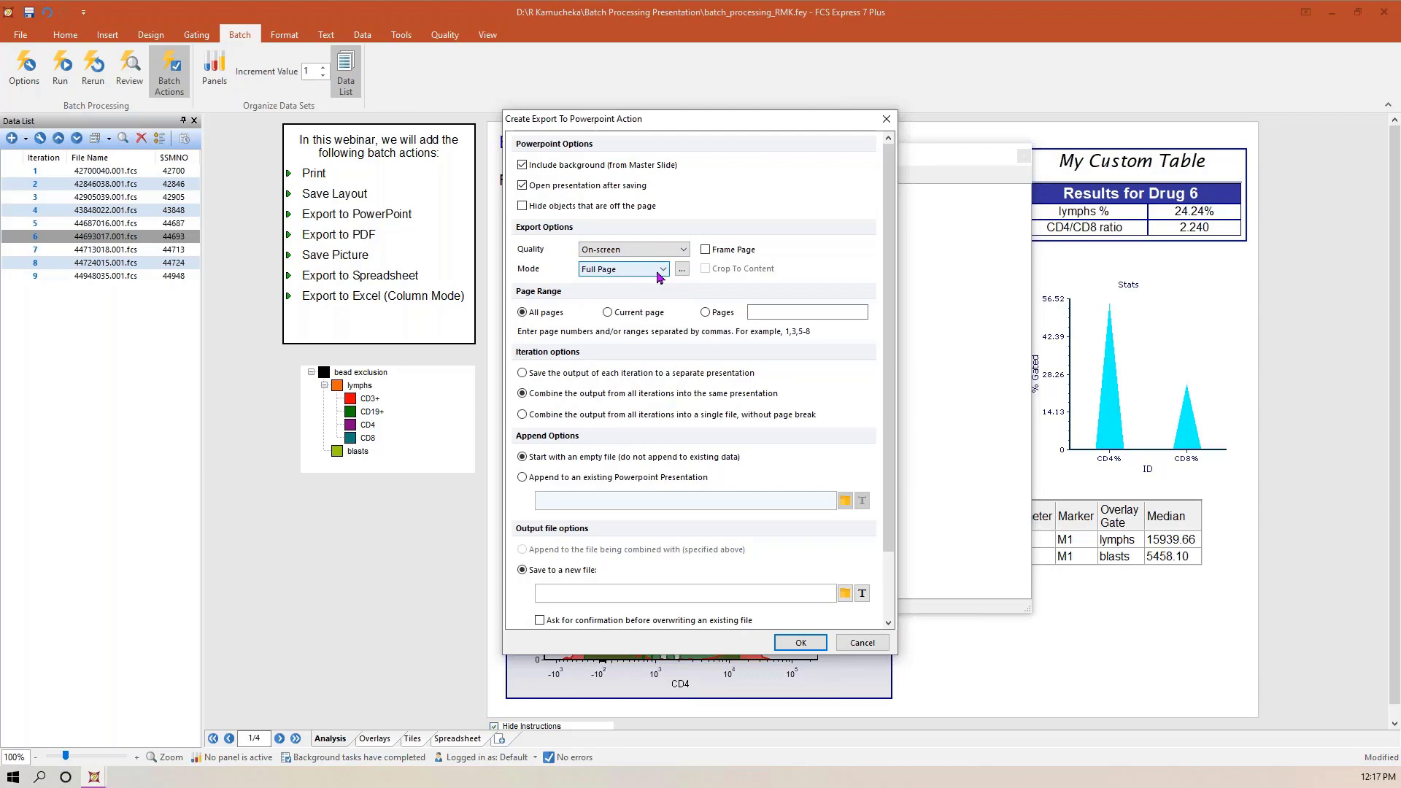
left_click(708, 312)
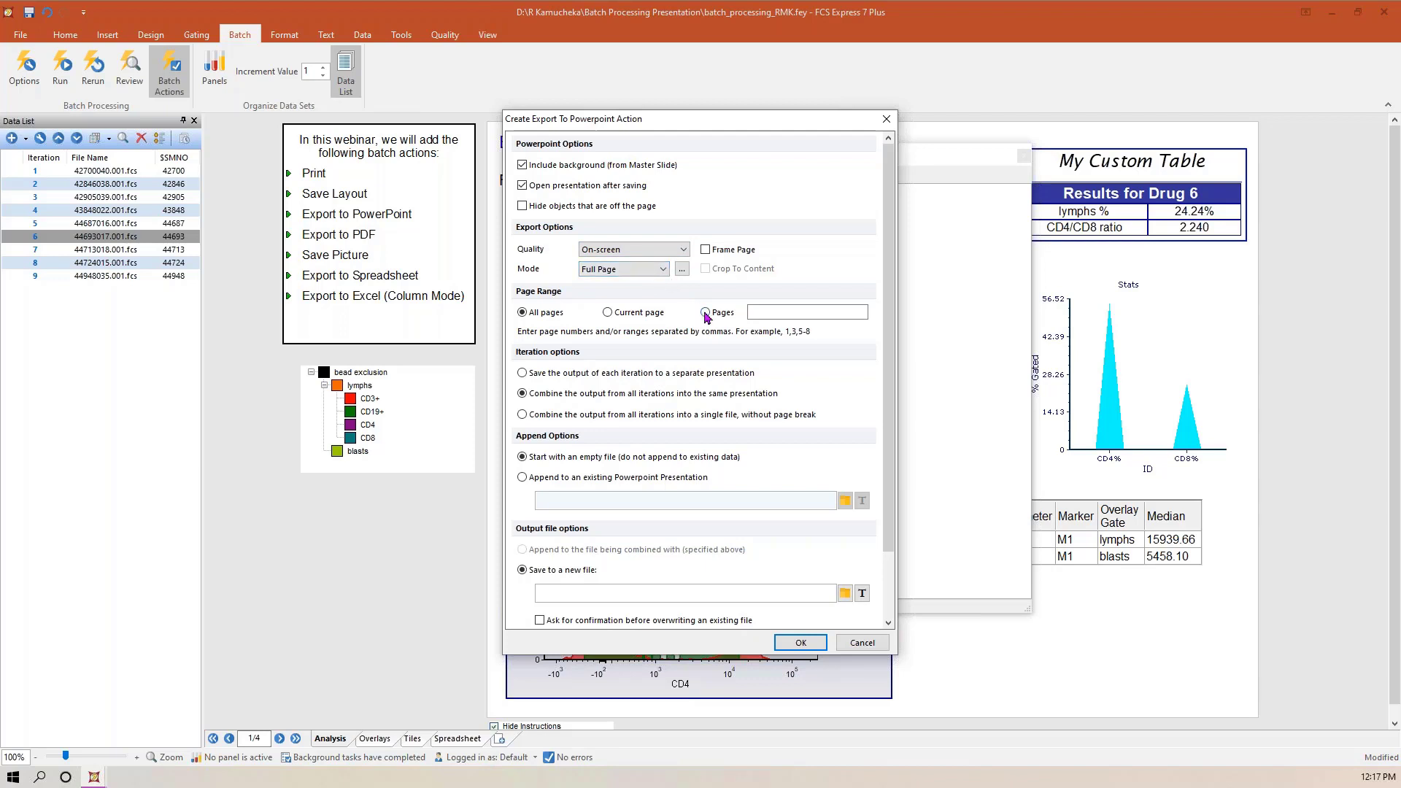
left_click(772, 312)
type("1")
- Set the PowerPoint export's new output file to BP in the Batch Processing Presentation folder
left_click(844, 594)
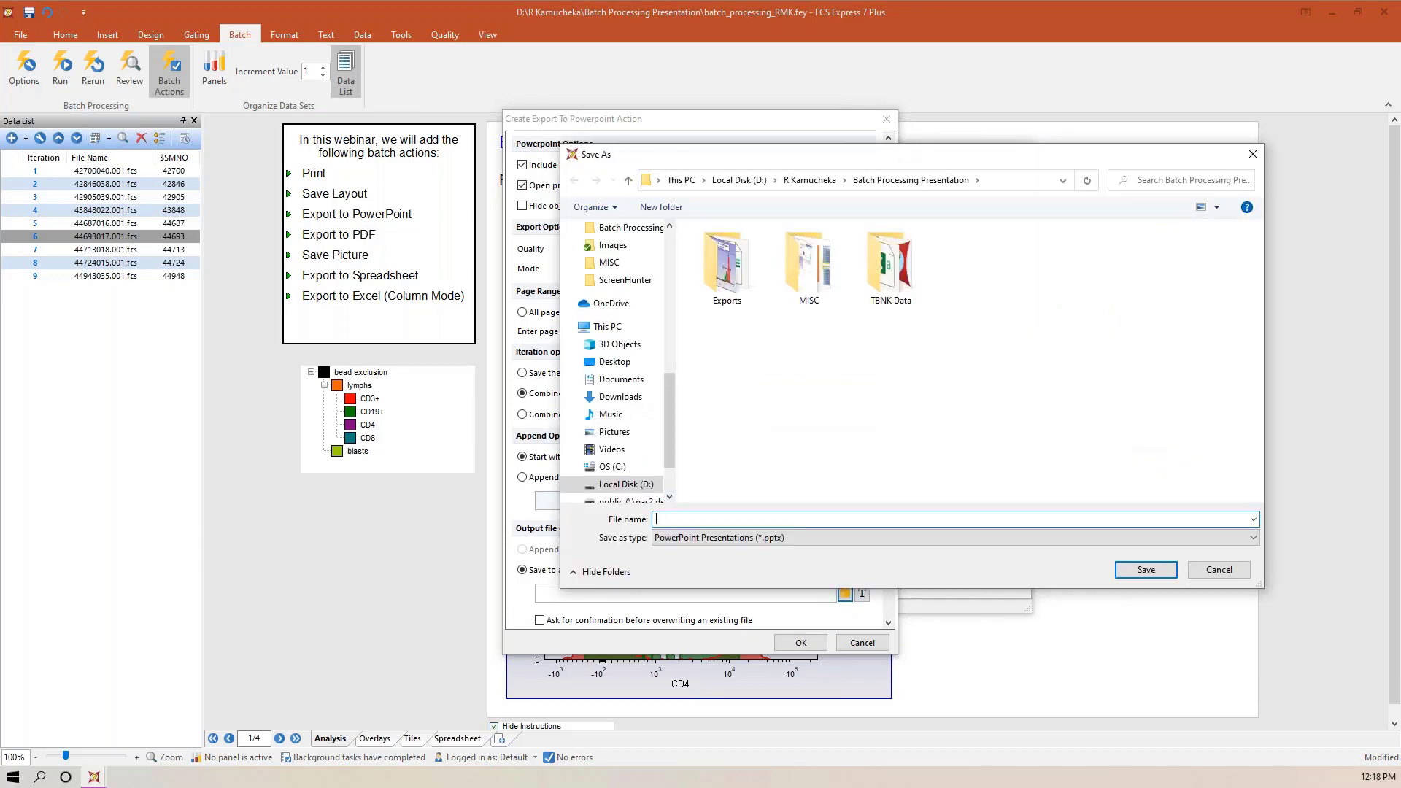
type("BP")
left_click(1120, 570)
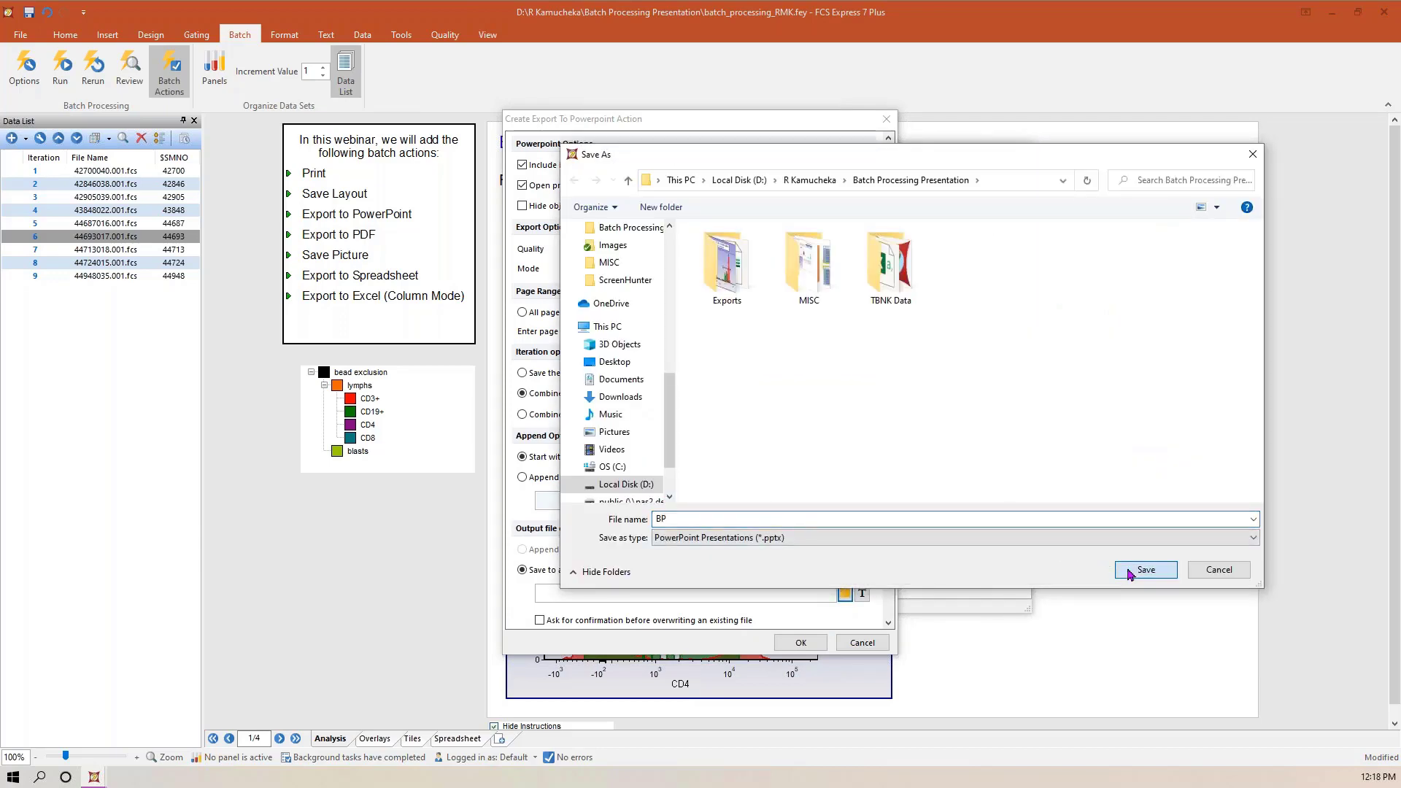
- Replace the name BP in the PowerPoint output path with a Keyword token for EXPERIMENT
left_click(760, 592)
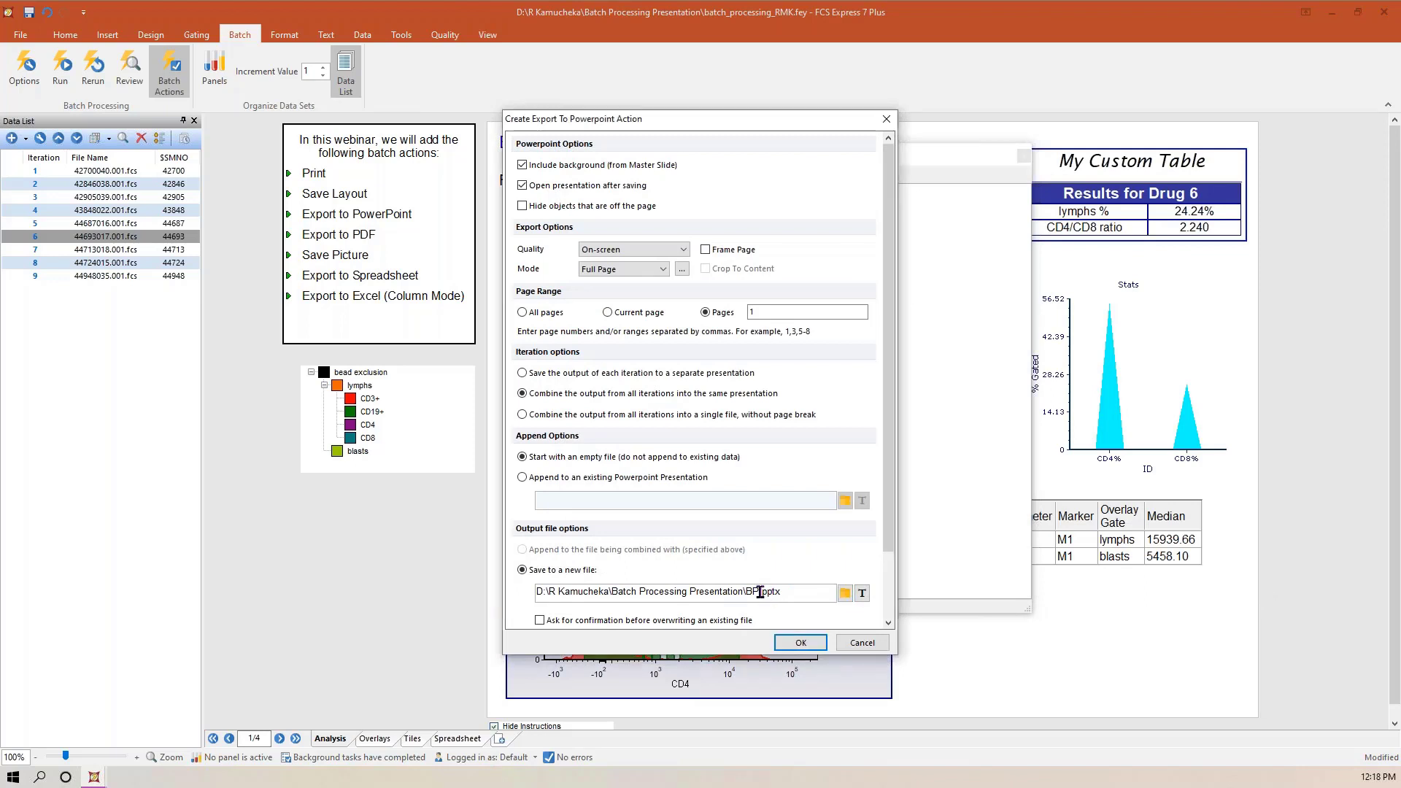
key("BackSpace")
key("BackSpace")
left_click(862, 593)
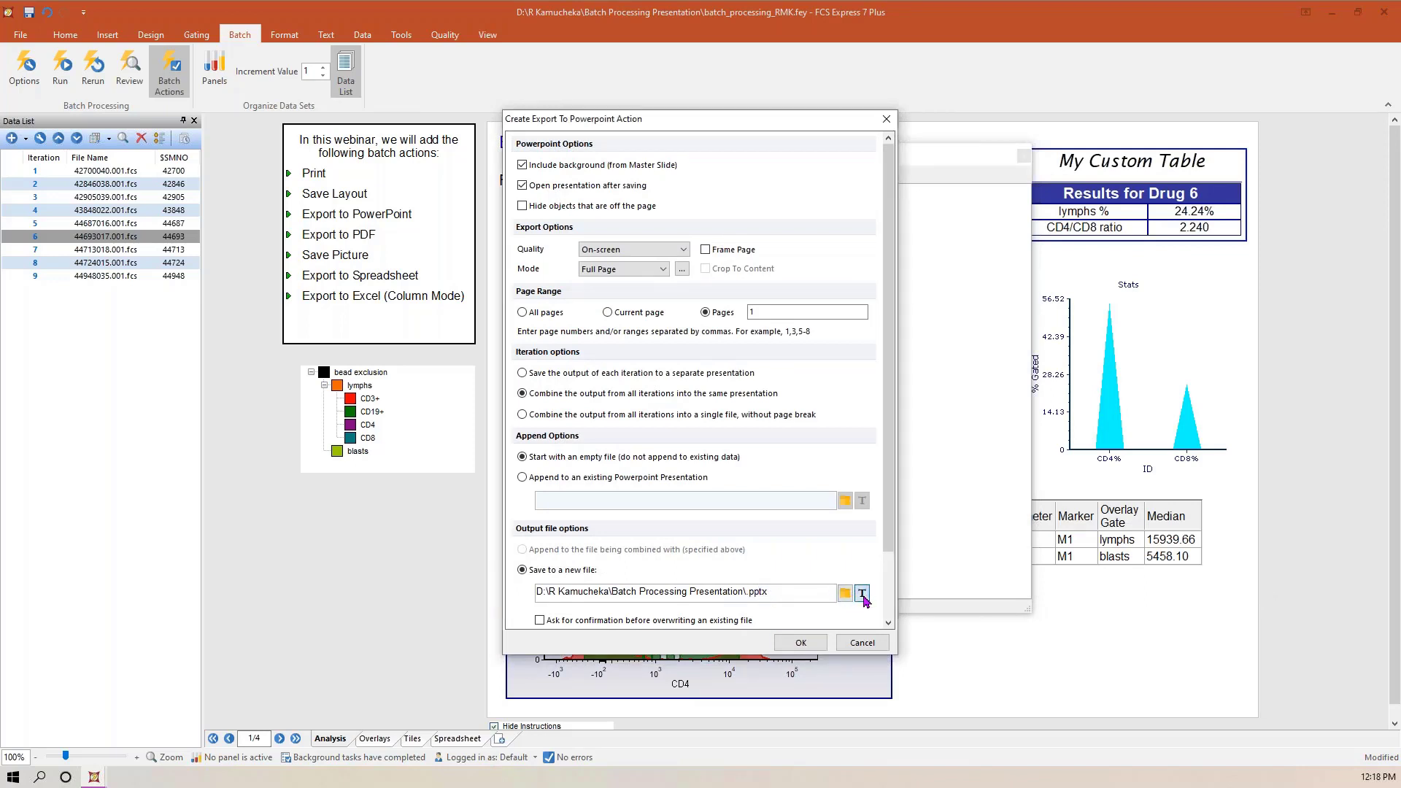
left_click(640, 305)
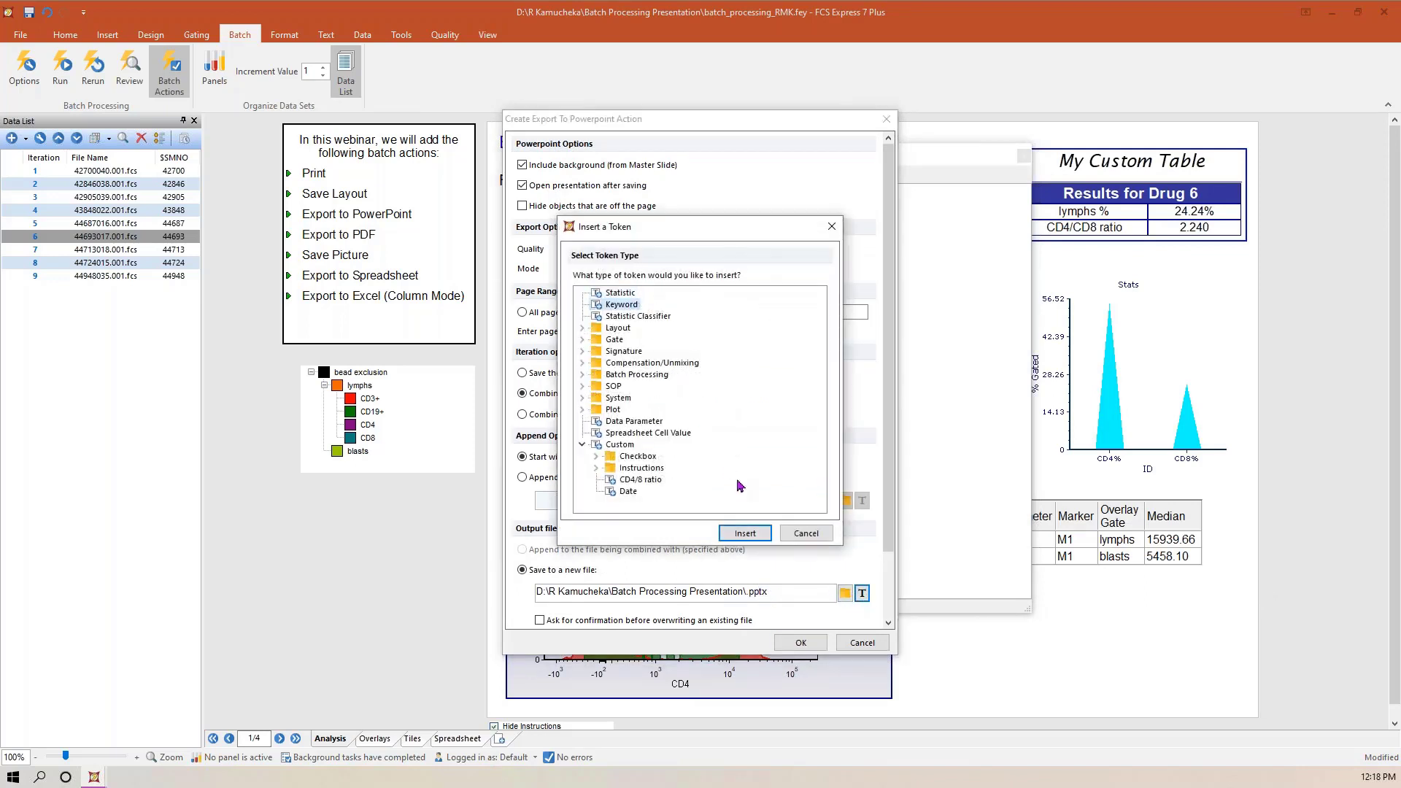
left_click(755, 535)
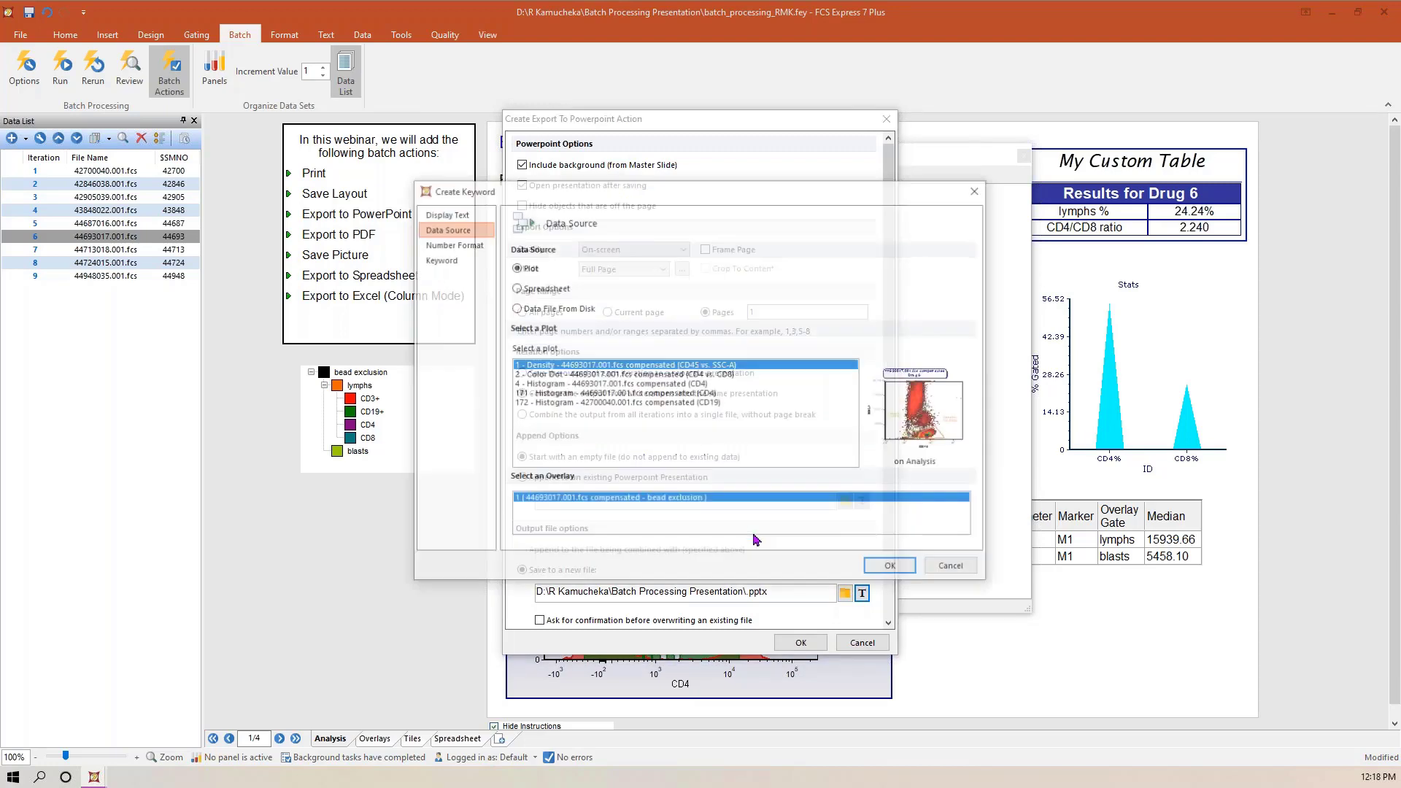
left_click(439, 260)
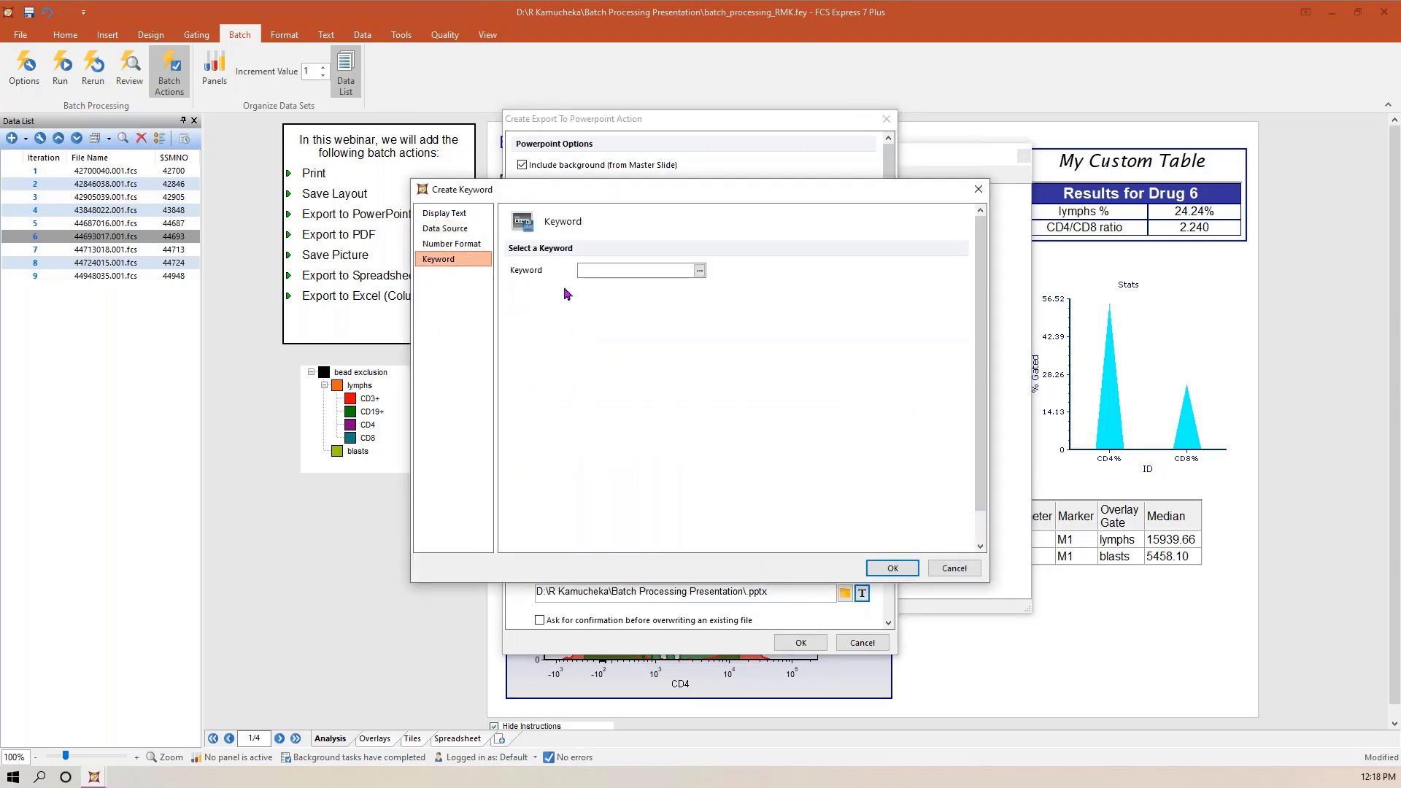
left_click(589, 272)
type("EXPERIMENT")
left_click(894, 570)
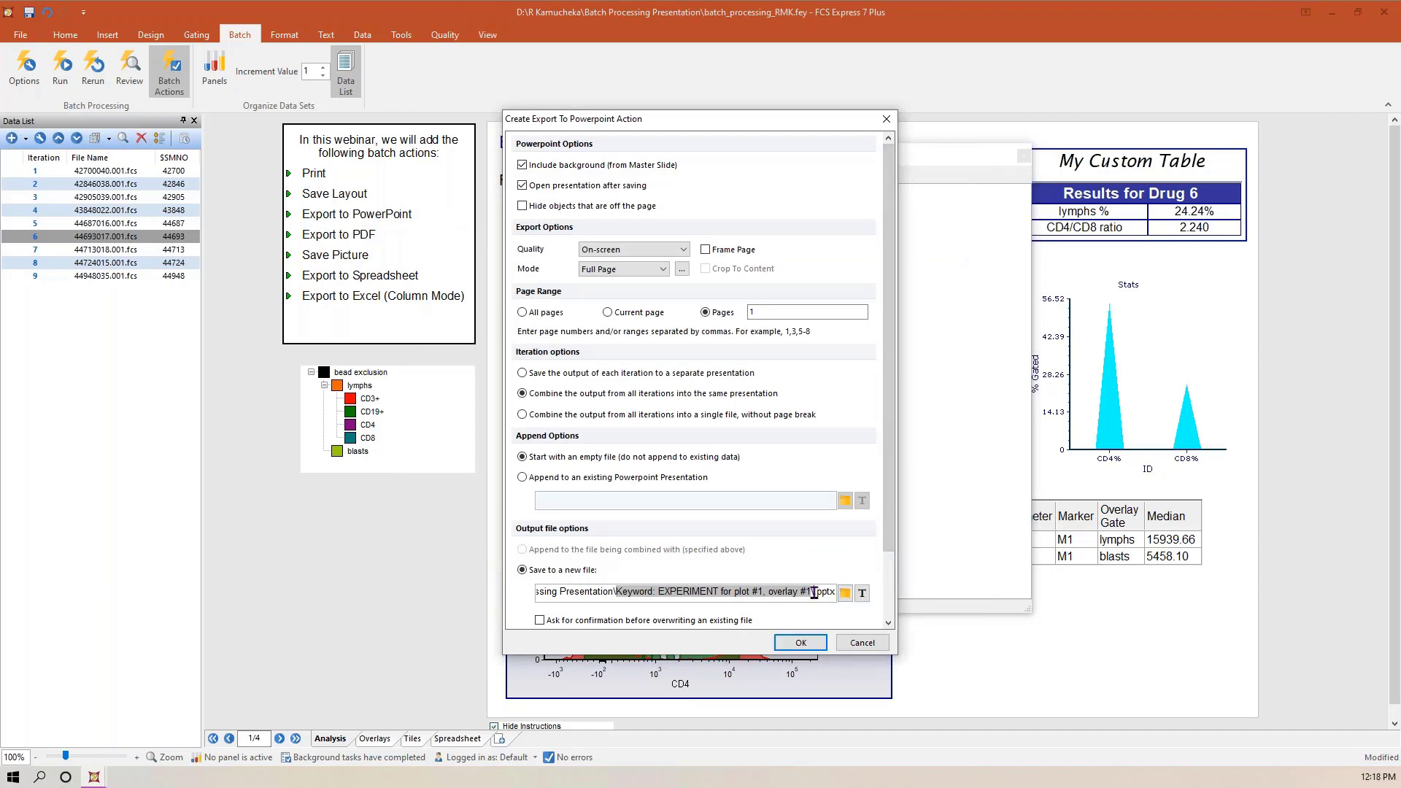
- Append a backslash and the custom Date token to the PowerPoint output path, and enable creating the output folder if it does not exist
left_click(862, 592)
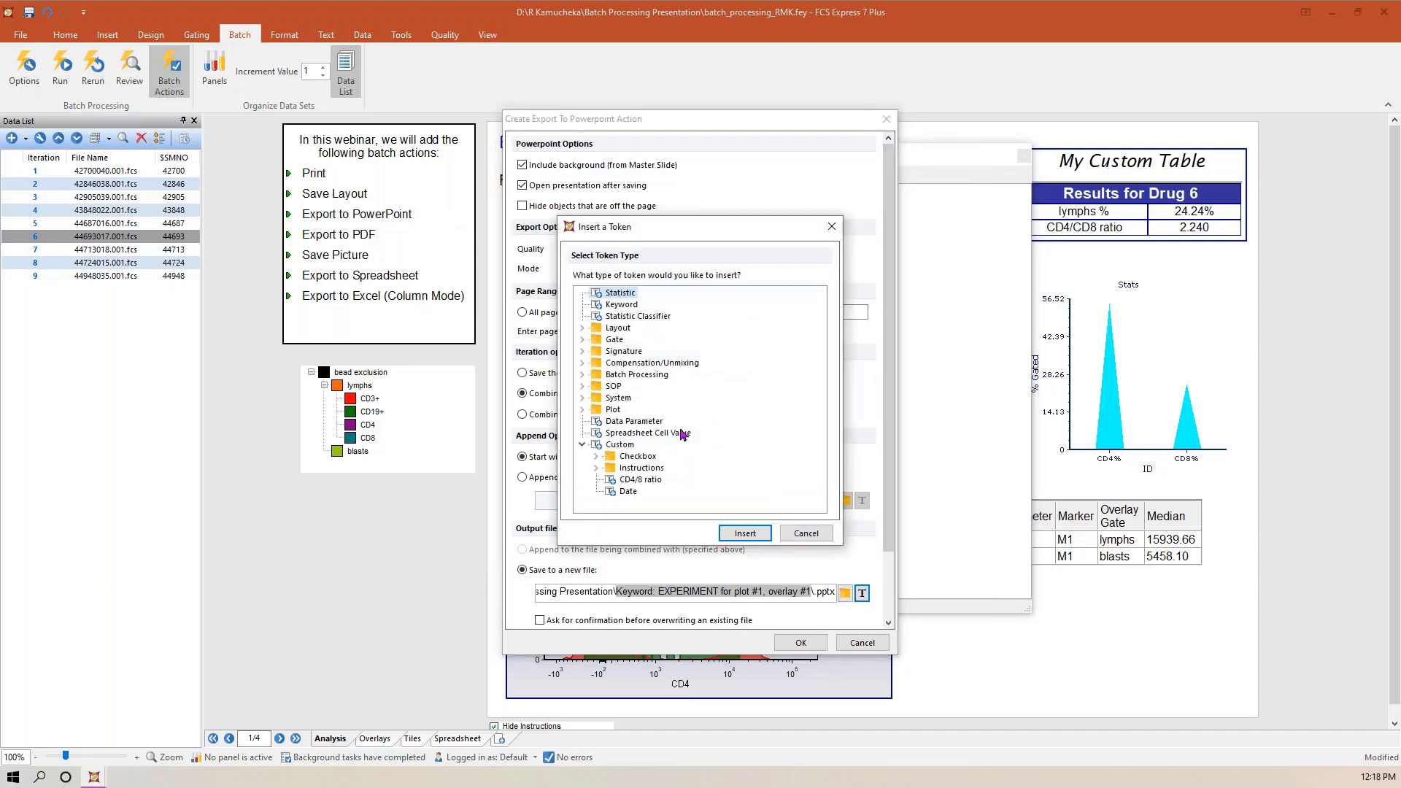
left_click(628, 491)
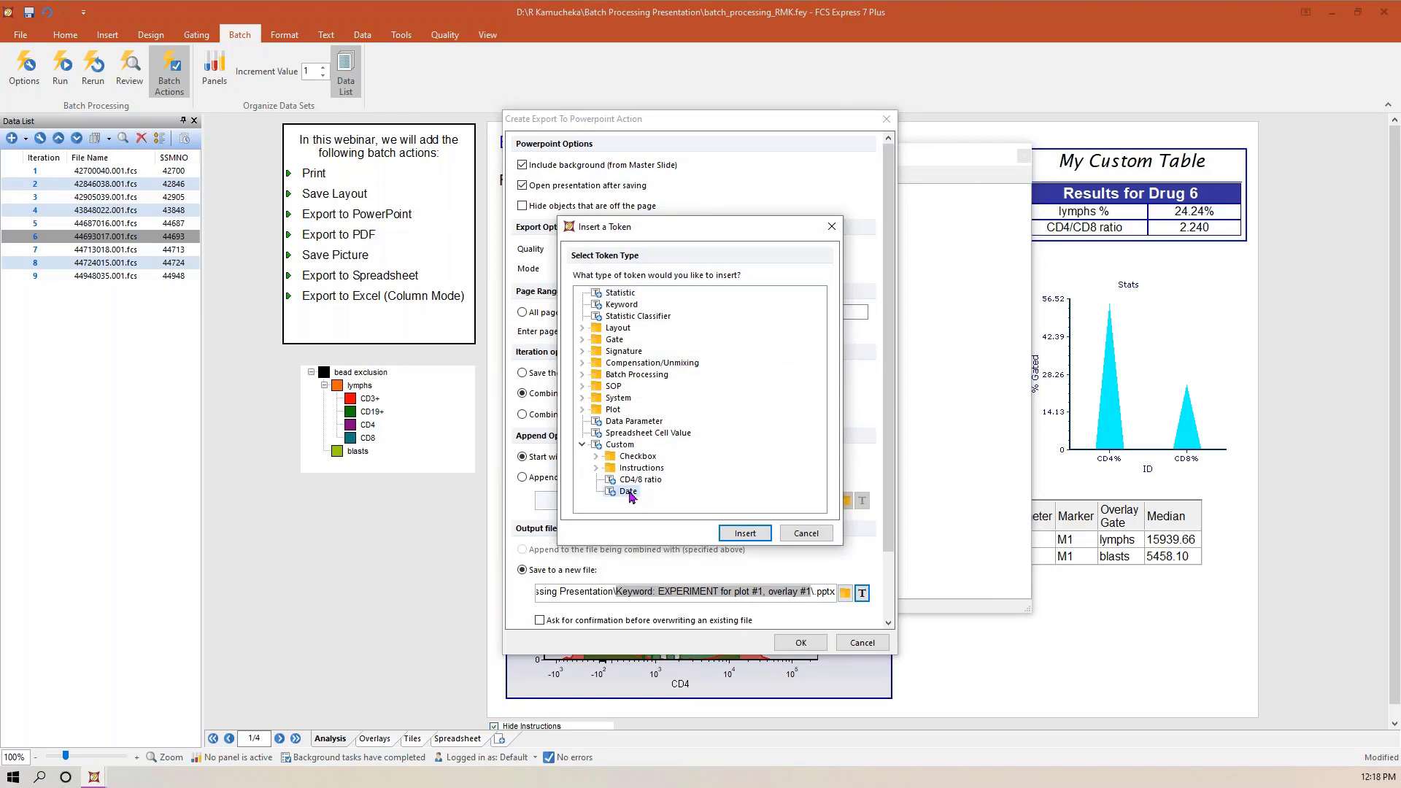
left_click(740, 532)
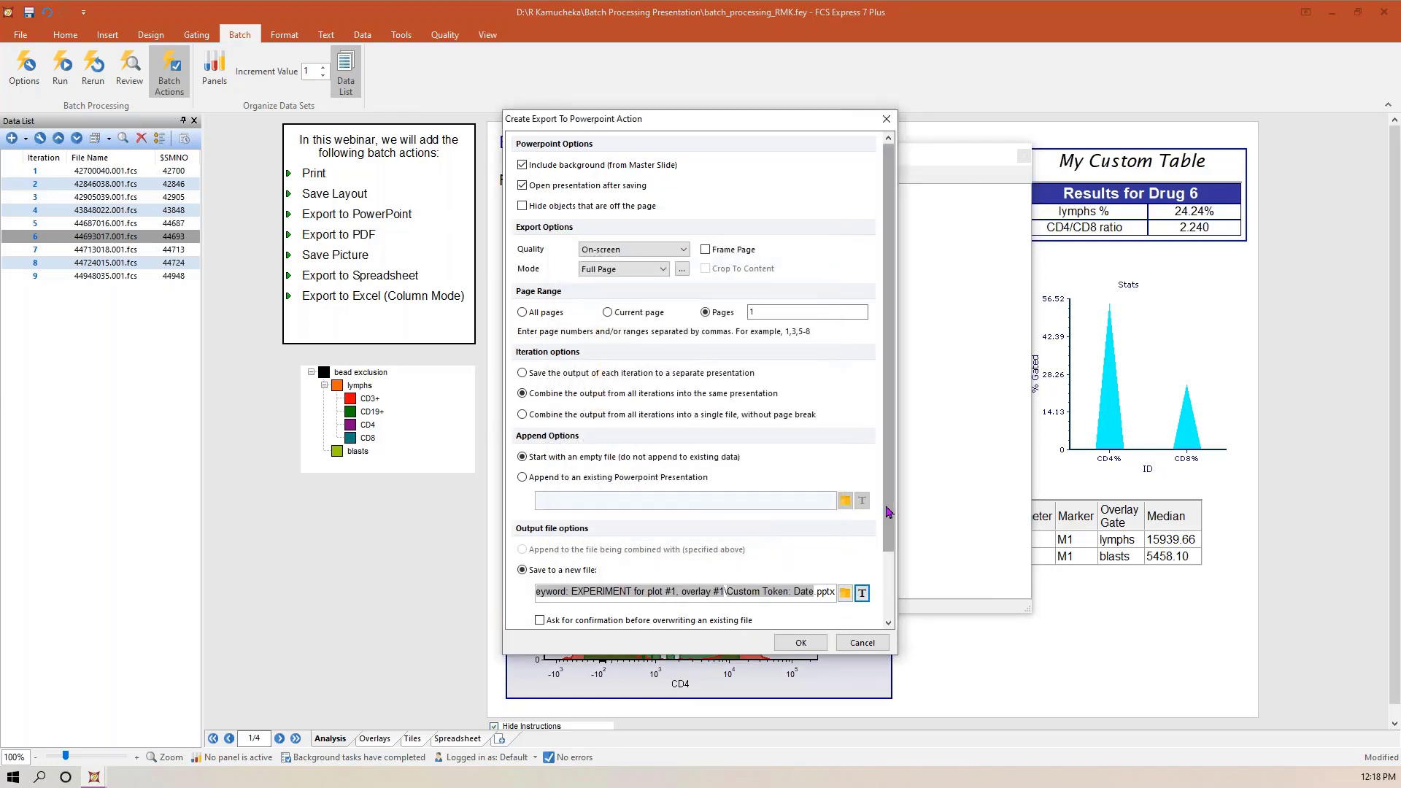
left_click_drag(888, 511, 891, 516)
left_click_drag(892, 581, 892, 584)
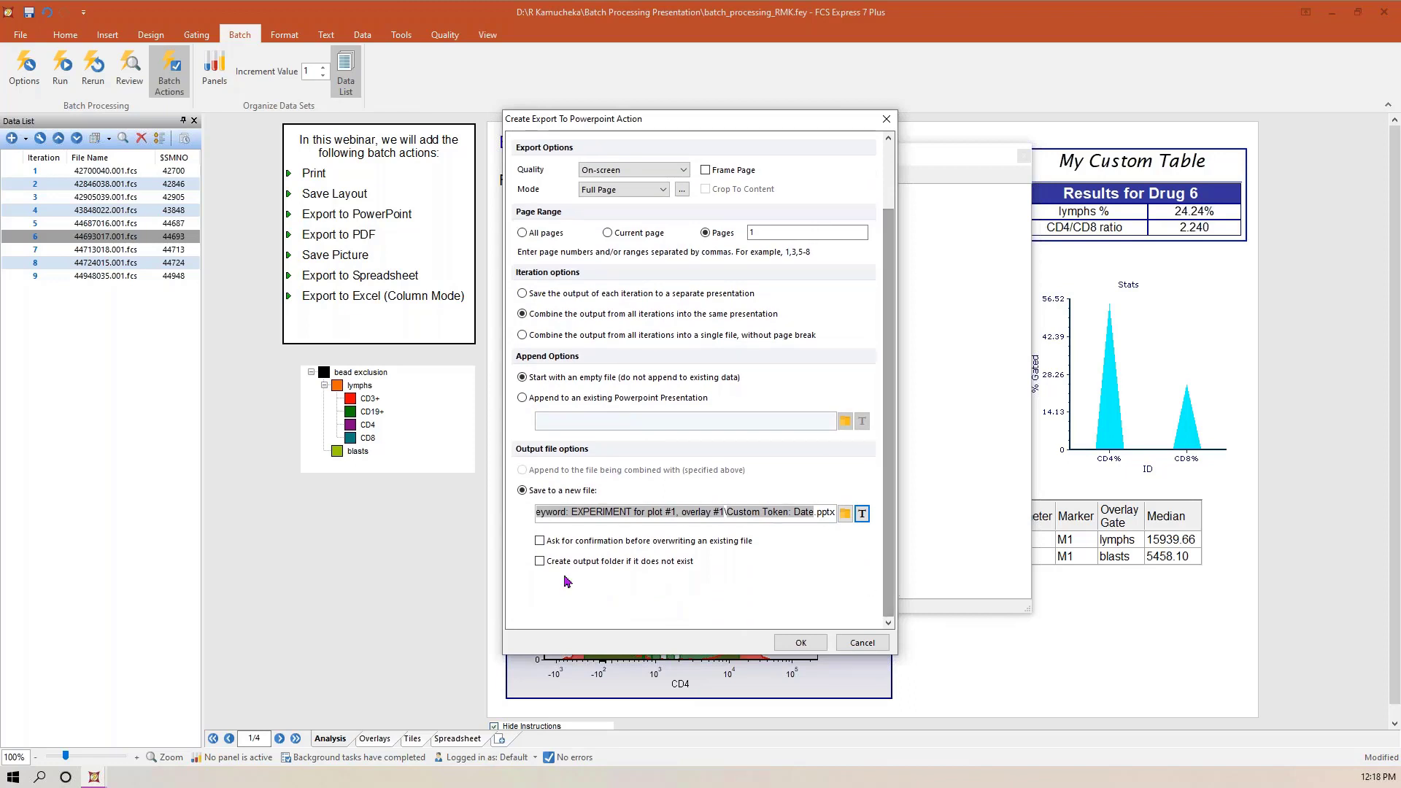
left_click(540, 561)
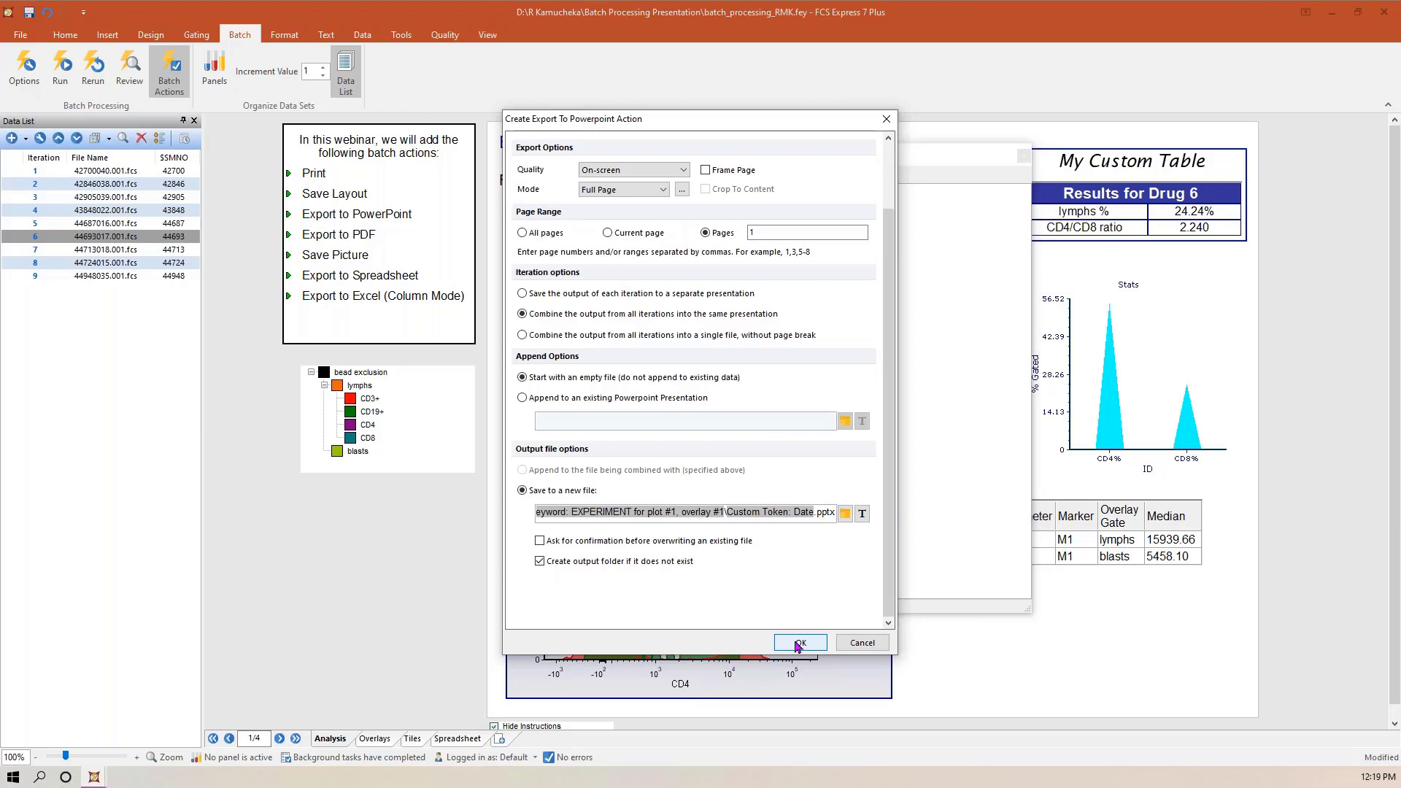
- Try to save the PowerPoint export without creating the output folder, correct it by re-enabling that option, and save the action
left_click(540, 562)
left_click(802, 643)
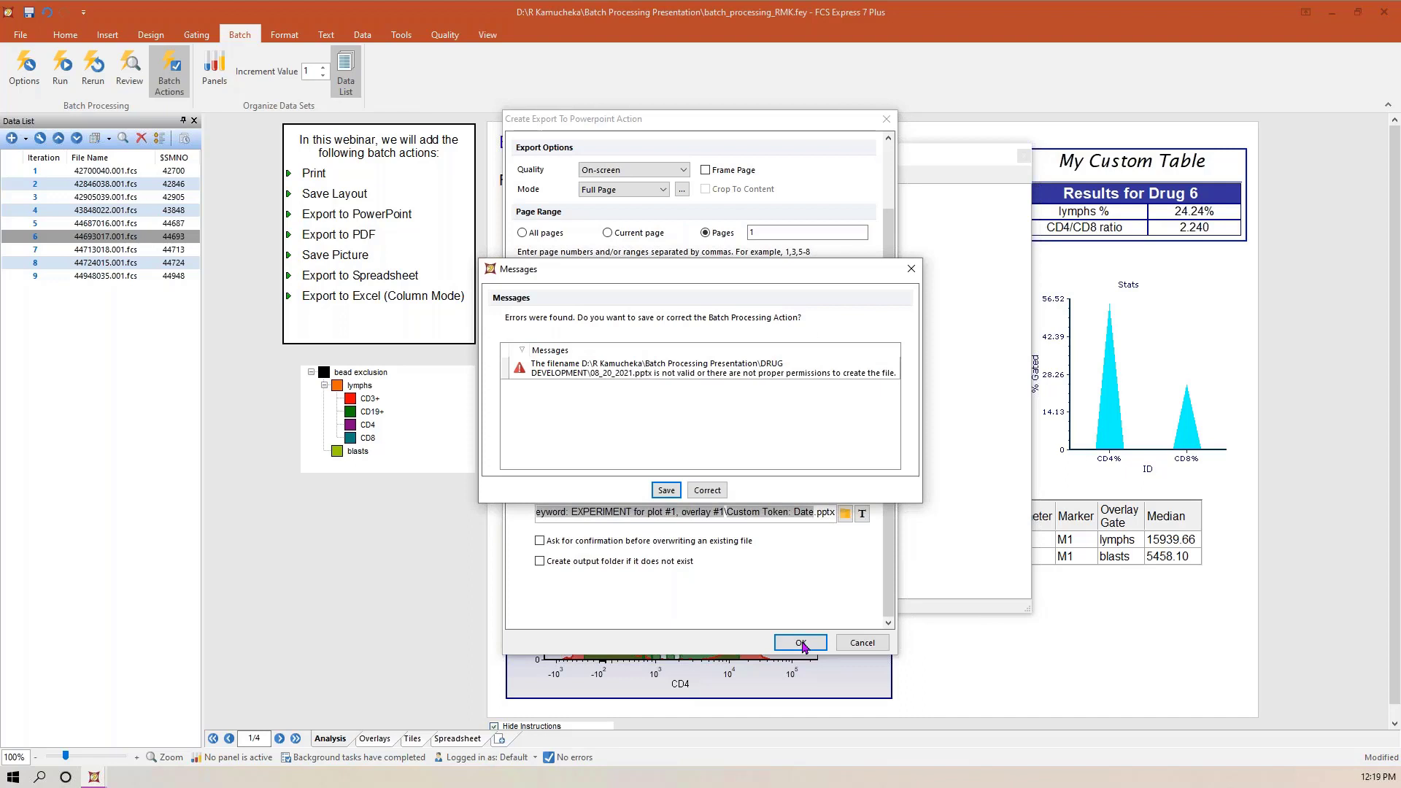
left_click(708, 491)
left_click(540, 561)
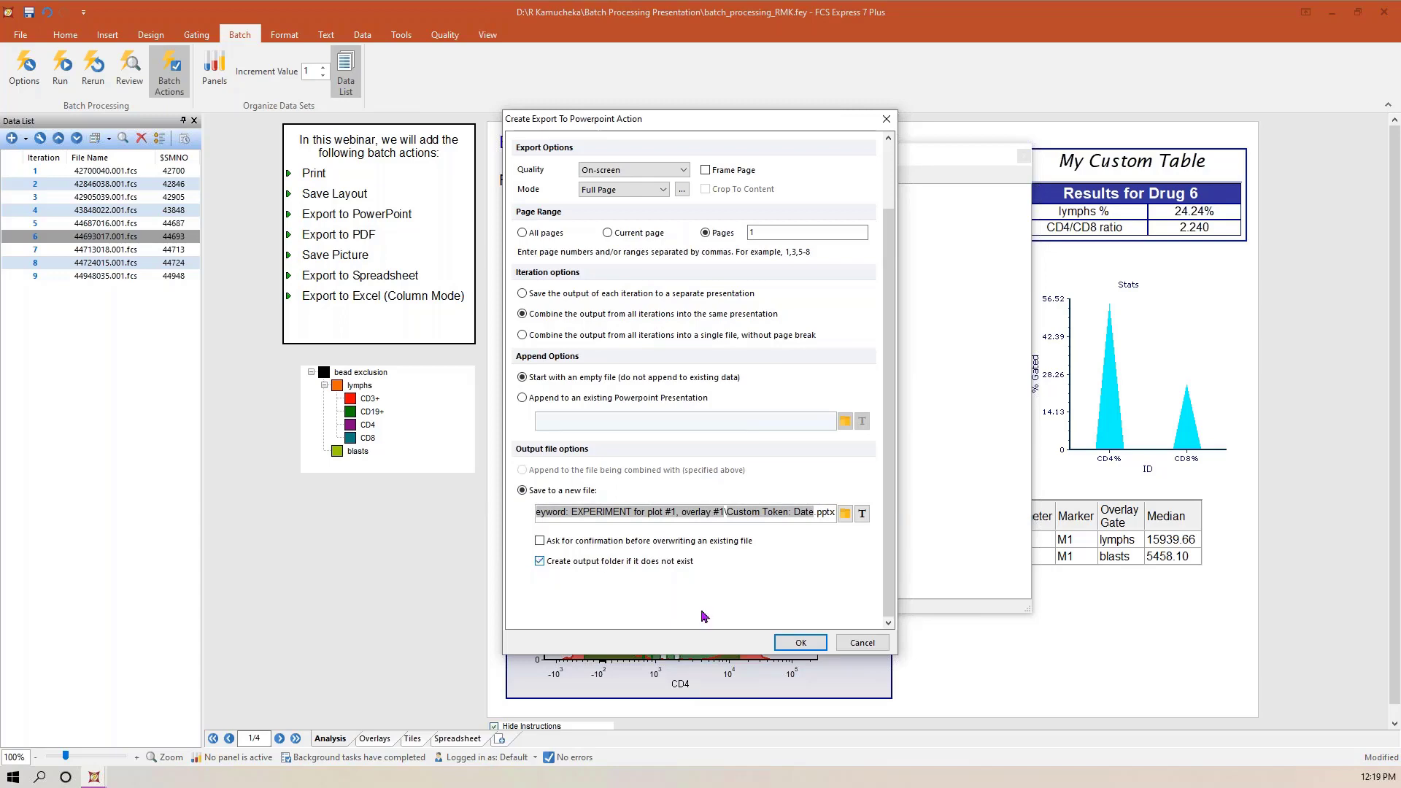
left_click(799, 644)
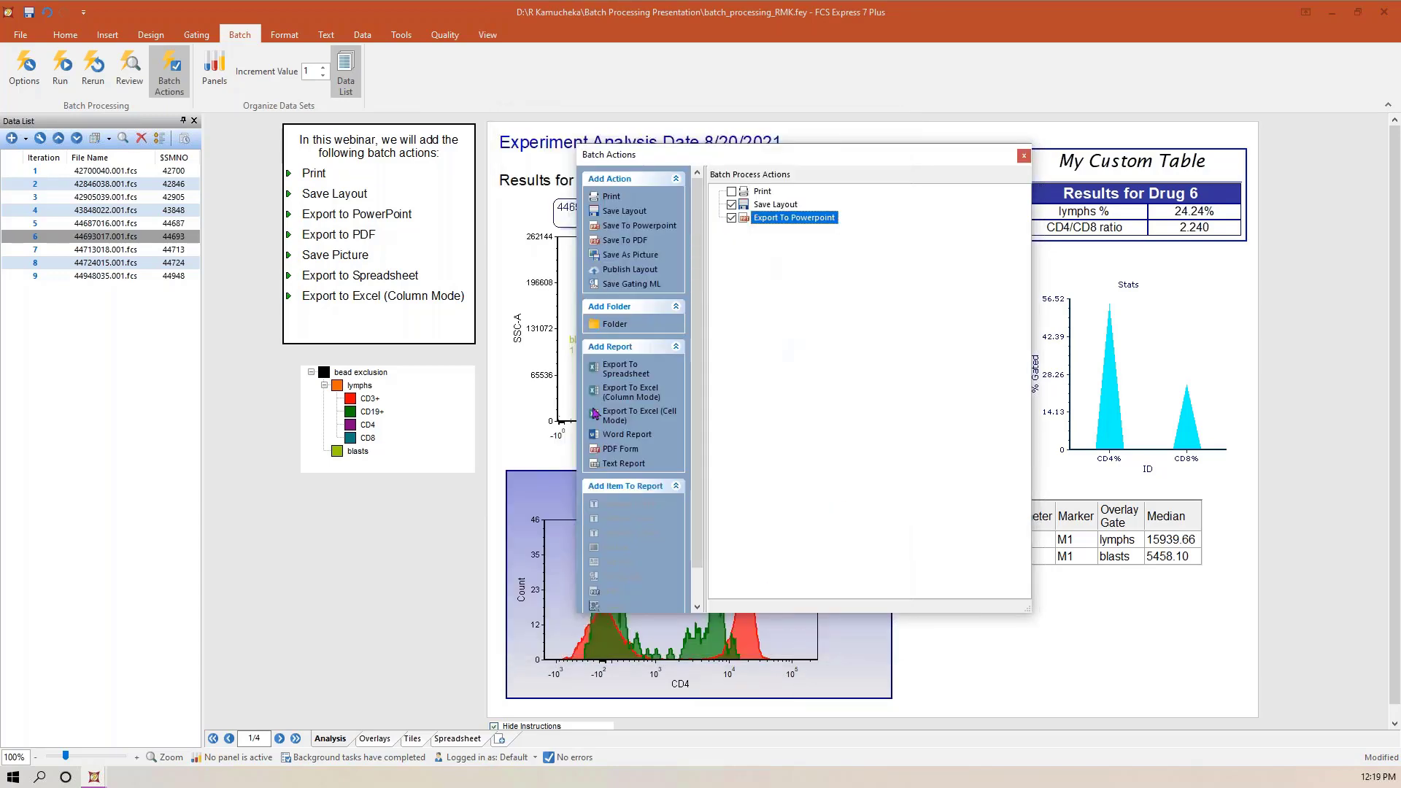
- Create a Save To PDF batch action and set its export mode to Custom Grid
double_click(622, 243)
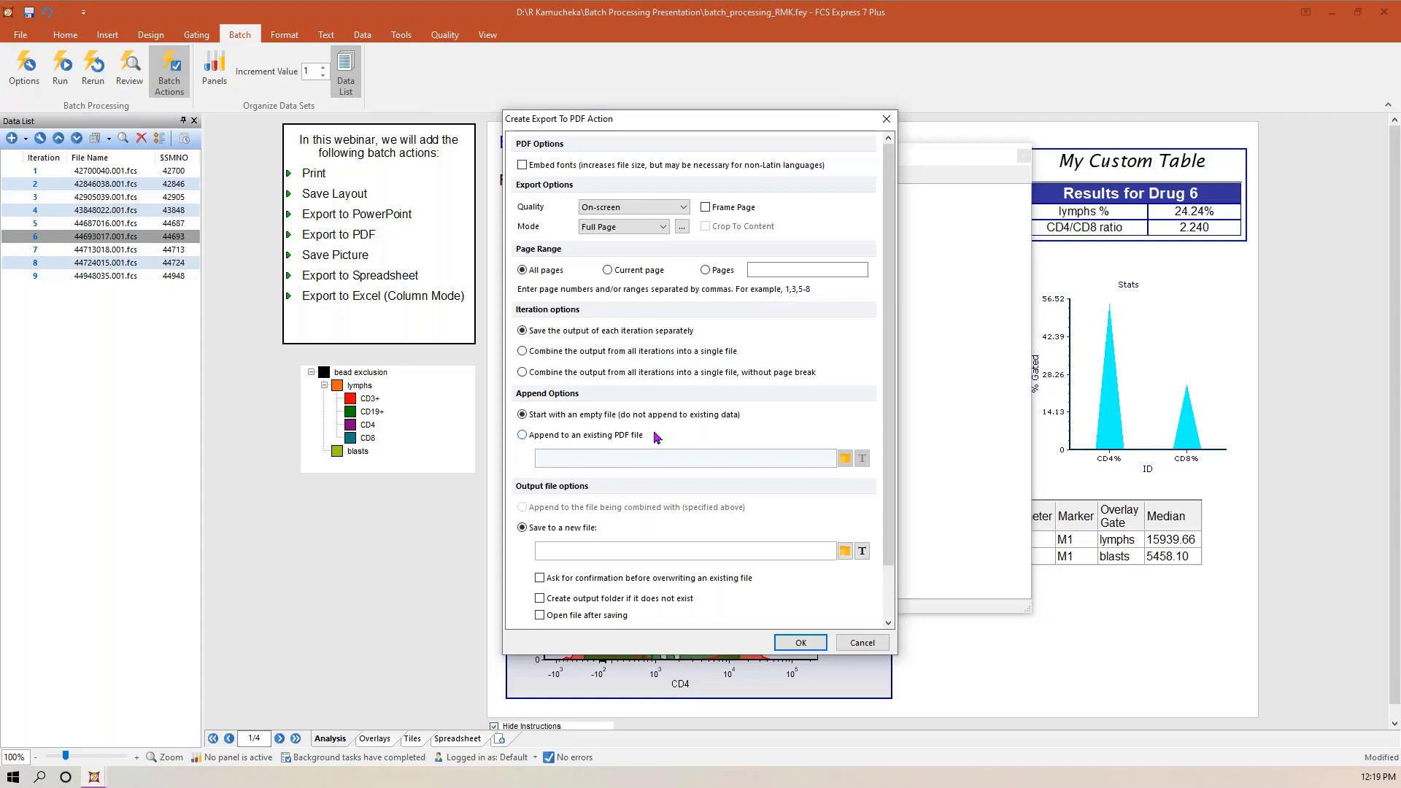
left_click(667, 230)
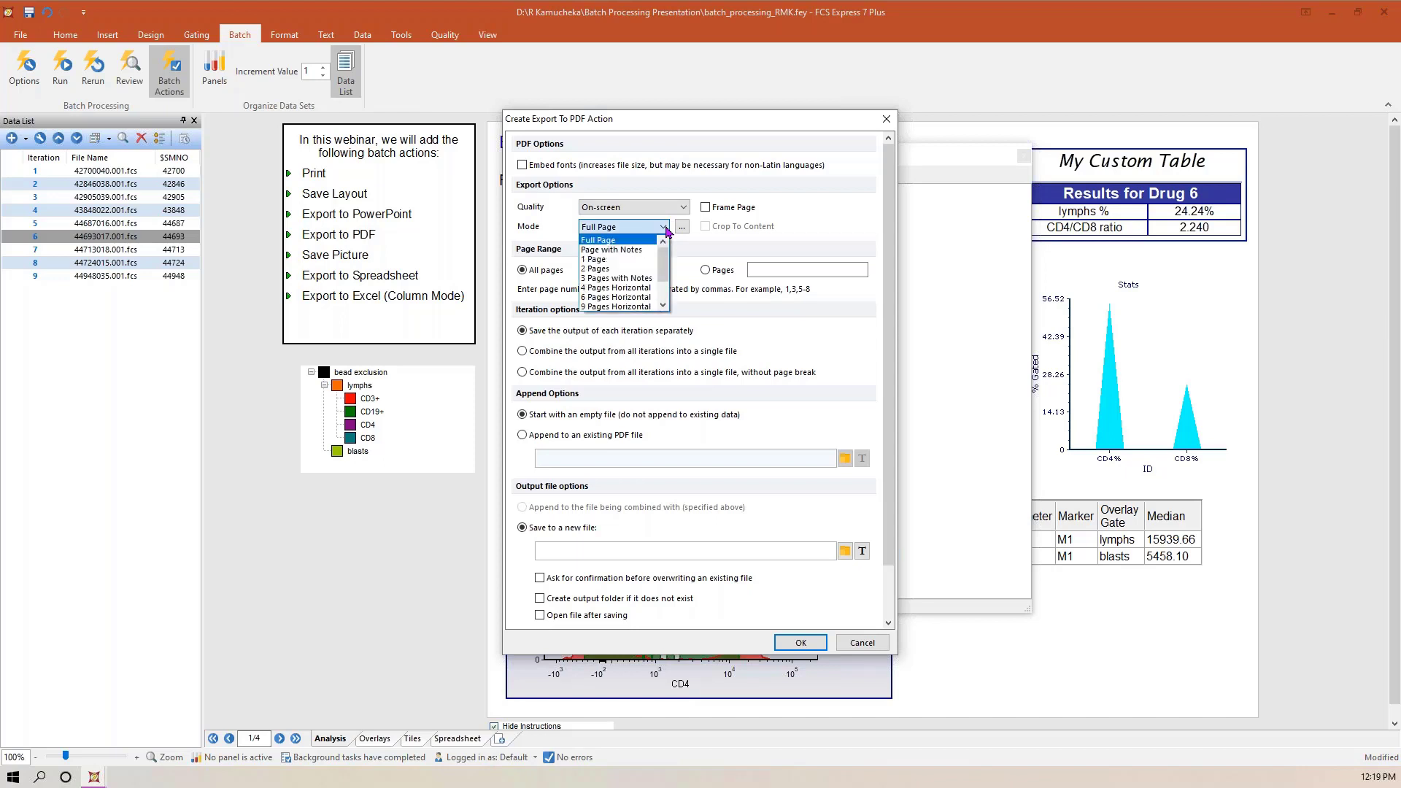
left_click_drag(663, 257, 669, 289)
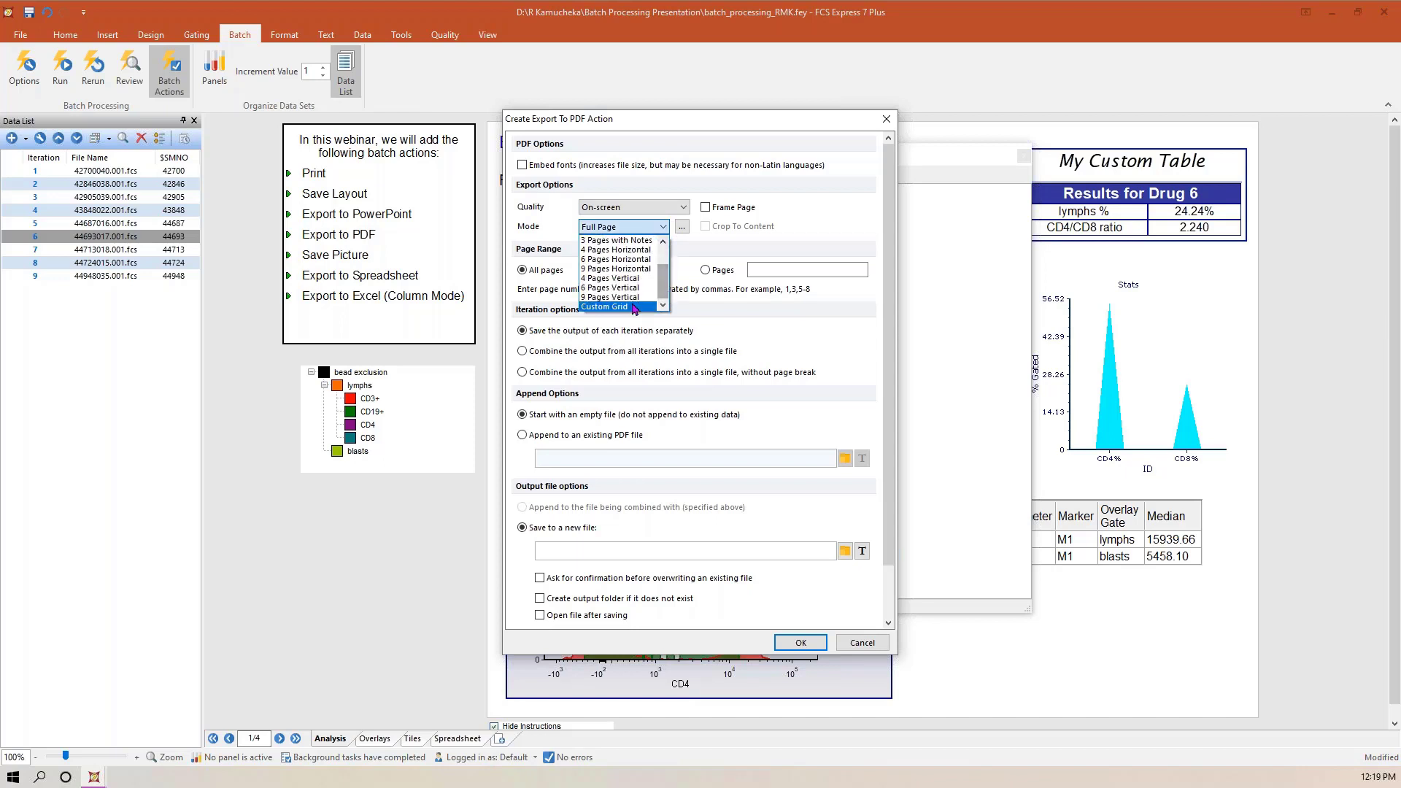
left_click(632, 307)
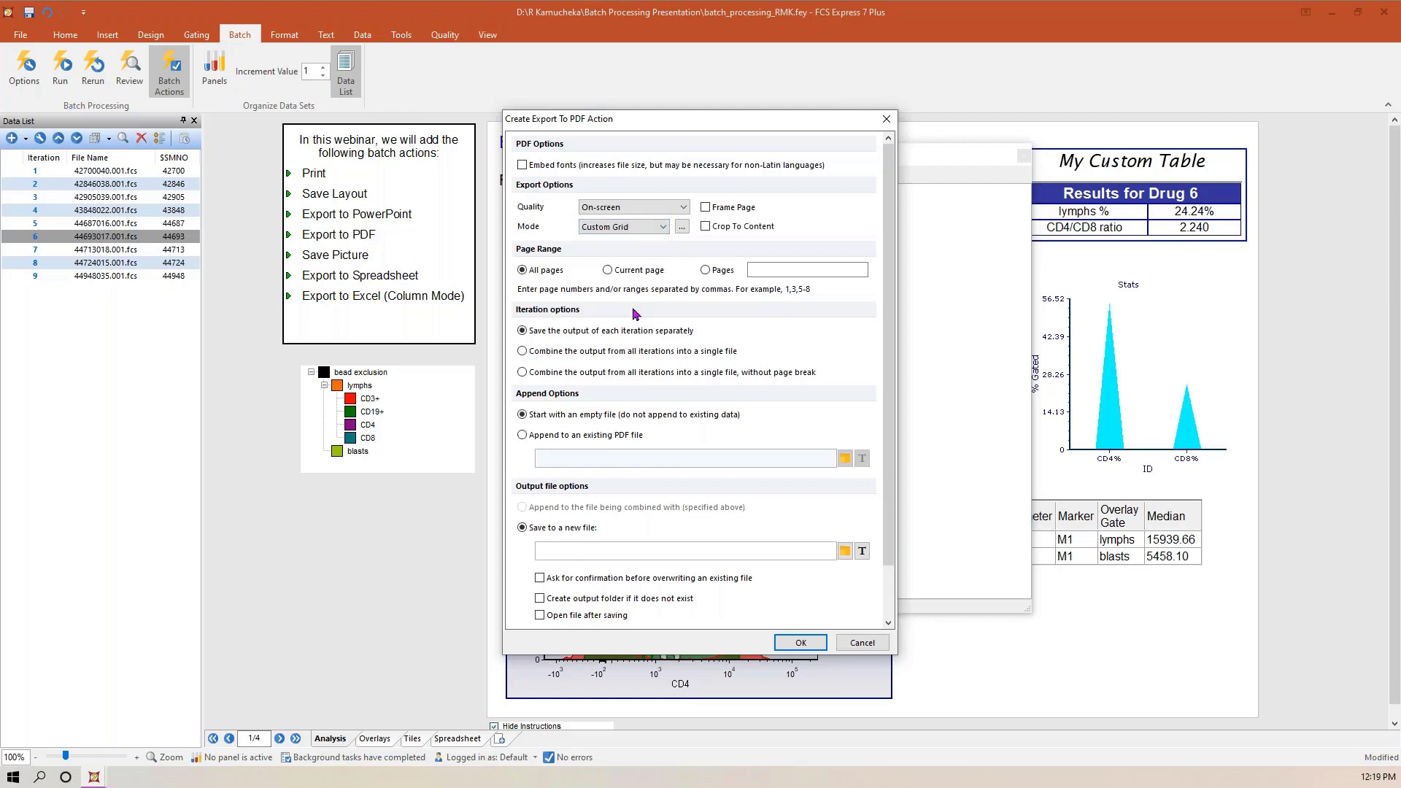
- Set the PDF export's custom grid to 3 columns and 3 rows, keeping the gap mode on Auto
left_click(681, 228)
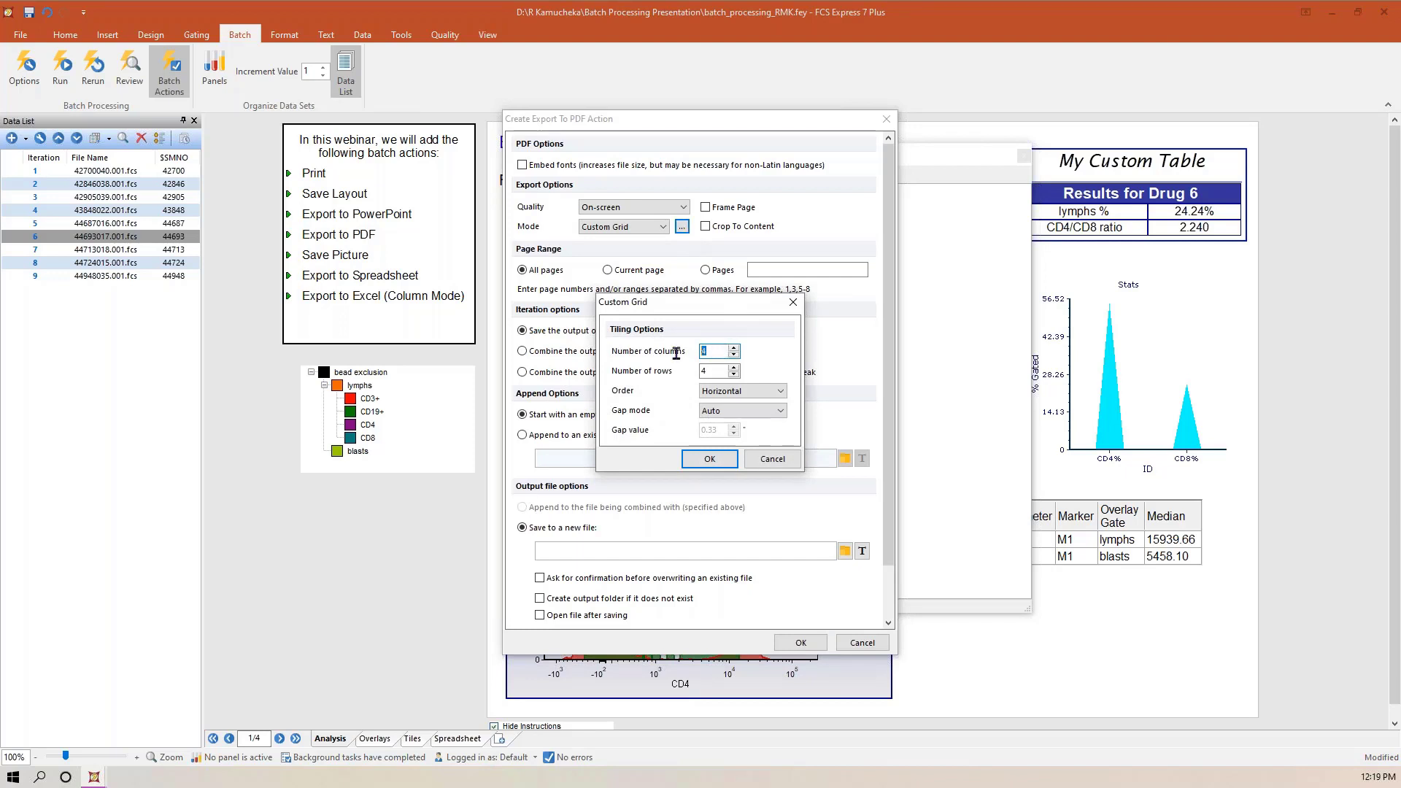
type("3")
key("Tab")
type("3")
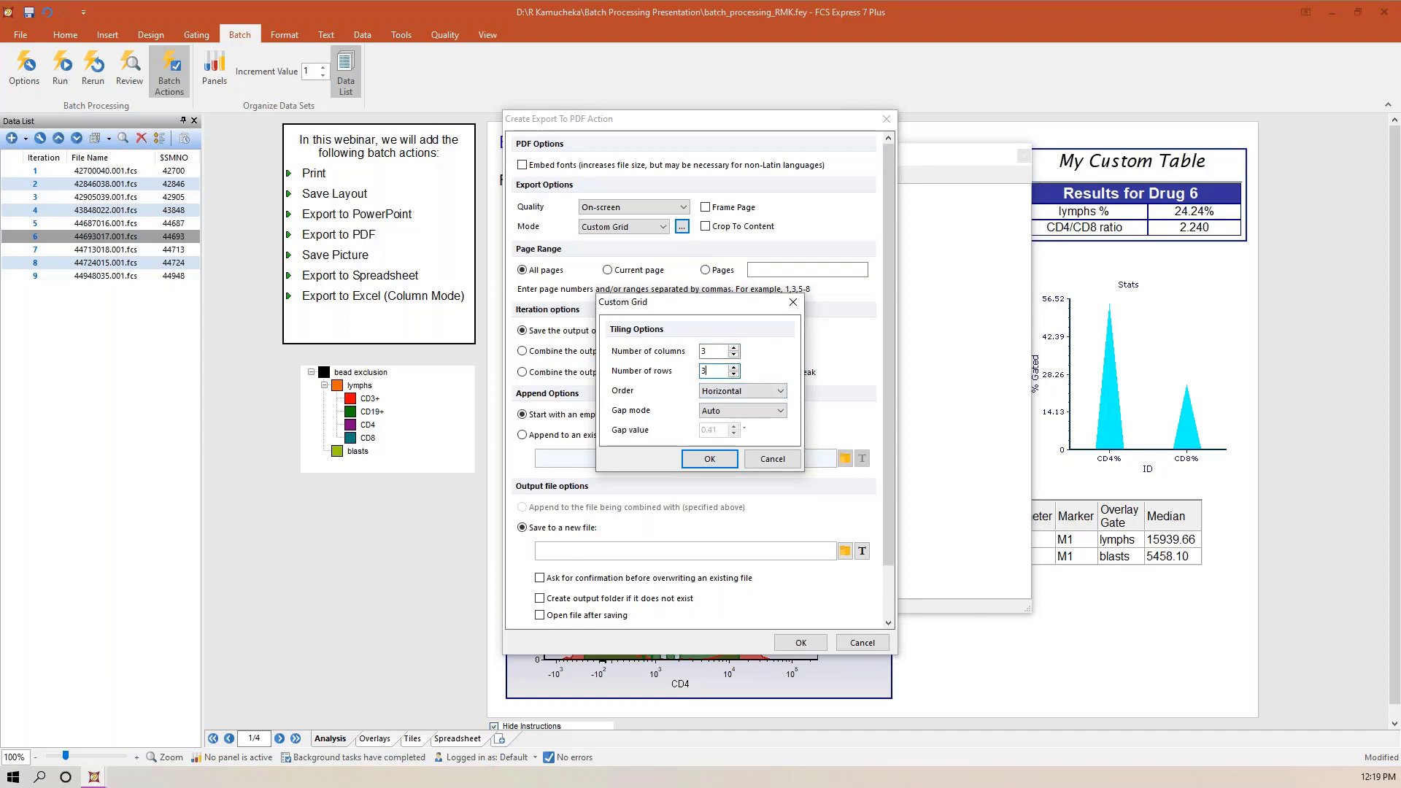
left_click(774, 411)
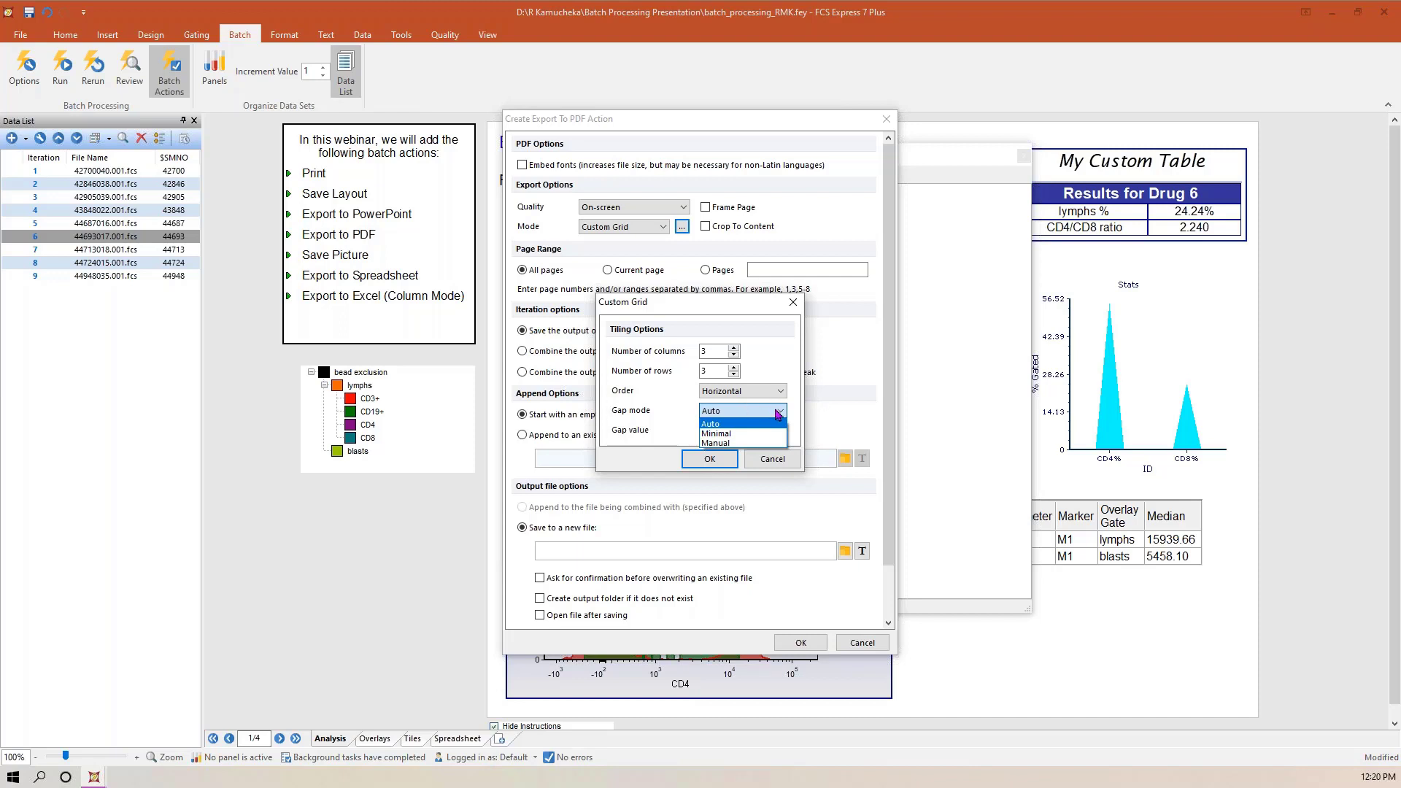
left_click(676, 414)
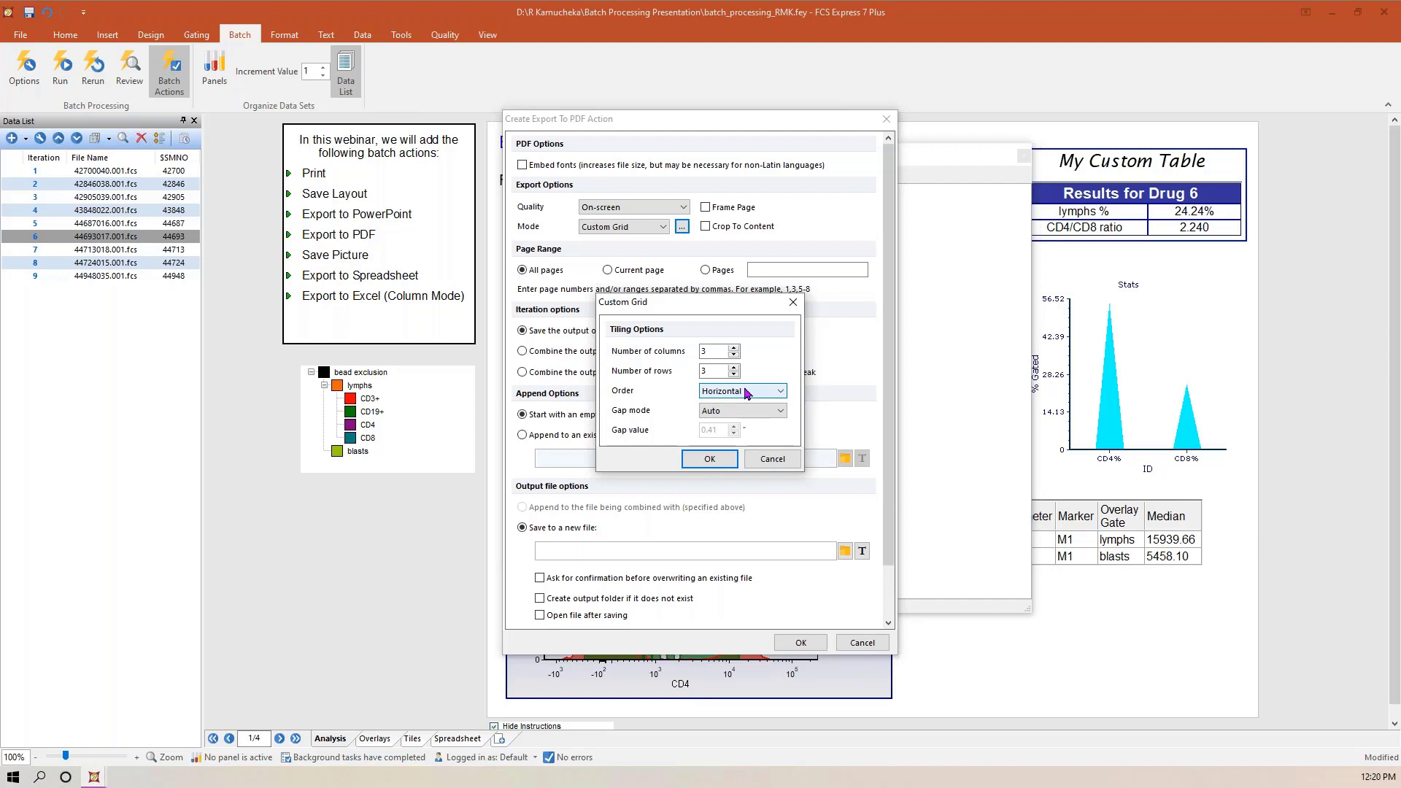
left_click(708, 458)
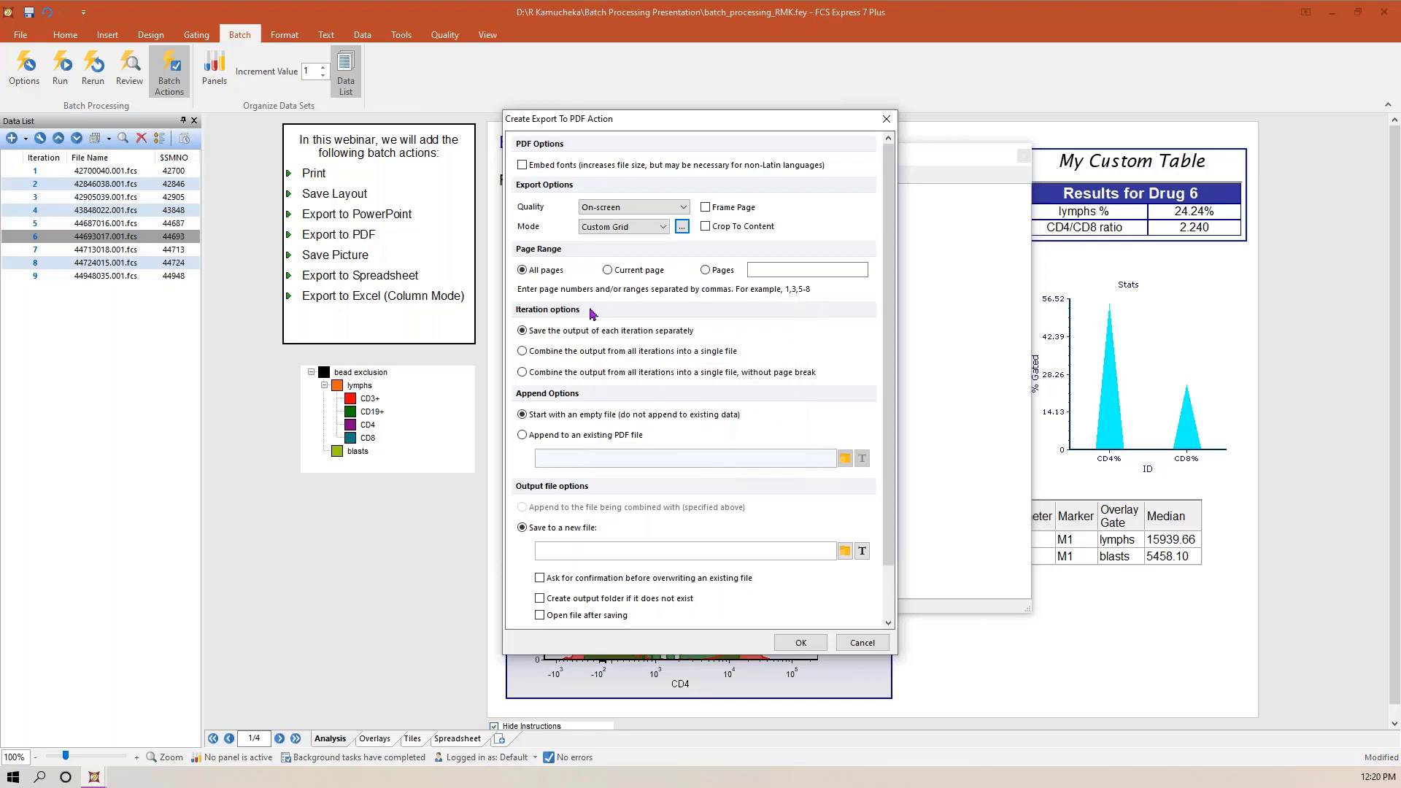
- Limit the PDF export to page 3 and combine the output from all iterations into a single file without page breaks
left_click(706, 272)
left_click(775, 270)
type("3")
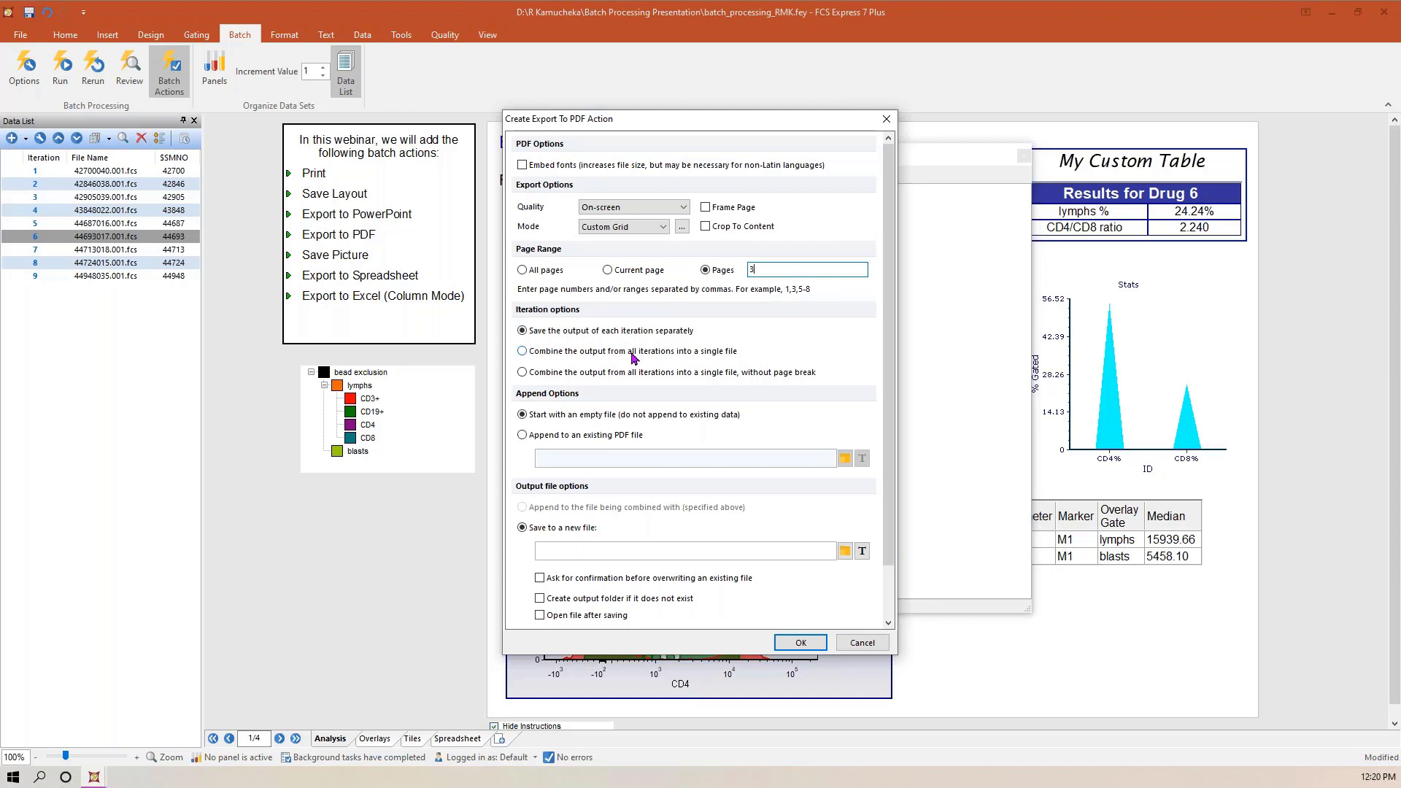
left_click(522, 373)
- Set the PDF export's new output file to BP in the Batch Processing Presentation folder
left_click(845, 552)
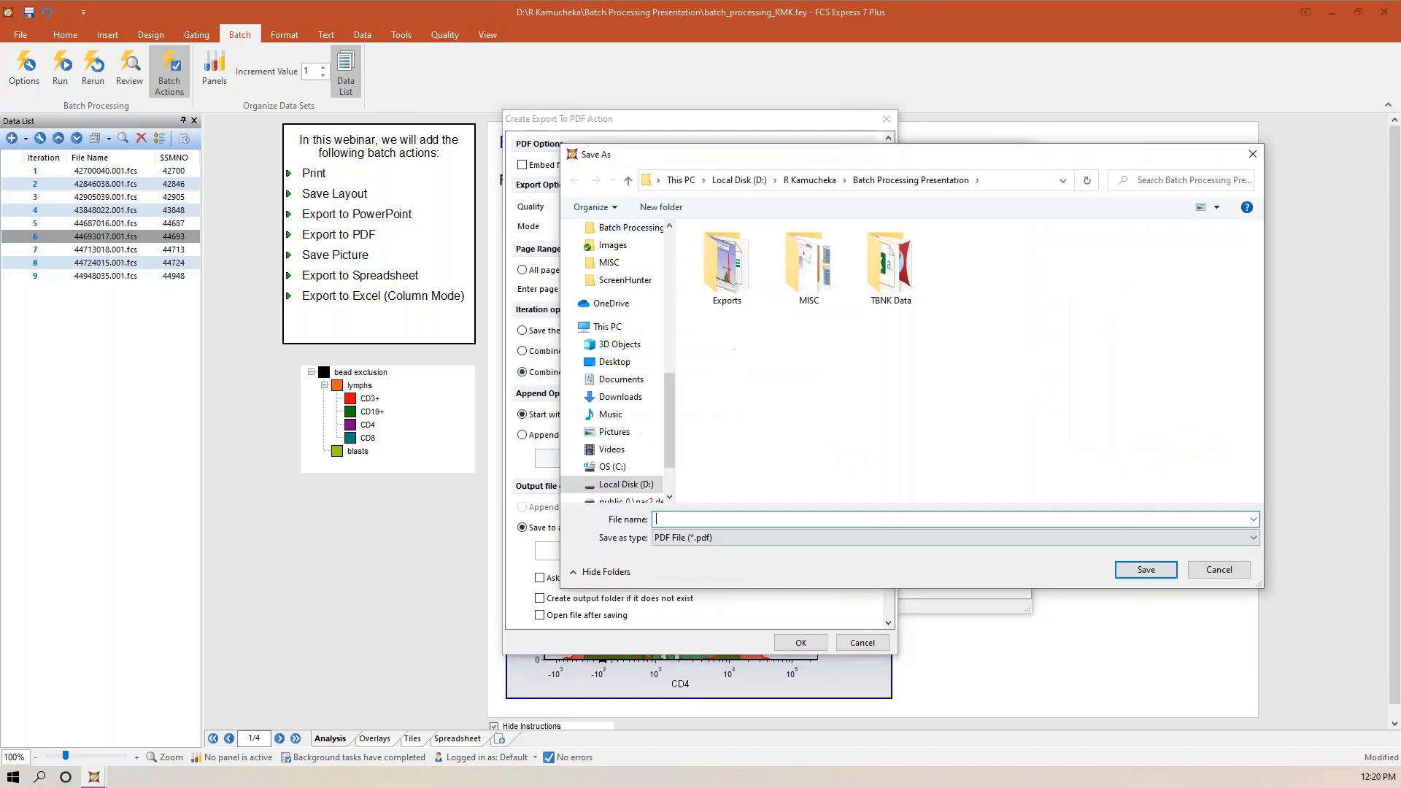
type("BP")
key("Return")
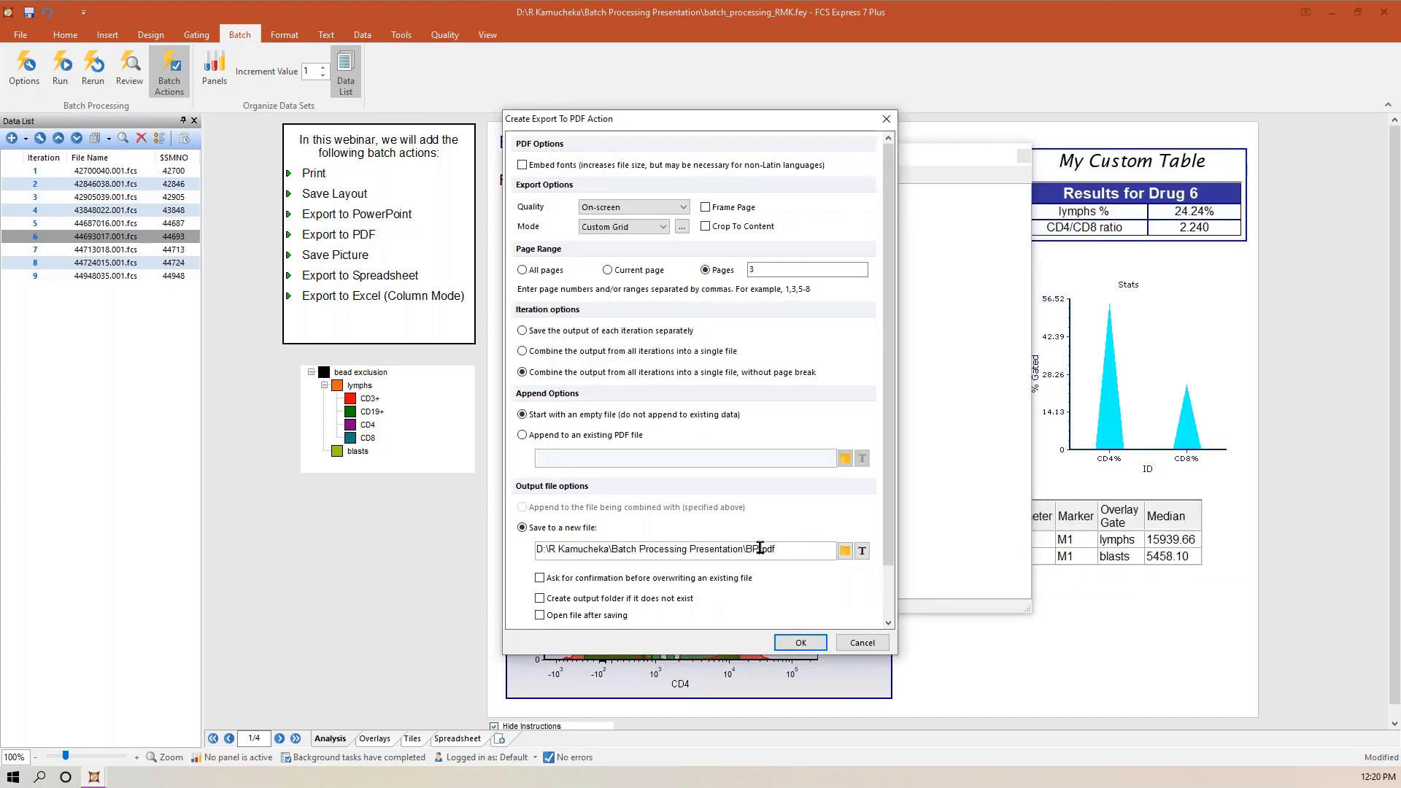
- Replace the name BP in the PDF output path with a Keyword token for EXPERIMENT
left_click(761, 548)
key("BackSpace")
key("BackSpace")
left_click(863, 552)
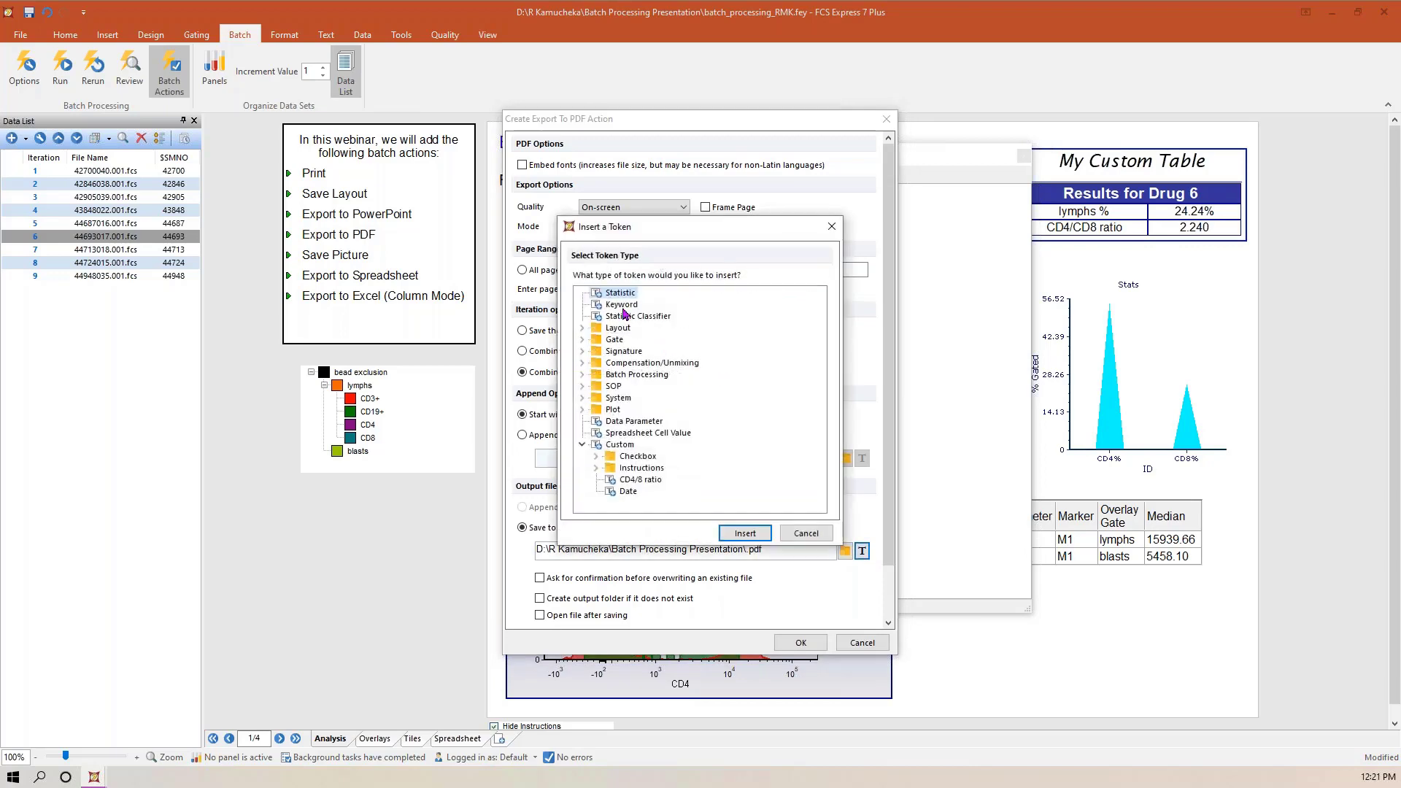
left_click(622, 305)
left_click(745, 533)
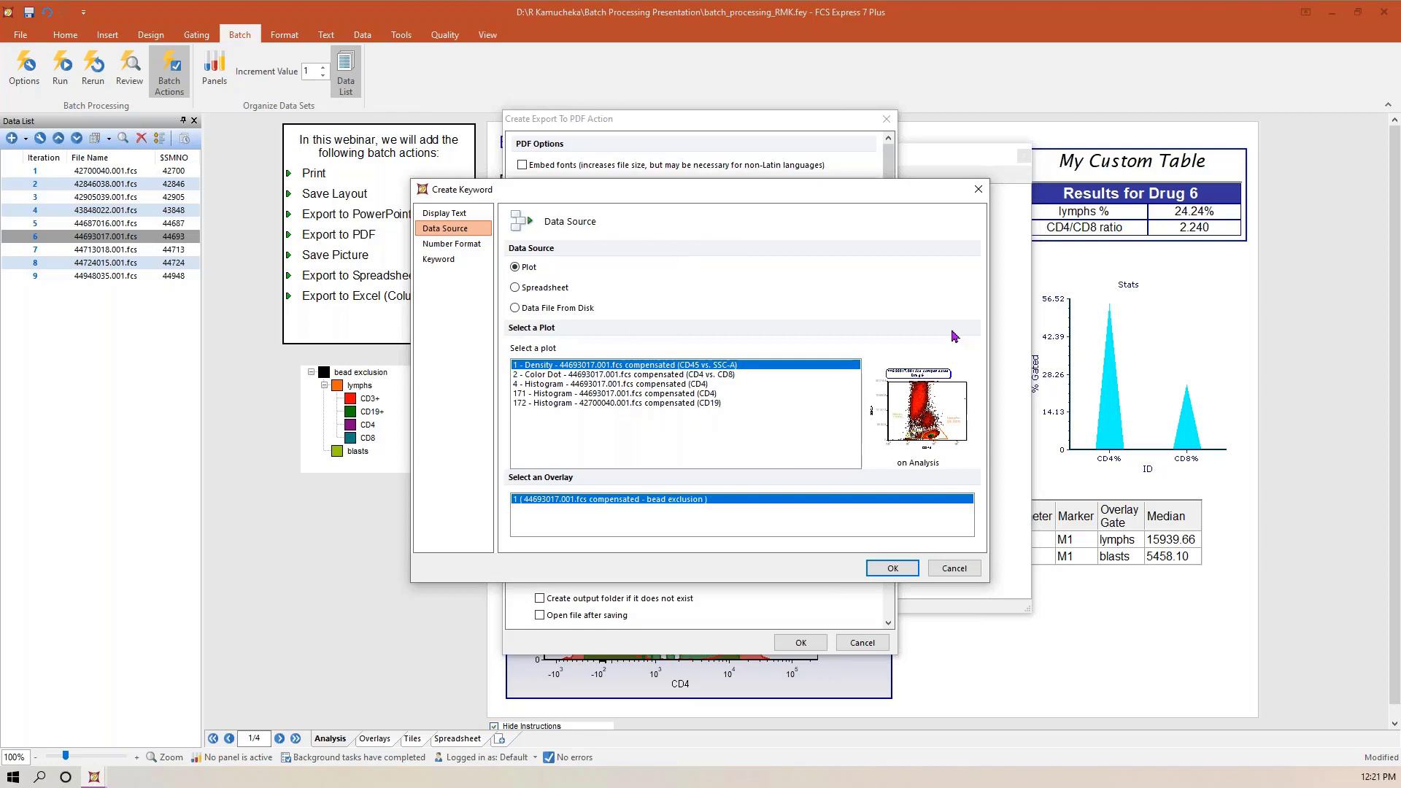
left_click(439, 259)
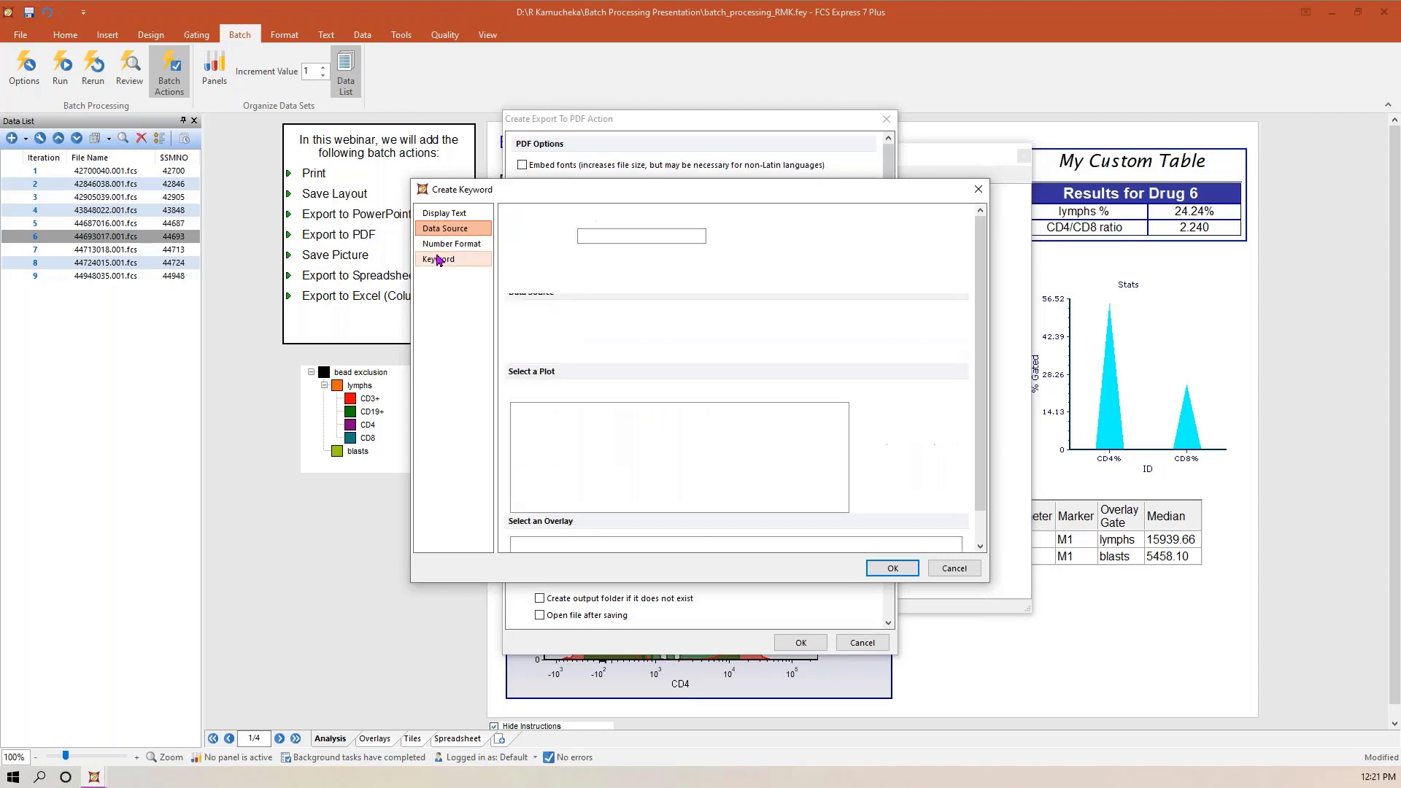
left_click(638, 270)
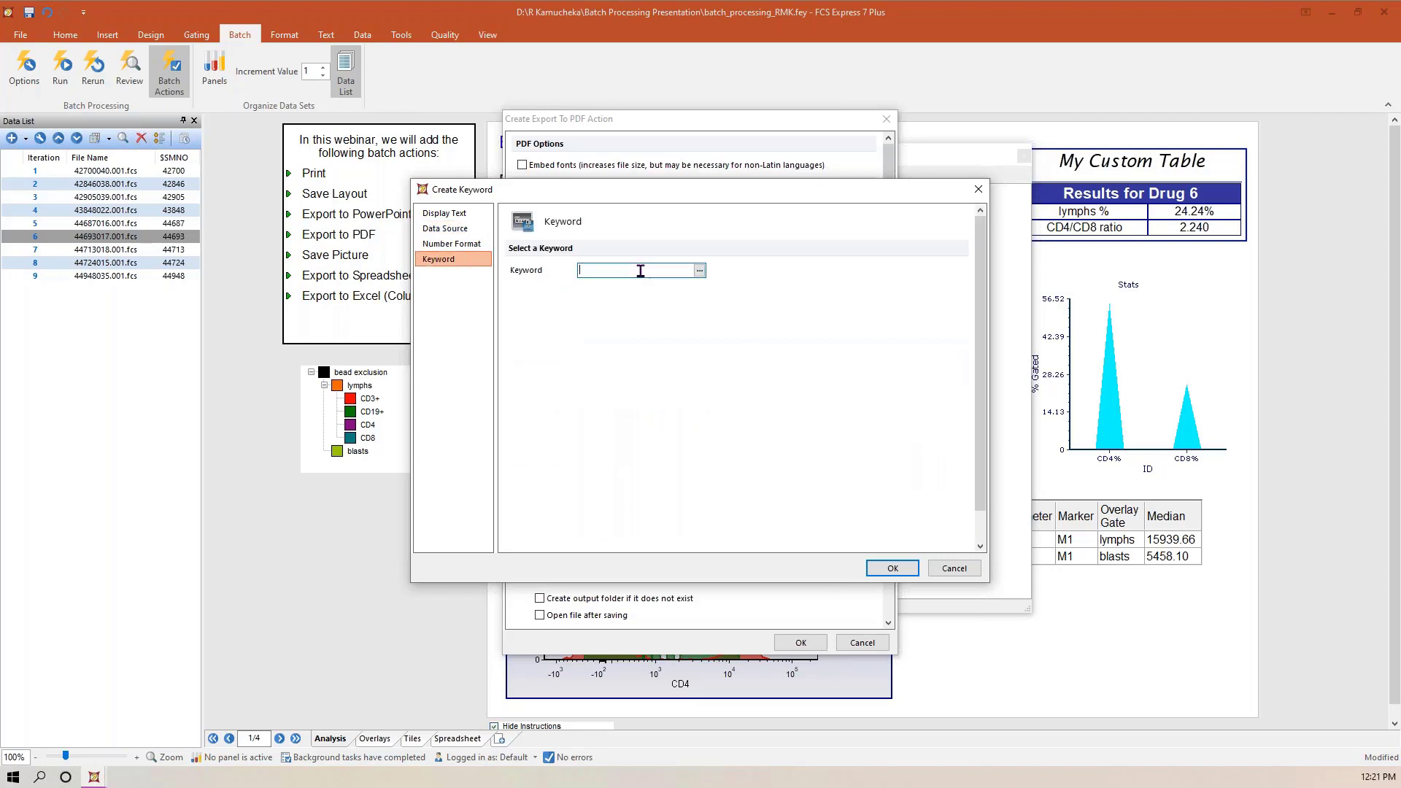
type("EXPERIMENT")
left_click(893, 569)
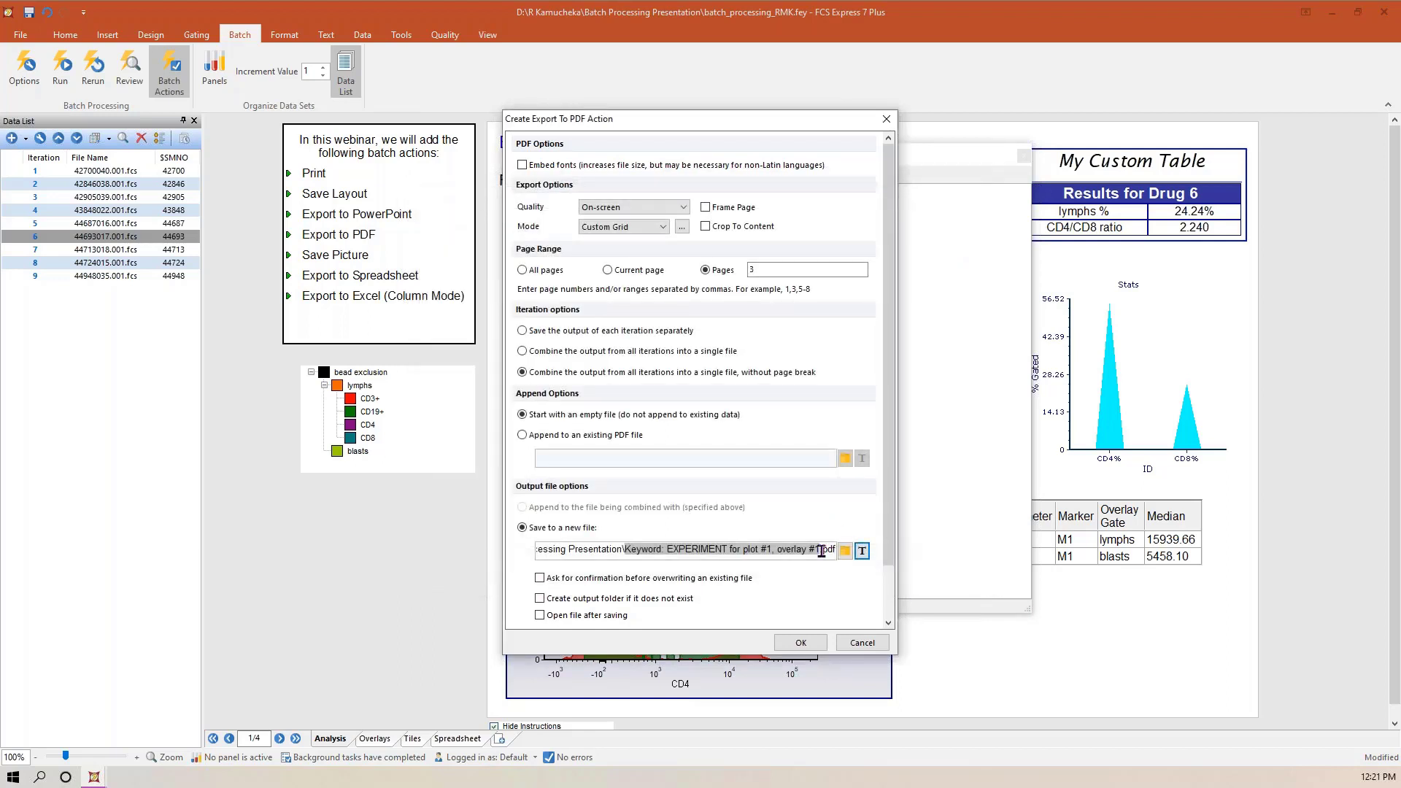
- Append a backslash and the custom Date token to the PDF output path
type("\\")
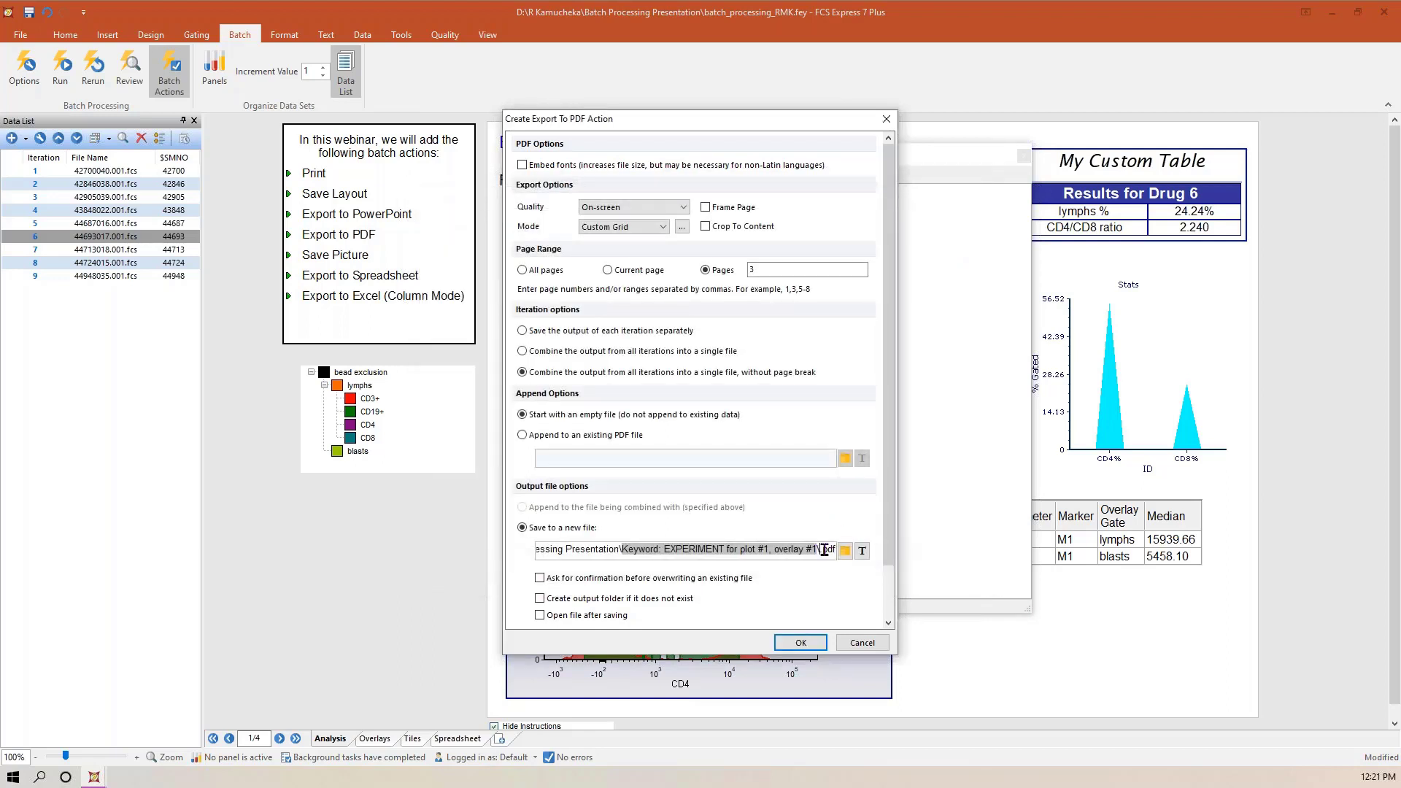
left_click(861, 553)
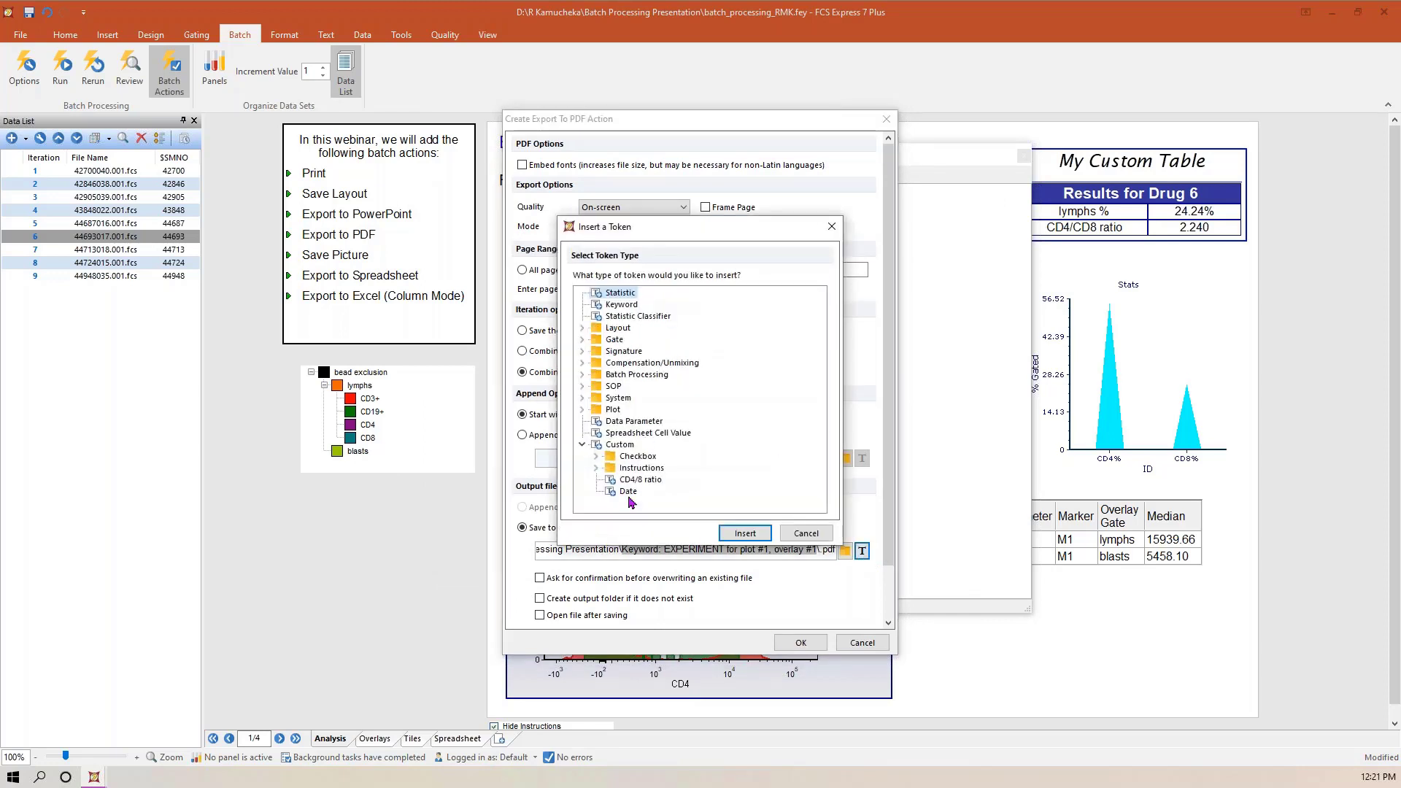
left_click(628, 491)
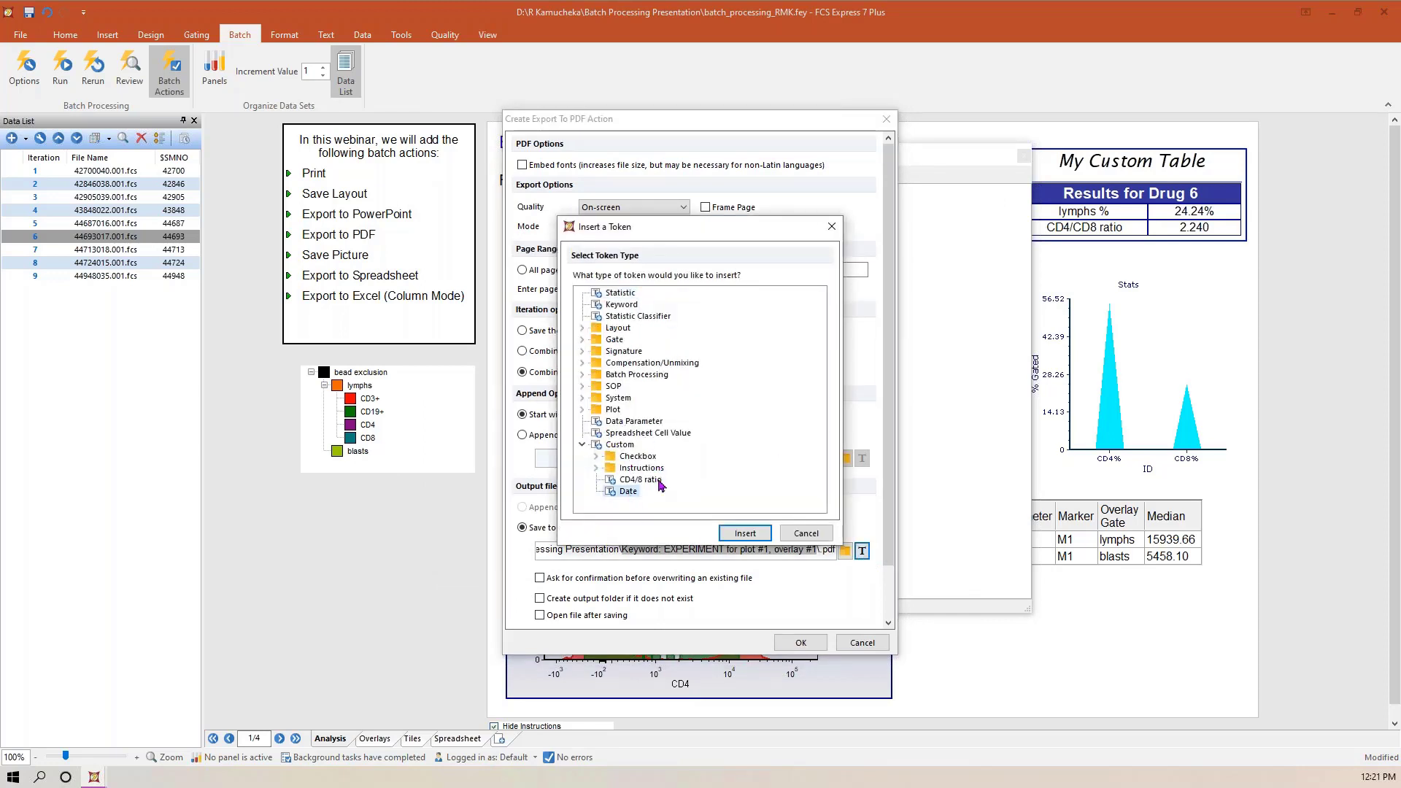
left_click(745, 533)
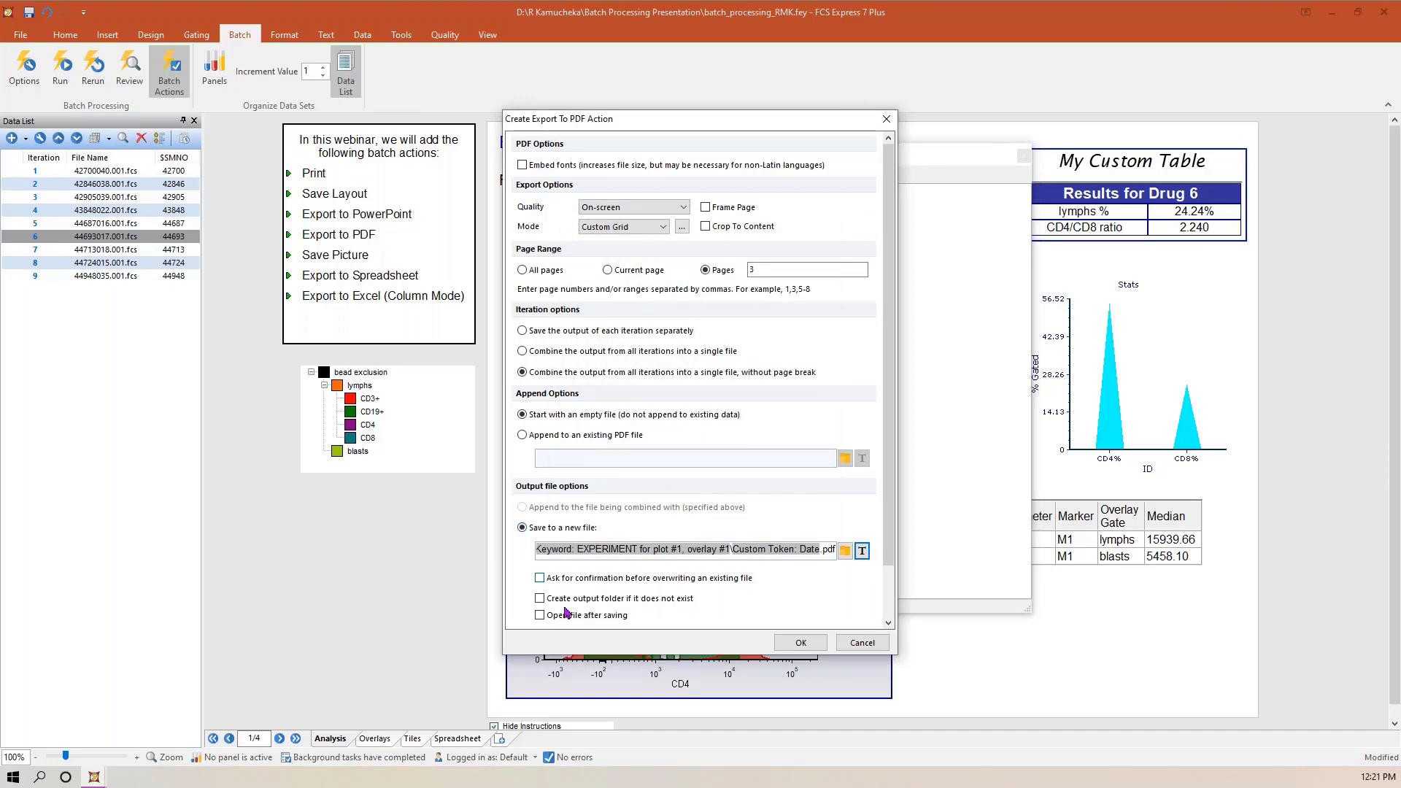
- Have the PDF export open the file after saving and create the output folder if missing, and save the action
left_click(539, 615)
left_click(540, 598)
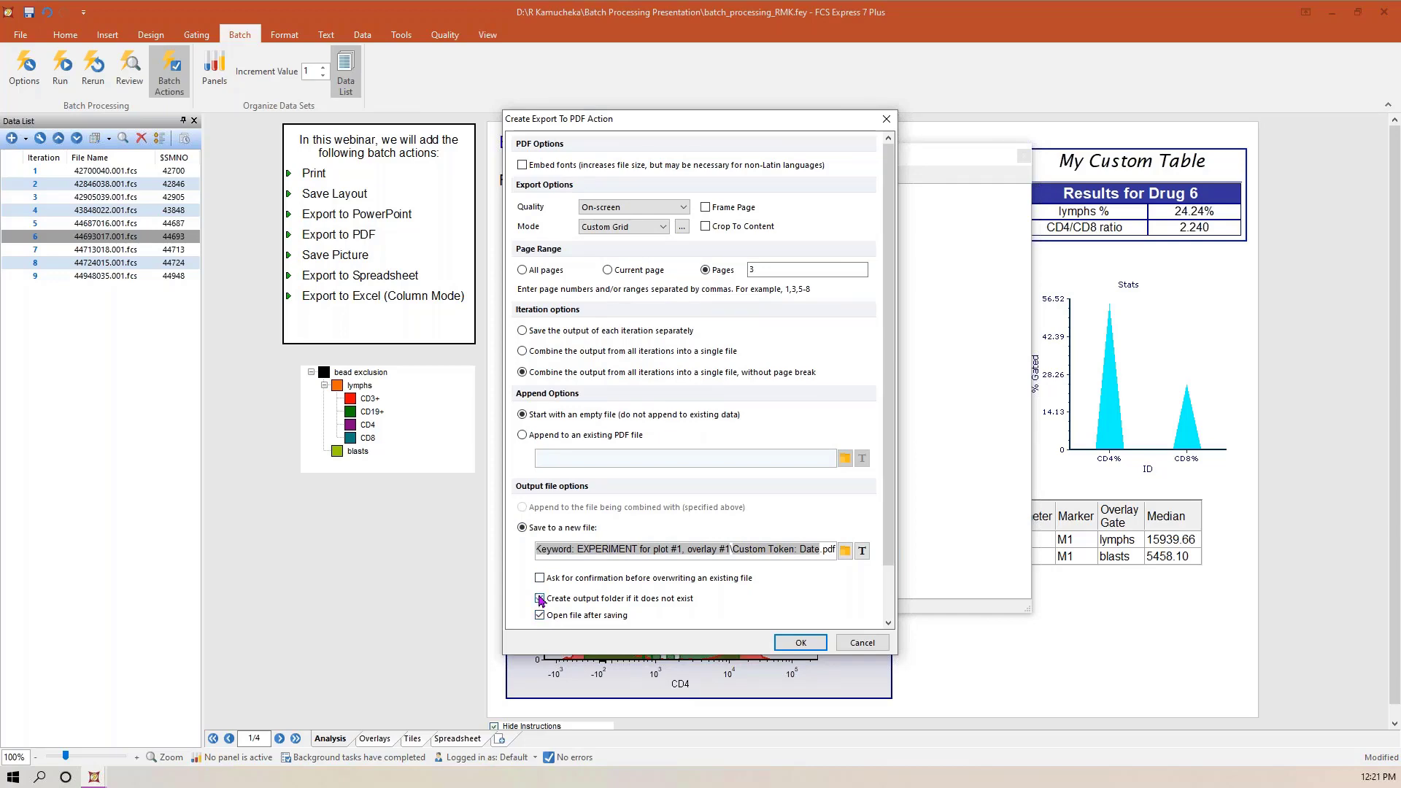
left_click(799, 642)
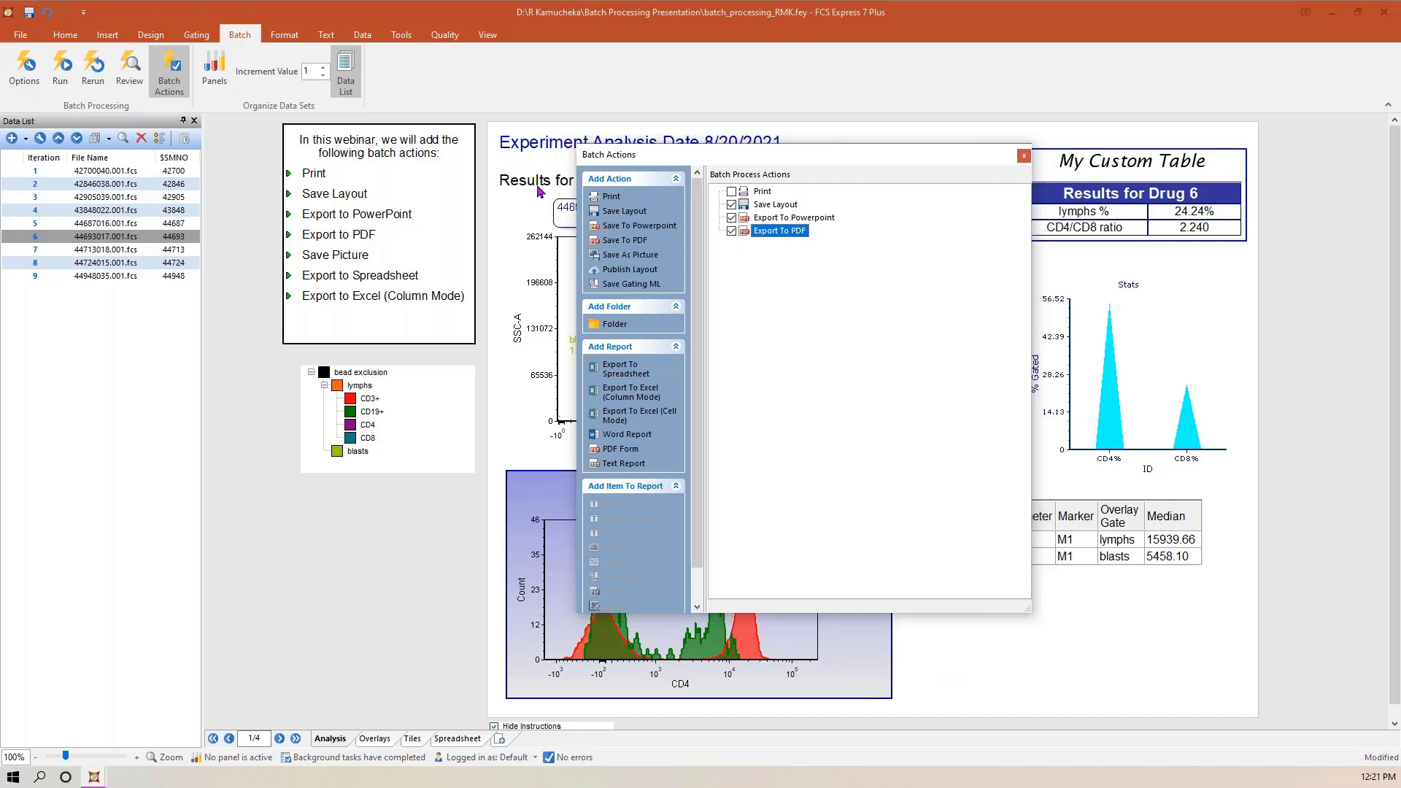
- Create a Save As Picture batch action that outputs a JPEG file named BP in the Batch Processing Presentation folder
left_click(609, 256)
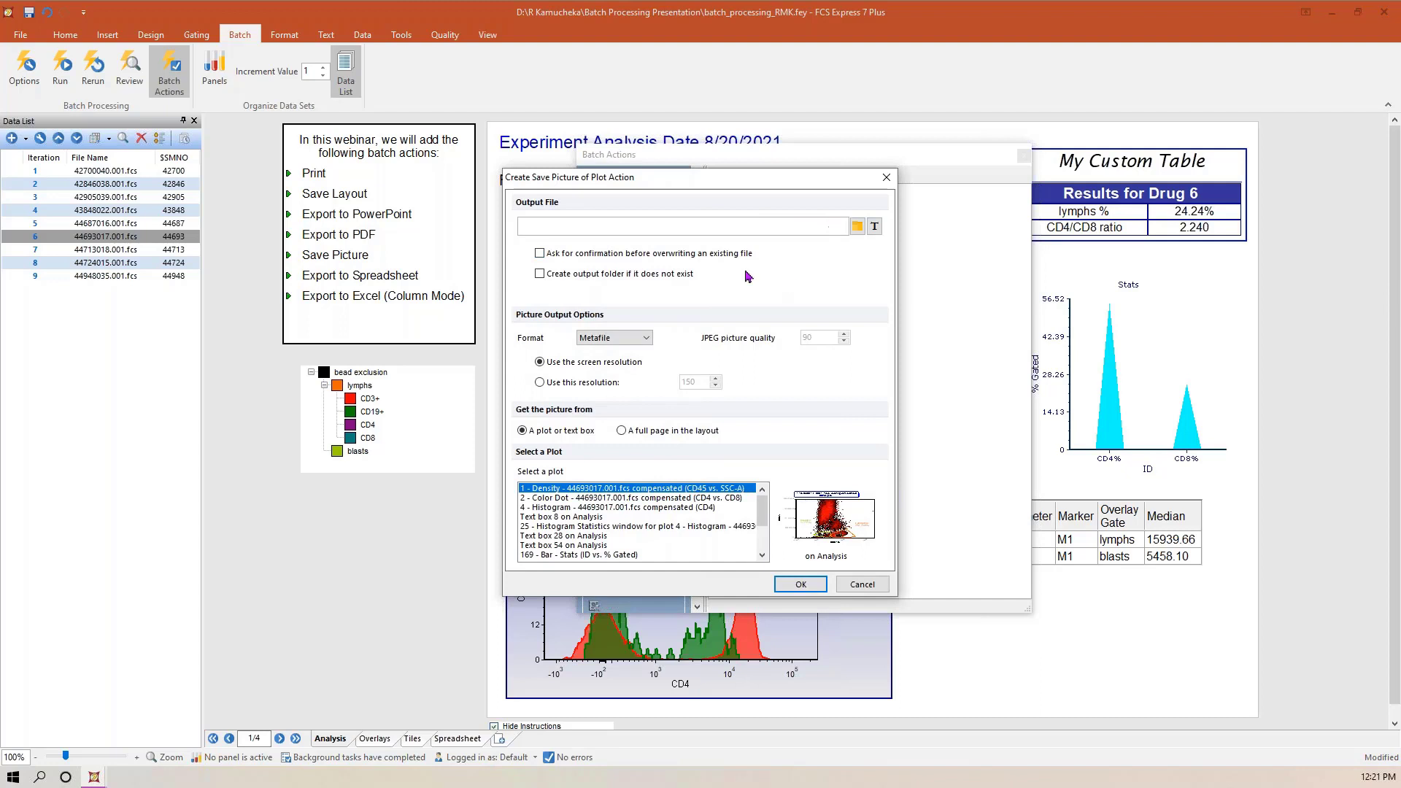
left_click(856, 232)
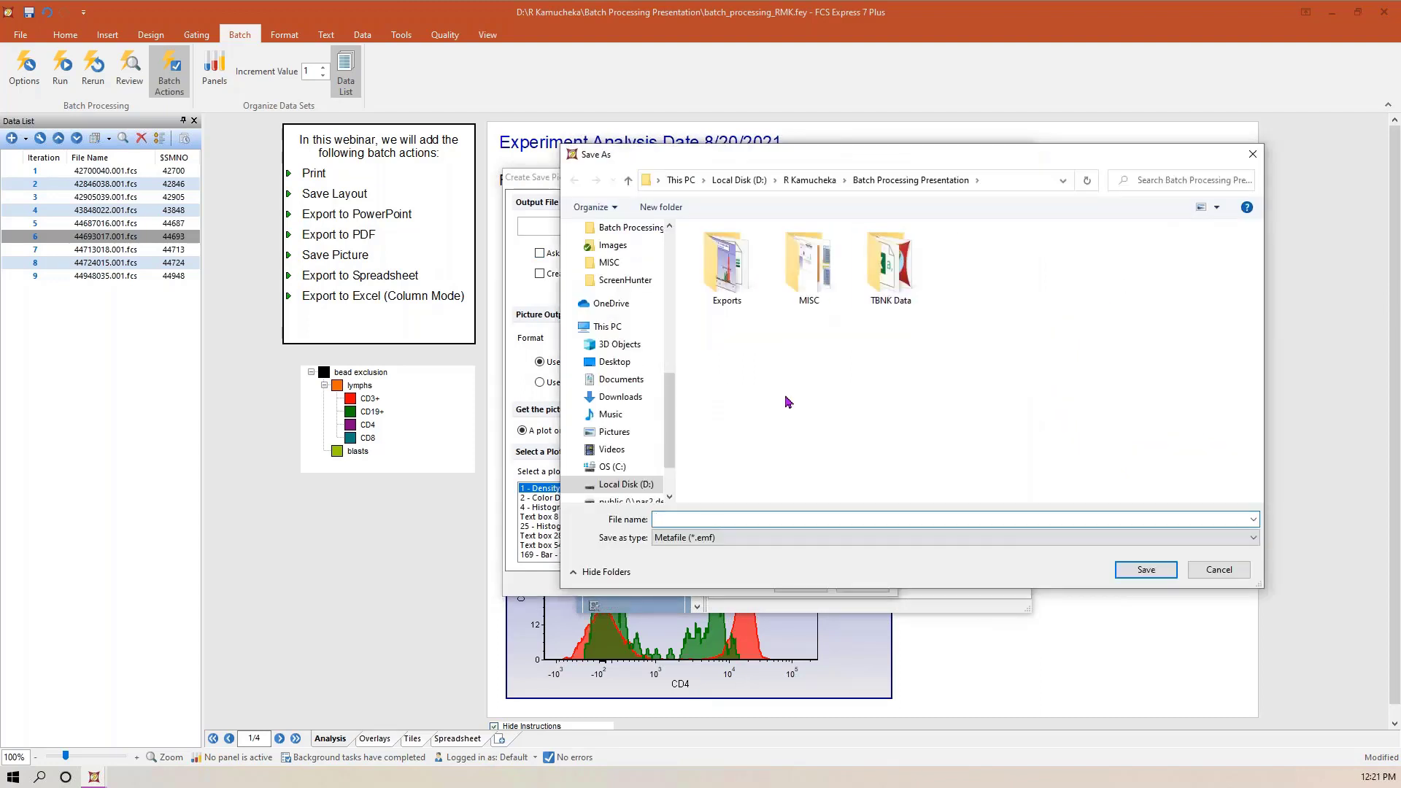
type("BP")
left_click(748, 537)
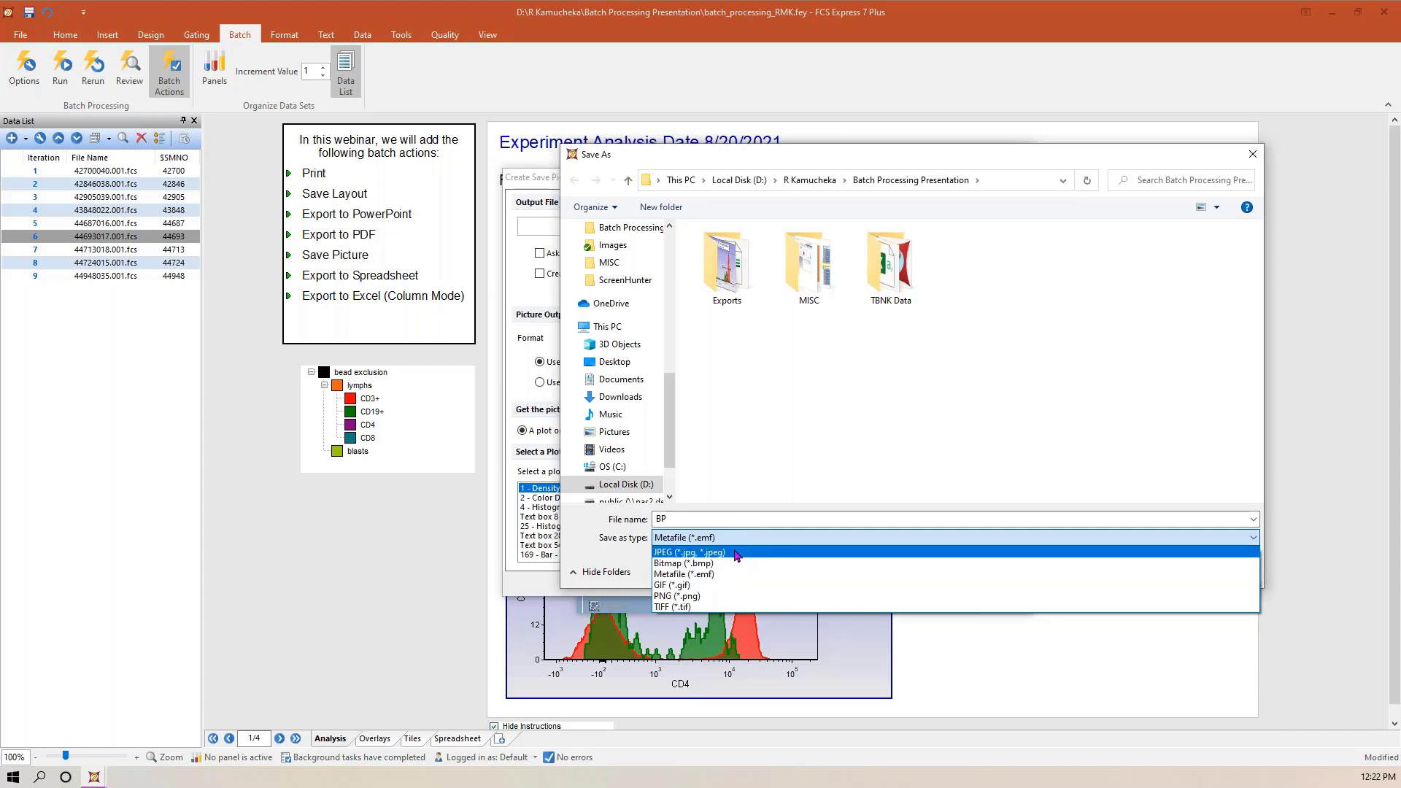
left_click(737, 553)
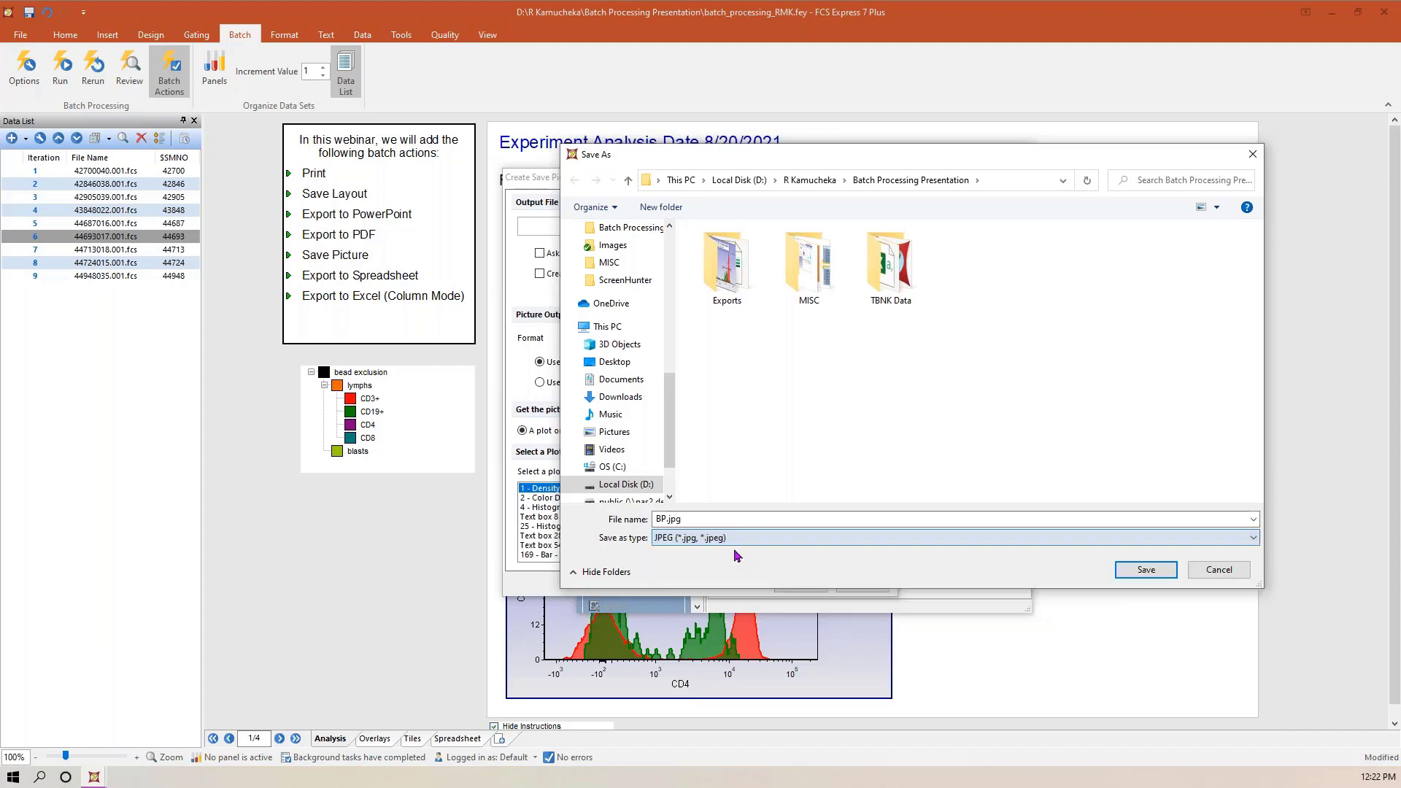
left_click(1146, 572)
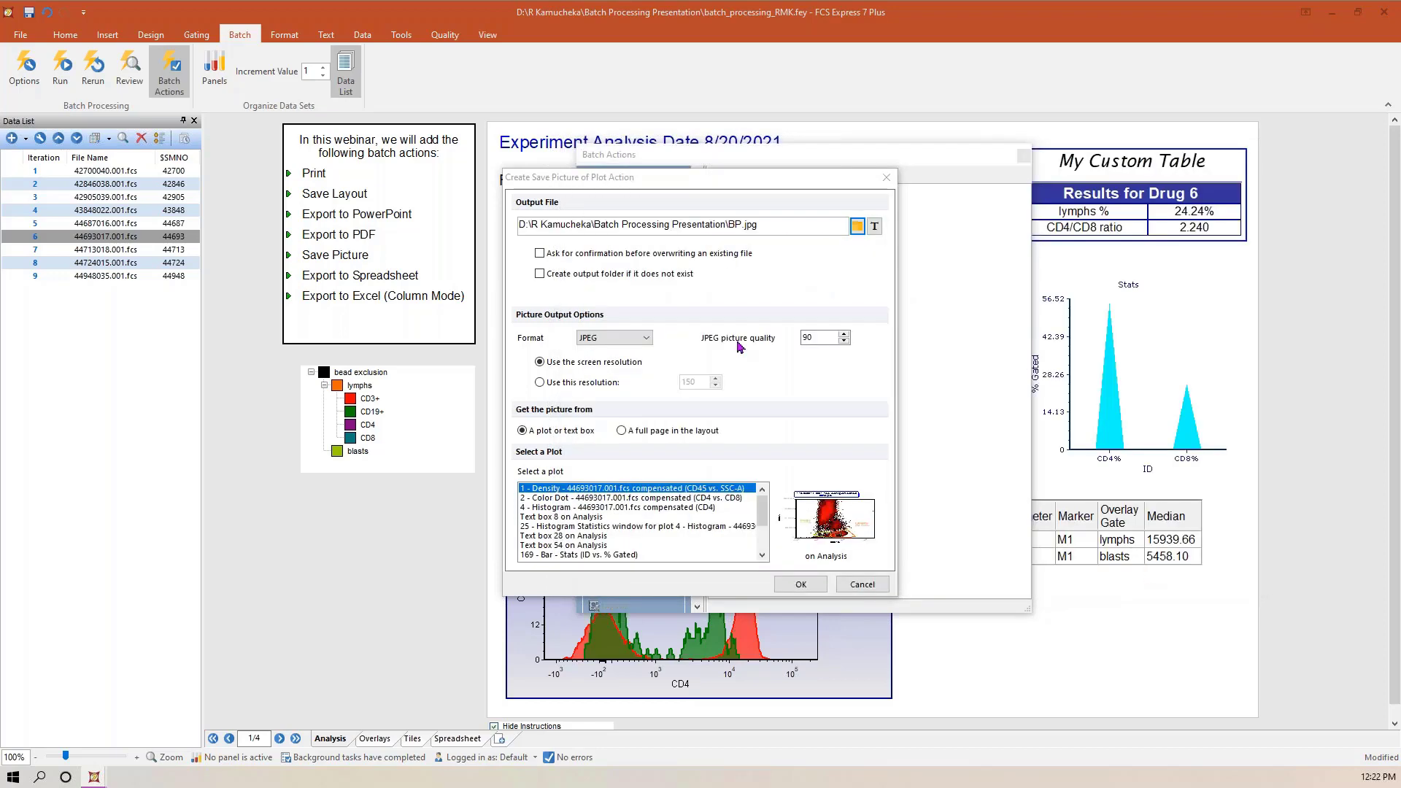
- Replace the name BP in the picture output path with a Keyword token for EXPERIMENT
left_click(739, 226)
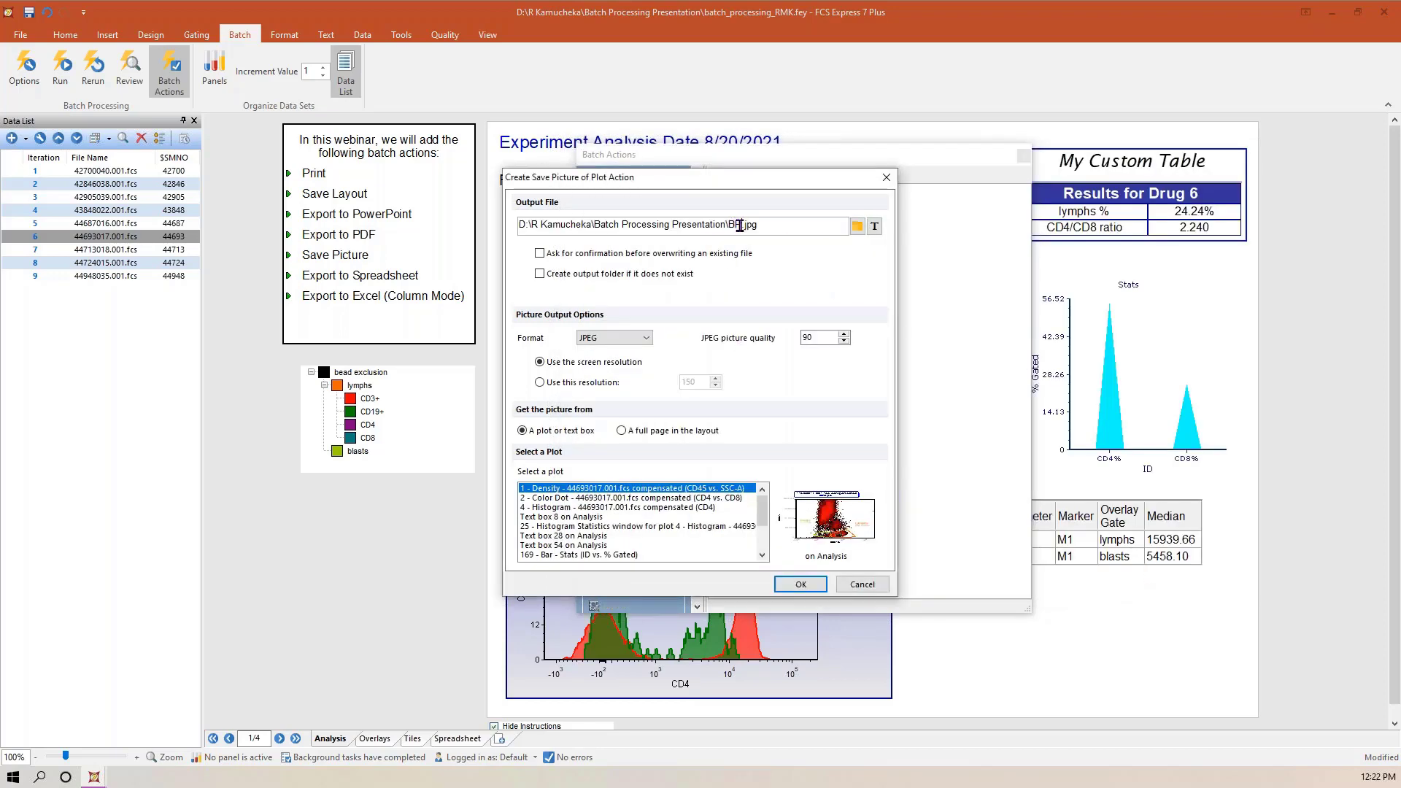
key("BackSpace")
key("BackSpace")
left_click(875, 227)
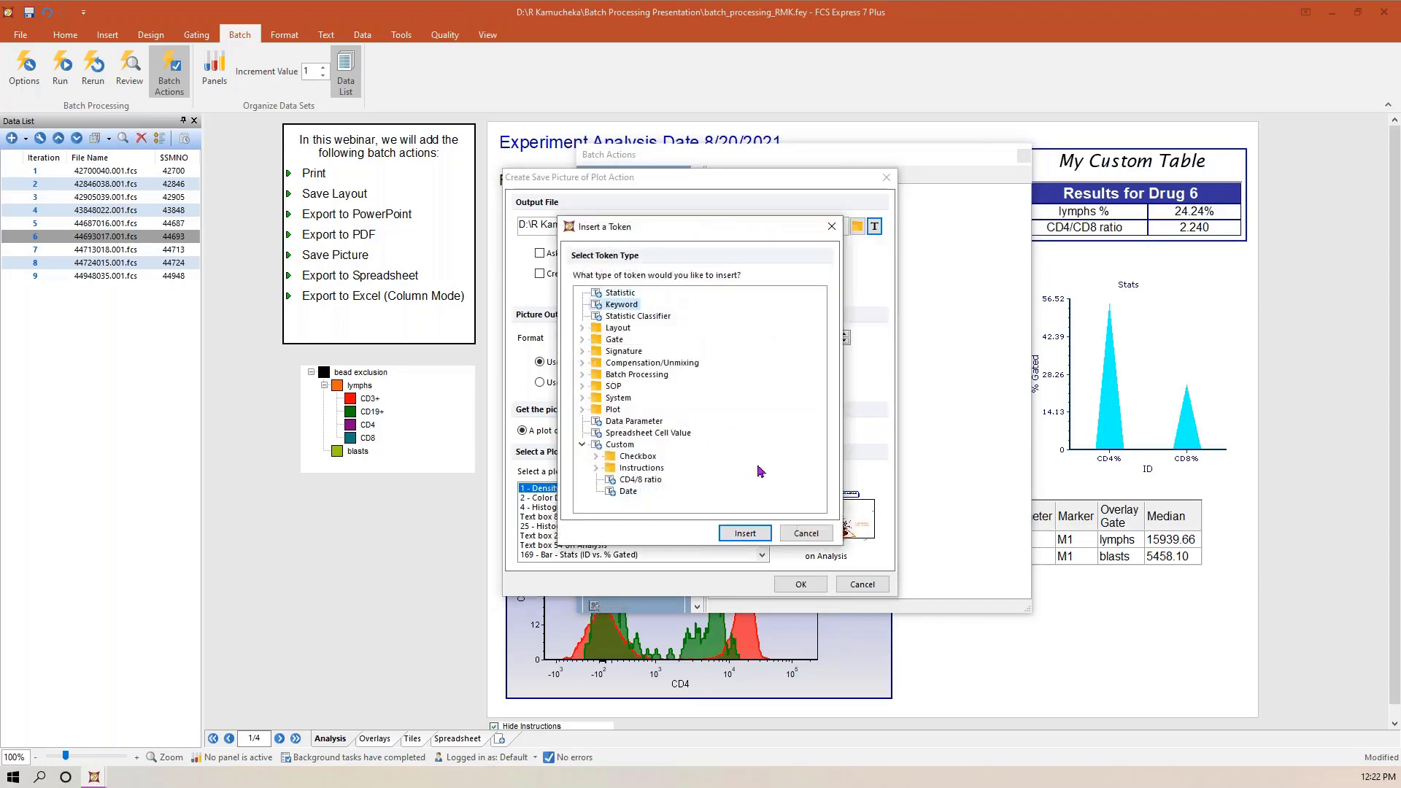
left_click(753, 533)
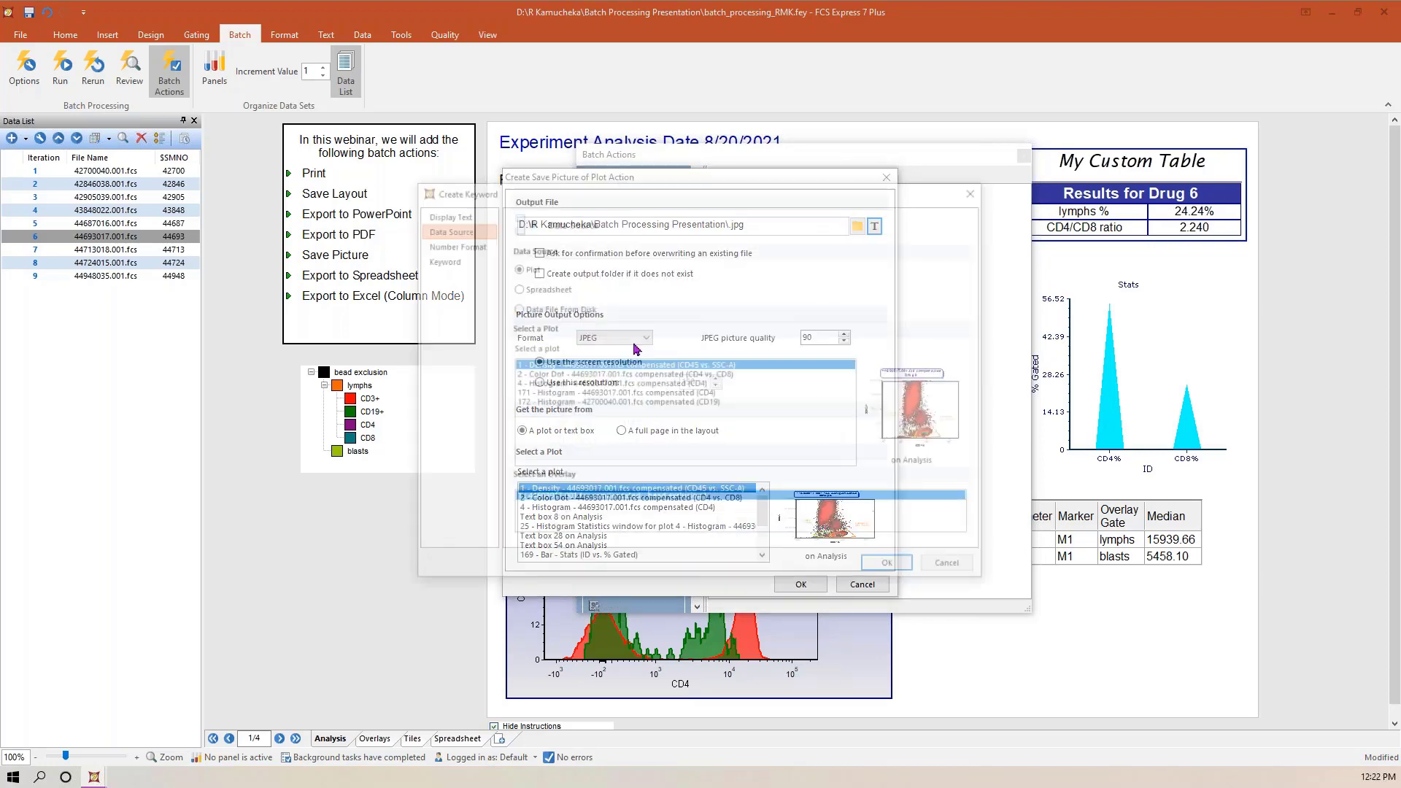
left_click(445, 259)
left_click(610, 267)
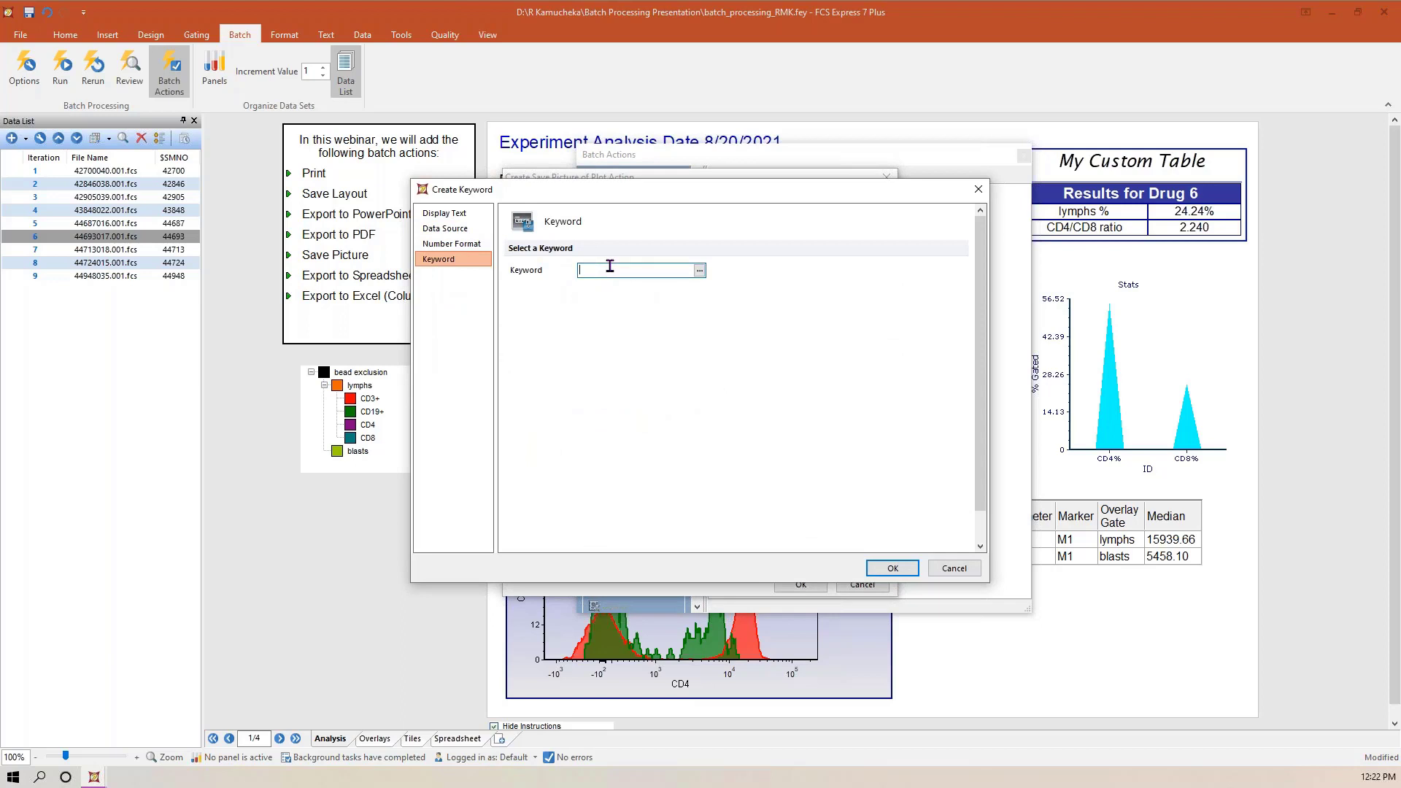
type("EXPERIMENT")
left_click(892, 567)
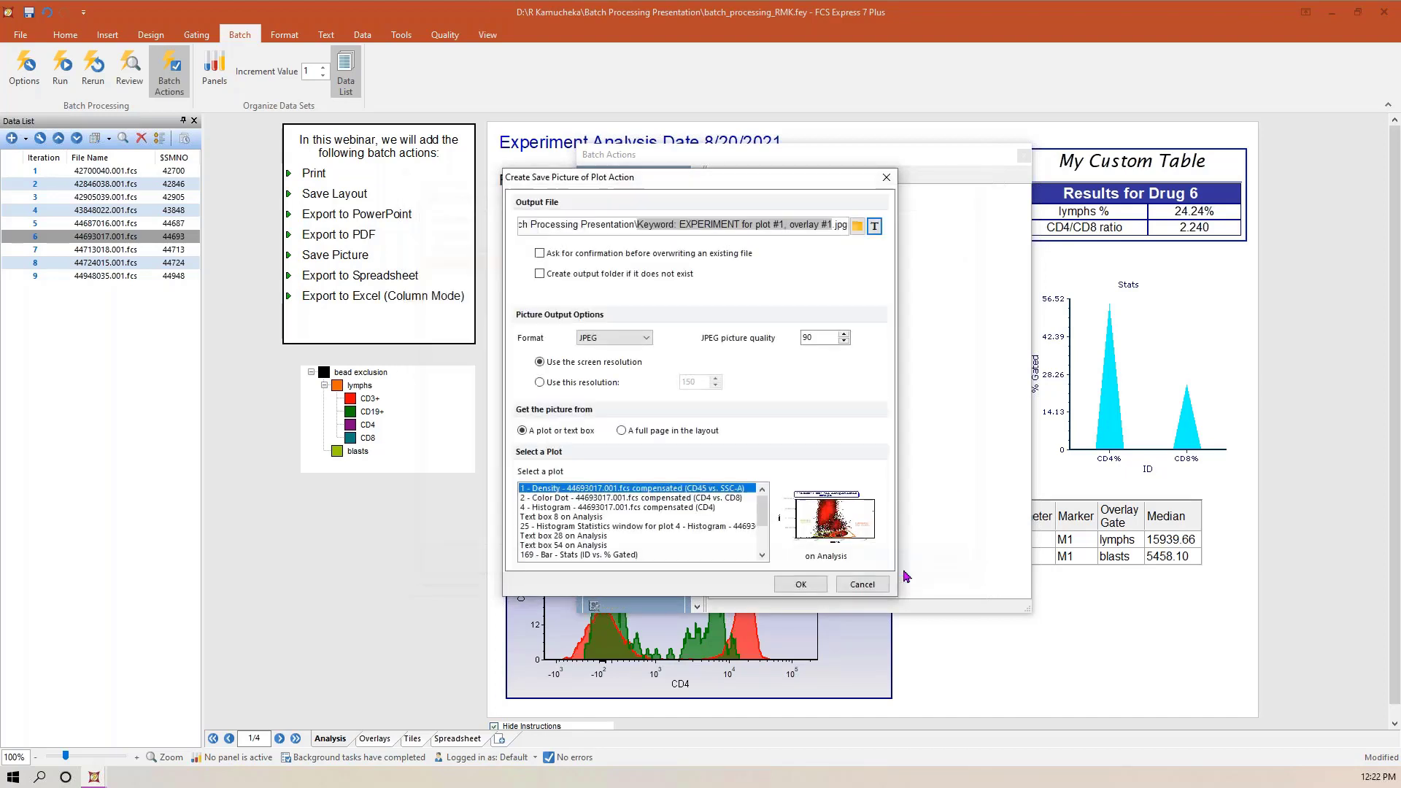
- Append a backslash and the custom Date token to the picture output path, before the .jpg extension
left_click(833, 224)
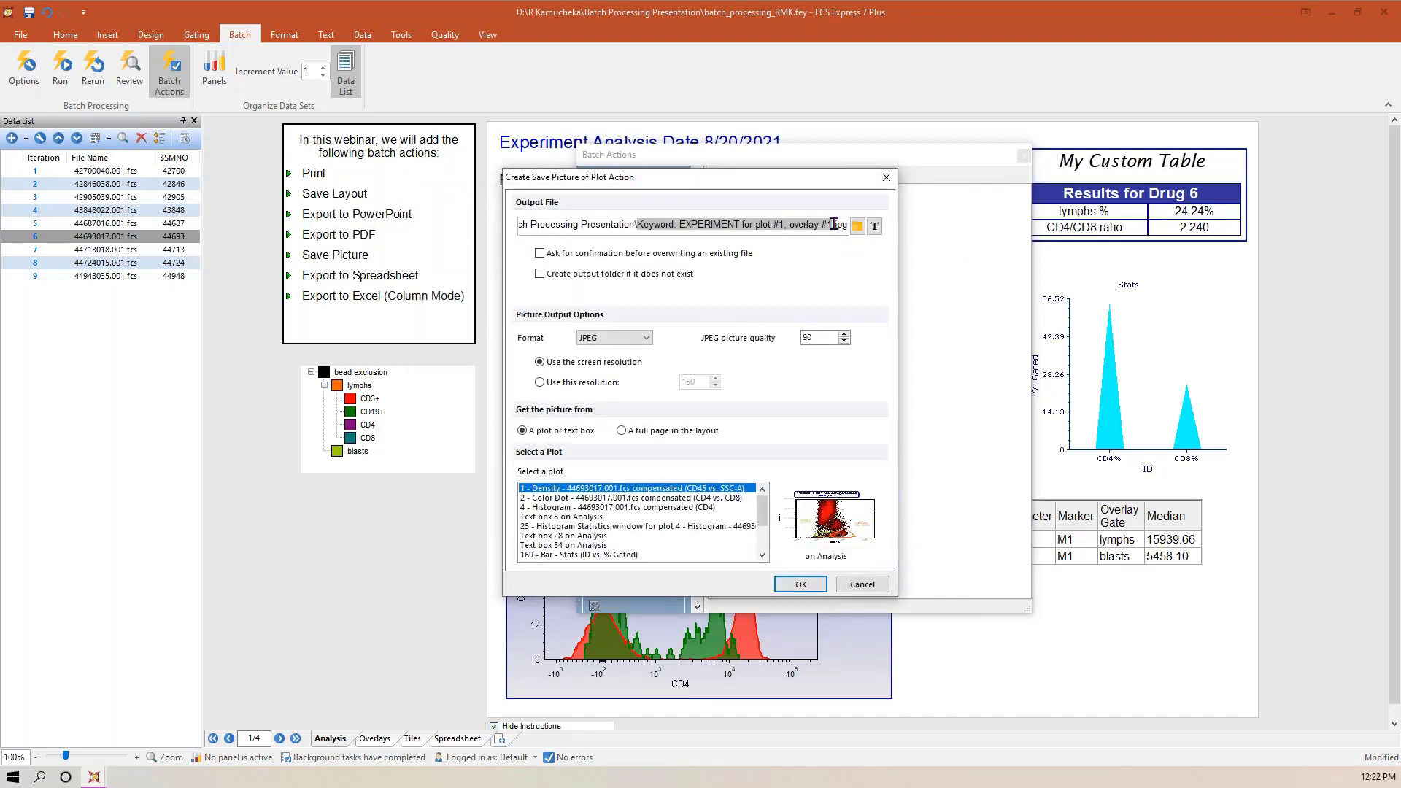
type("\\")
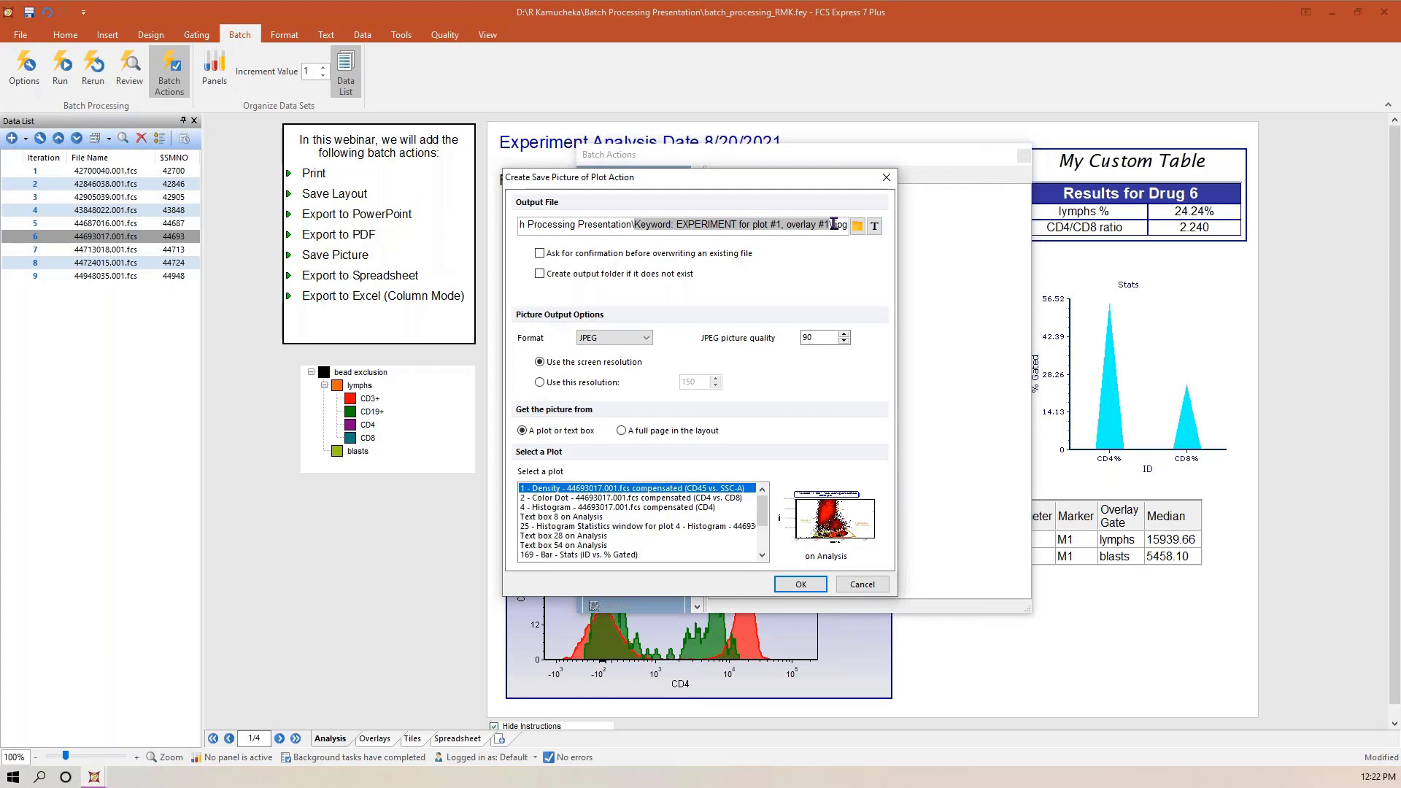
left_click(874, 226)
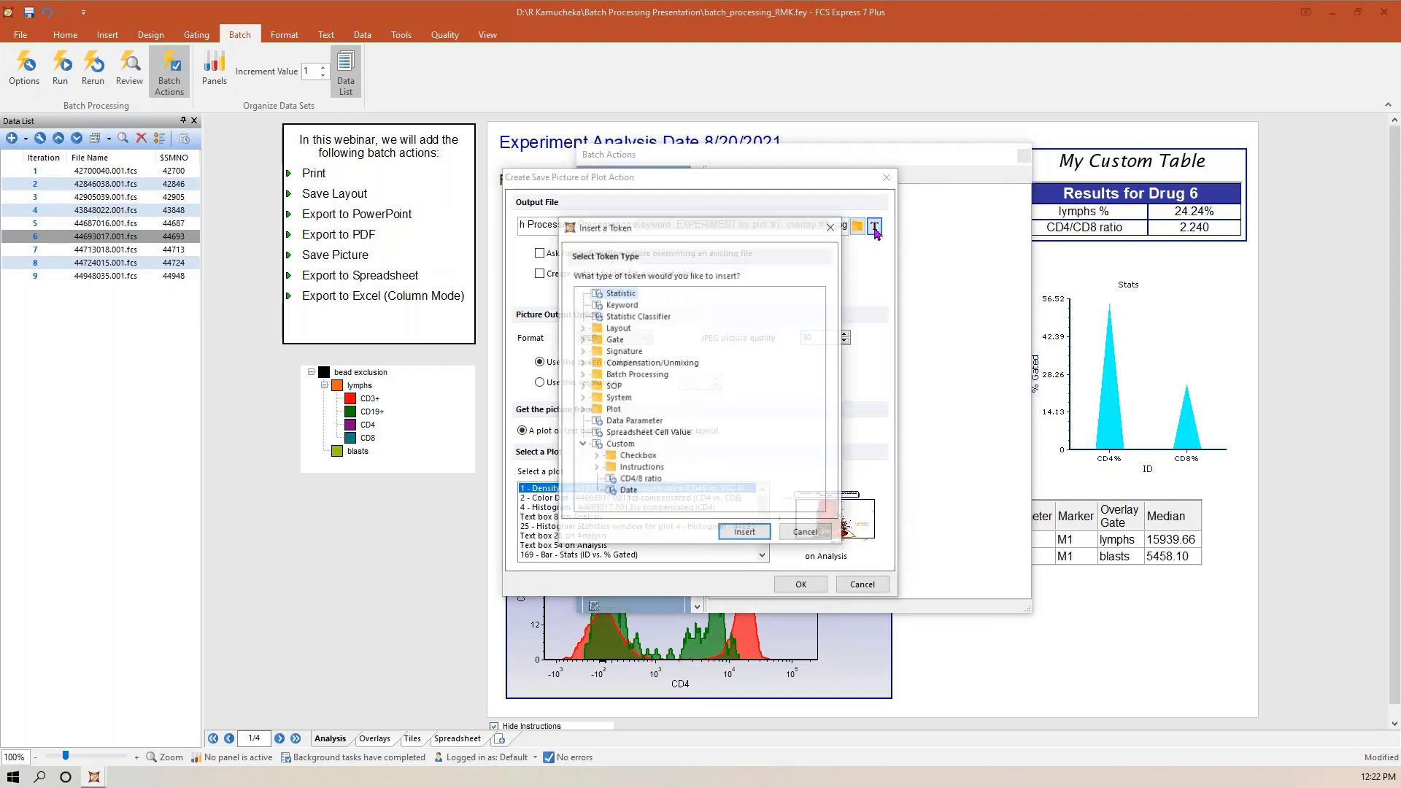
left_click(623, 492)
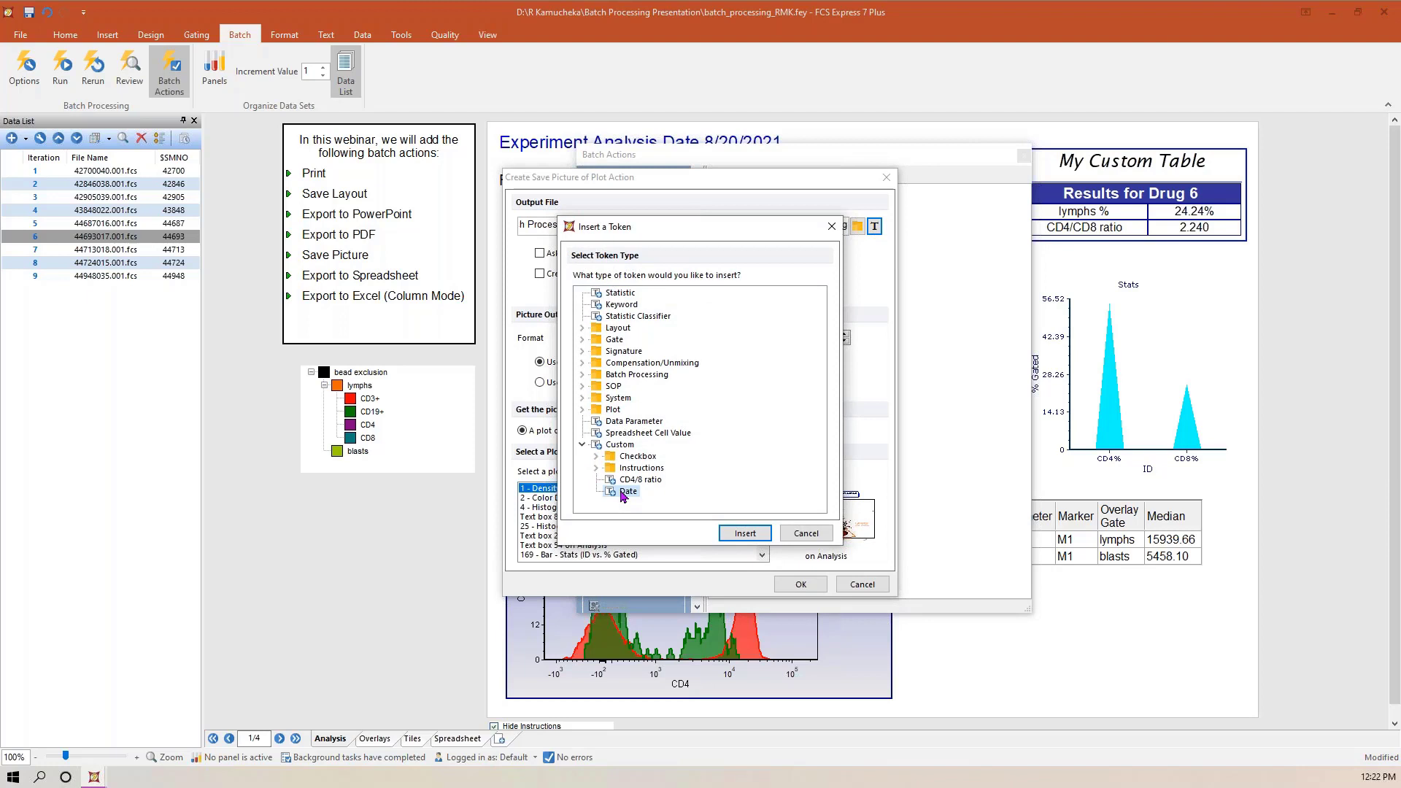
left_click(744, 533)
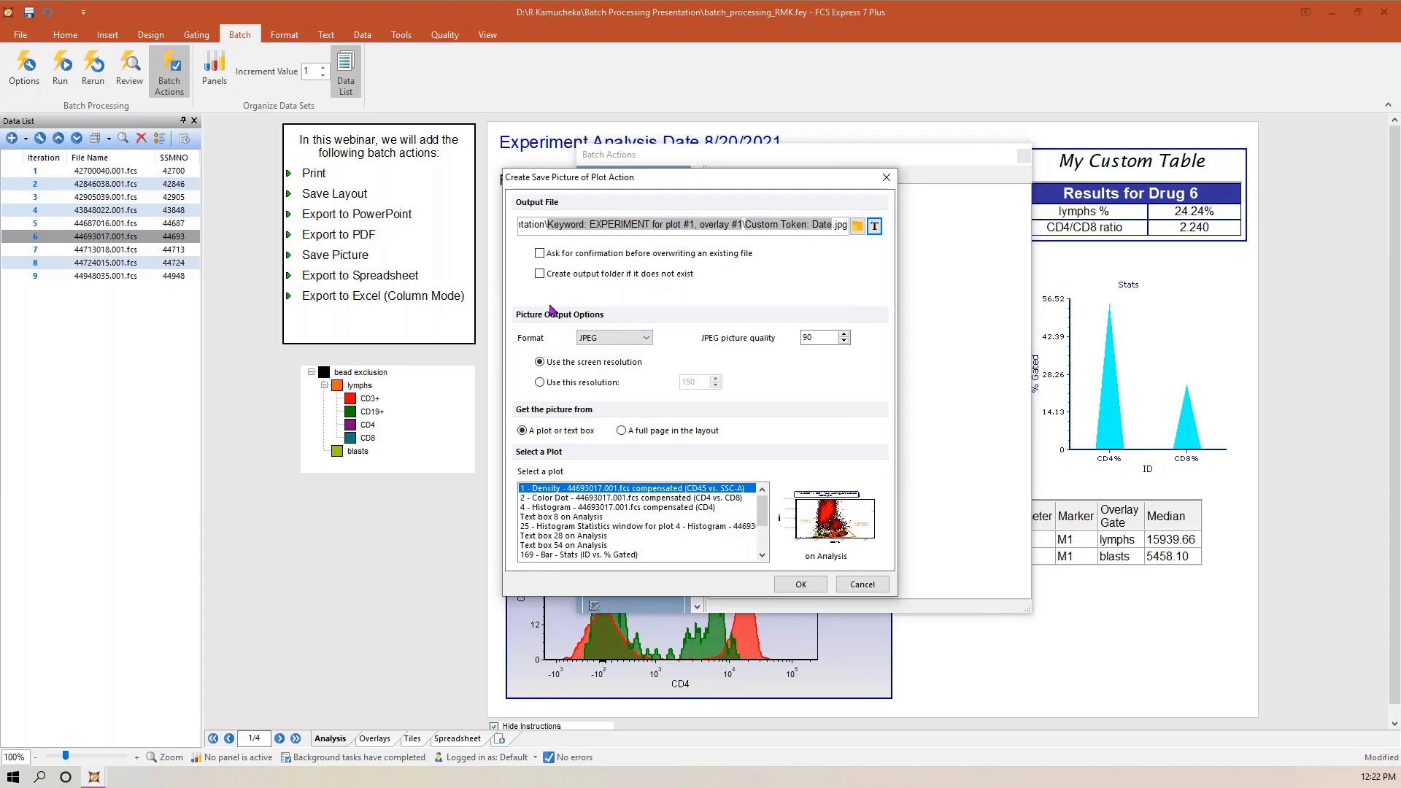
- Have the picture export create a missing output folder, choose plot 172 (the CD19 histogram) as the picture source, and save the action
left_click(540, 274)
left_click(762, 556)
scroll(686, 540, "down", 3)
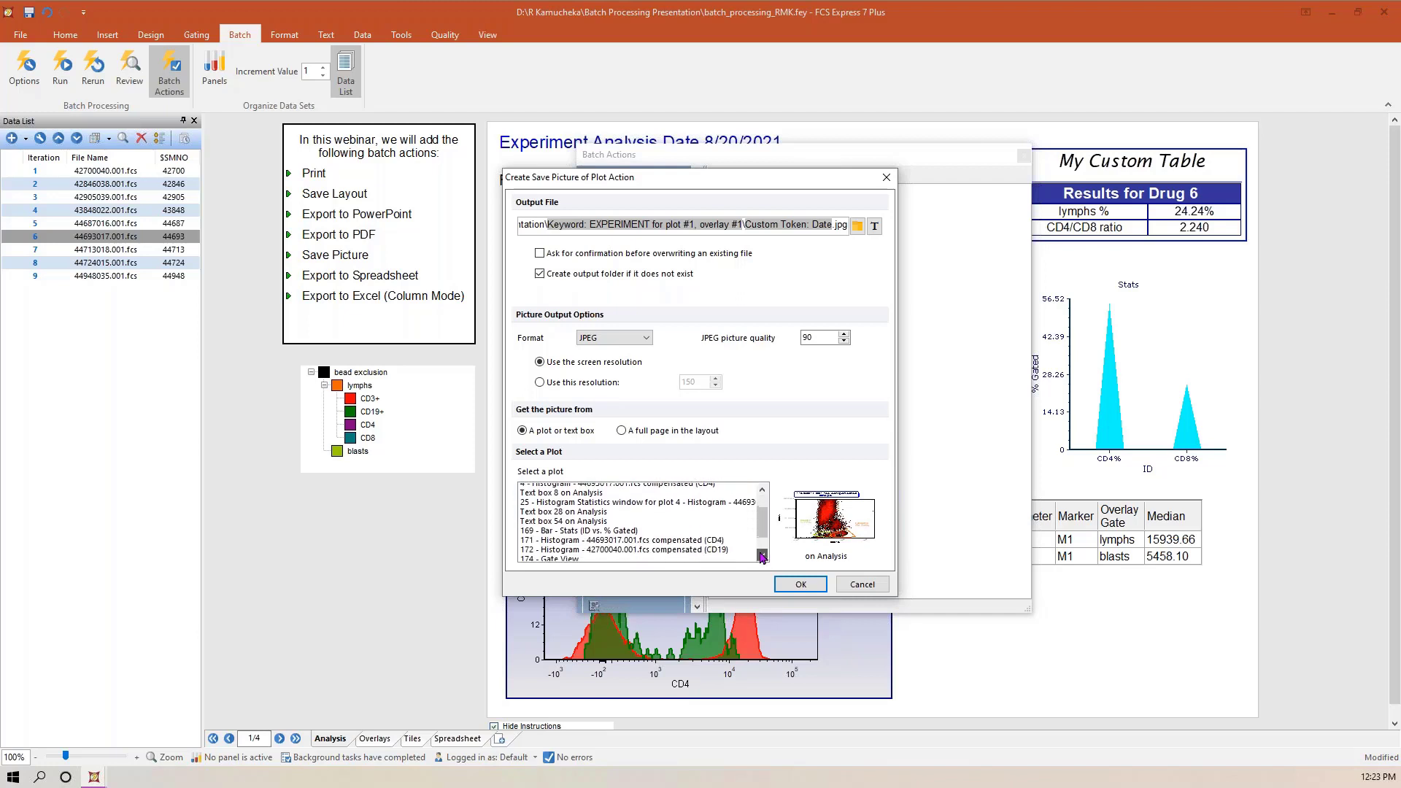
left_click(683, 540)
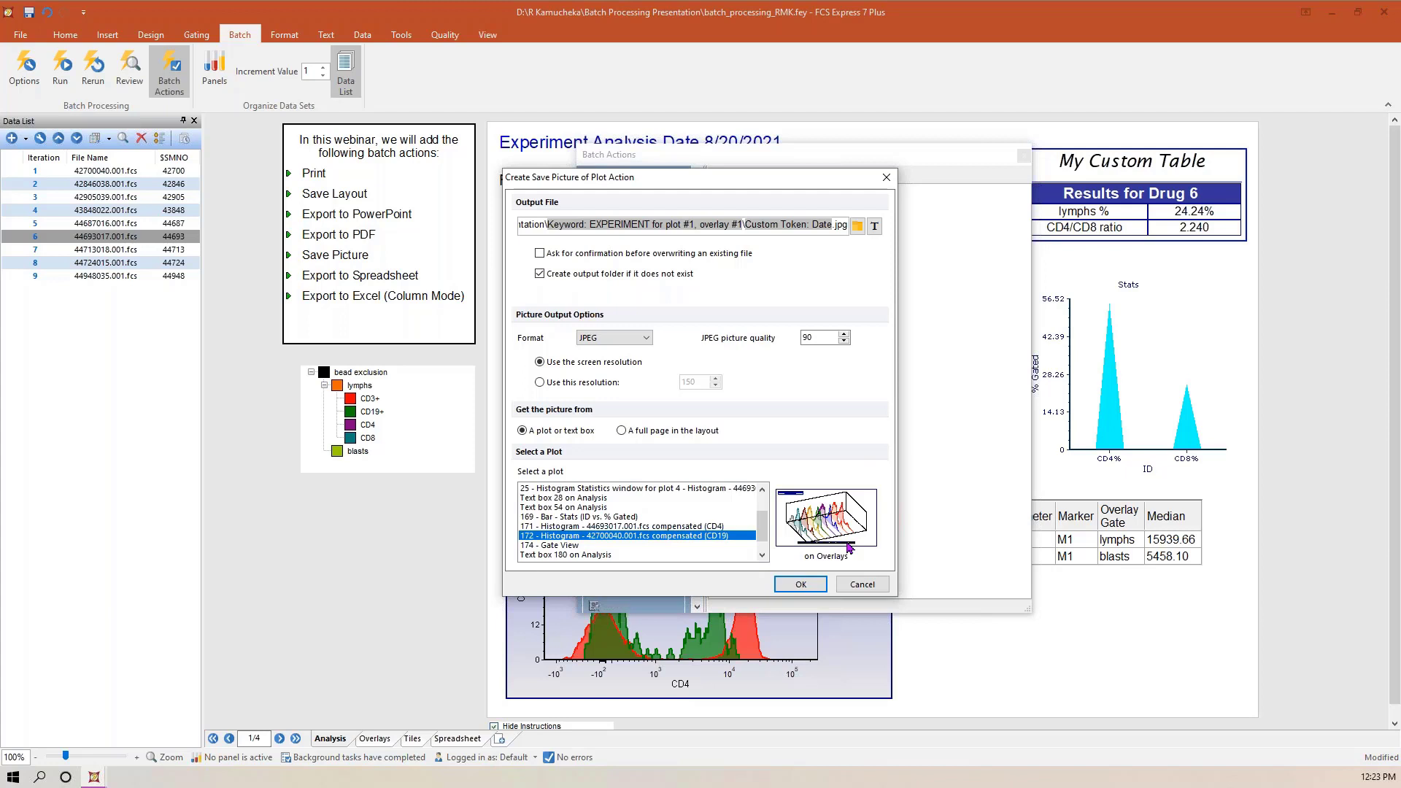
left_click(800, 584)
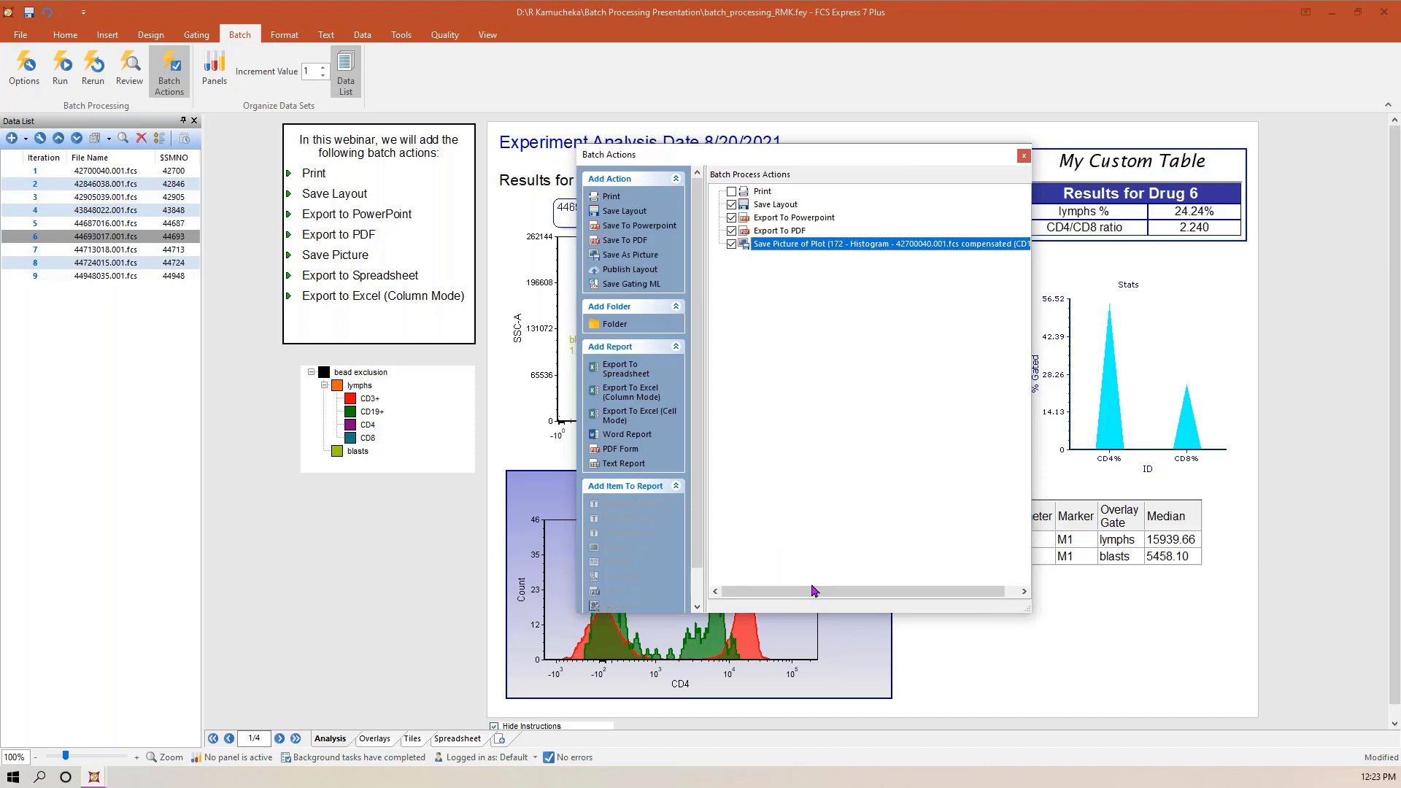
- Add an Export To Spreadsheet batch action for the Summary Statistics spreadsheet, starting at row 1 and column A
left_click(634, 376)
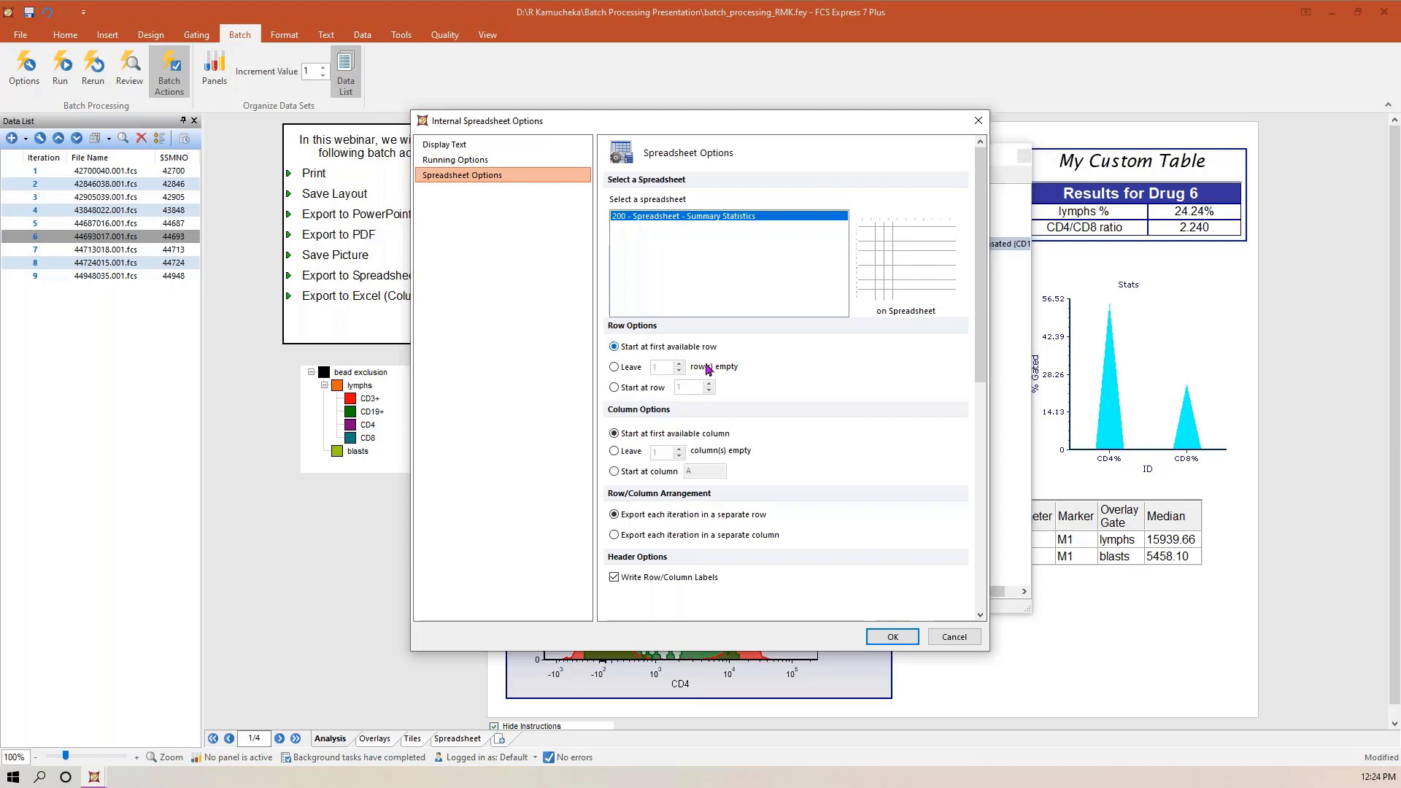
left_click(615, 472)
left_click(615, 388)
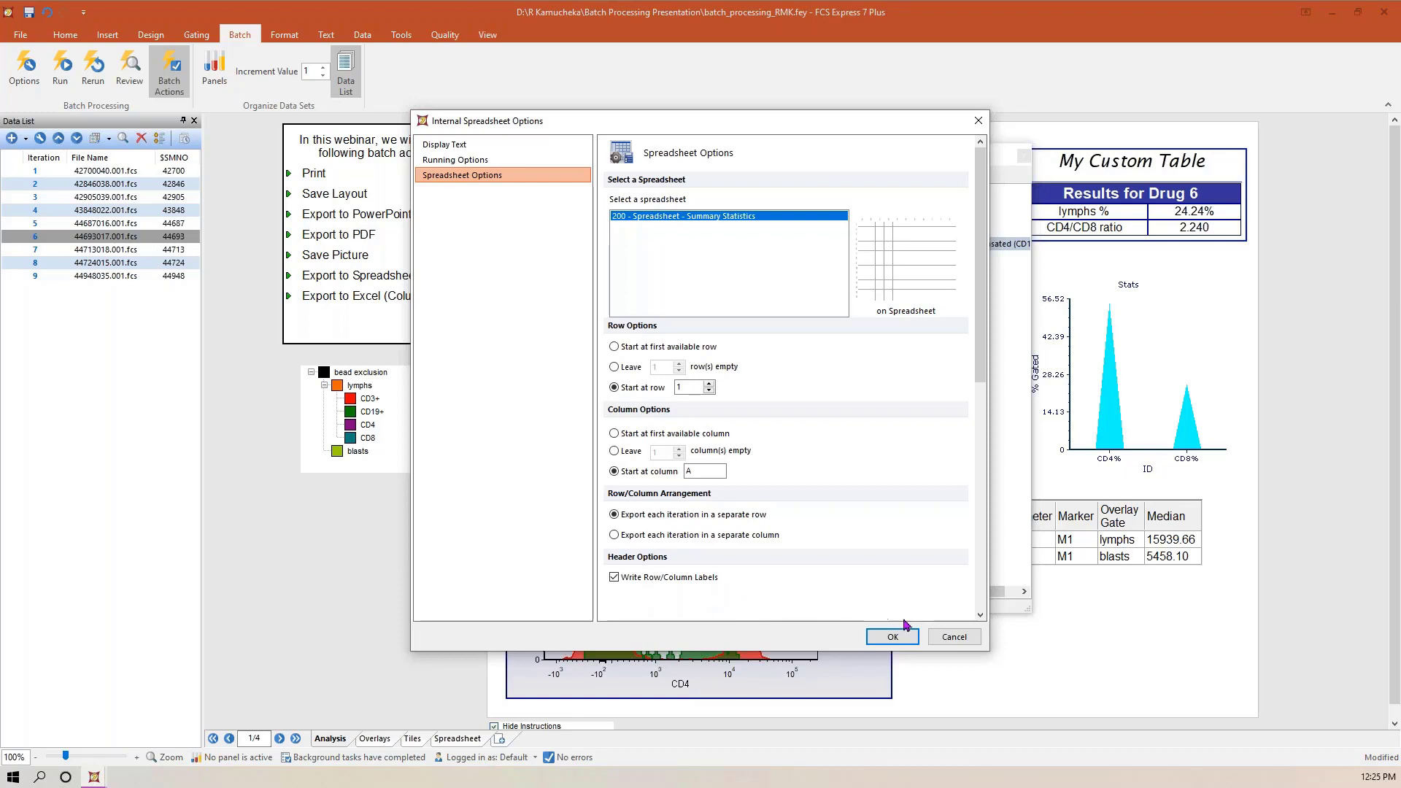
left_click(892, 637)
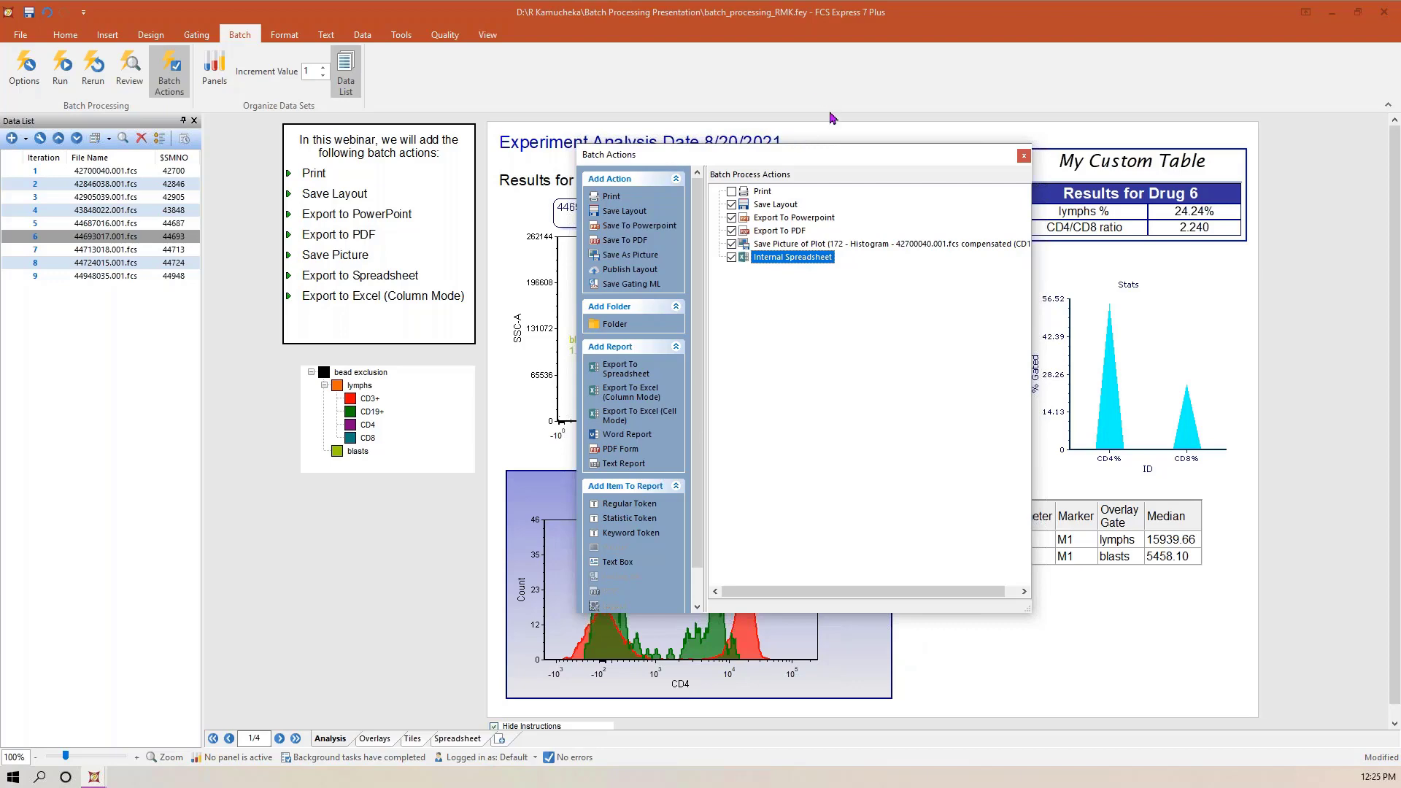
- Add a Keyword token for $SMNO from the CD45 vs. SSC-A density plot to the Internal Spreadsheet action
left_click_drag(847, 157, 1135, 156)
left_click(691, 267)
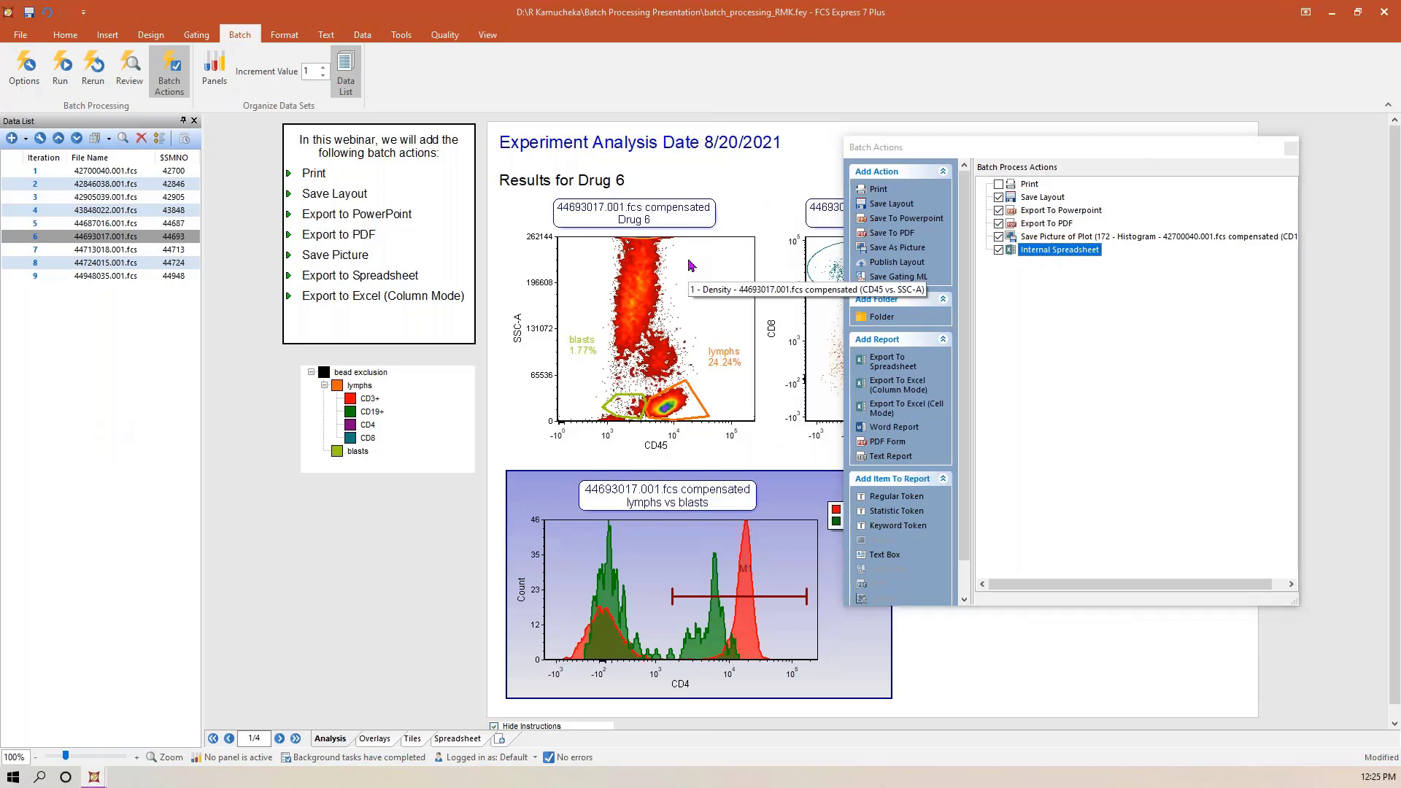
left_click_drag(684, 183, 1058, 251)
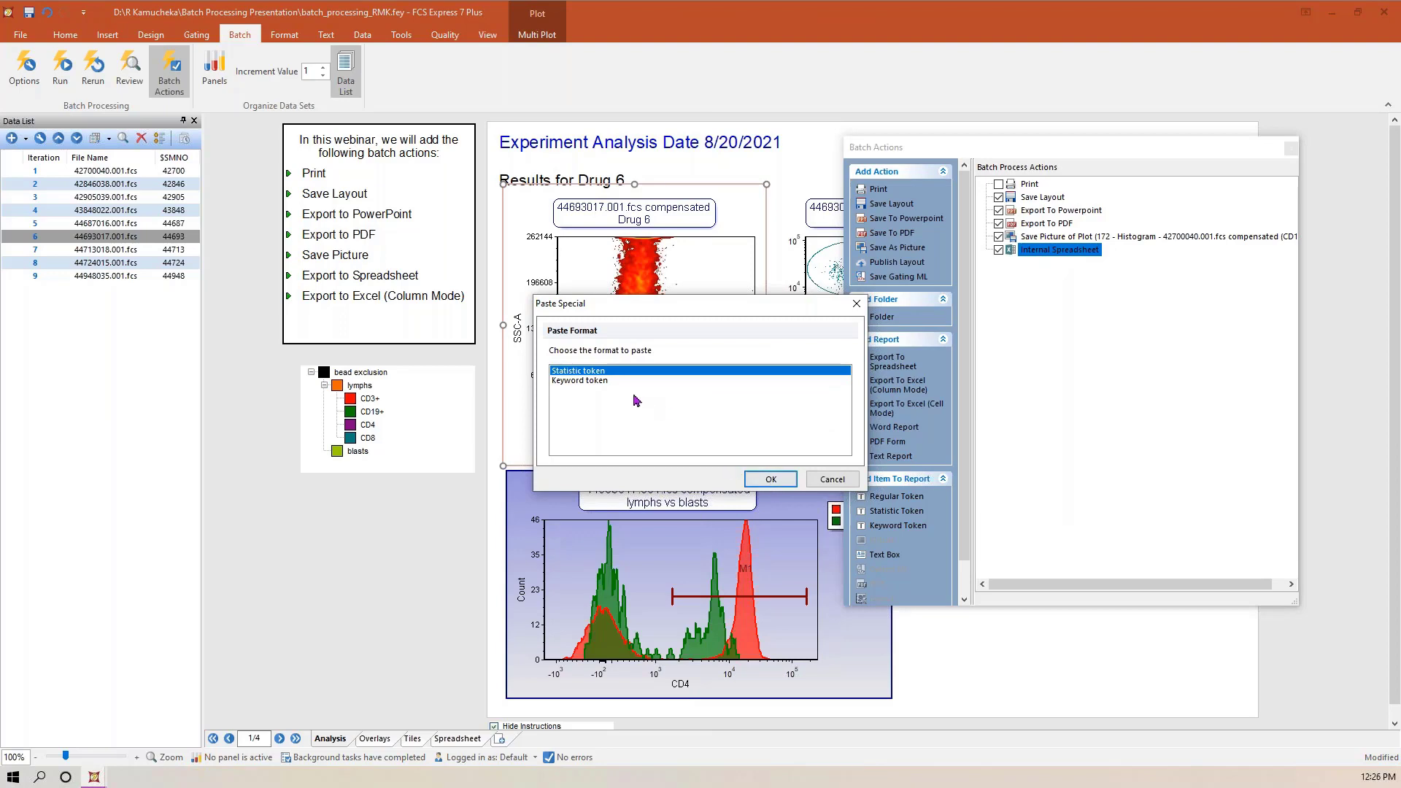
left_click(610, 381)
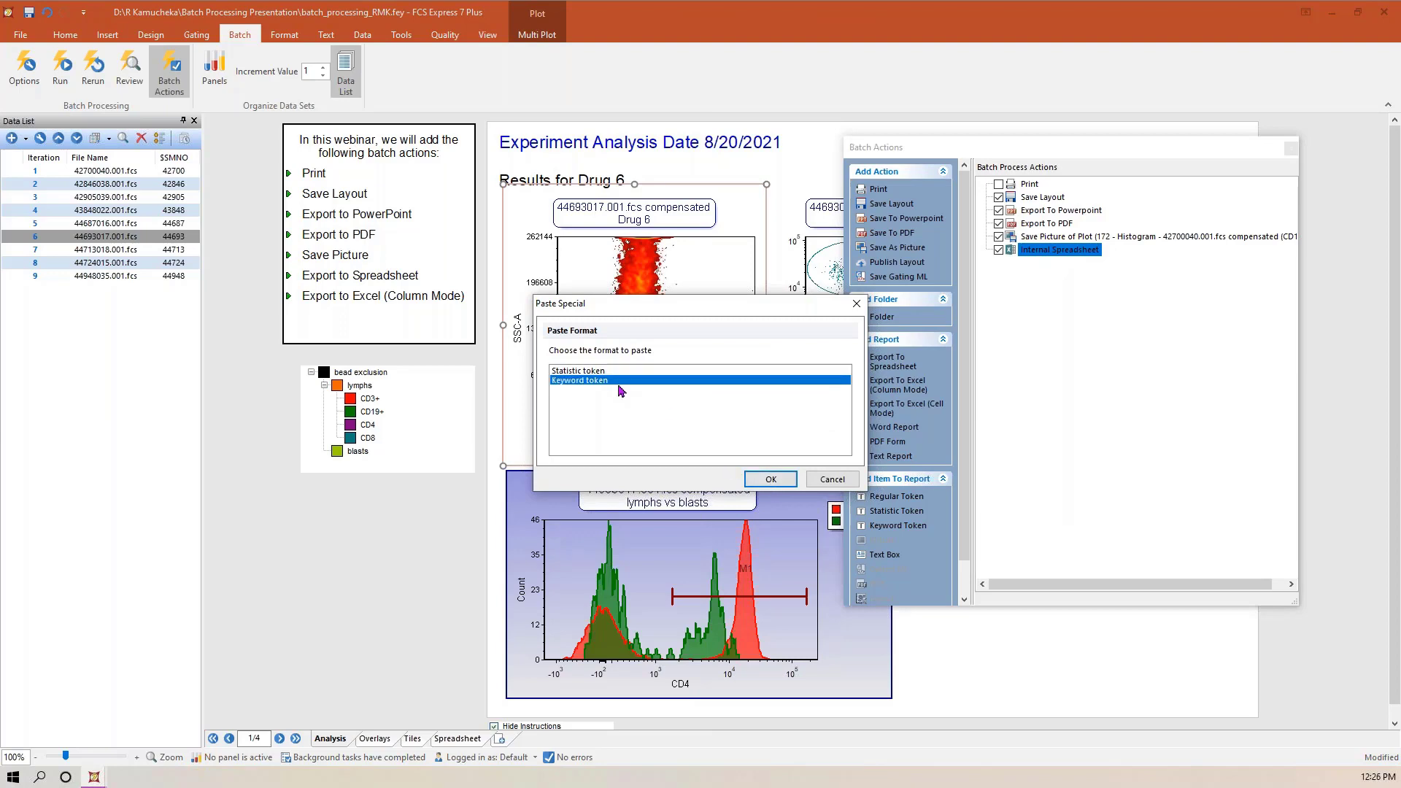
left_click(770, 480)
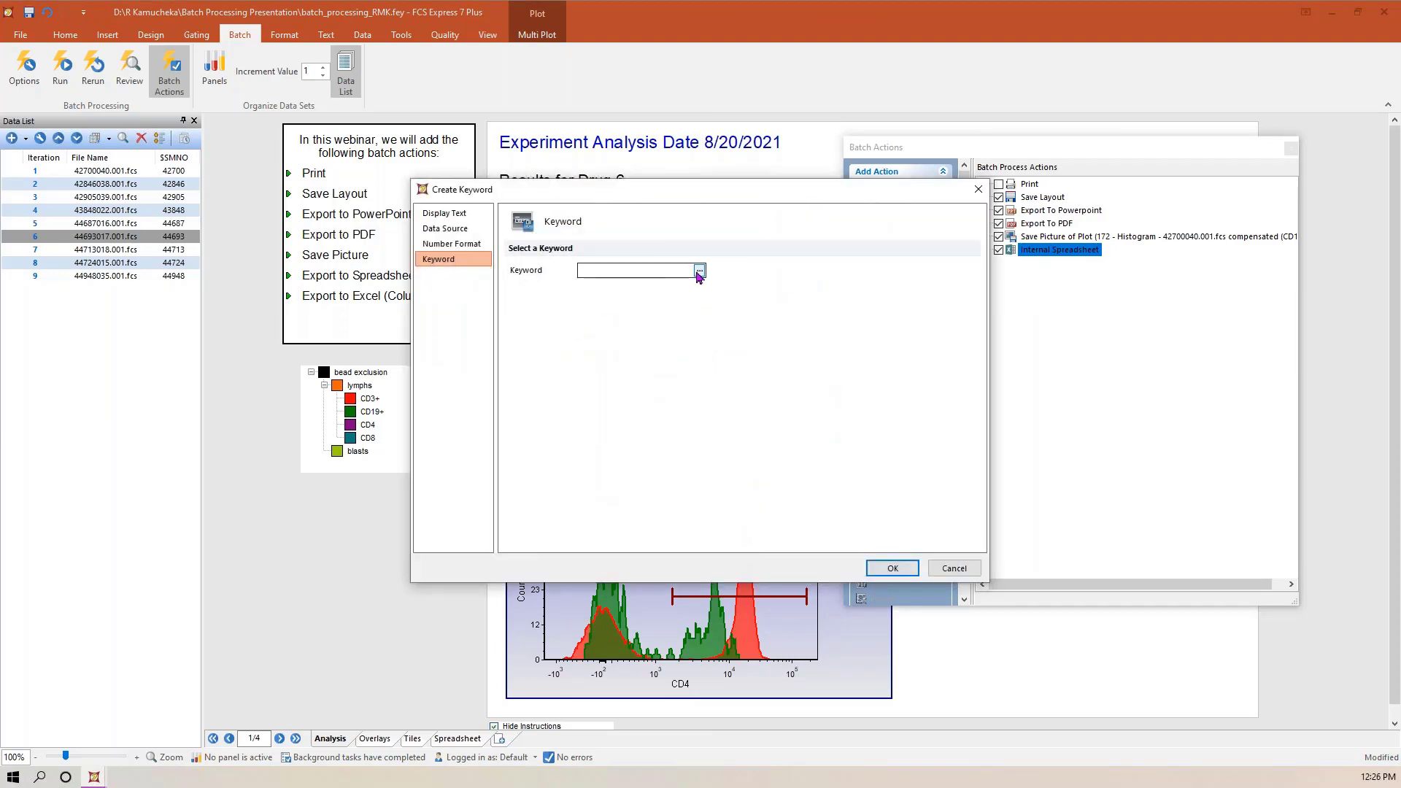
left_click(699, 271)
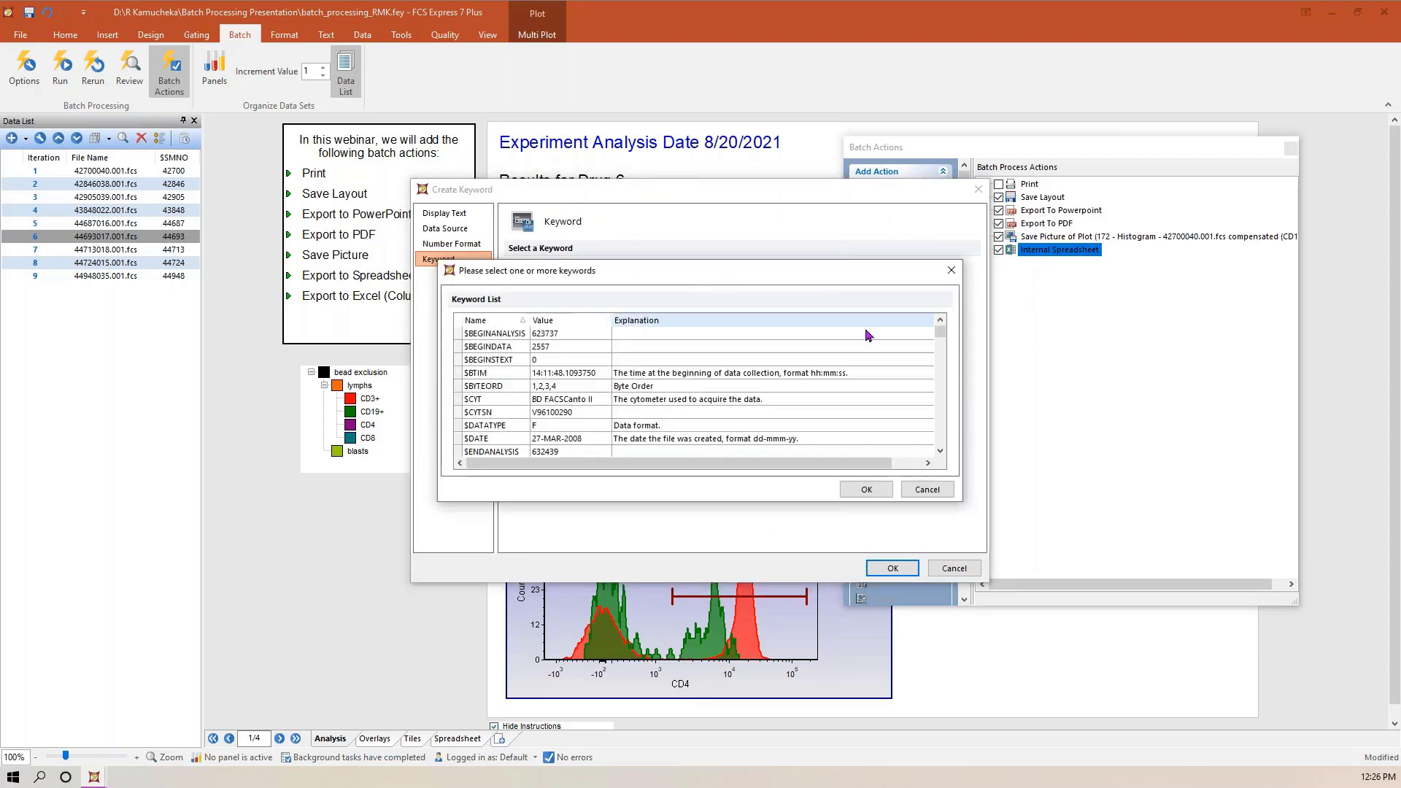
left_click_drag(939, 332, 941, 403)
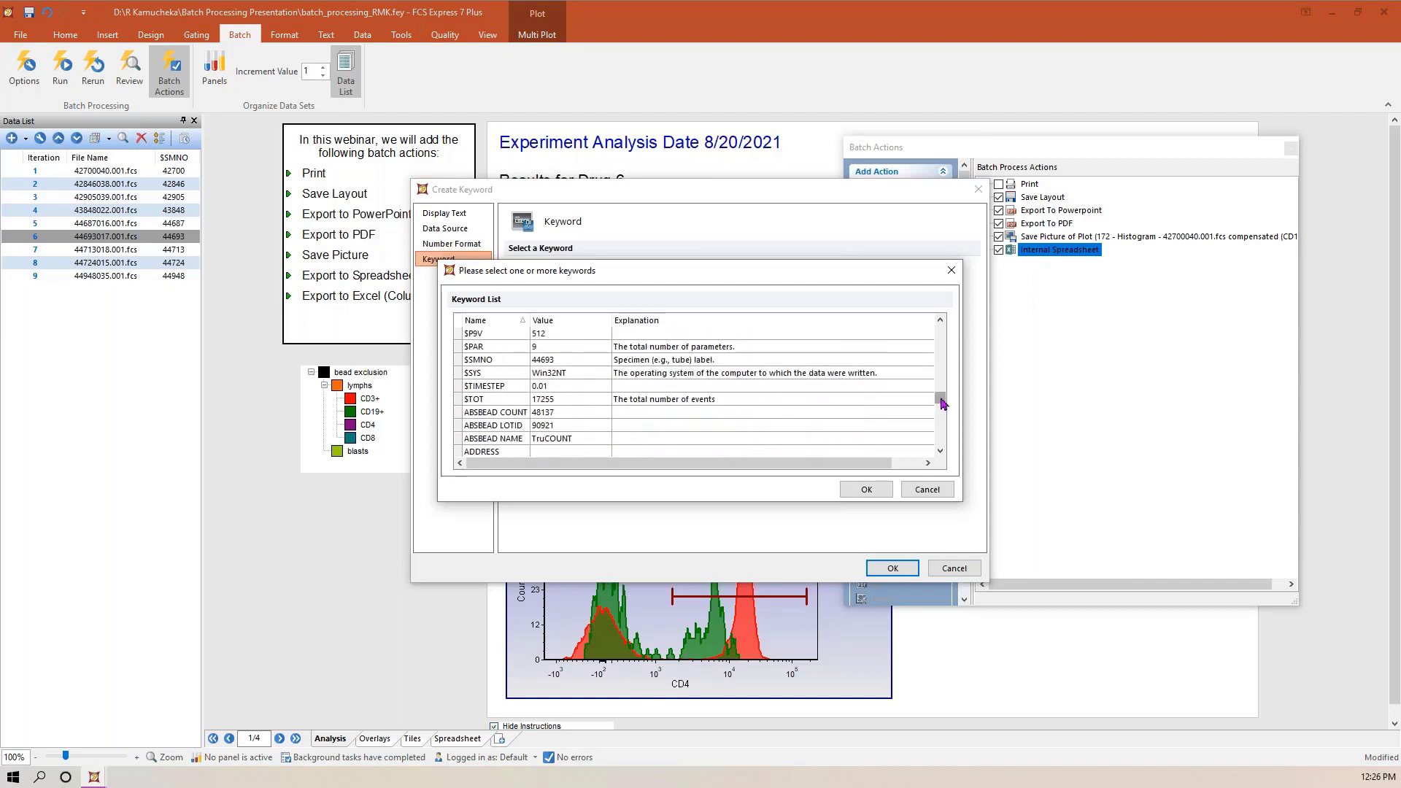
left_click(534, 361)
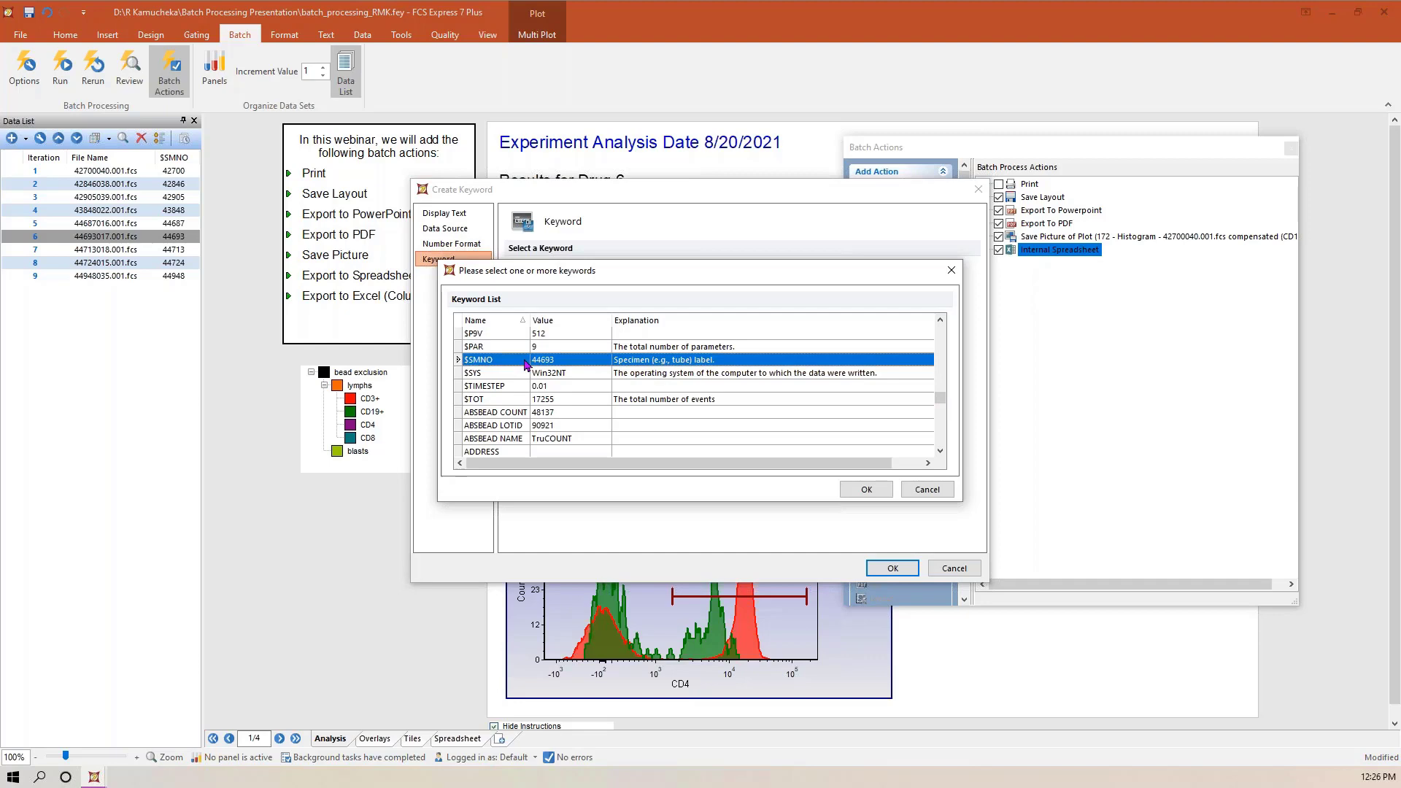
left_click(866, 489)
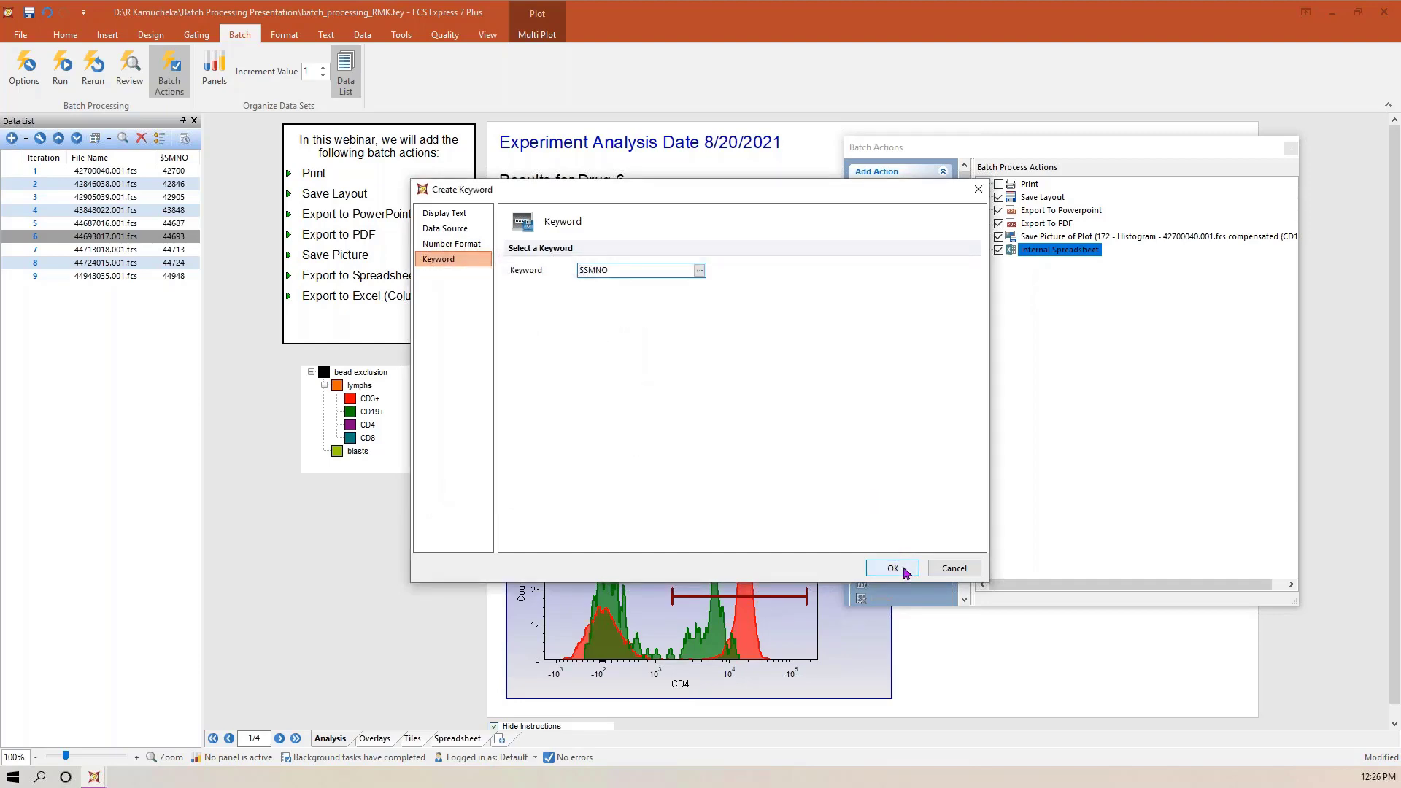
left_click(893, 569)
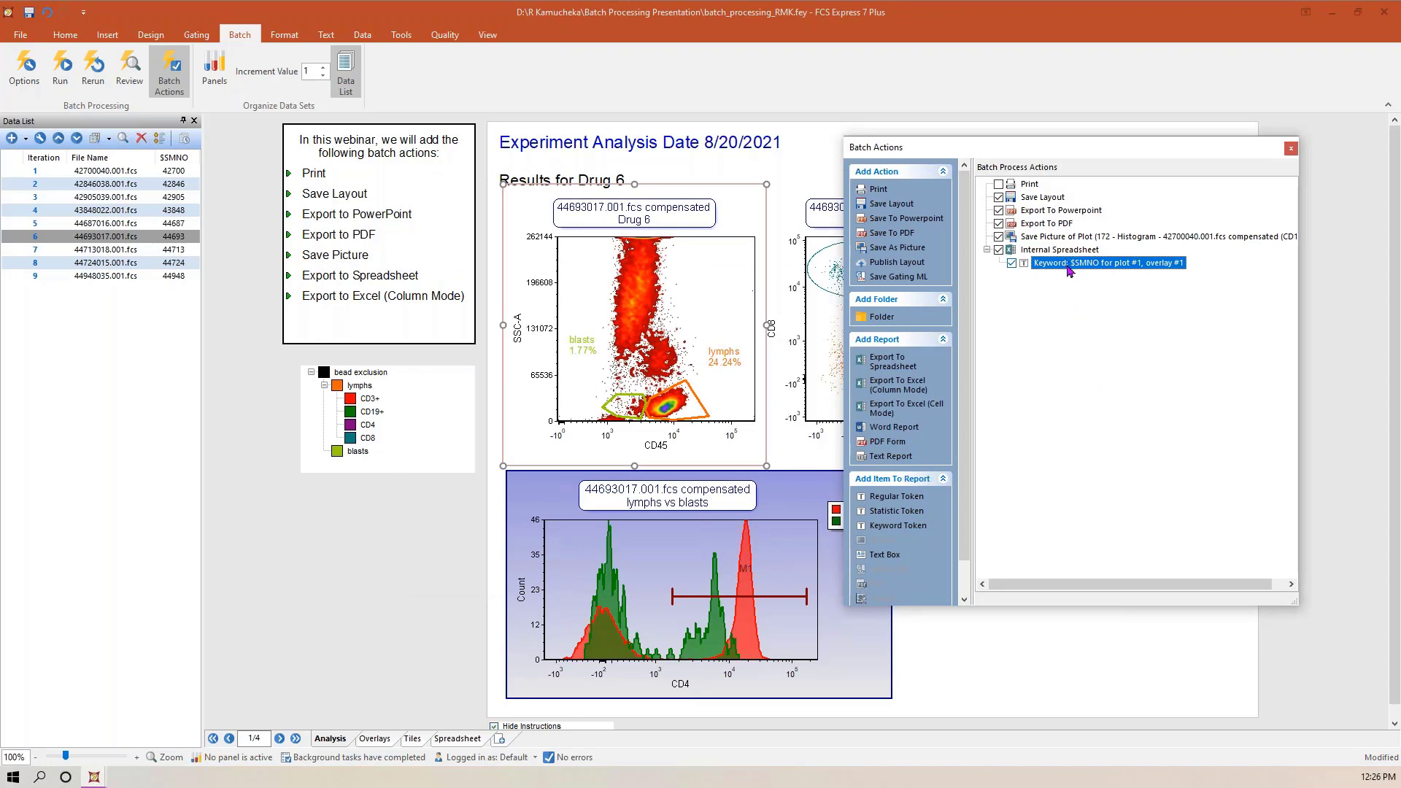
- Set the column name of the $SMNO keyword field in the Internal Spreadsheet action to Sample ID
double_click(1069, 270)
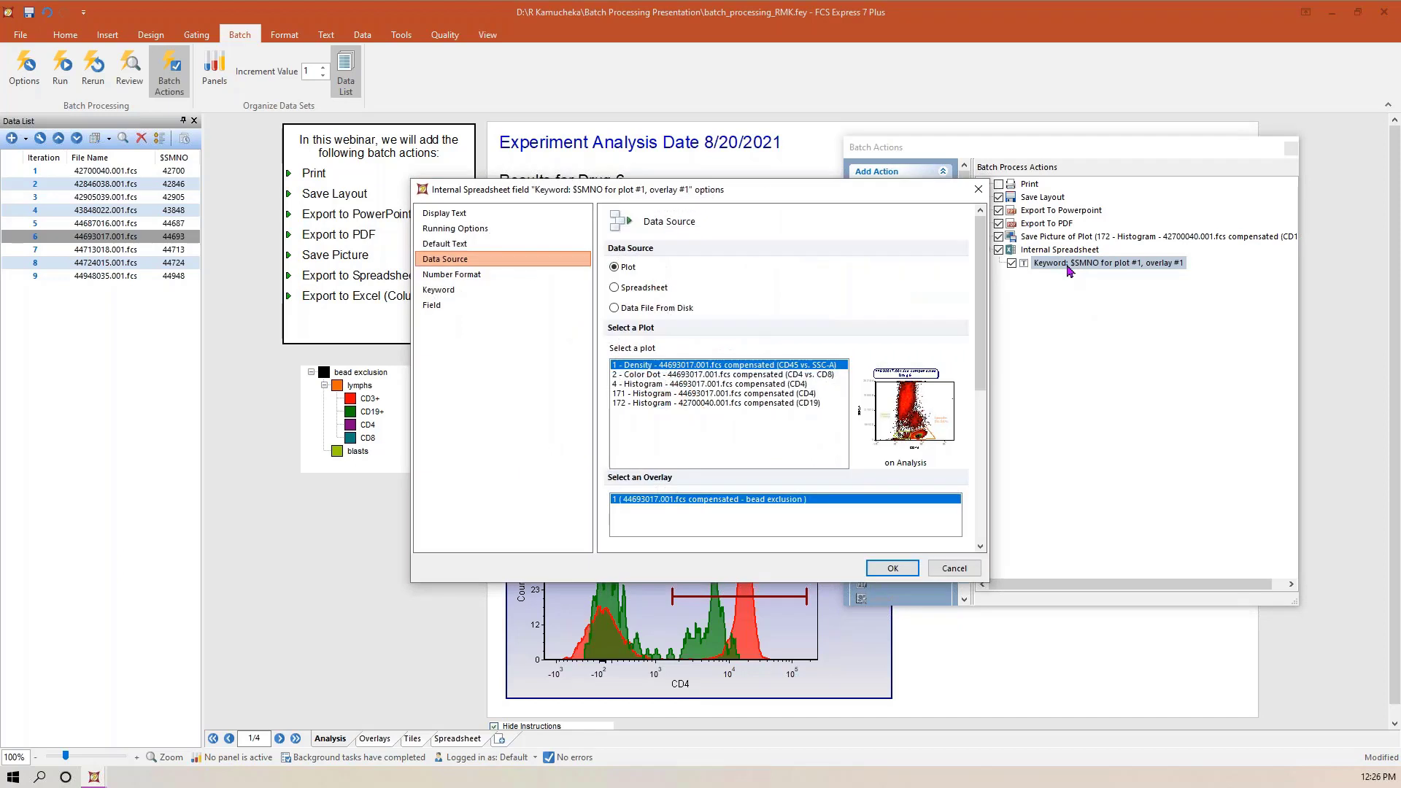
left_click(449, 310)
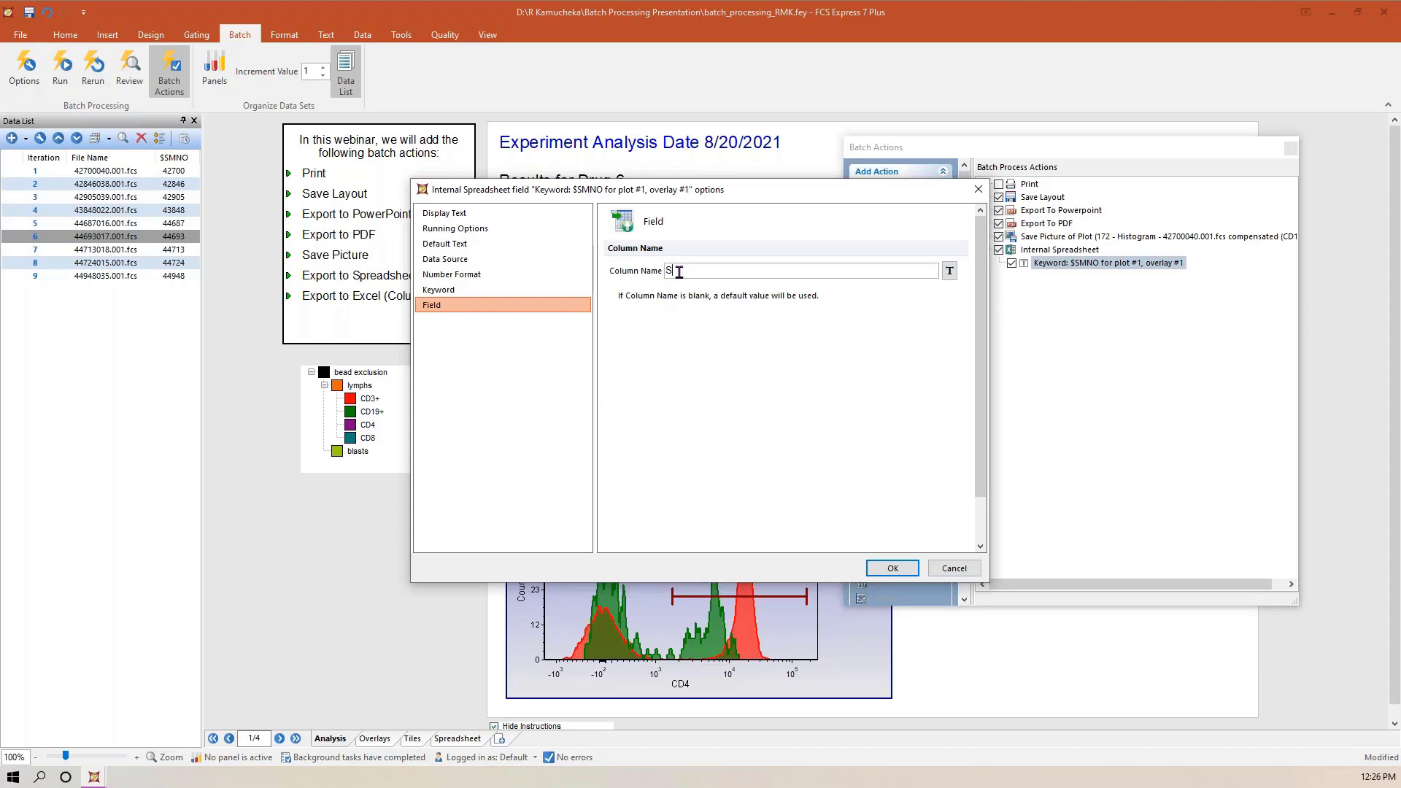
left_click(678, 272)
type("Sample ID")
left_click(891, 568)
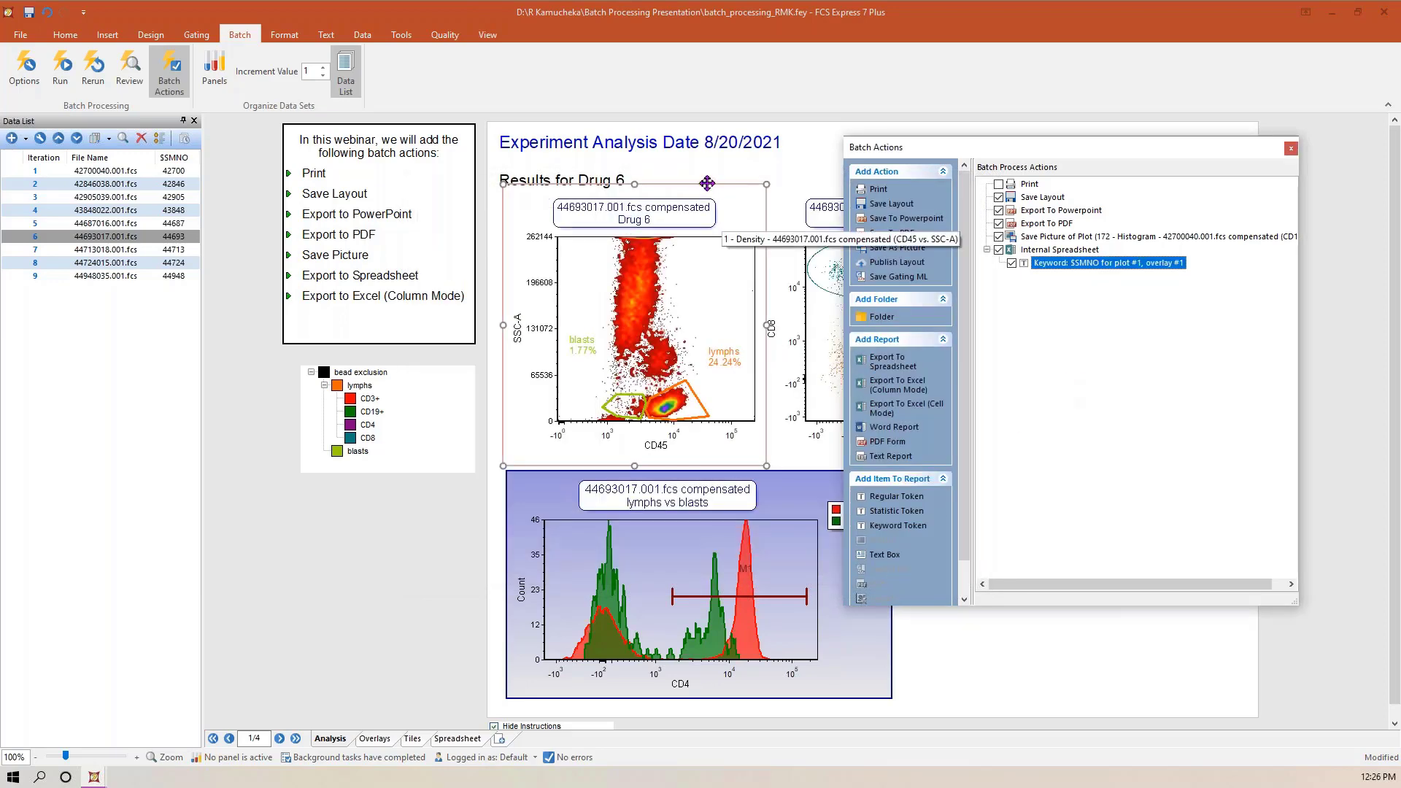
left_click(798, 197)
left_click_drag(798, 197, 1027, 262)
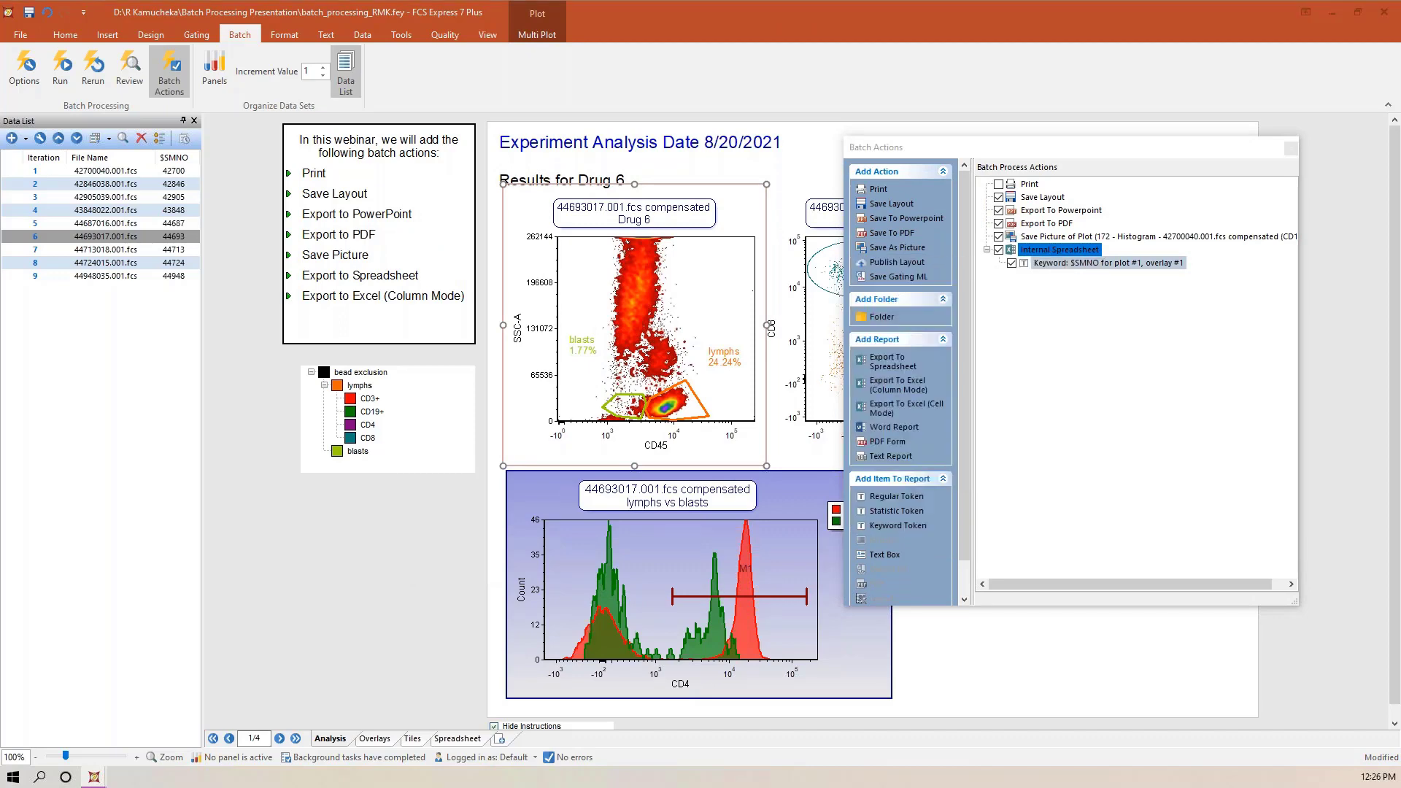
left_click(766, 480)
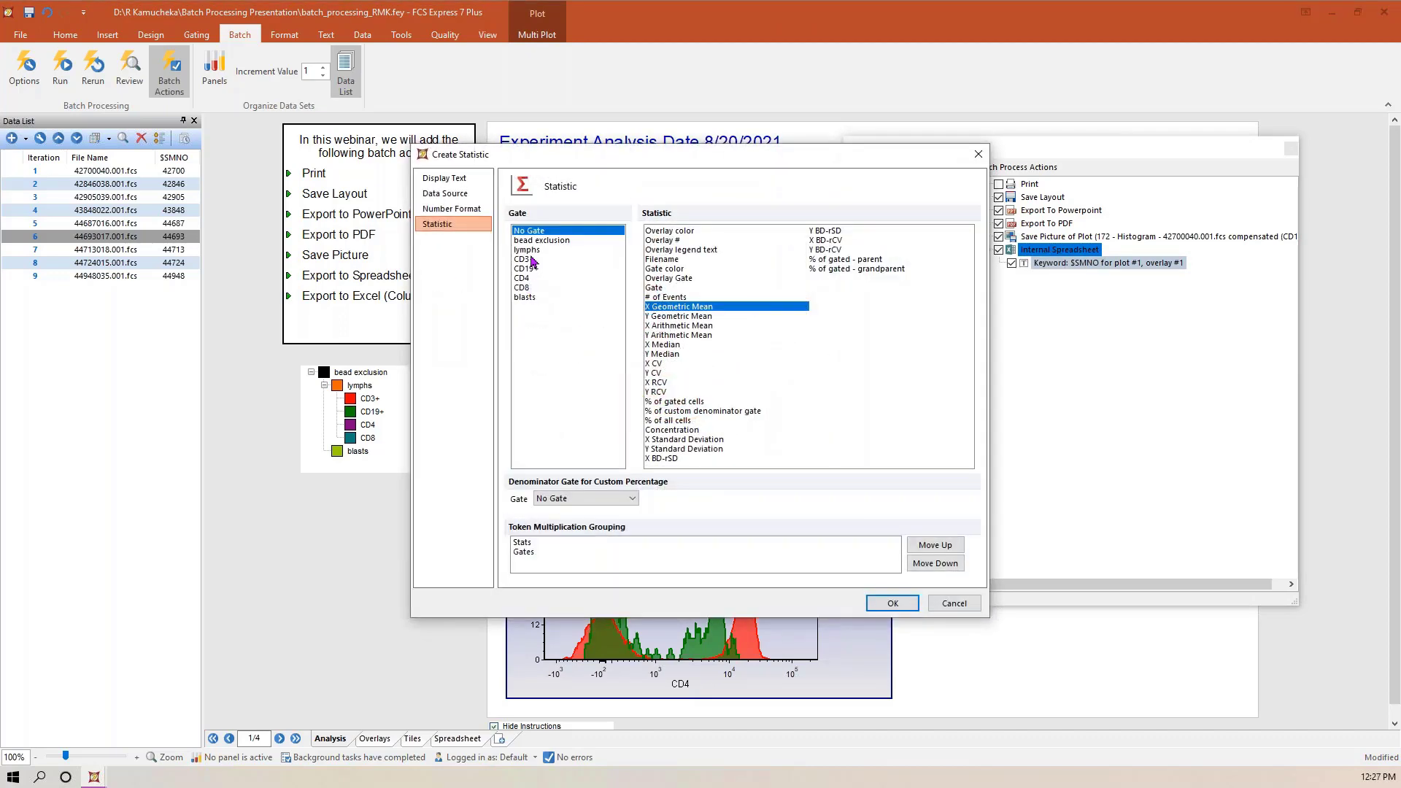
left_click(531, 252)
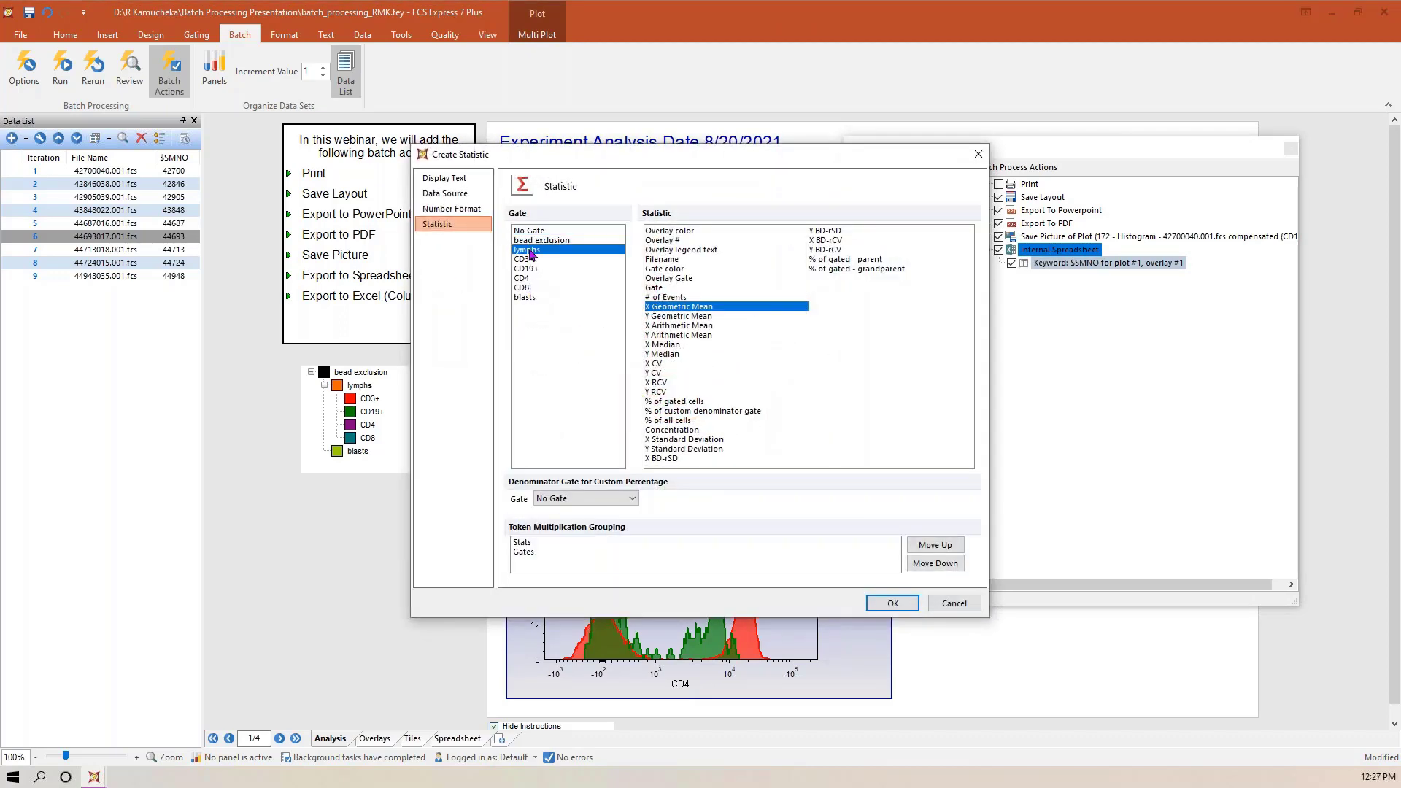
left_click(534, 299, "ctrl")
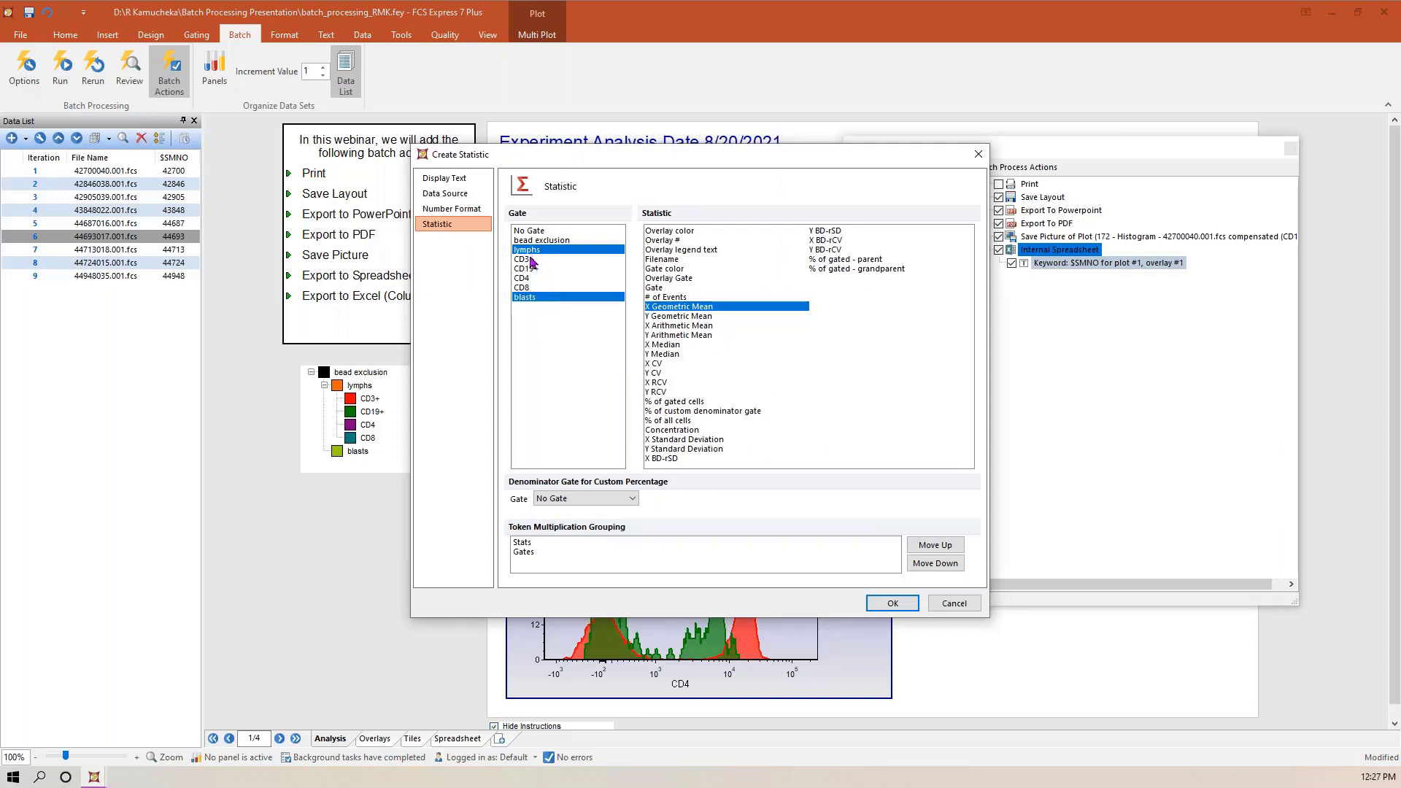
left_click(941, 602)
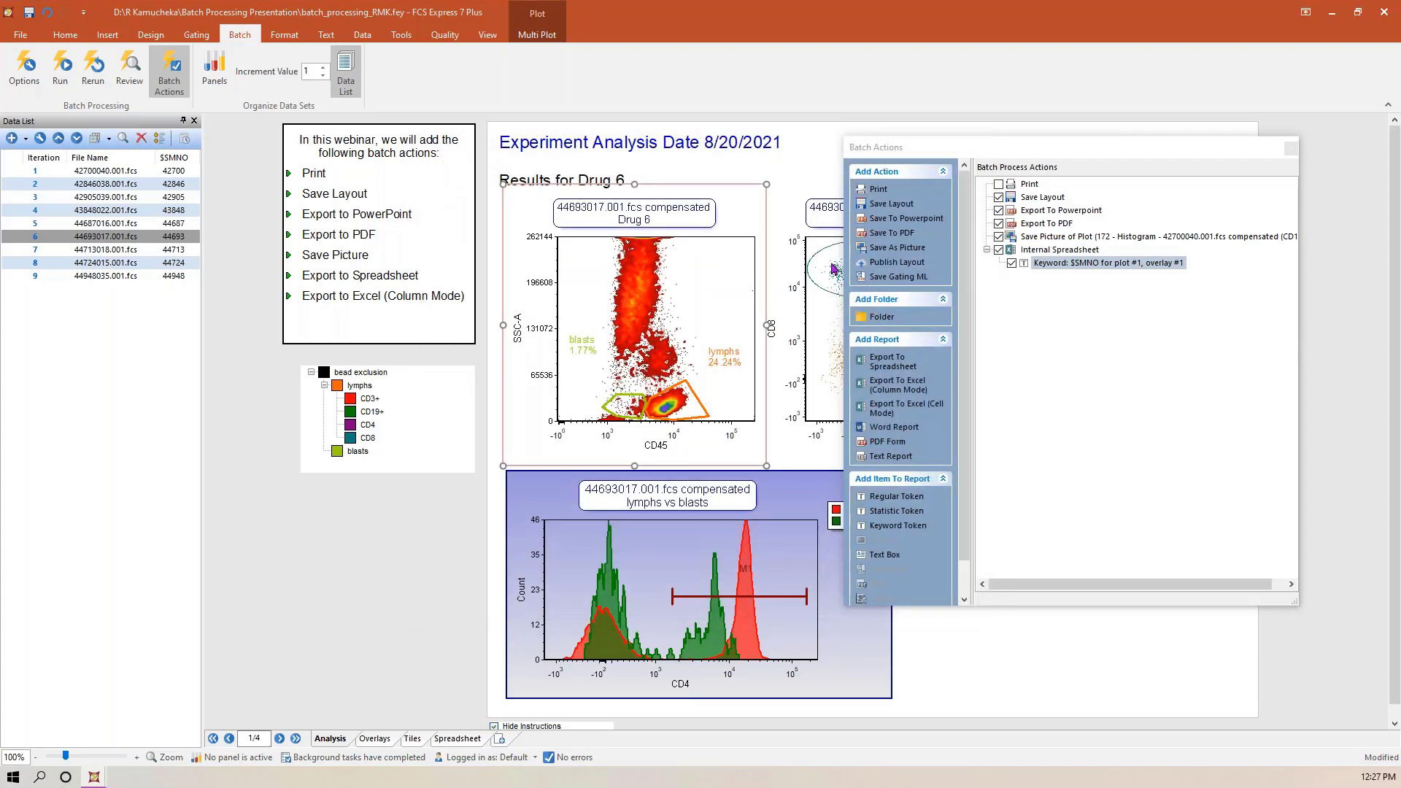
- Add # of Events and % of all cells statistic tokens for the CD4 and CD8 gates from the CD8 color dot plot to the Internal Spreadsheet action
left_click(830, 263)
left_click_drag(782, 184, 1026, 253)
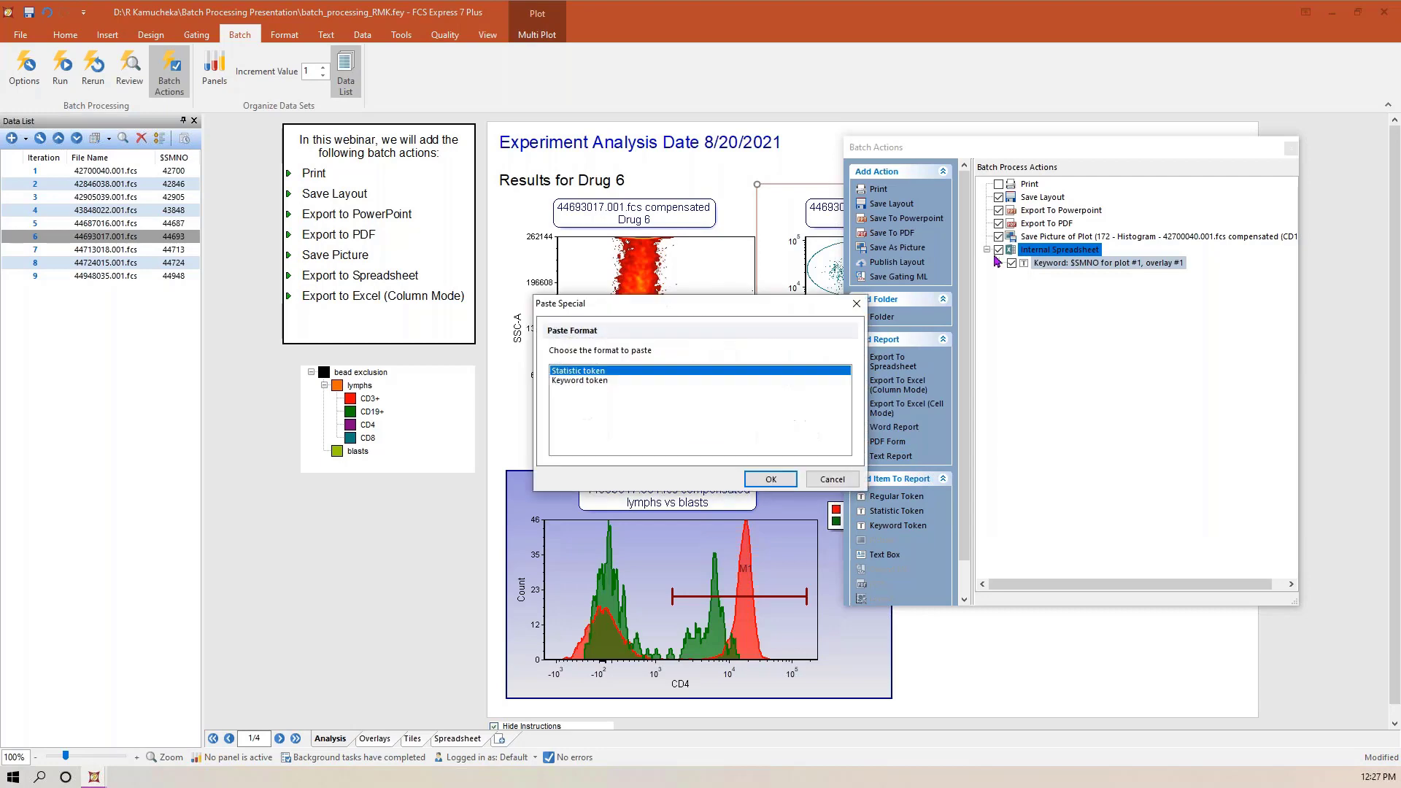
left_click(763, 479)
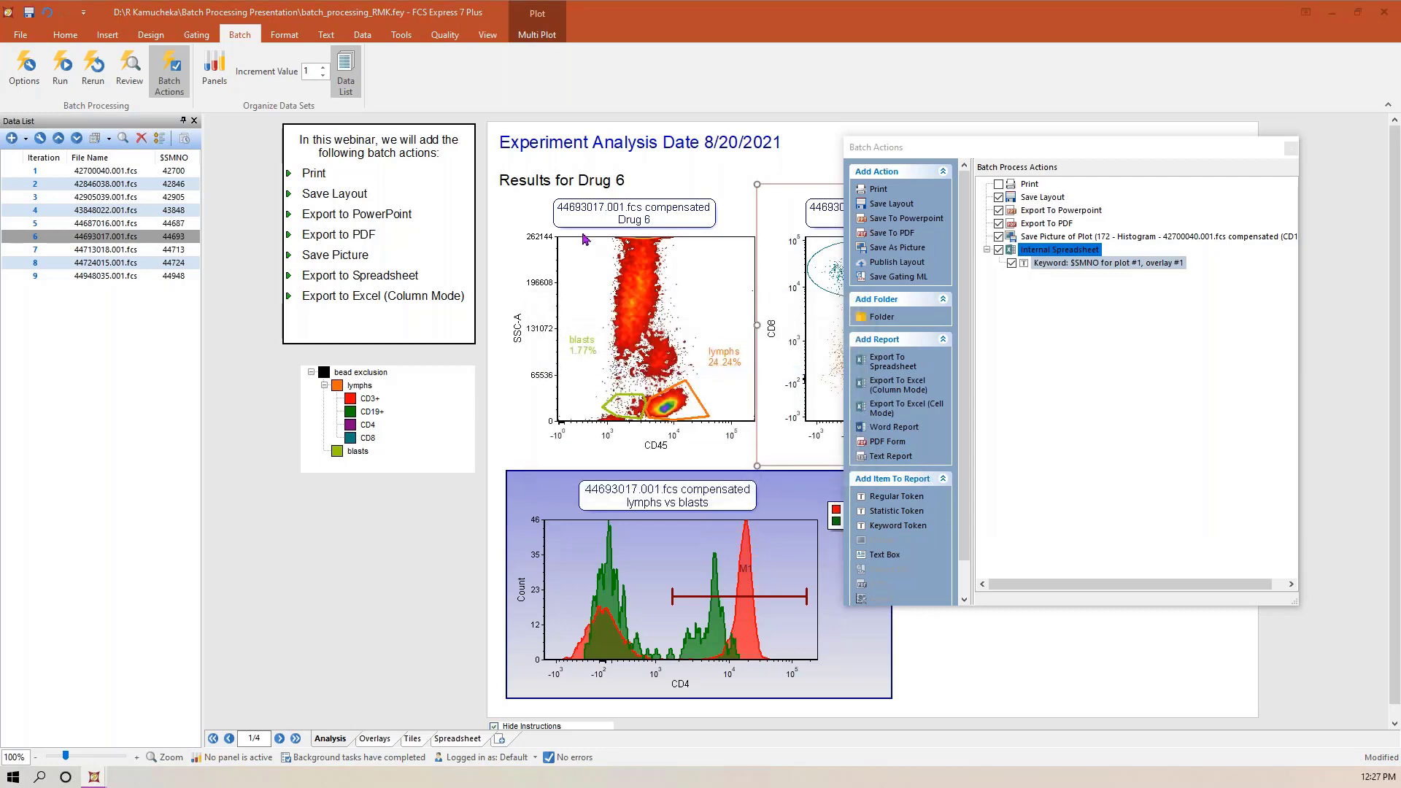
left_click(523, 279)
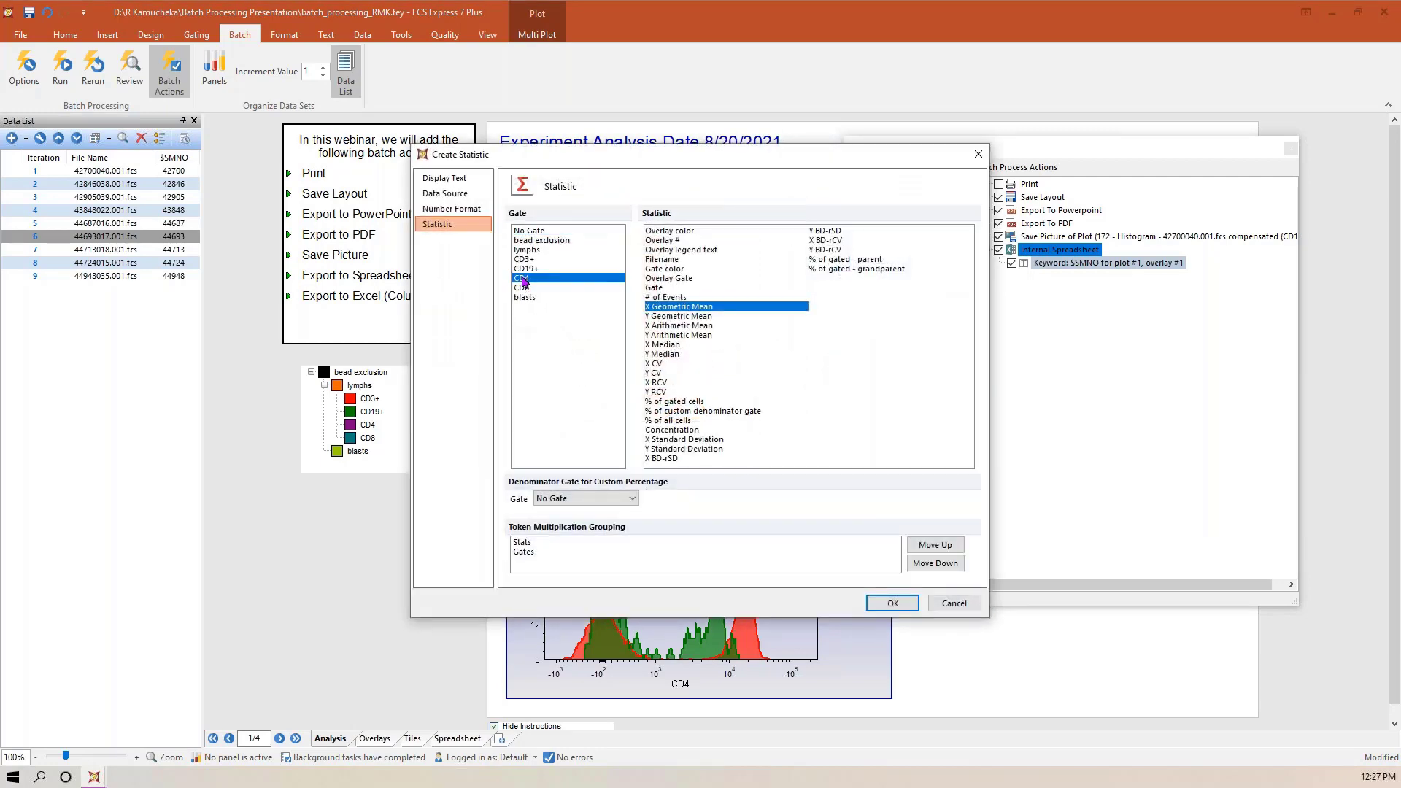
left_click(524, 288, "ctrl")
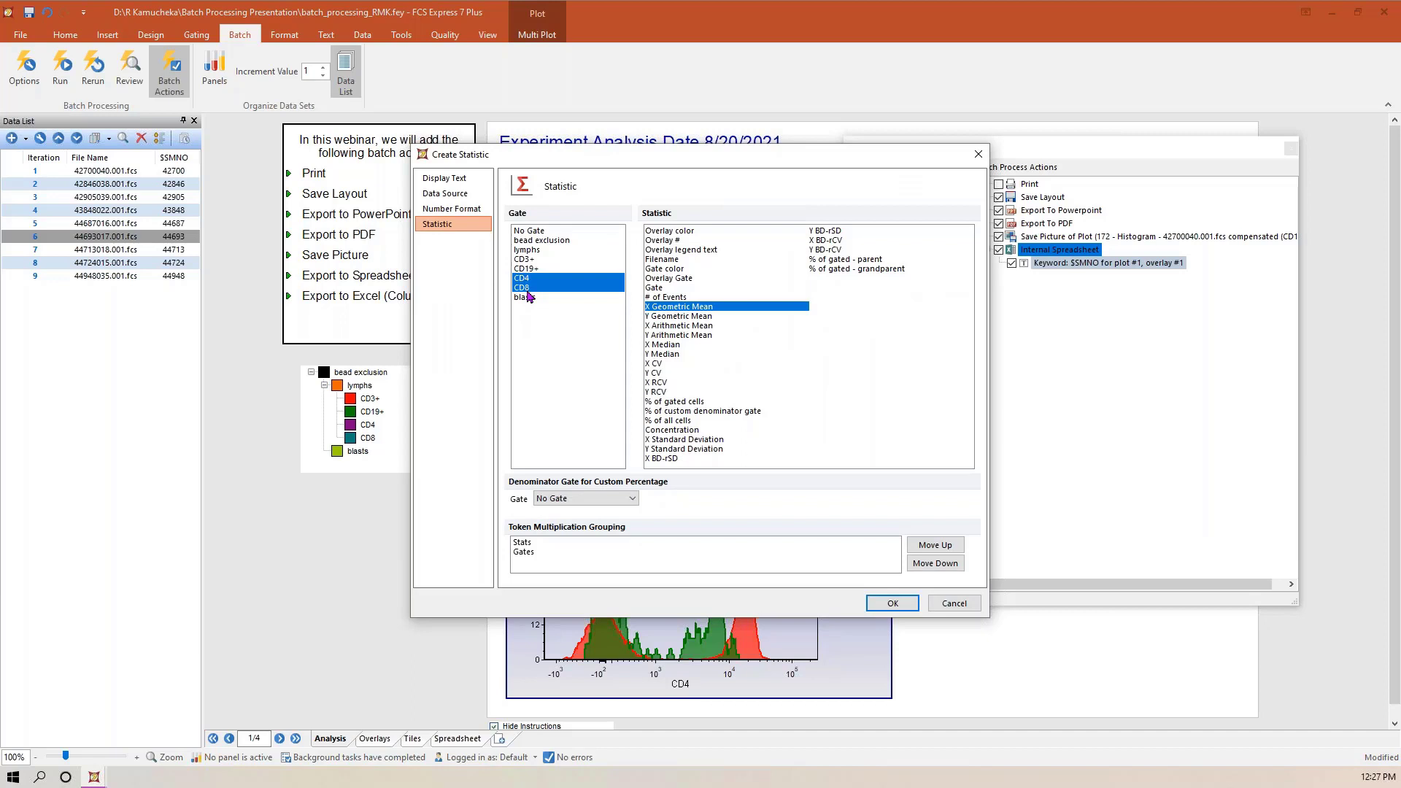
left_click(665, 298)
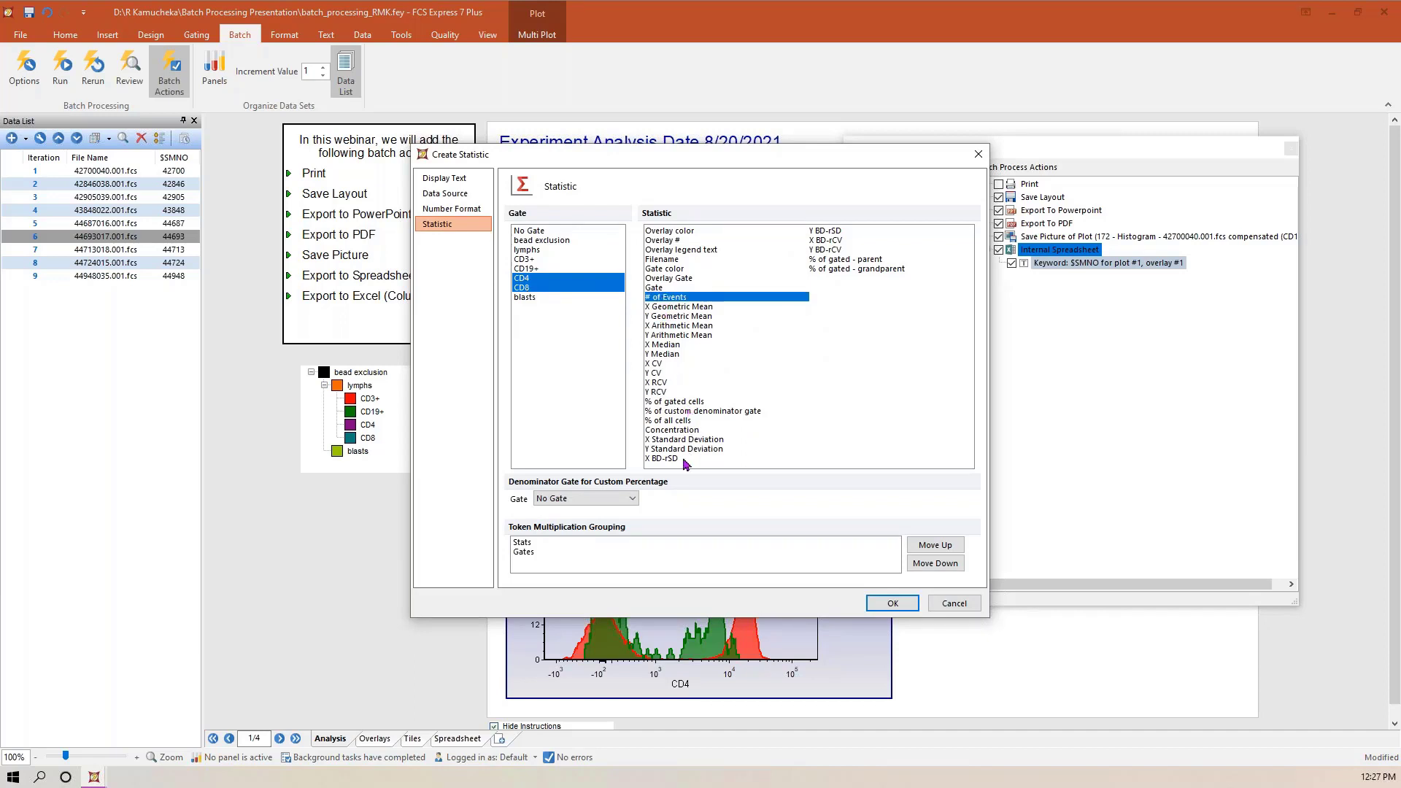
left_click(677, 421, "ctrl")
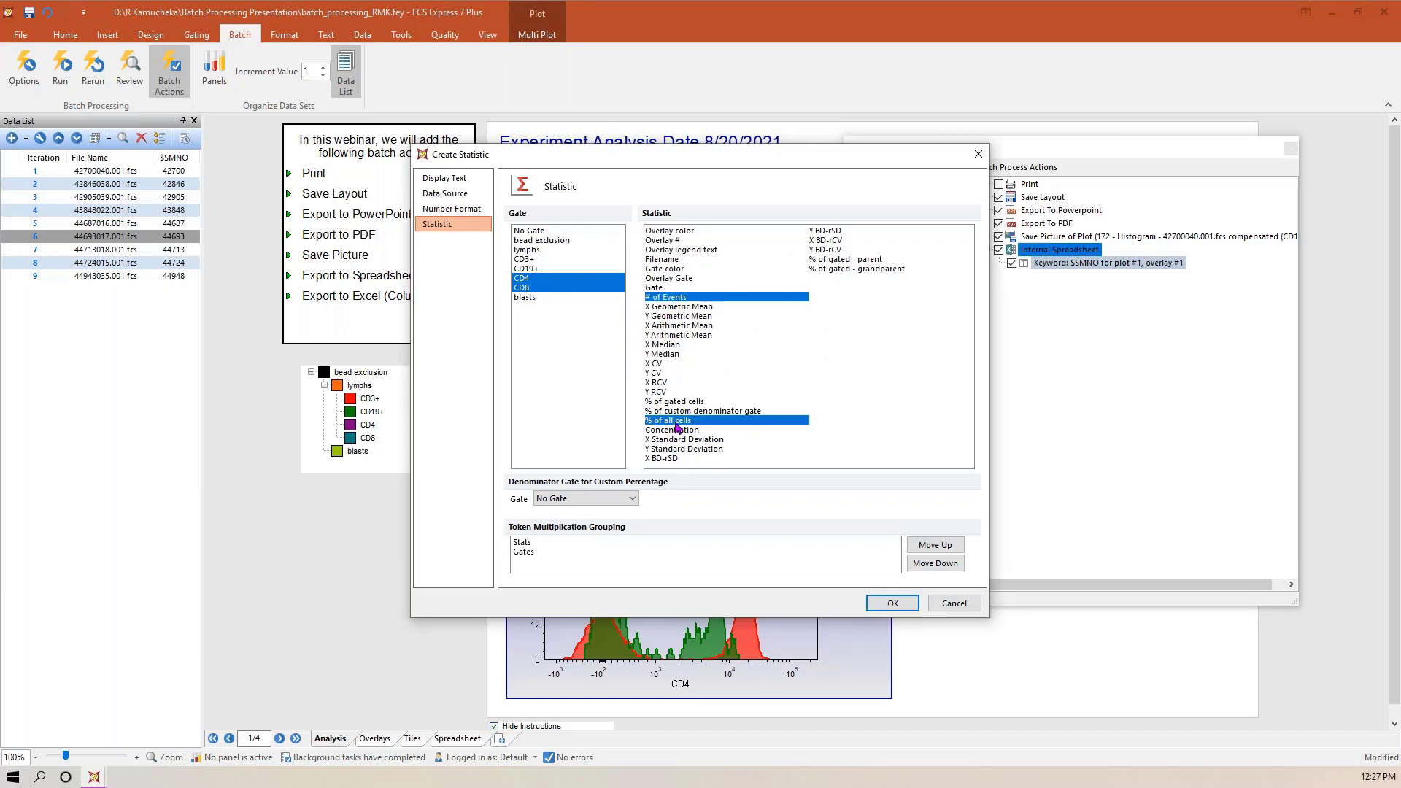
left_click(891, 605)
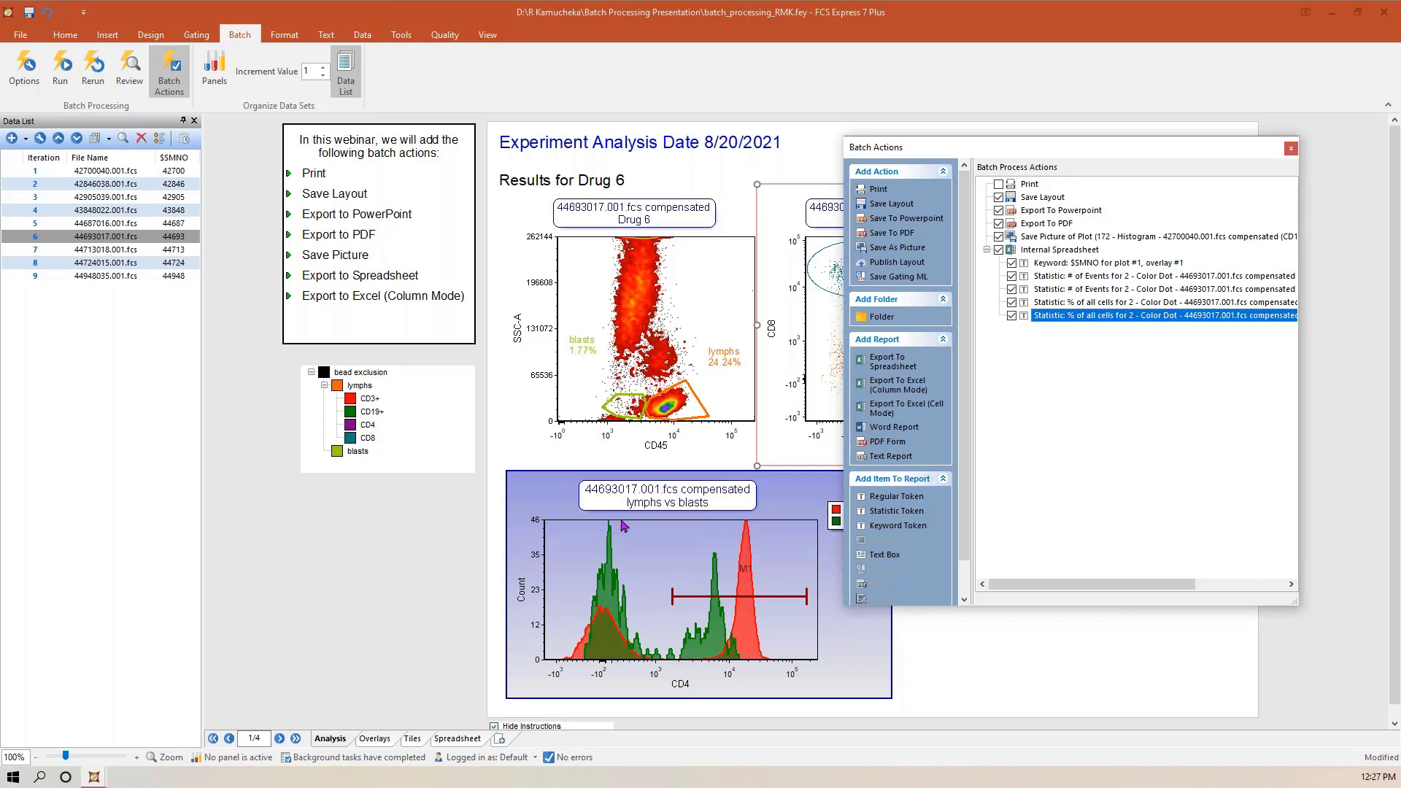
- Add the CD4/8 ratio custom token to the Internal Spreadsheet action and place it right after the two # of Events statistics
left_click(487, 36)
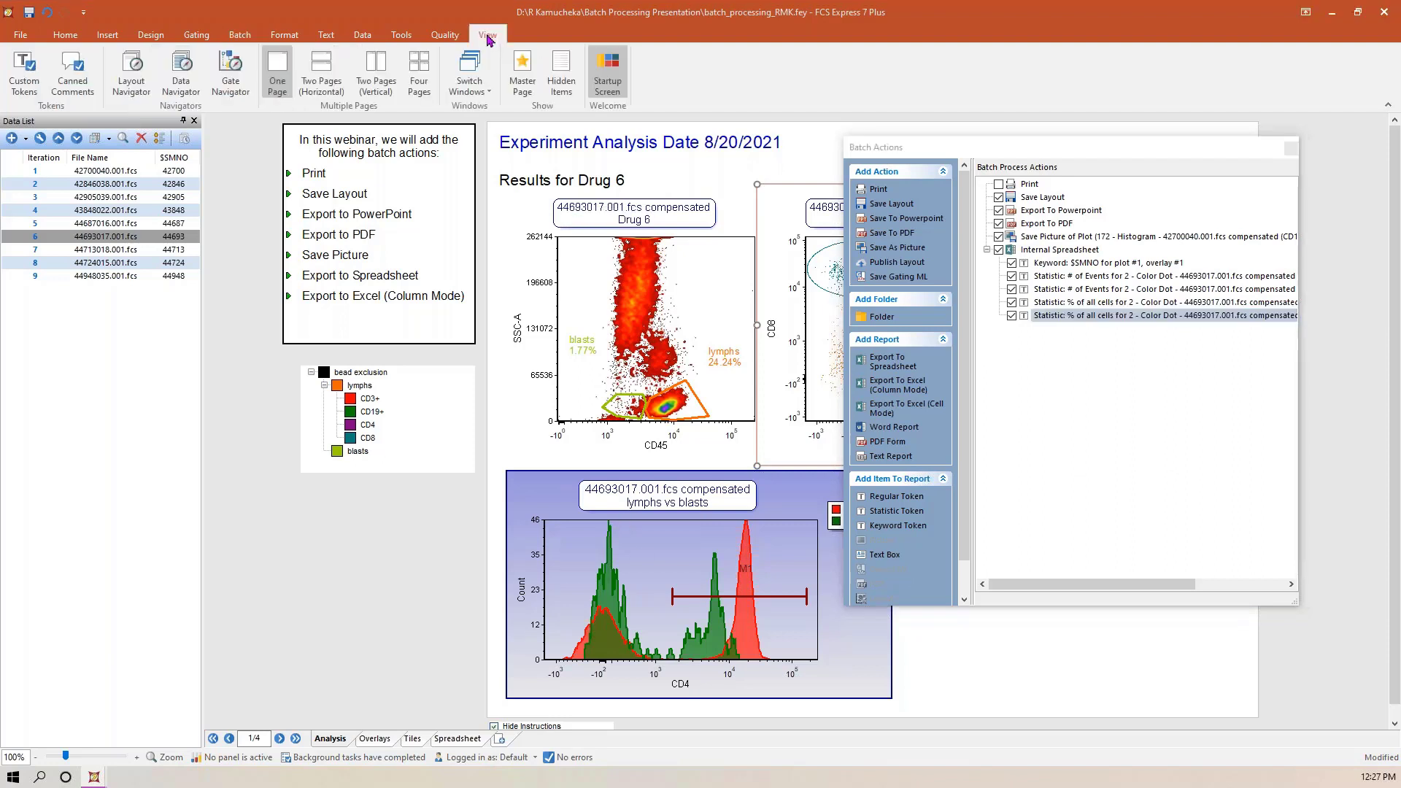
left_click(30, 82)
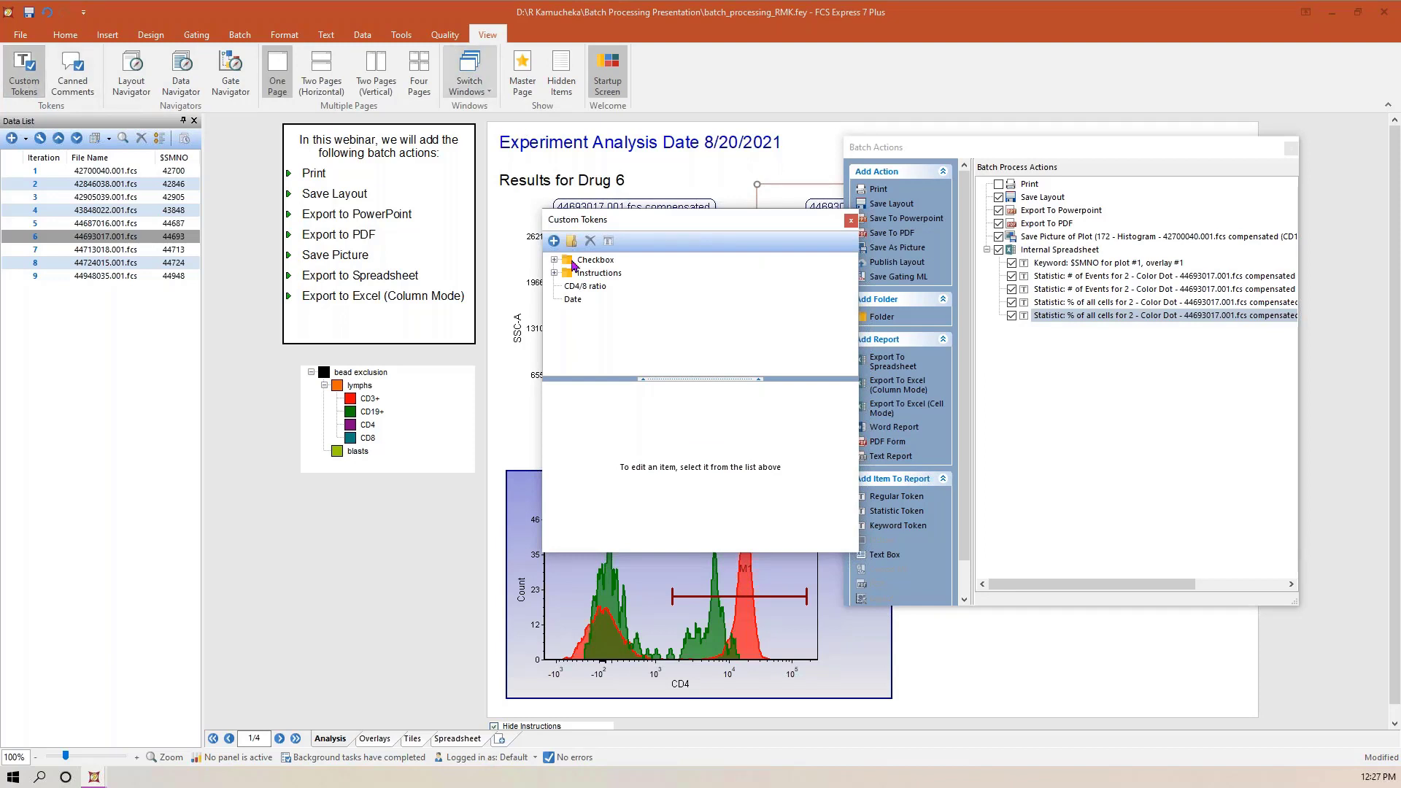
left_click(593, 287)
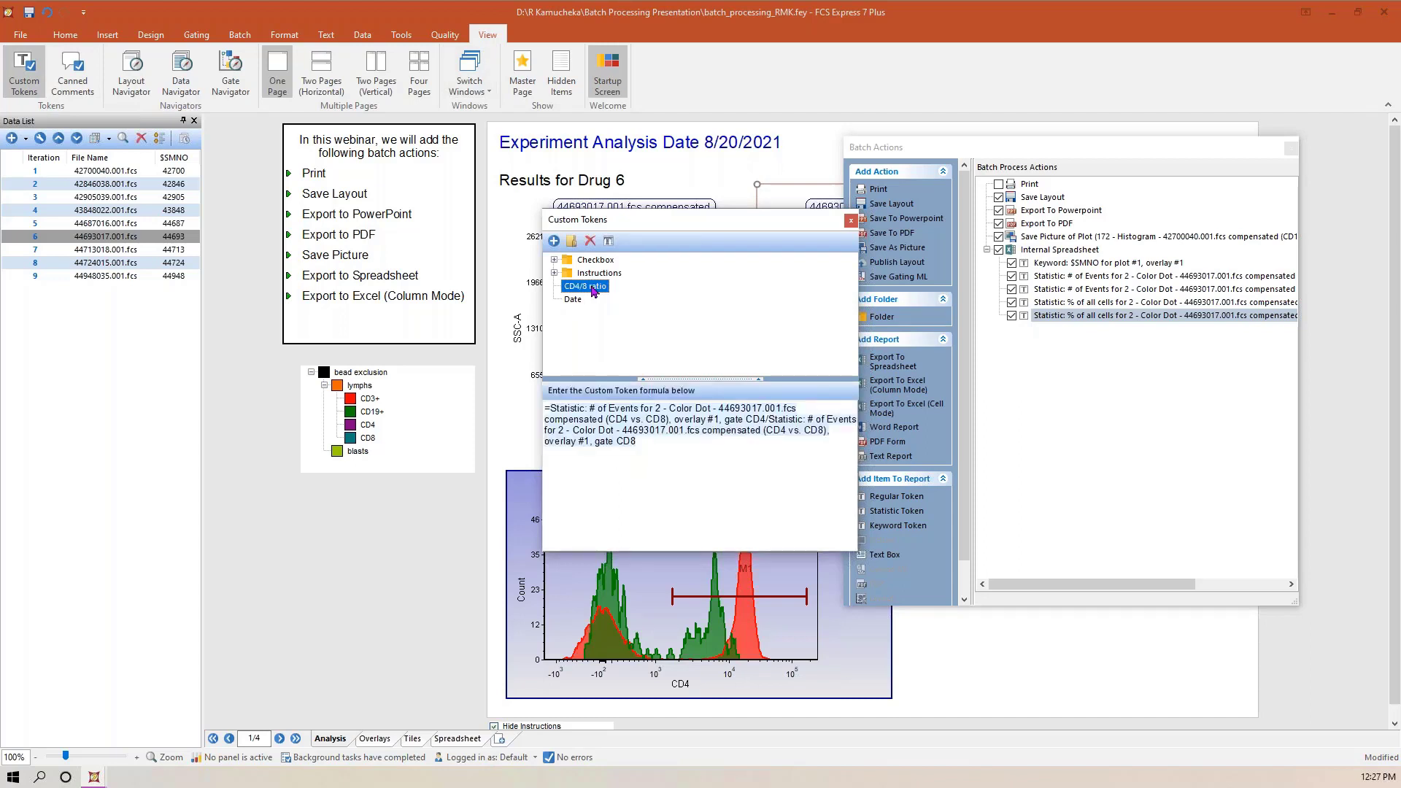
left_click_drag(592, 290, 1046, 257)
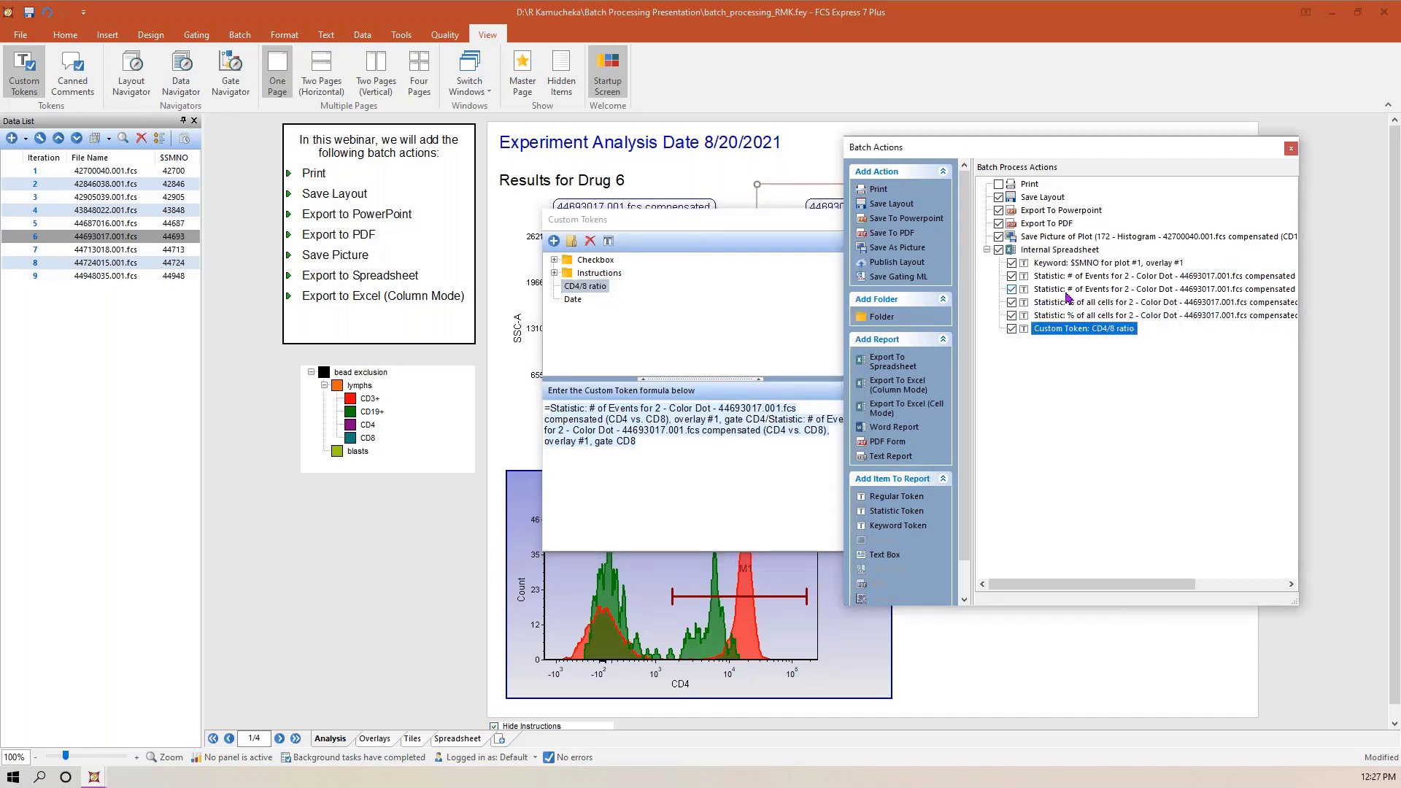
left_click(830, 230)
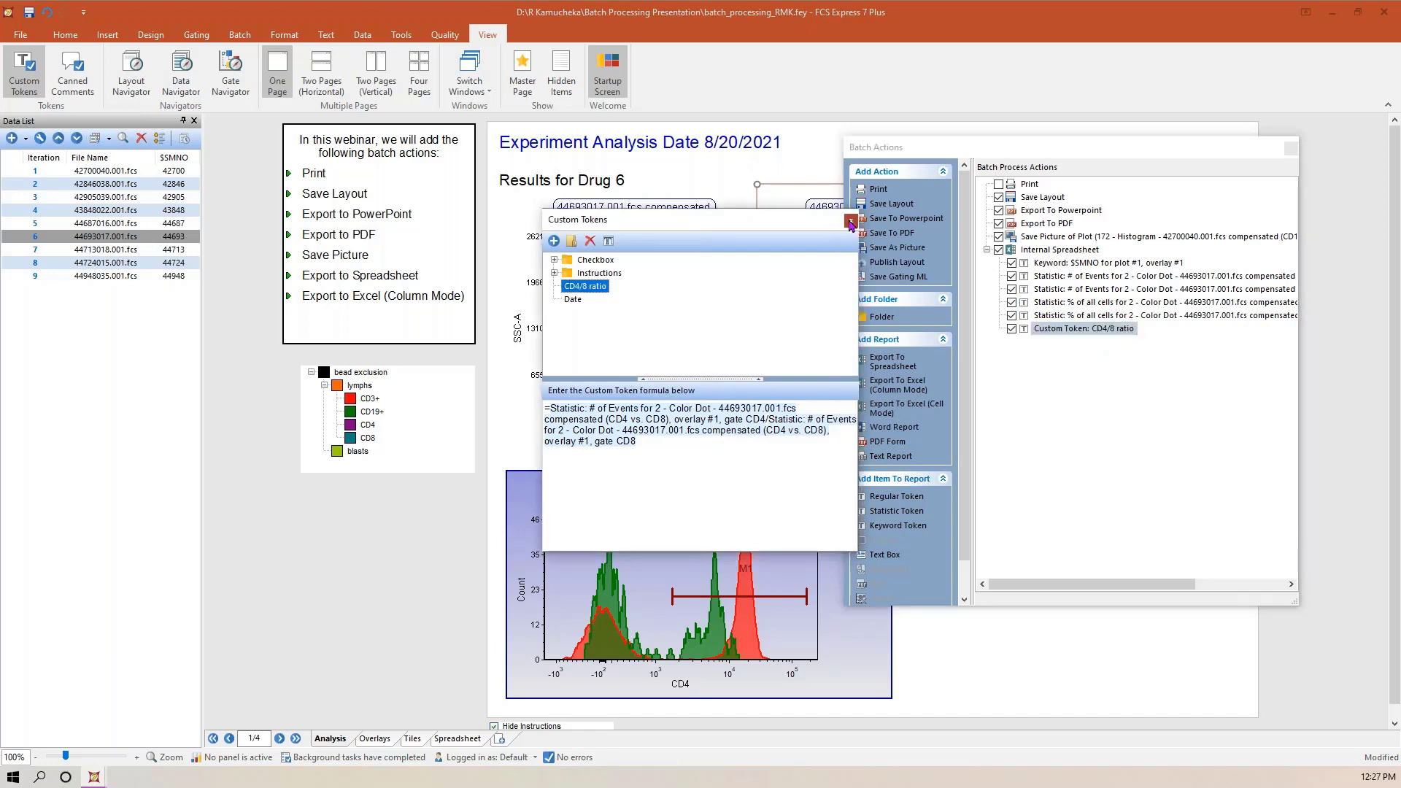
left_click(850, 221)
left_click_drag(1040, 336, 1001, 303)
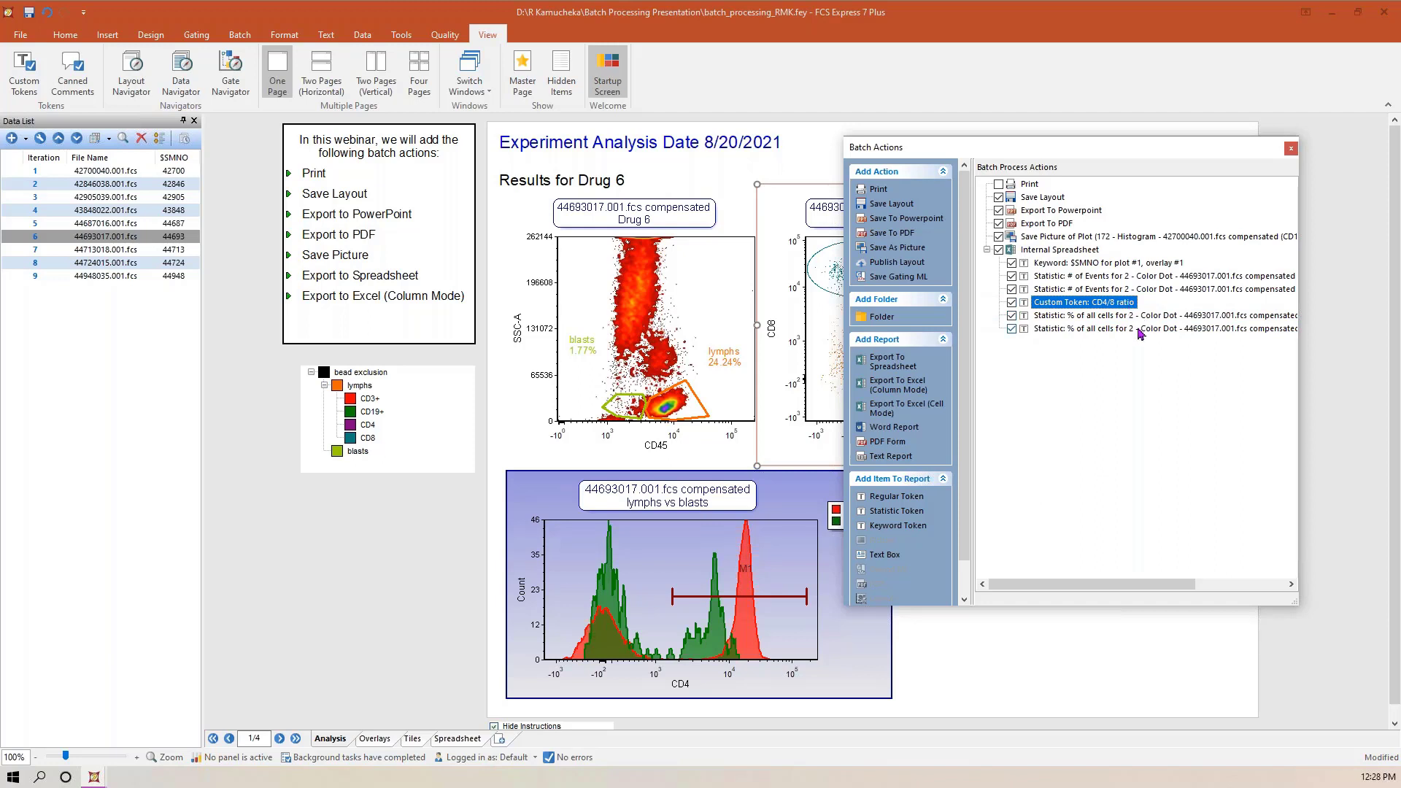
- Add # of Events and % of all cells statistic tokens for the lymphs and blasts gates from the CD45 density plot to the Internal Spreadsheet action
left_click(719, 335)
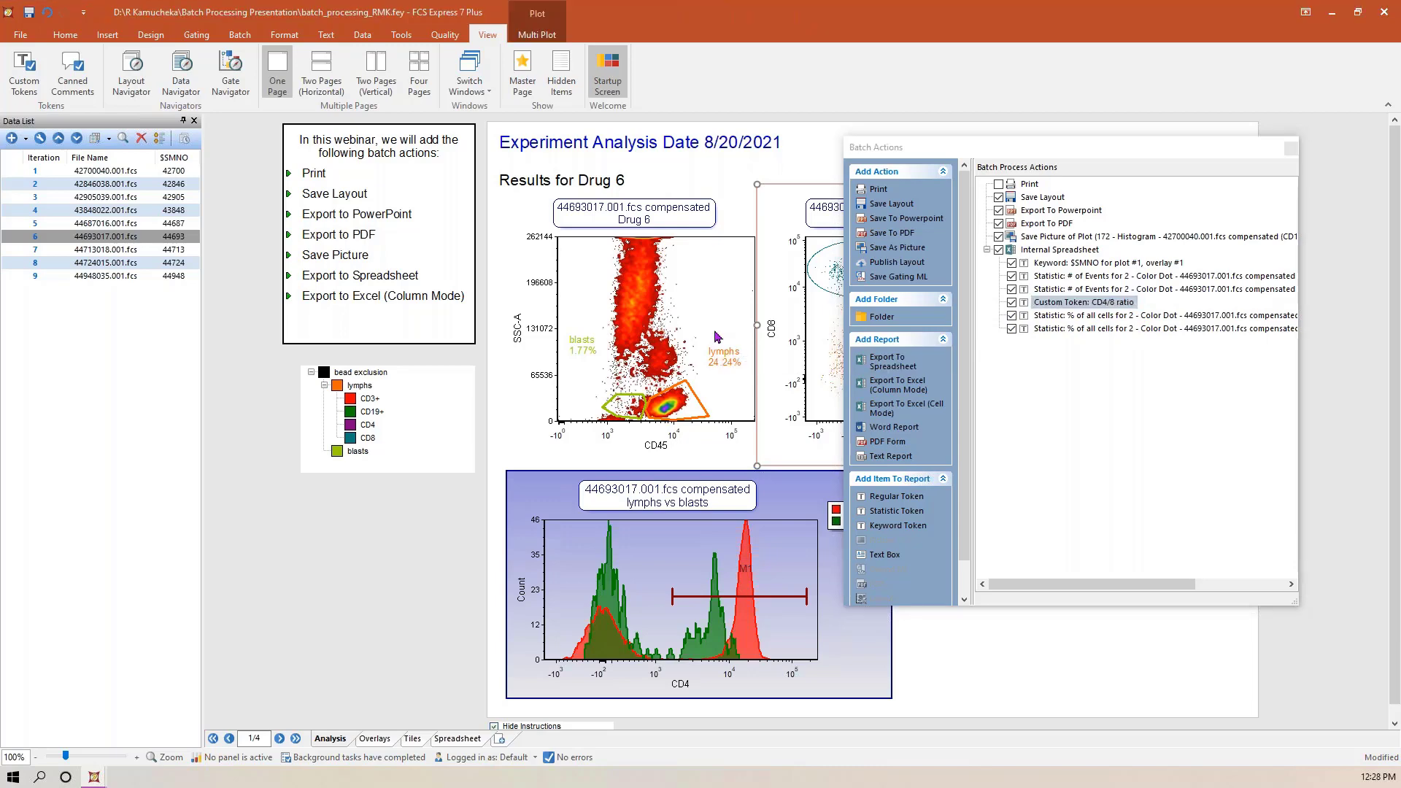
left_click_drag(716, 181, 1038, 256)
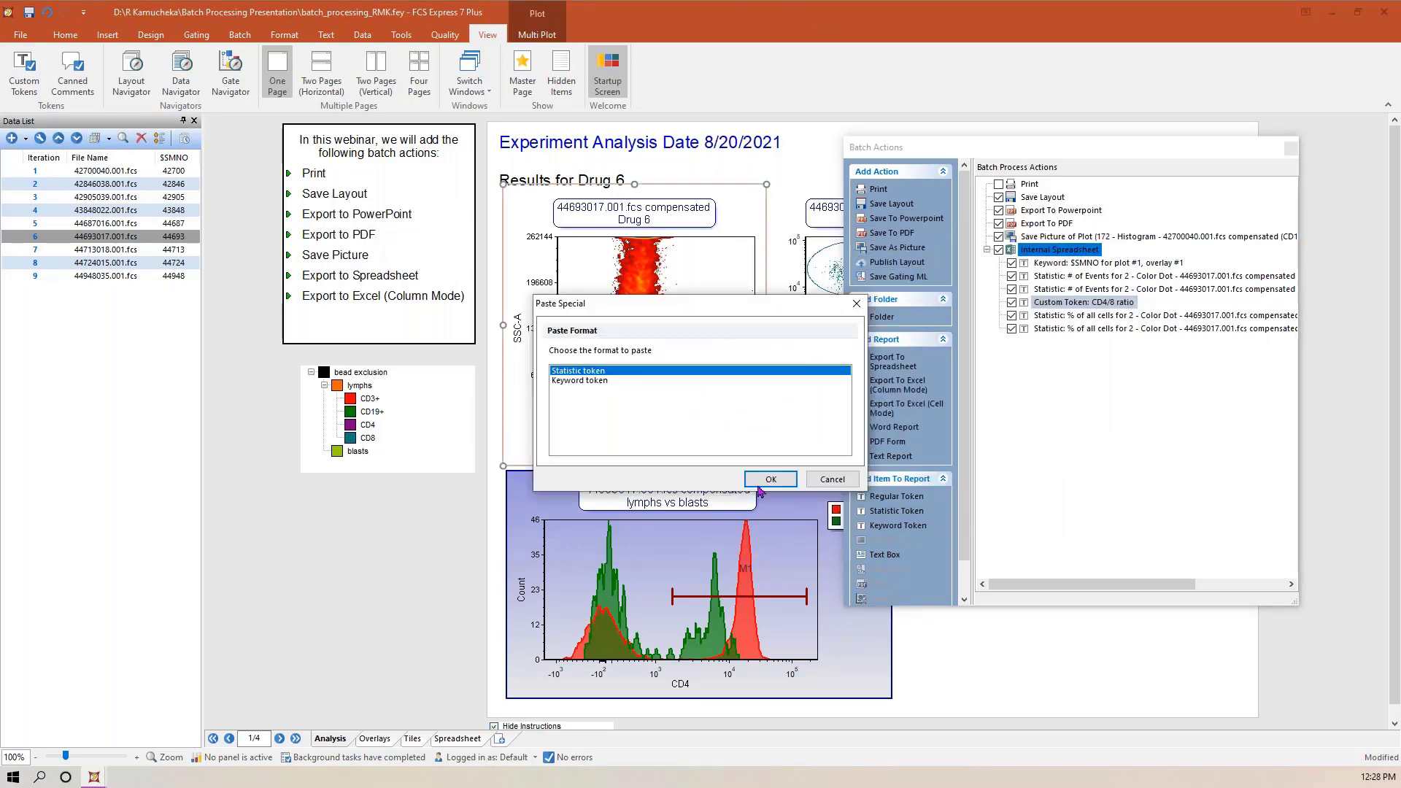
left_click(759, 485)
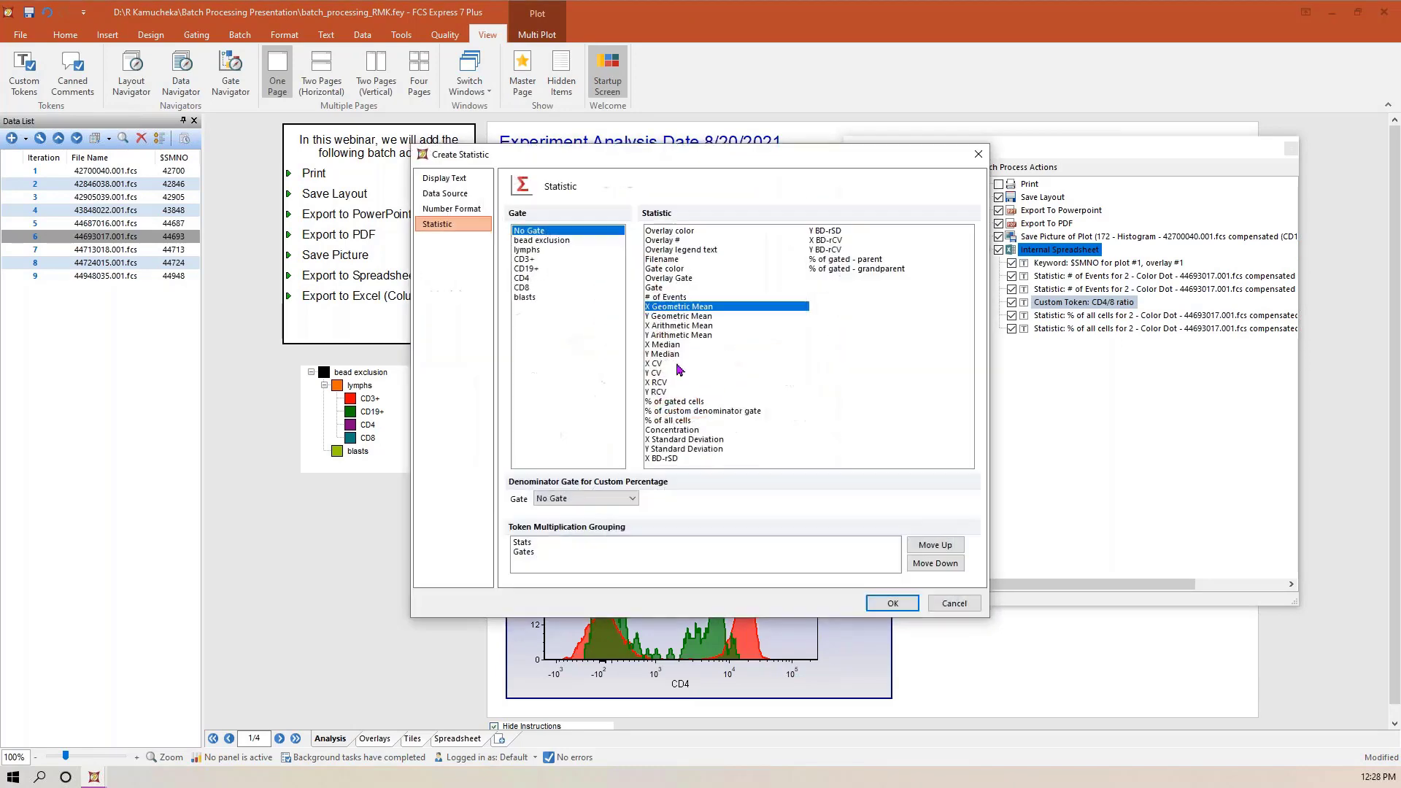
left_click(528, 250)
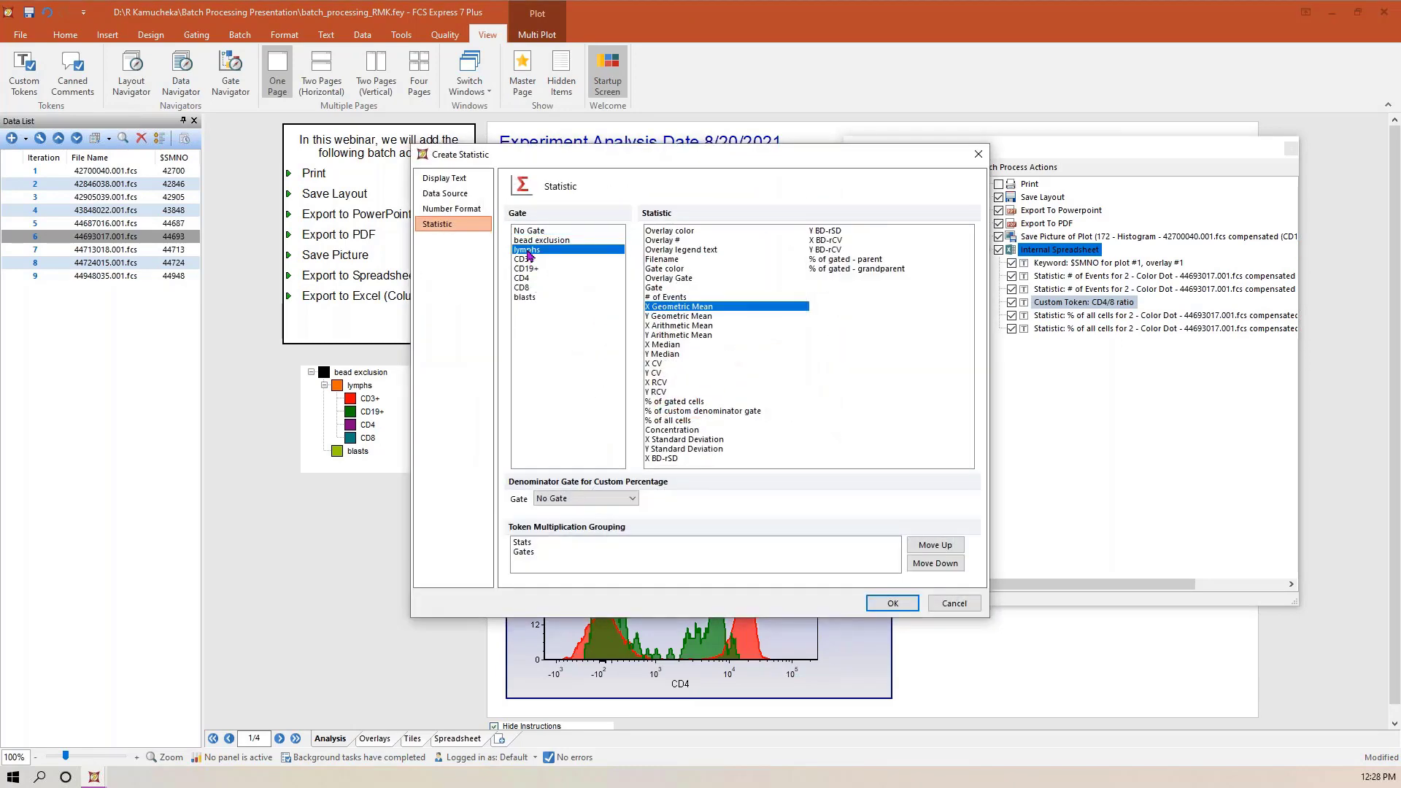
left_click(535, 297, "ctrl")
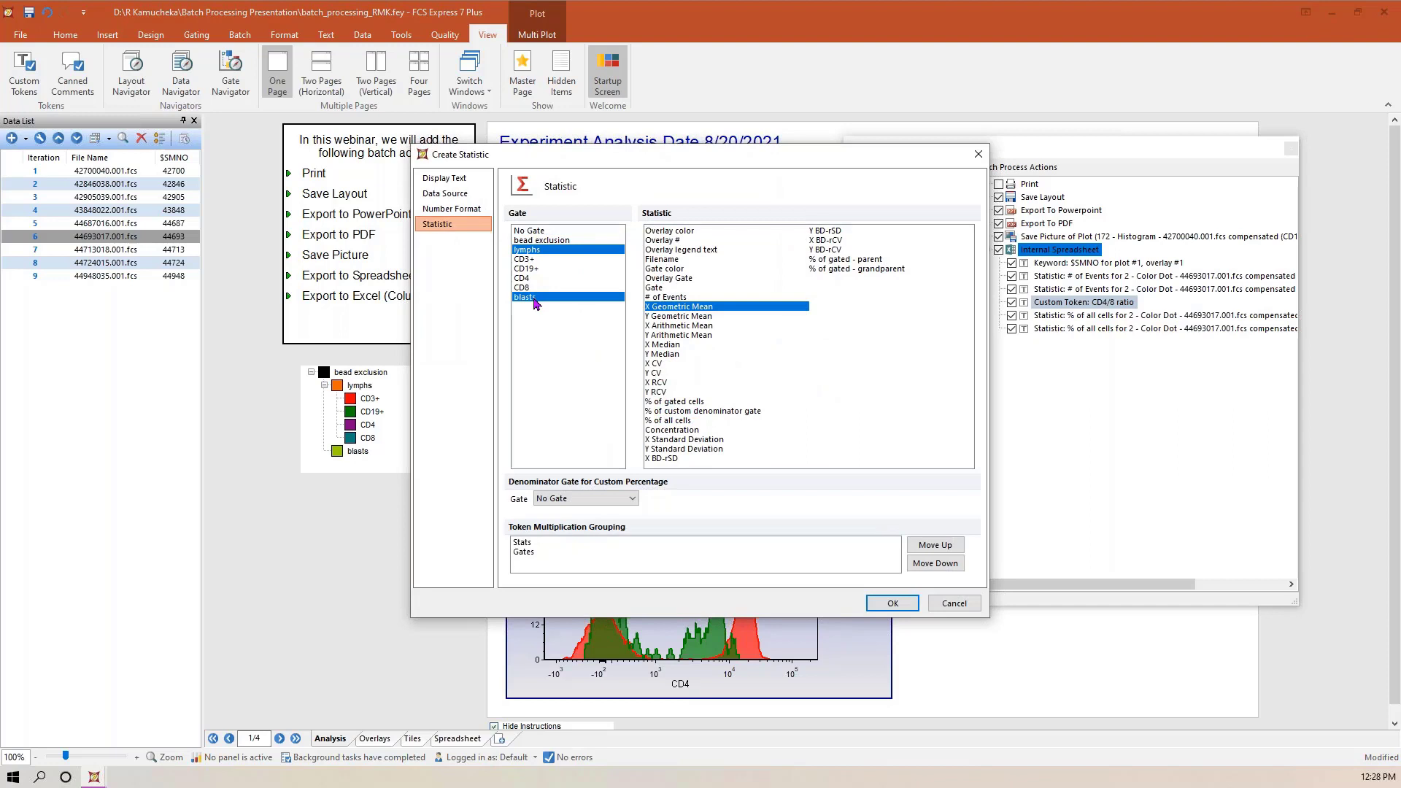
left_click(661, 298)
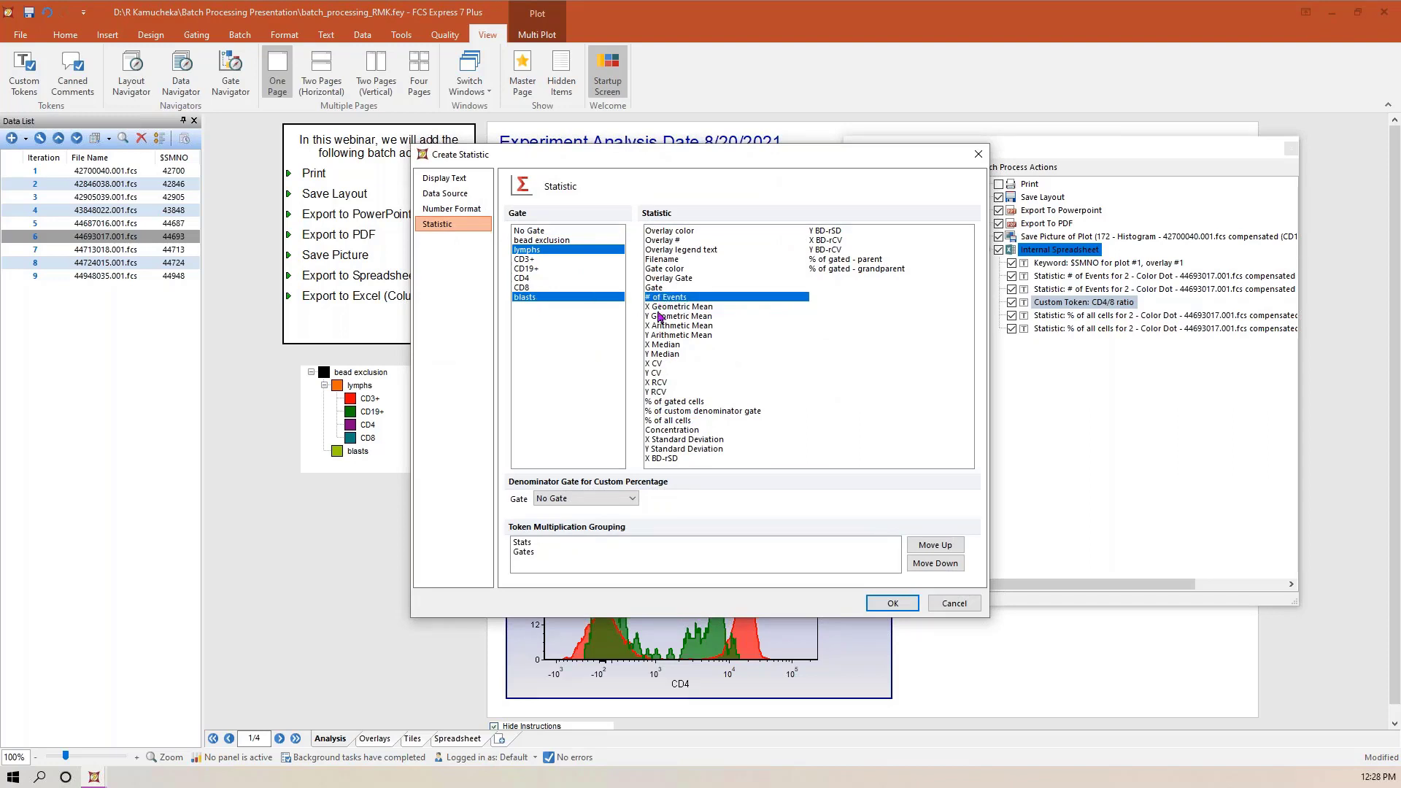
left_click(683, 421, "ctrl")
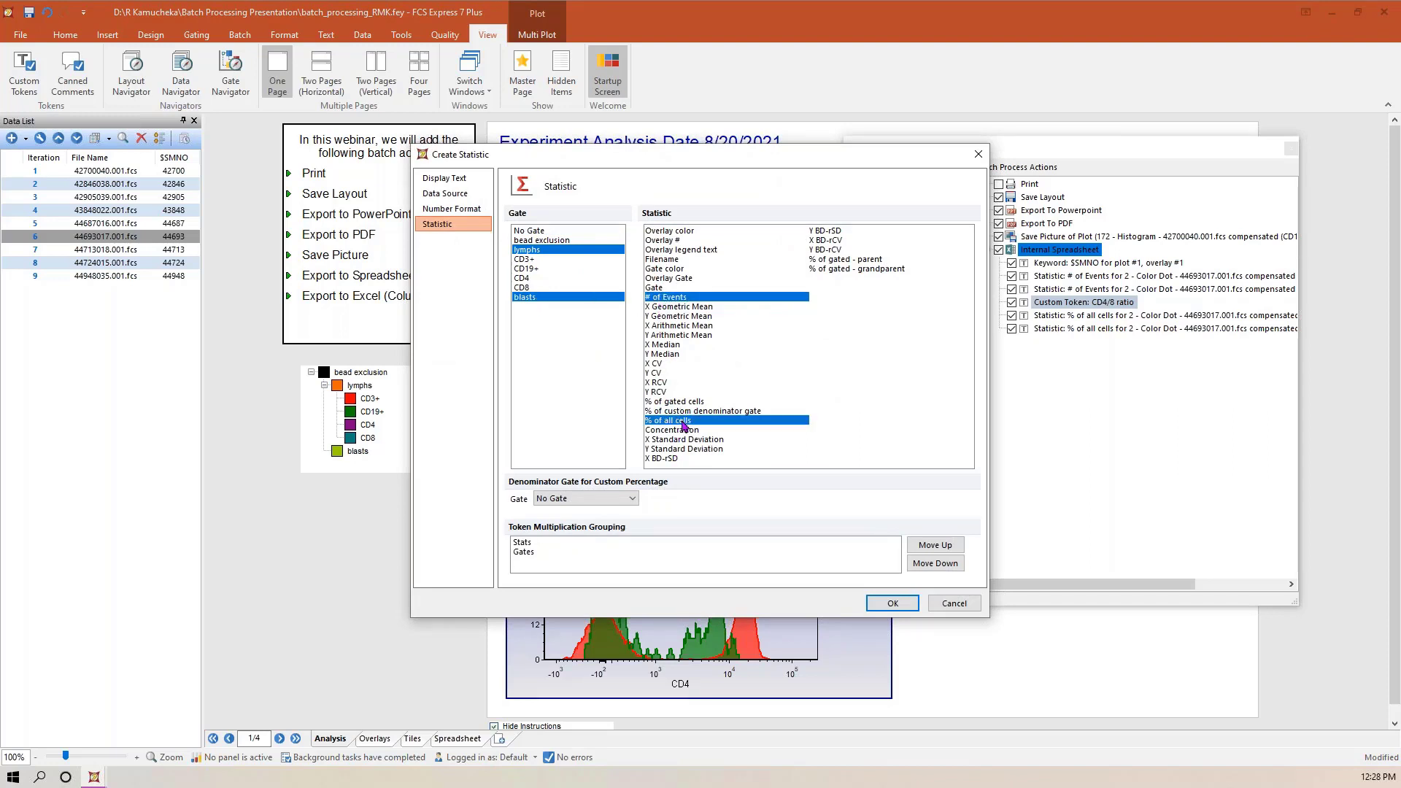
left_click(894, 603)
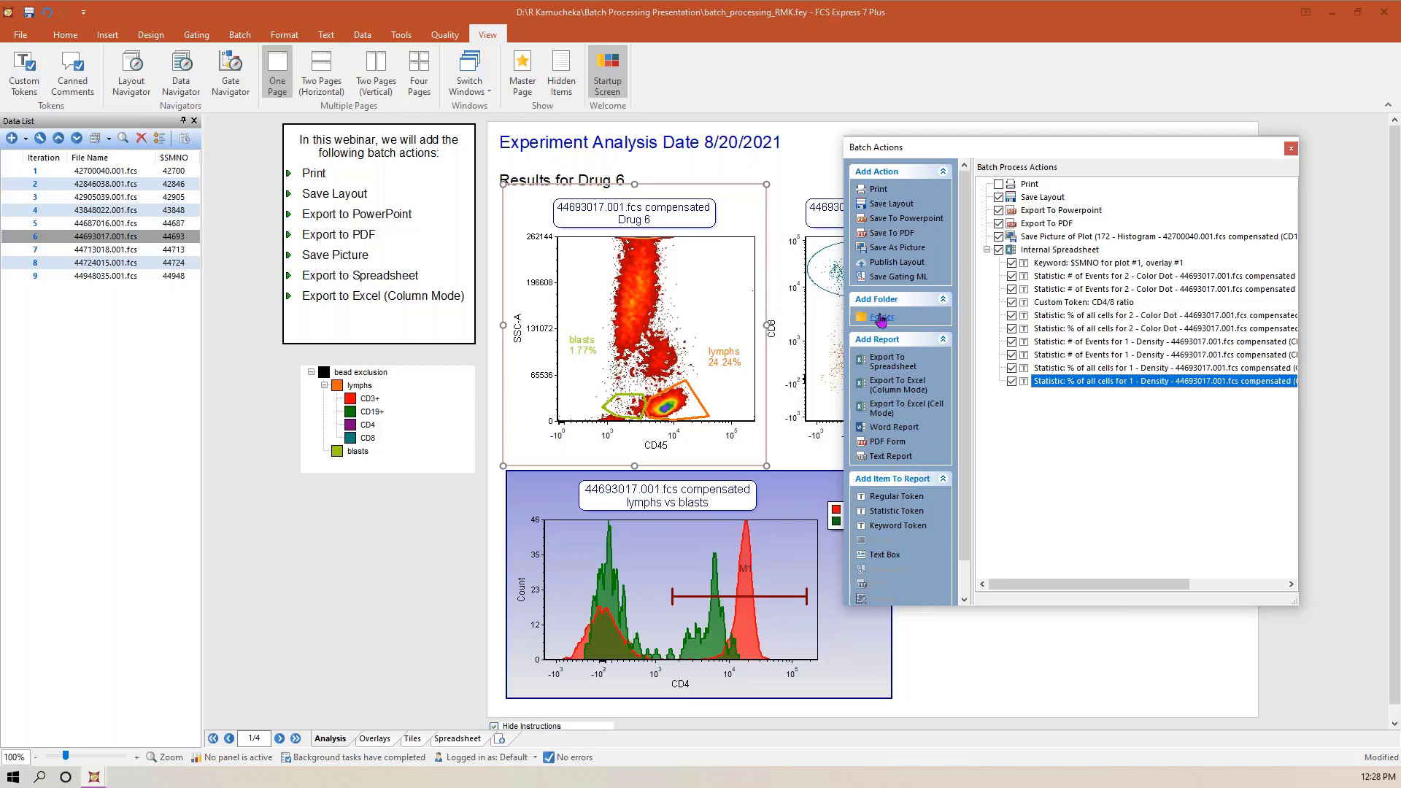
- Add an Export To Excel (Column Mode) batch action that saves to a new file BP.xlsx in the Batch Processing Presentation folder
left_click(892, 386)
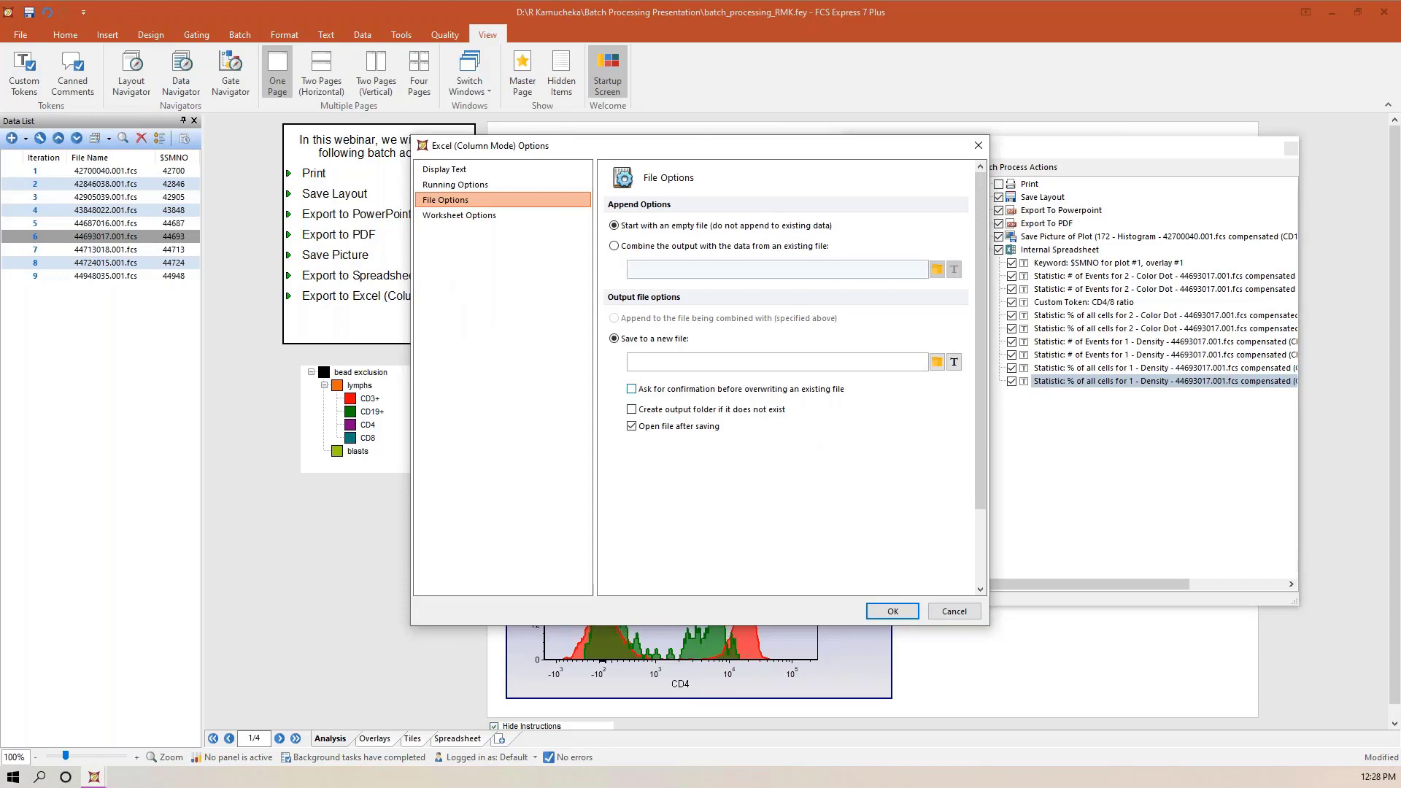
left_click(937, 367)
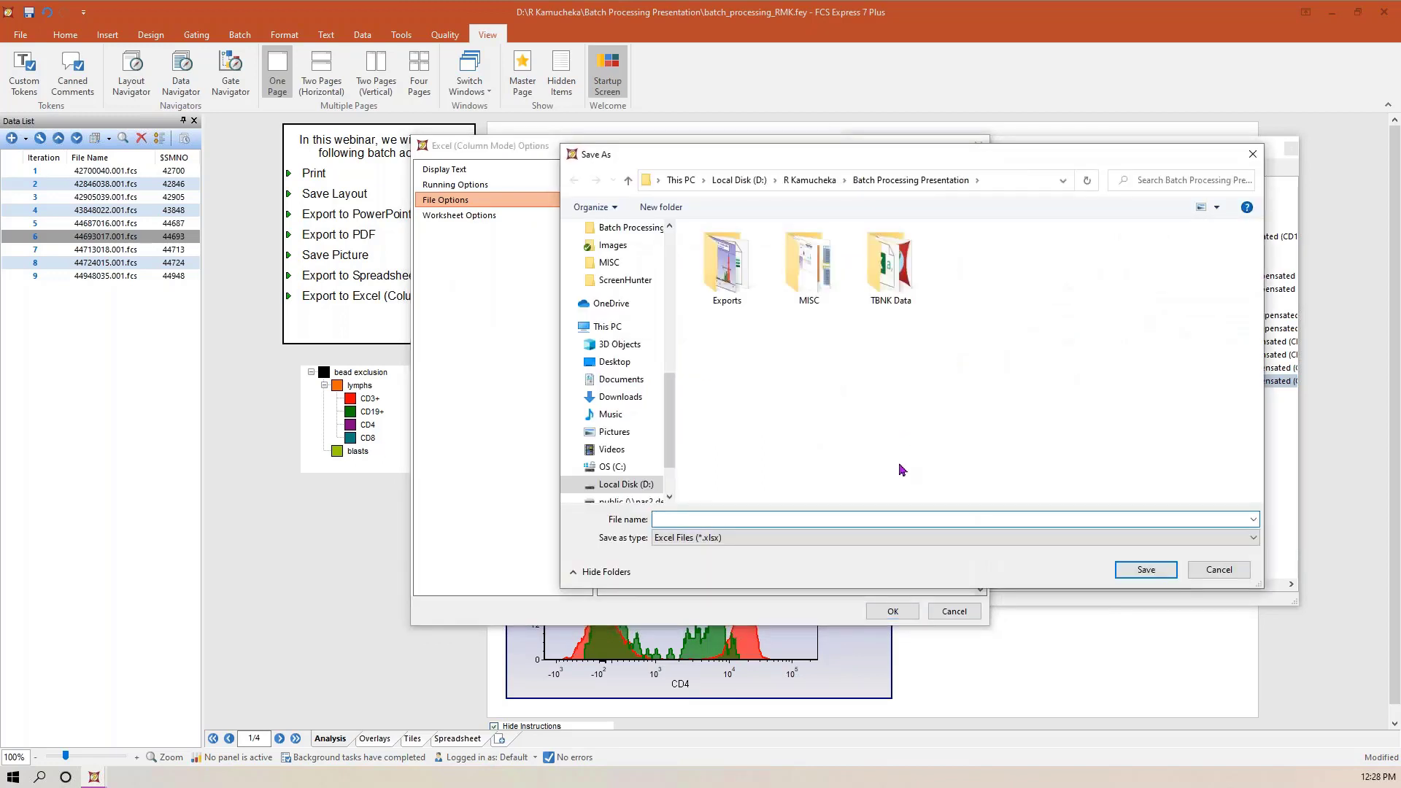
type("BP")
left_click(1128, 565)
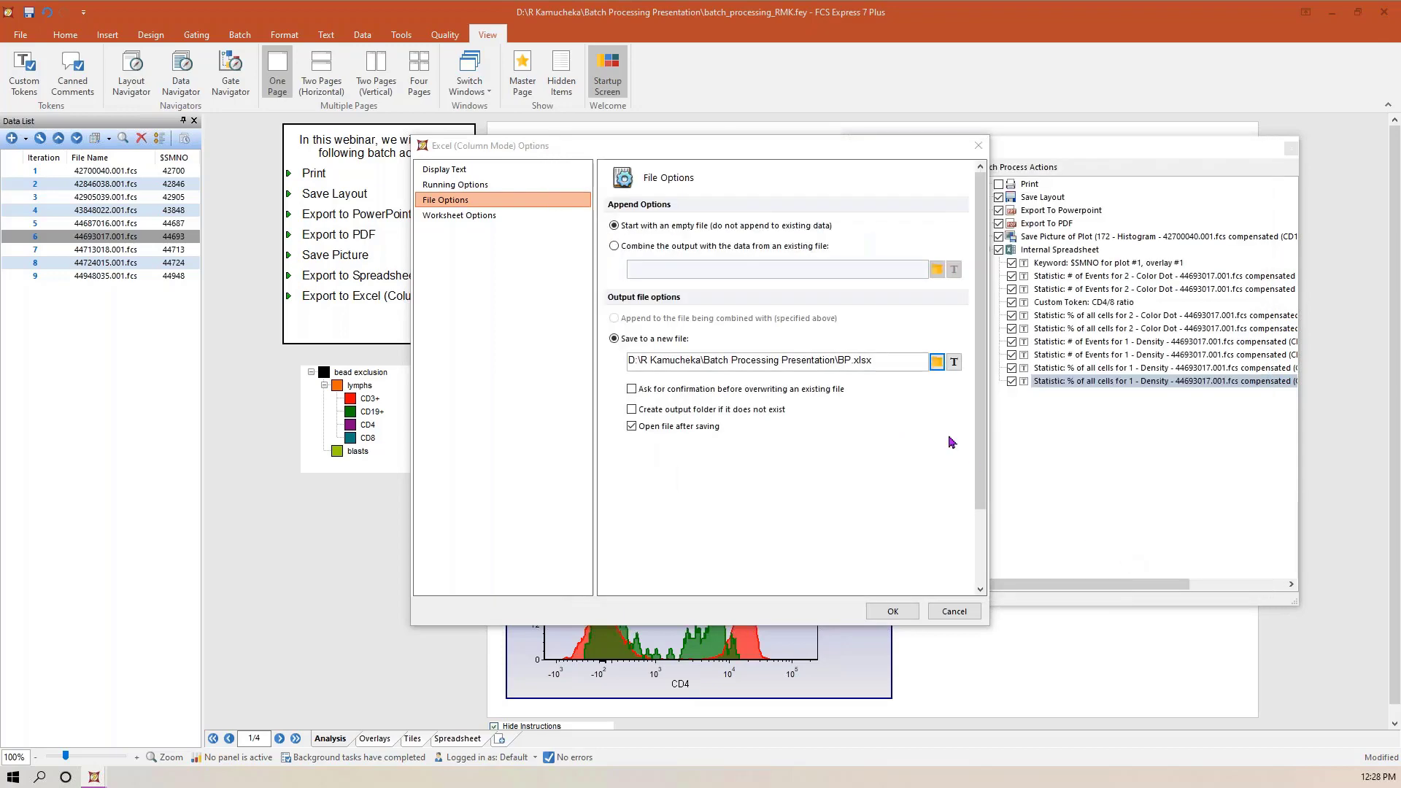
- Replace the BP part of the Excel output path with a Keyword token for EXPERIMENT
left_click(851, 359)
key("BackSpace")
key("BackSpace")
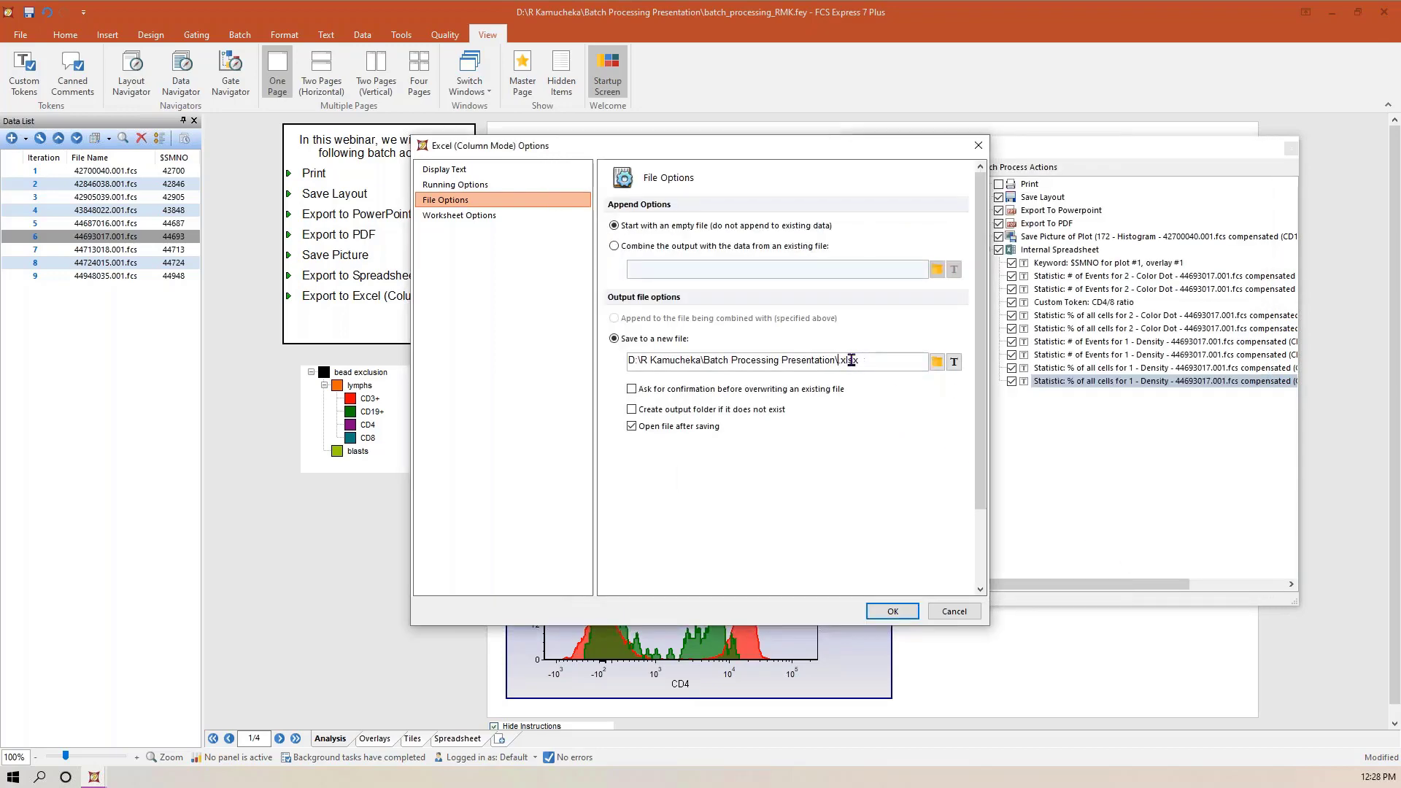
left_click(954, 363)
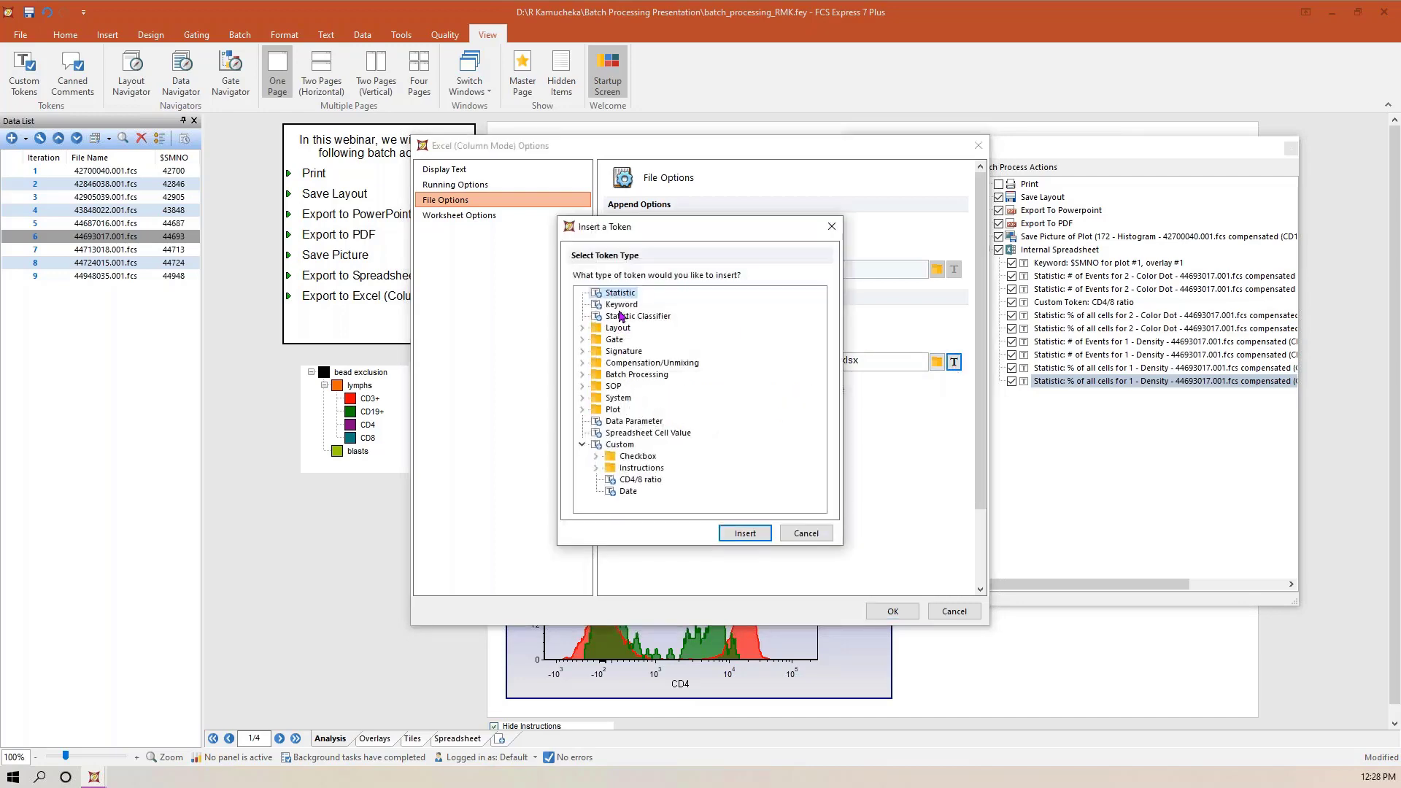
left_click(618, 305)
left_click(741, 534)
left_click(467, 260)
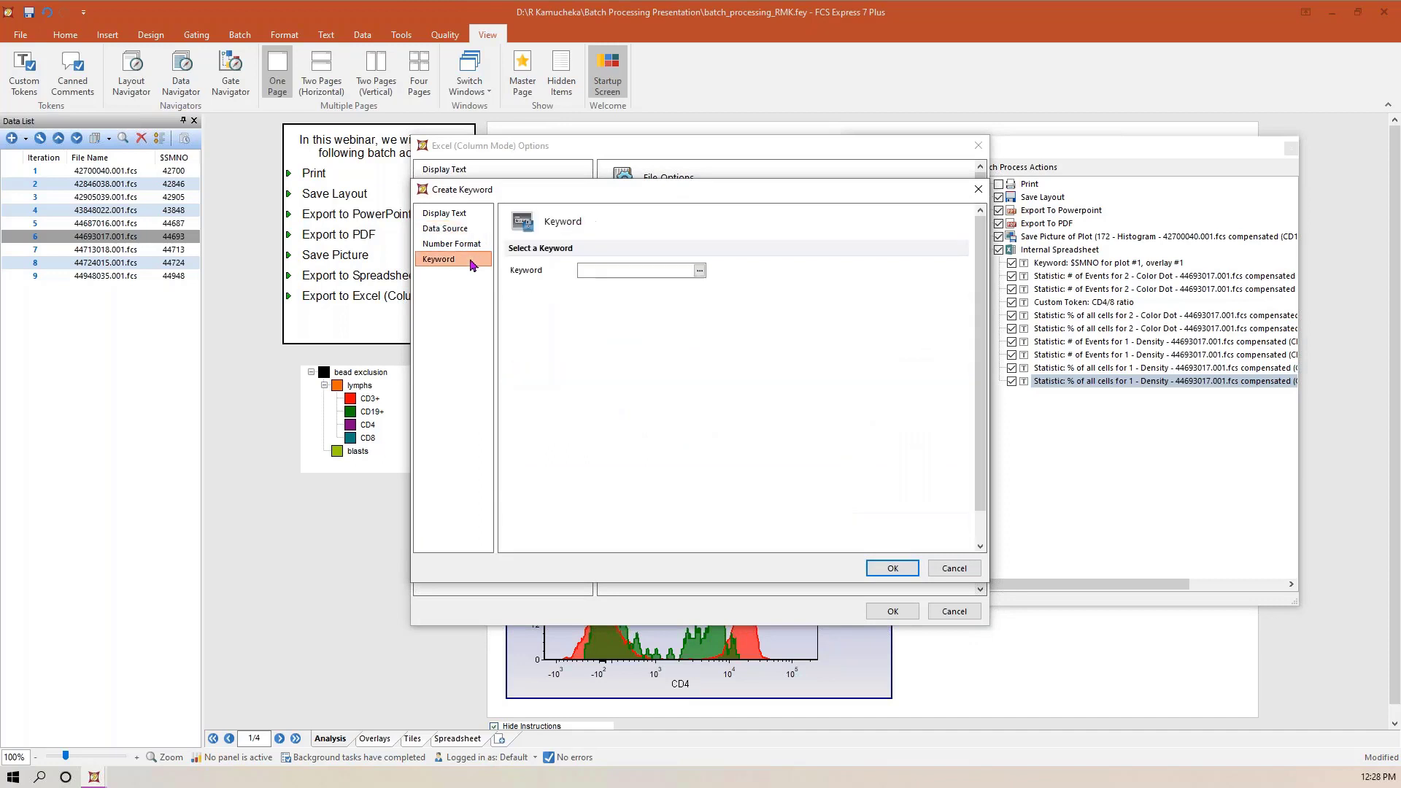
left_click(631, 270)
type("EXPERIMENT")
left_click(892, 568)
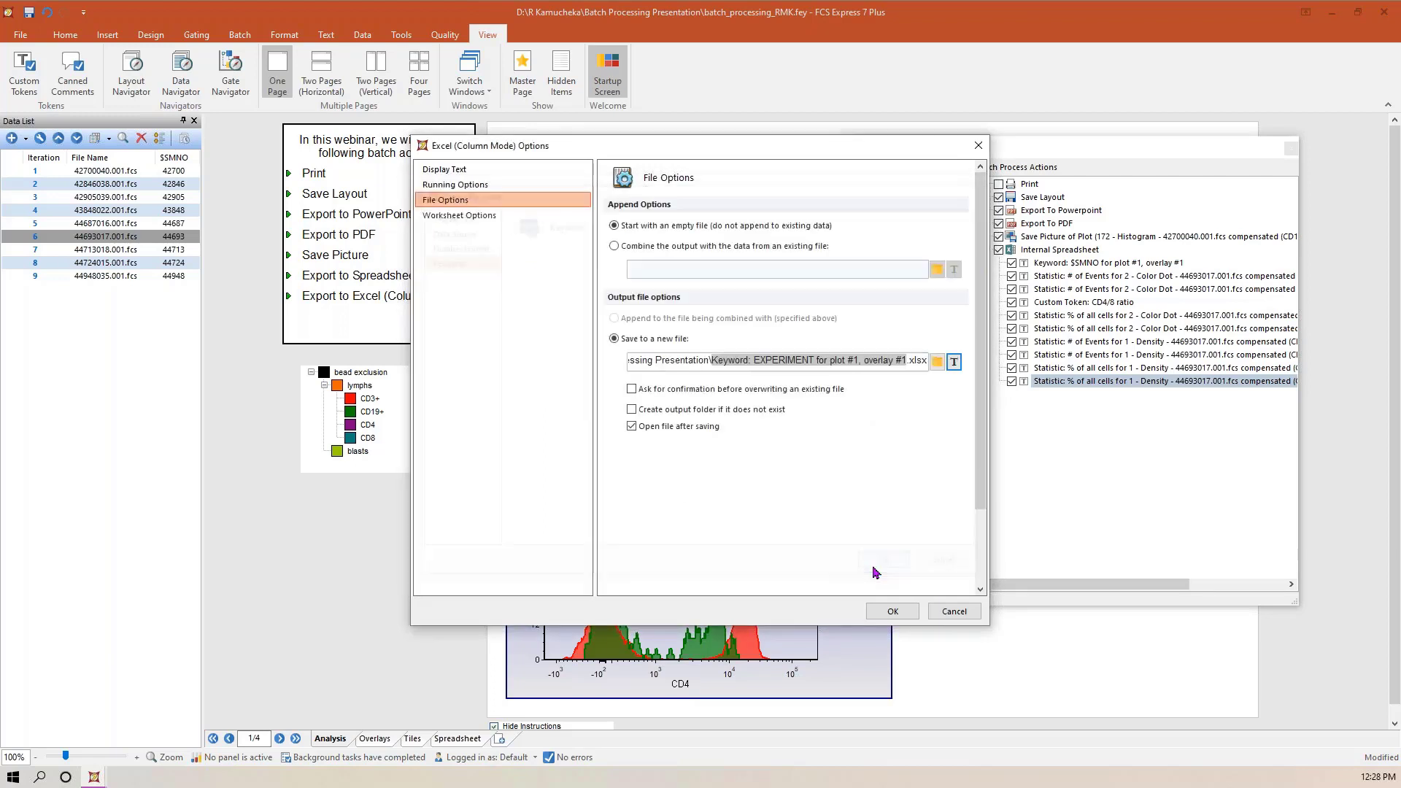
- Append a backslash and the Date custom token after the EXPERIMENT keyword in the Excel output path
left_click(906, 360)
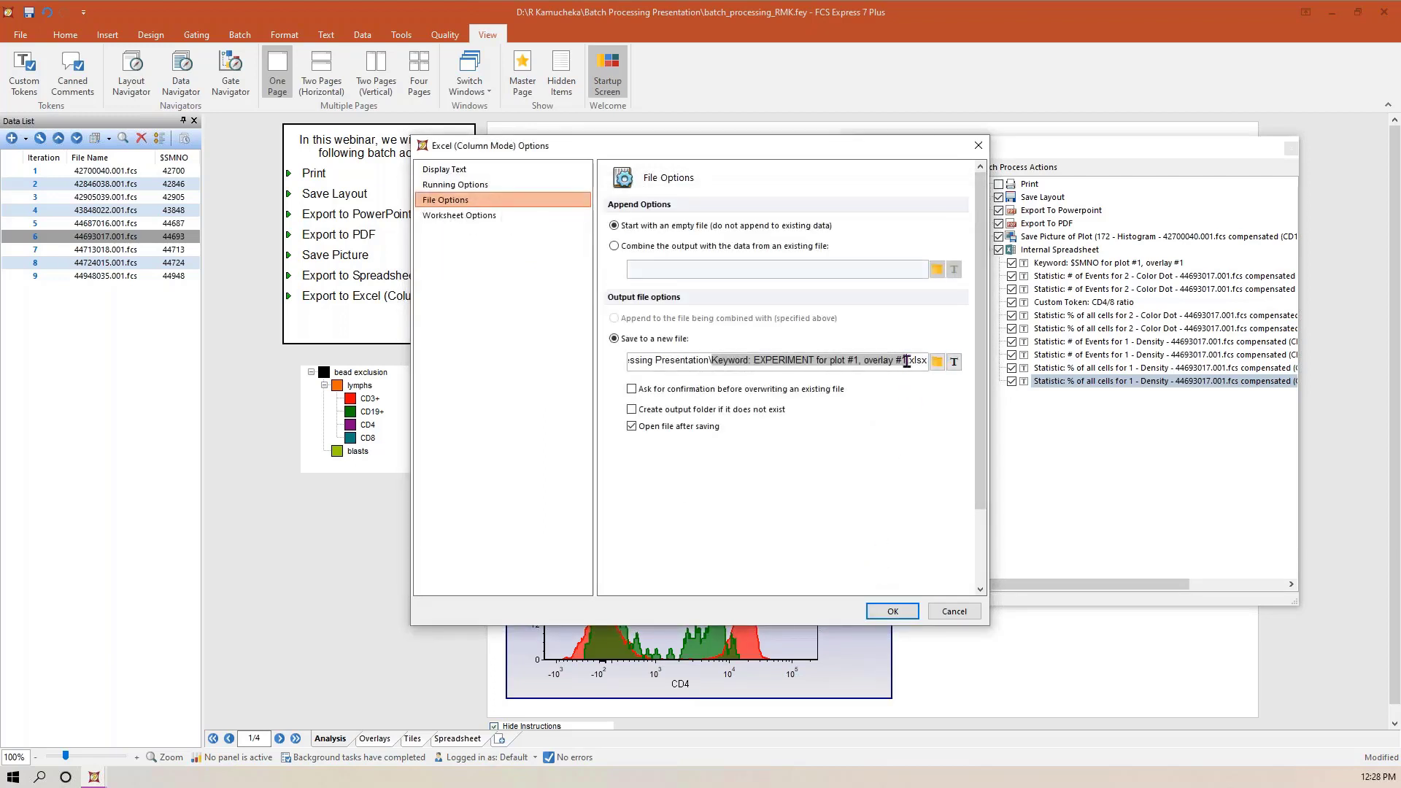
type("\\")
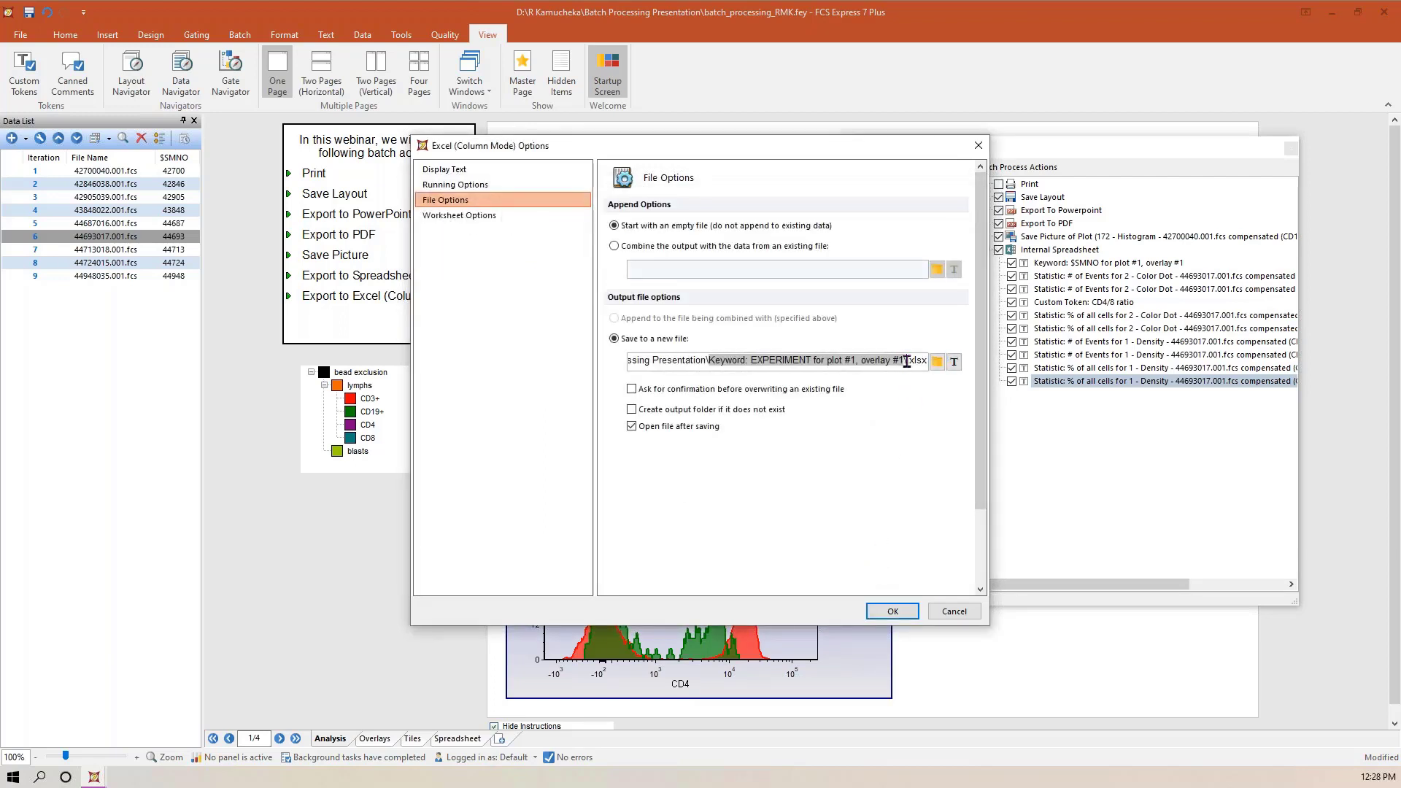
left_click(954, 363)
left_click(627, 491)
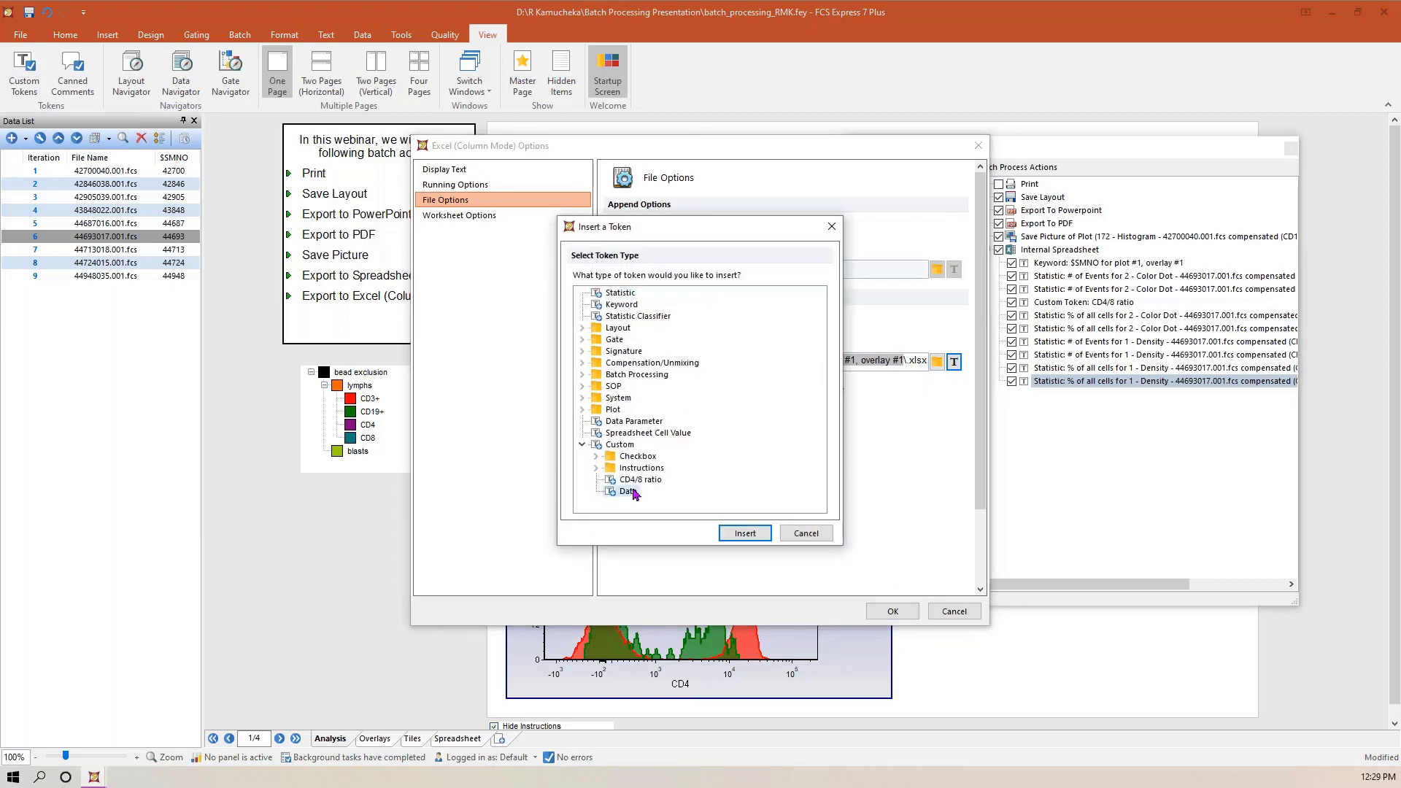
left_click(744, 533)
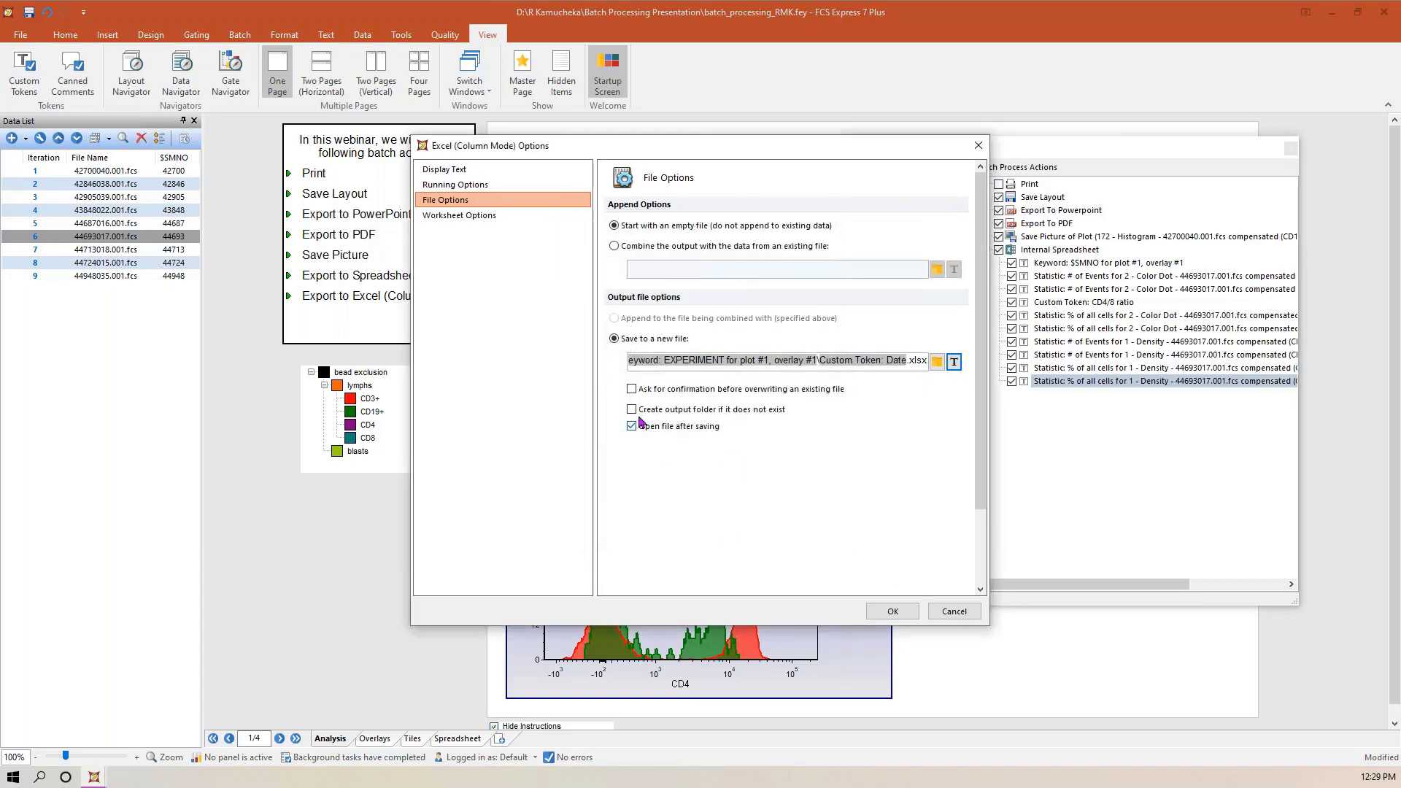
- Have the Excel export create a missing output folder, check its worksheet options, and save the action
left_click(632, 409)
left_click(472, 219)
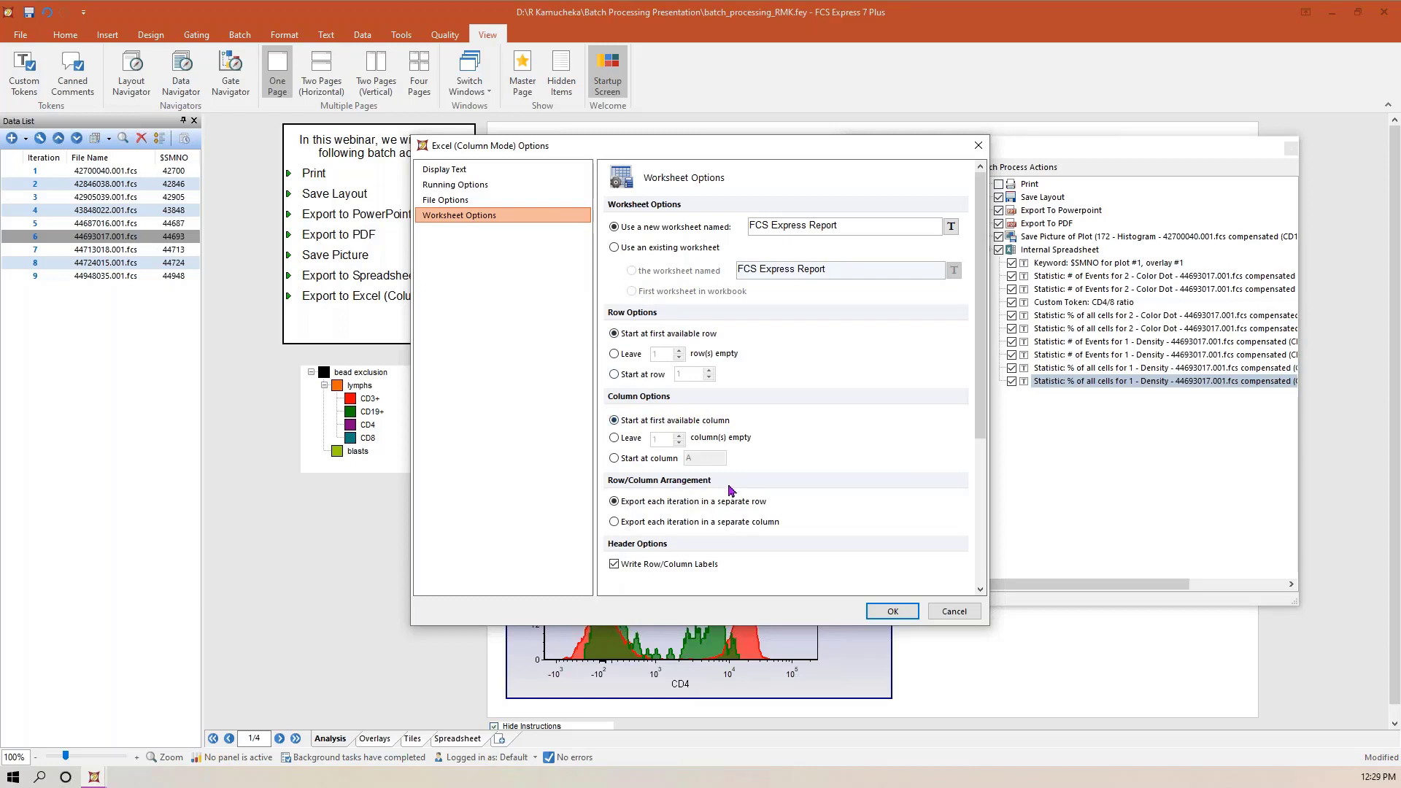
left_click(894, 612)
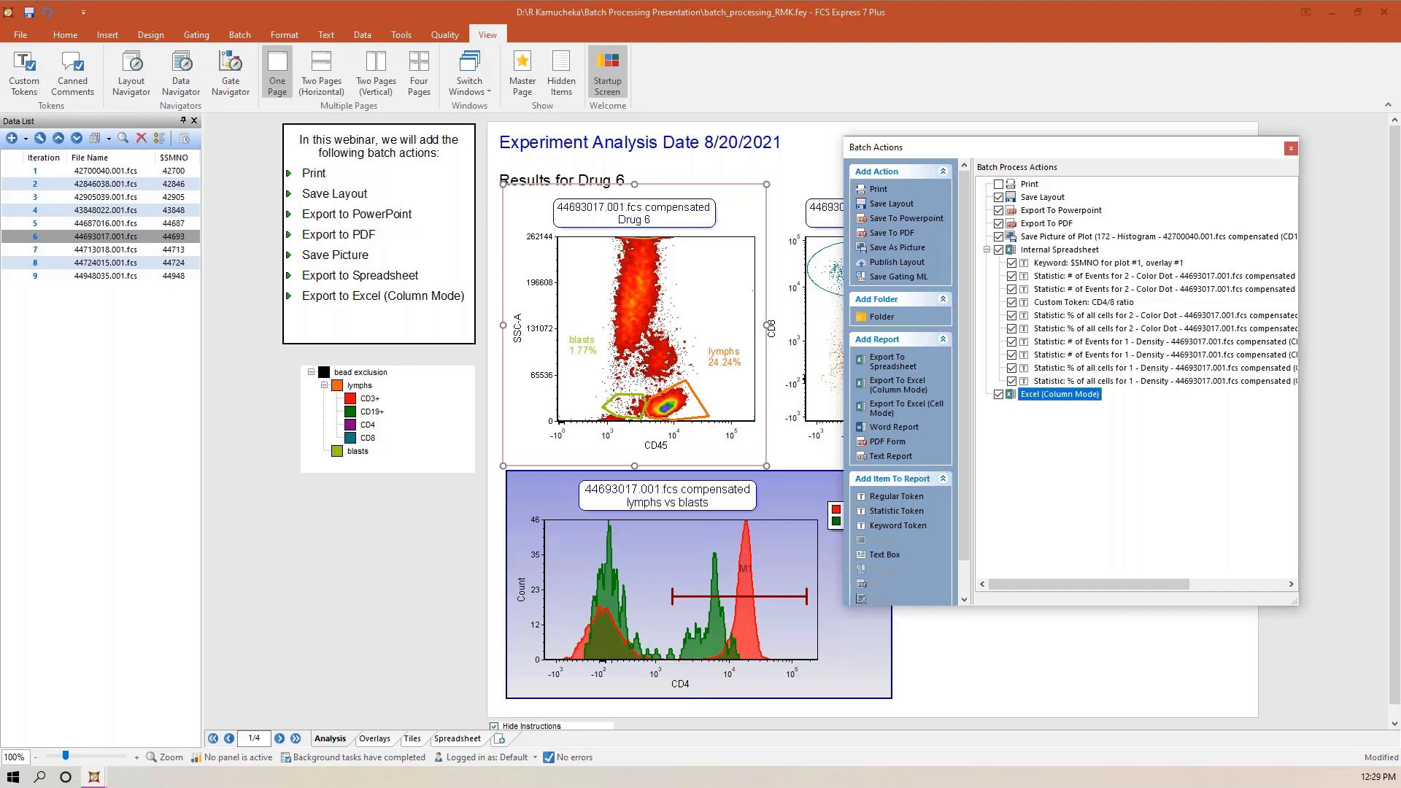
- Copy all the keyword, statistic and custom token items of the Internal Spreadsheet report into the Excel (Column Mode) report
left_click(1129, 264)
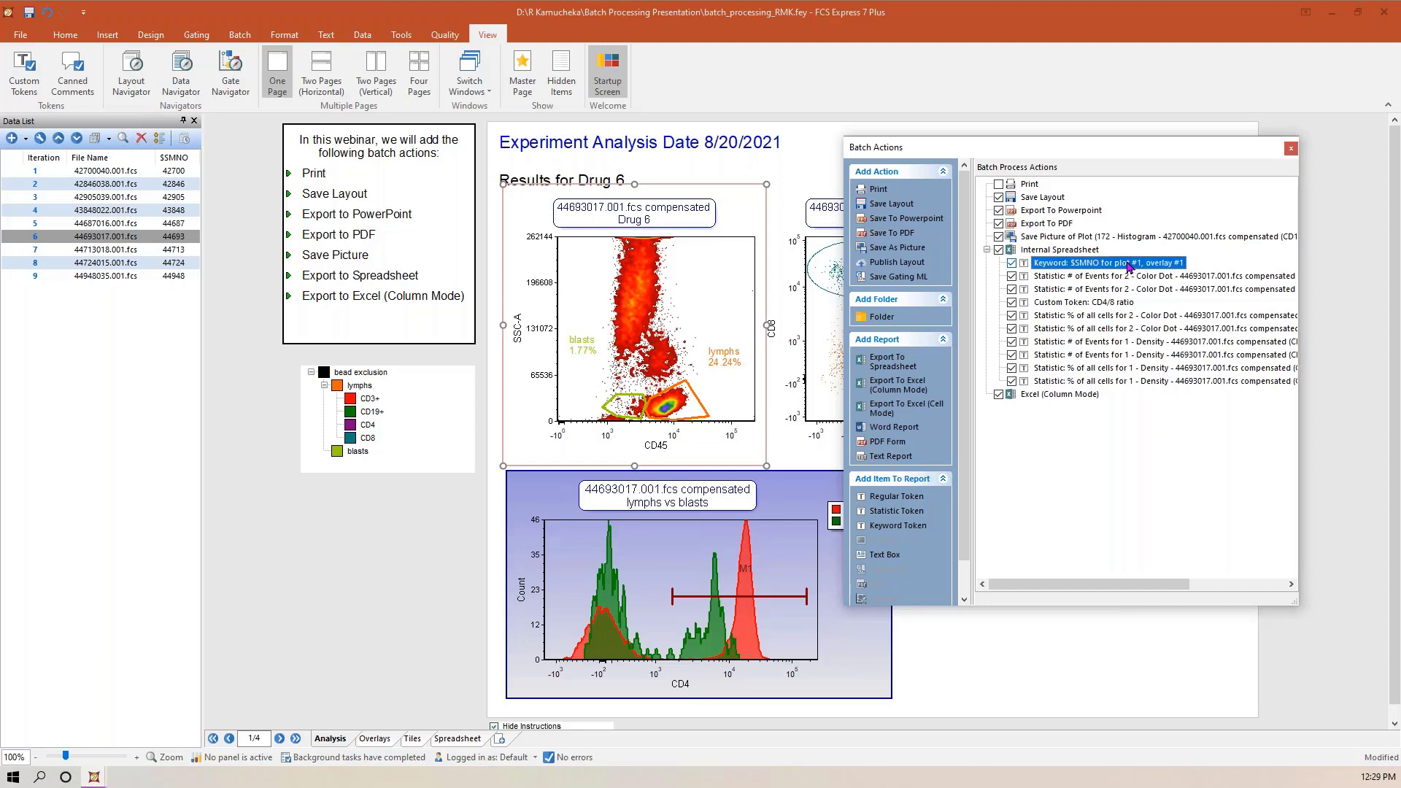
left_click(1132, 383, "shift")
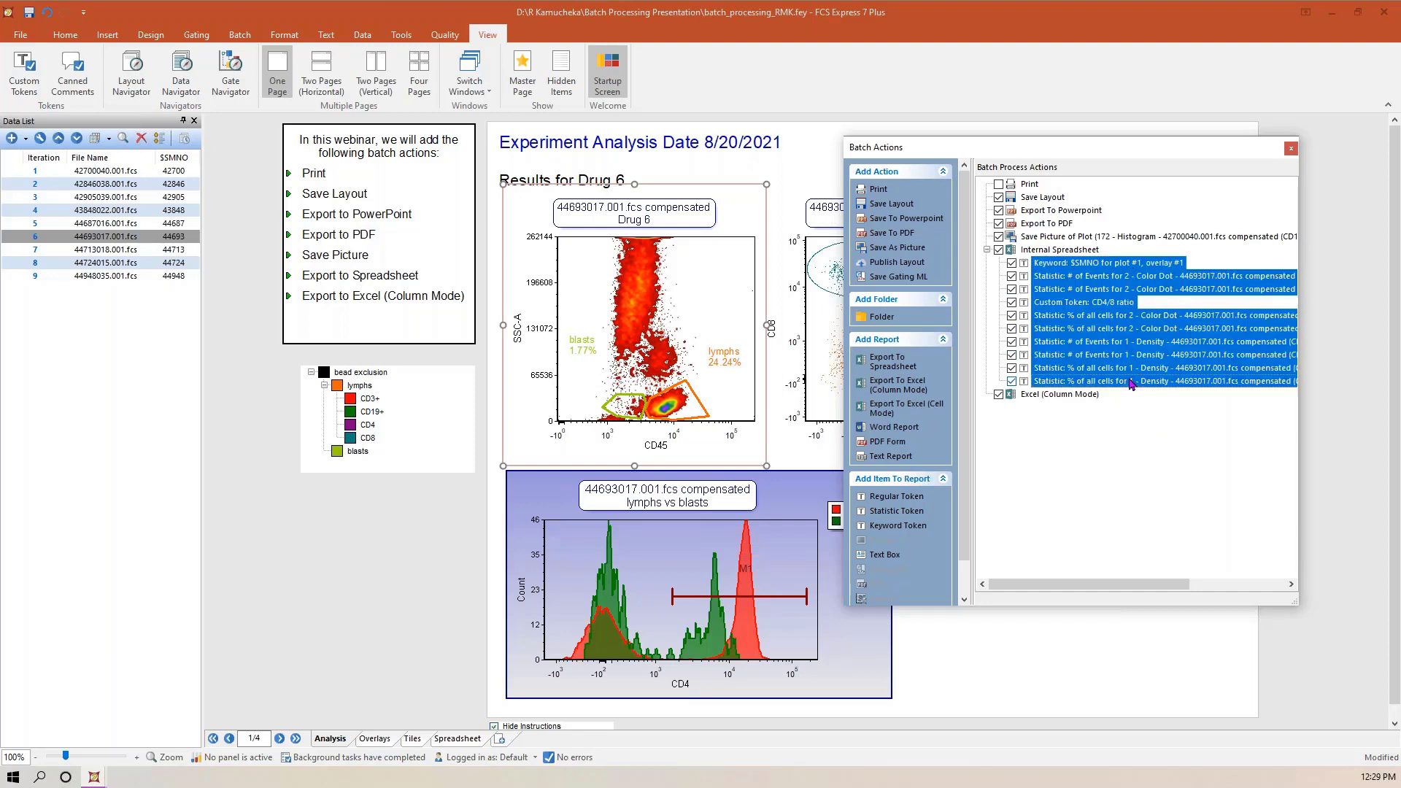
right_click(1131, 384)
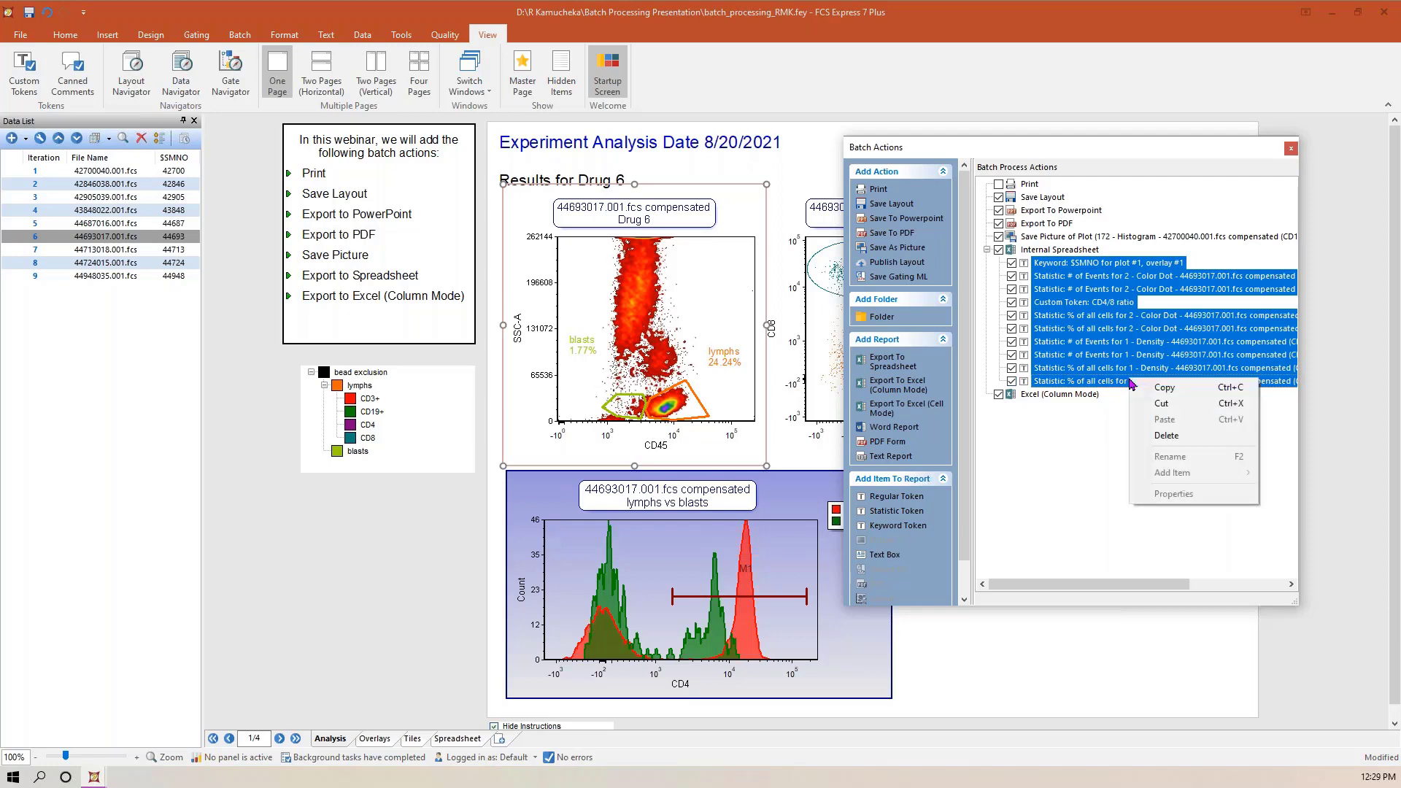
left_click(1151, 390)
left_click(1089, 397)
right_click(1088, 398)
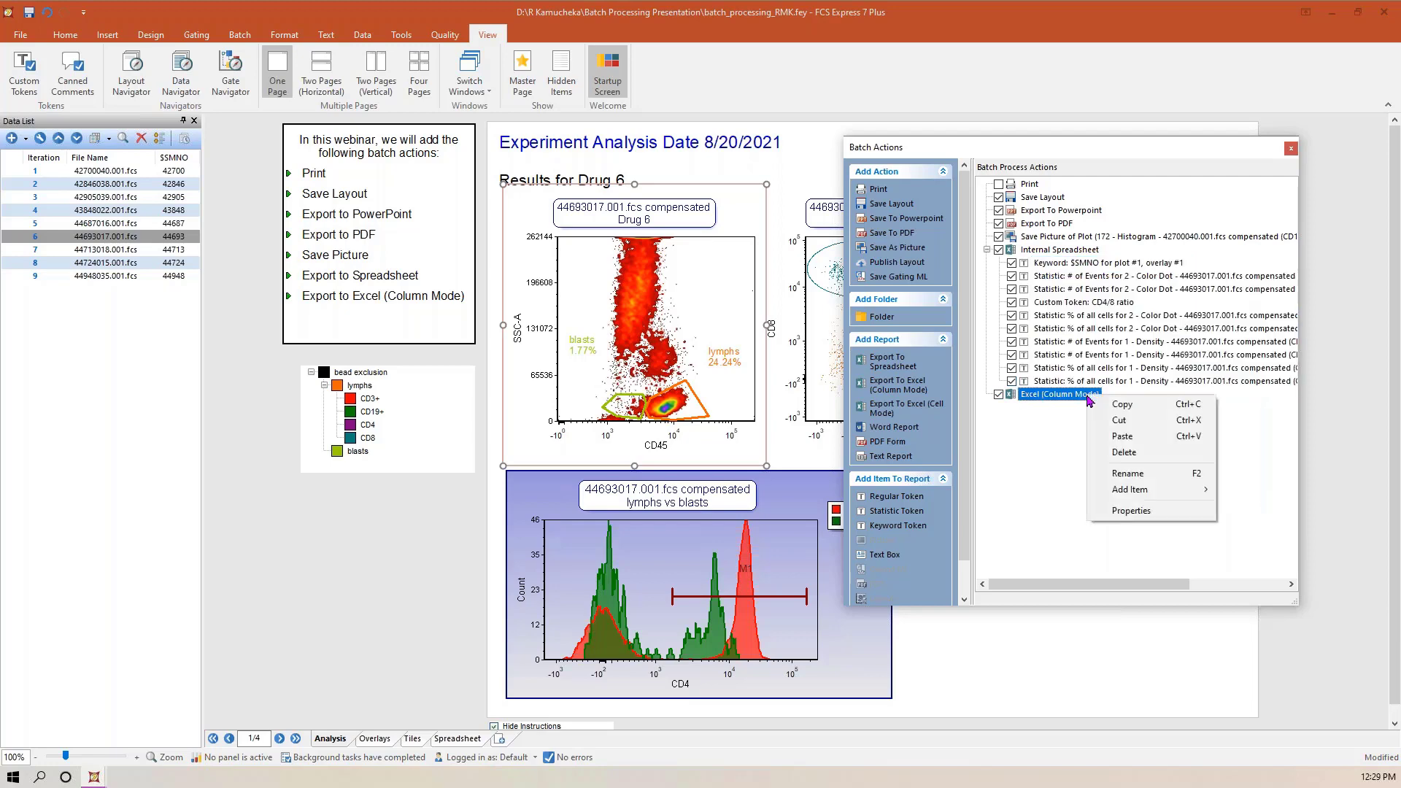
left_click(1122, 436)
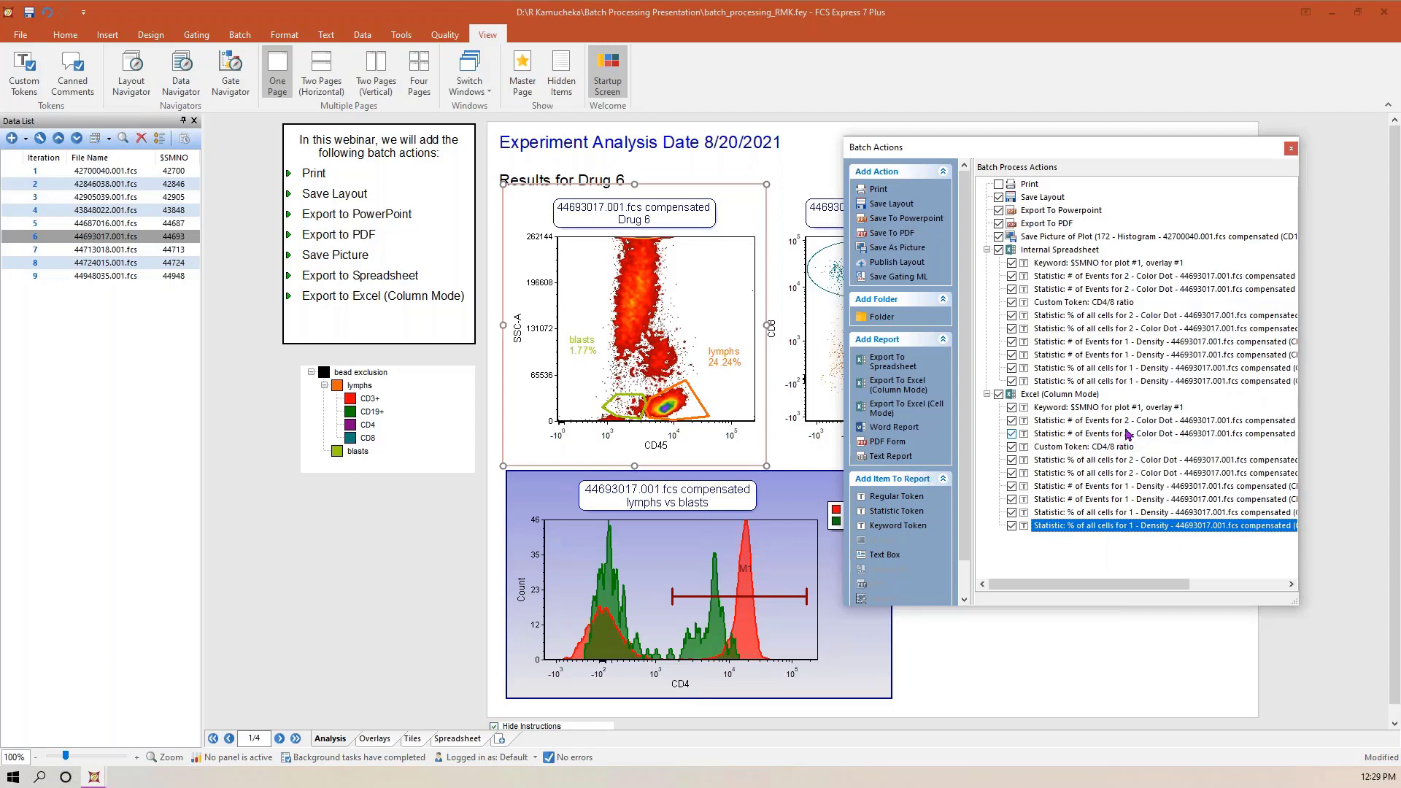
- Delete the Color Dot statistics and the CD4/8 ratio custom token from the Excel (Column Mode) report
left_click(1122, 409)
left_click(1124, 421)
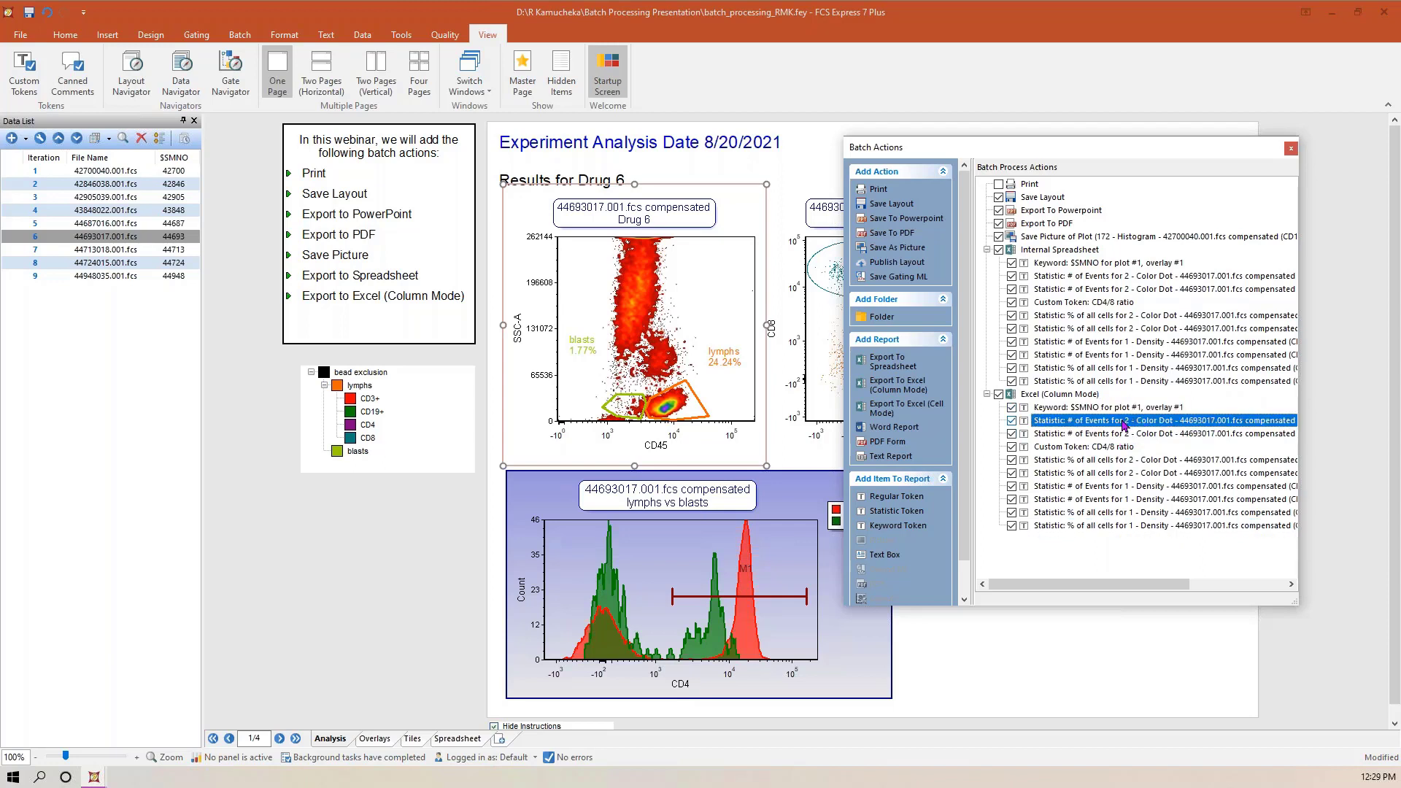
left_click(1126, 474, "shift")
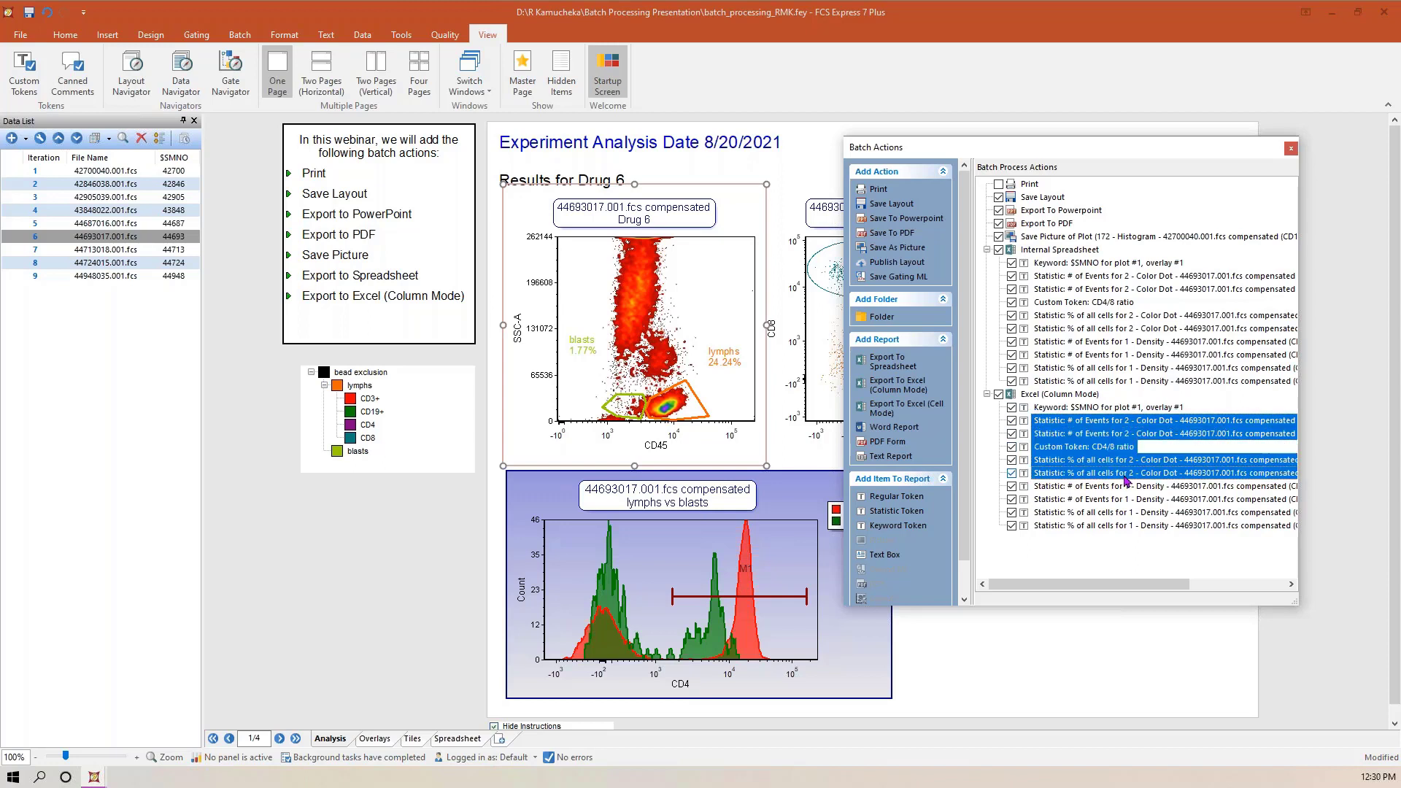
key("Delete")
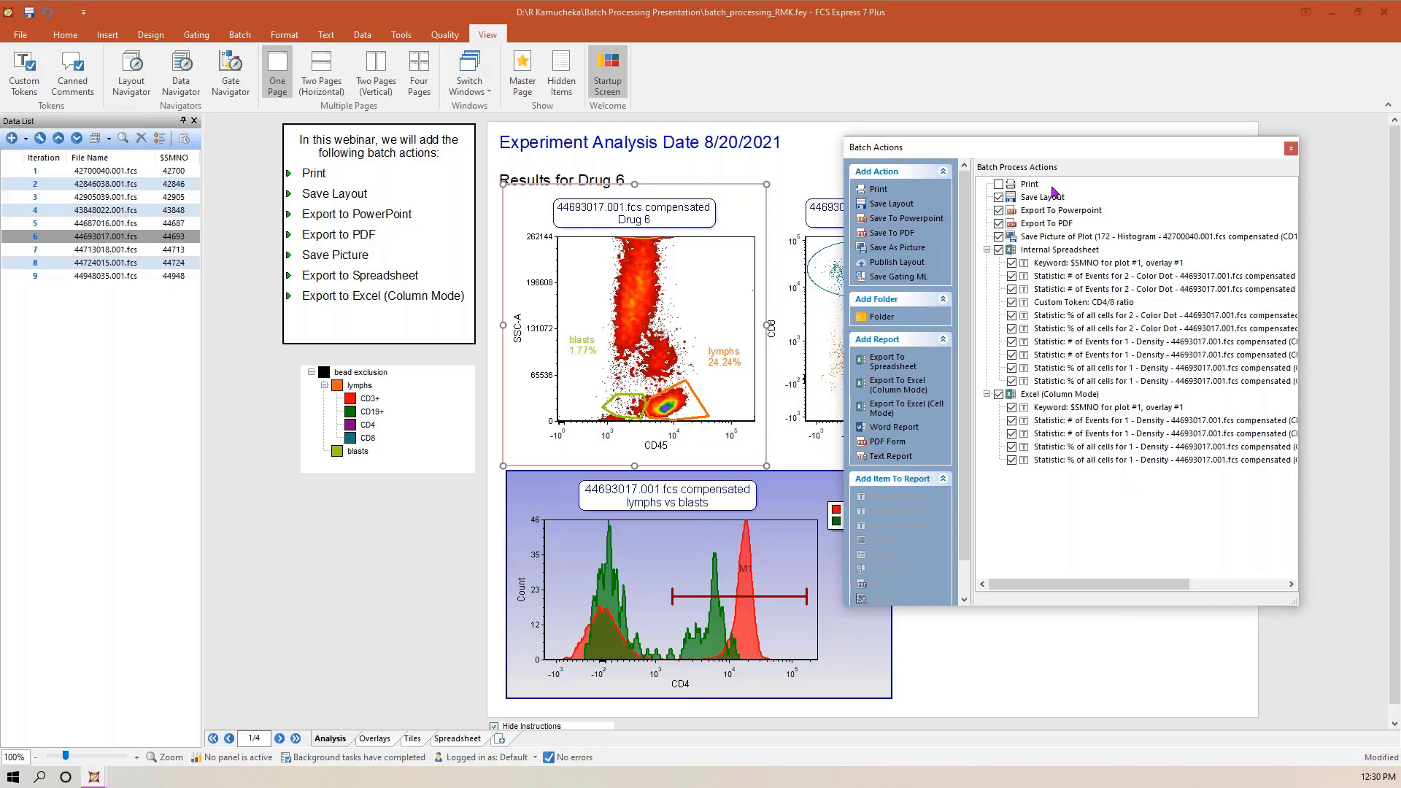
left_click(998, 210)
left_click(998, 211)
left_click(823, 157)
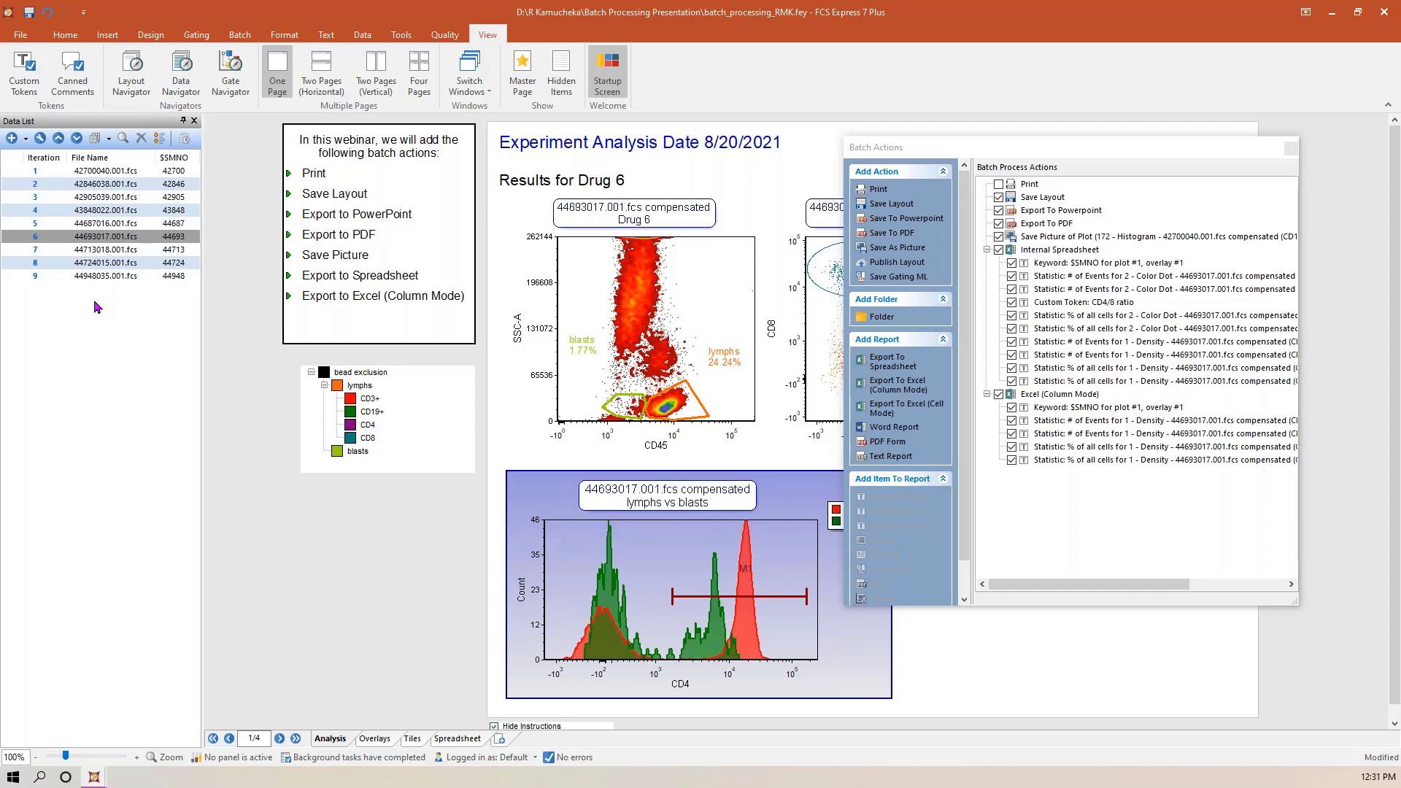
- Load iteration 9, disable every batch action except Save Picture of Plot, and run the batch process
left_click(33, 277)
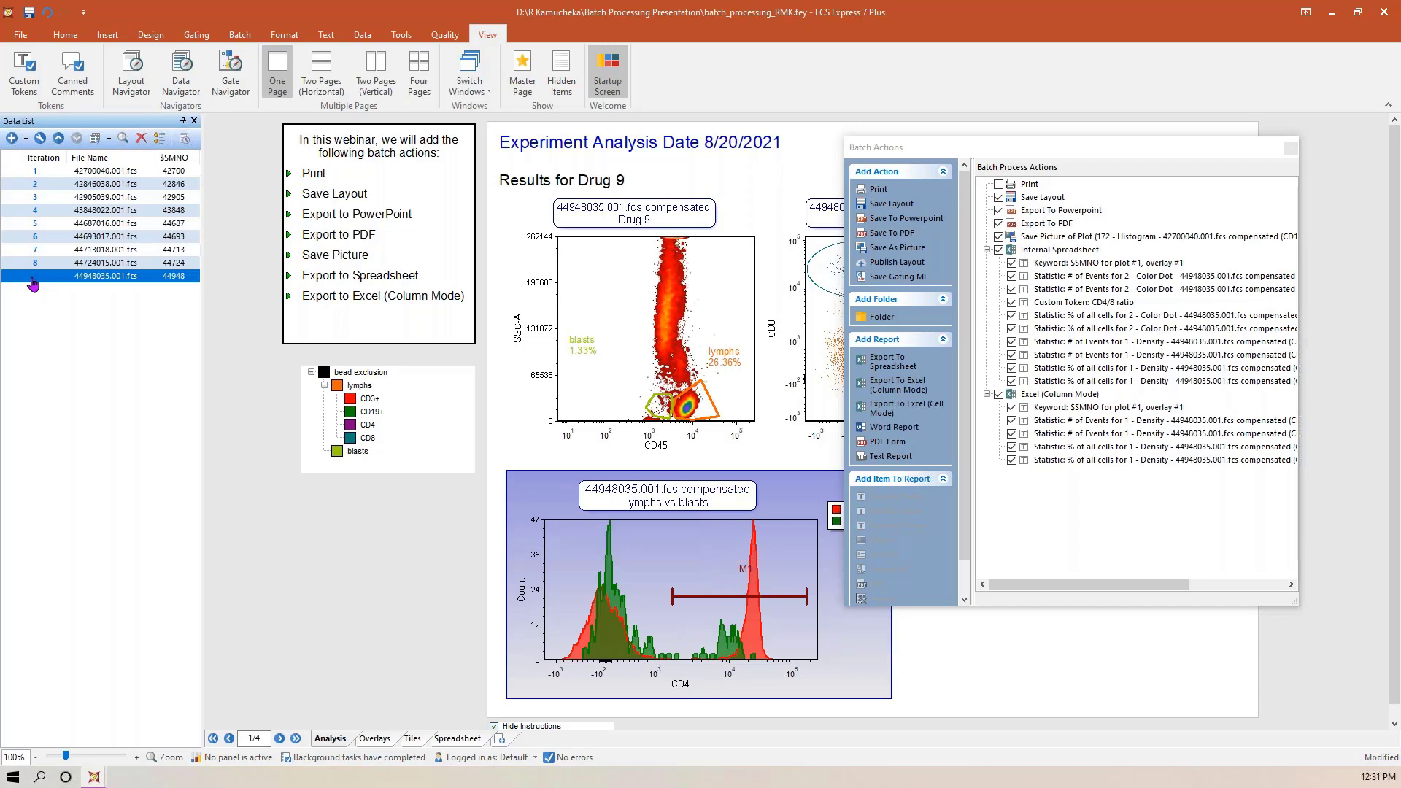
left_click(998, 197)
left_click(998, 210)
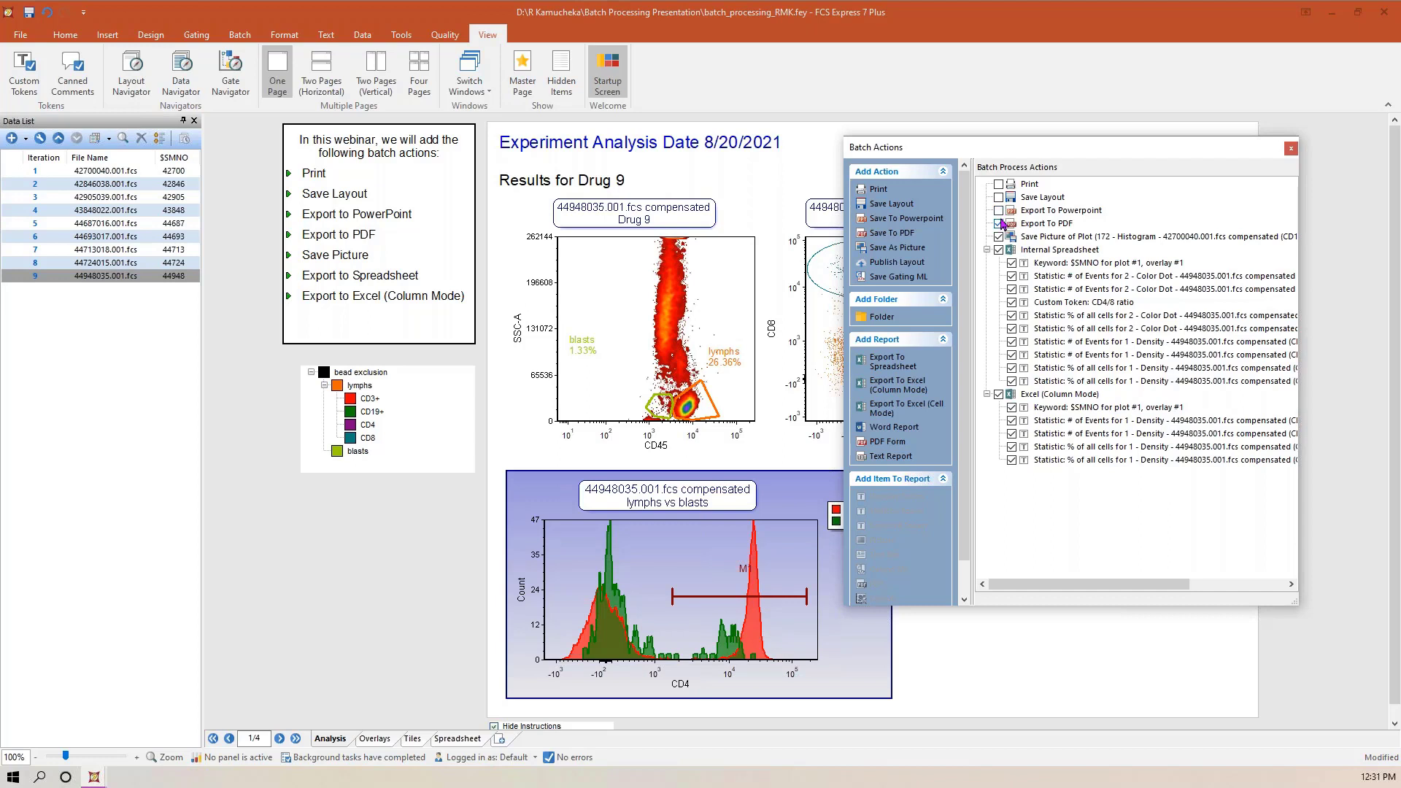
left_click(999, 223)
left_click(998, 250)
left_click(999, 394)
left_click(239, 35)
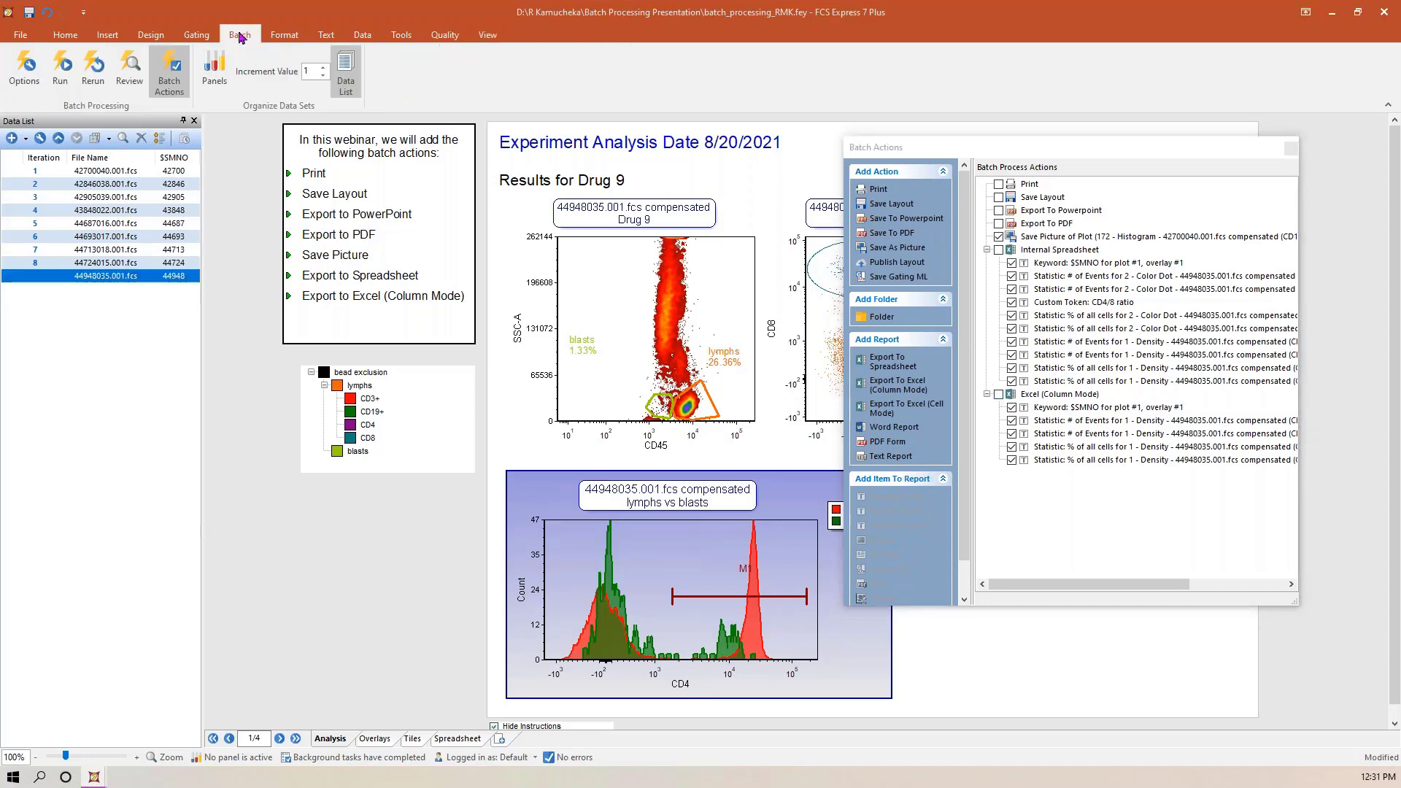
left_click(64, 73)
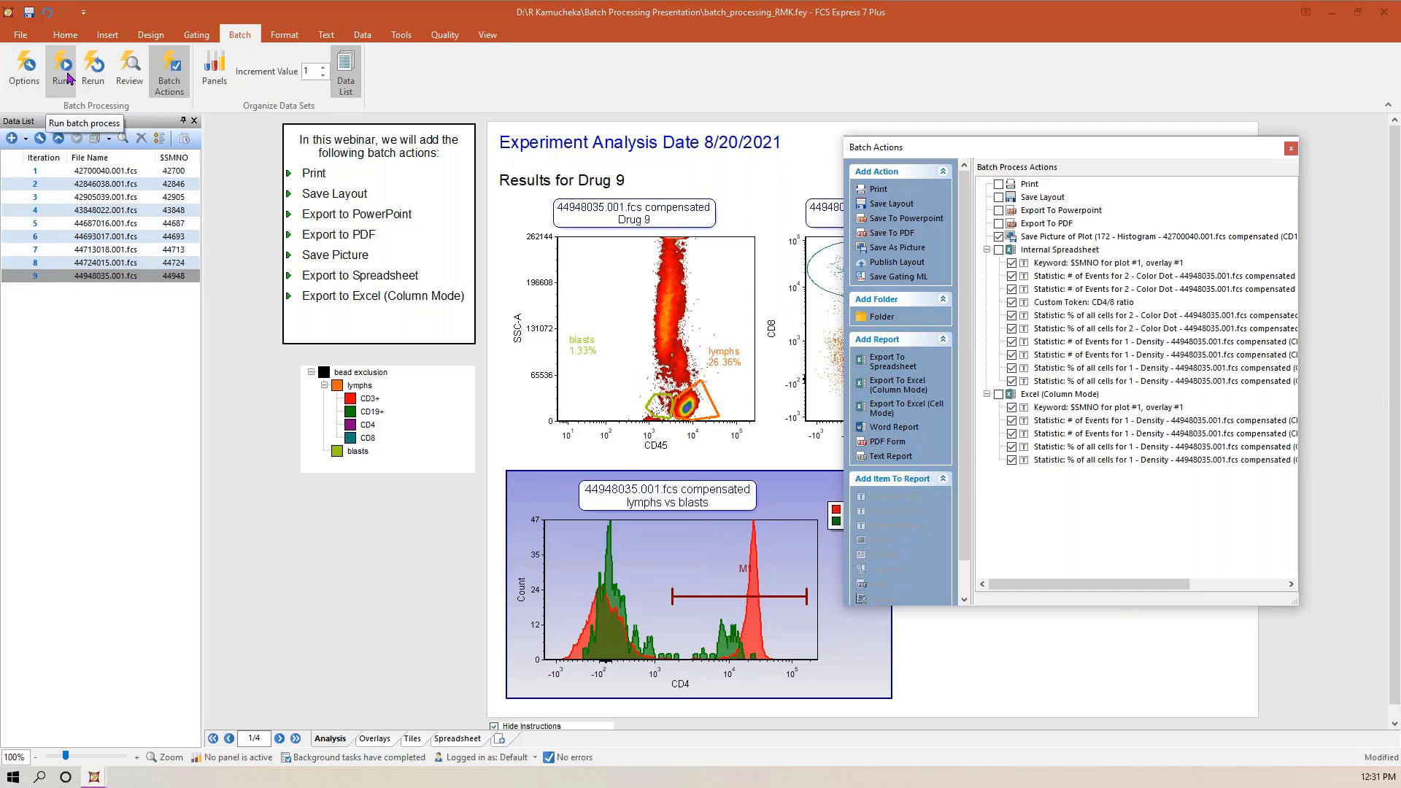
- Disable the Save Picture action and re-enable Save Layout, Export To PowerPoint, Export To PDF, Internal Spreadsheet and Excel (Column Mode)
left_click(999, 237)
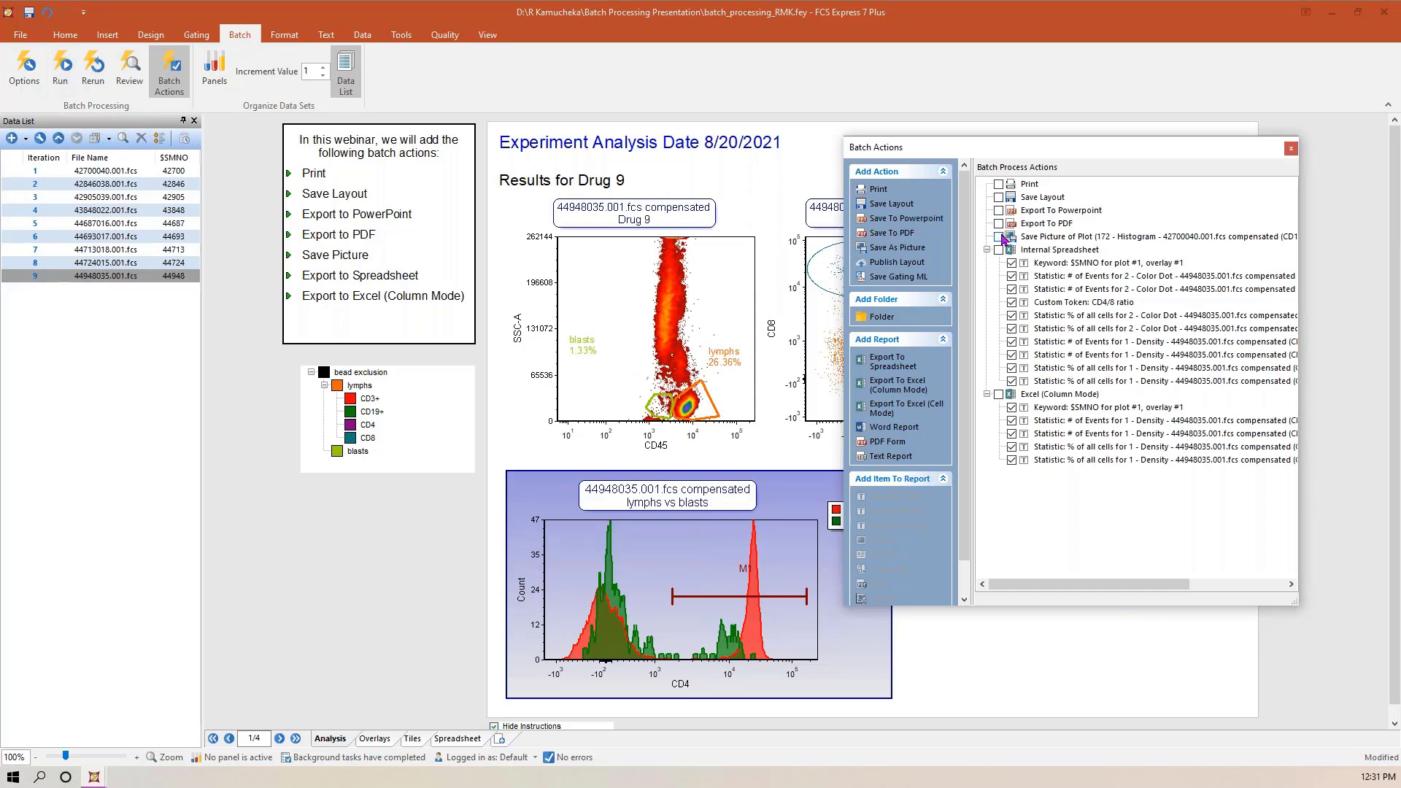
left_click(999, 210)
left_click(999, 224)
left_click(999, 249)
left_click(999, 394)
left_click(35, 71)
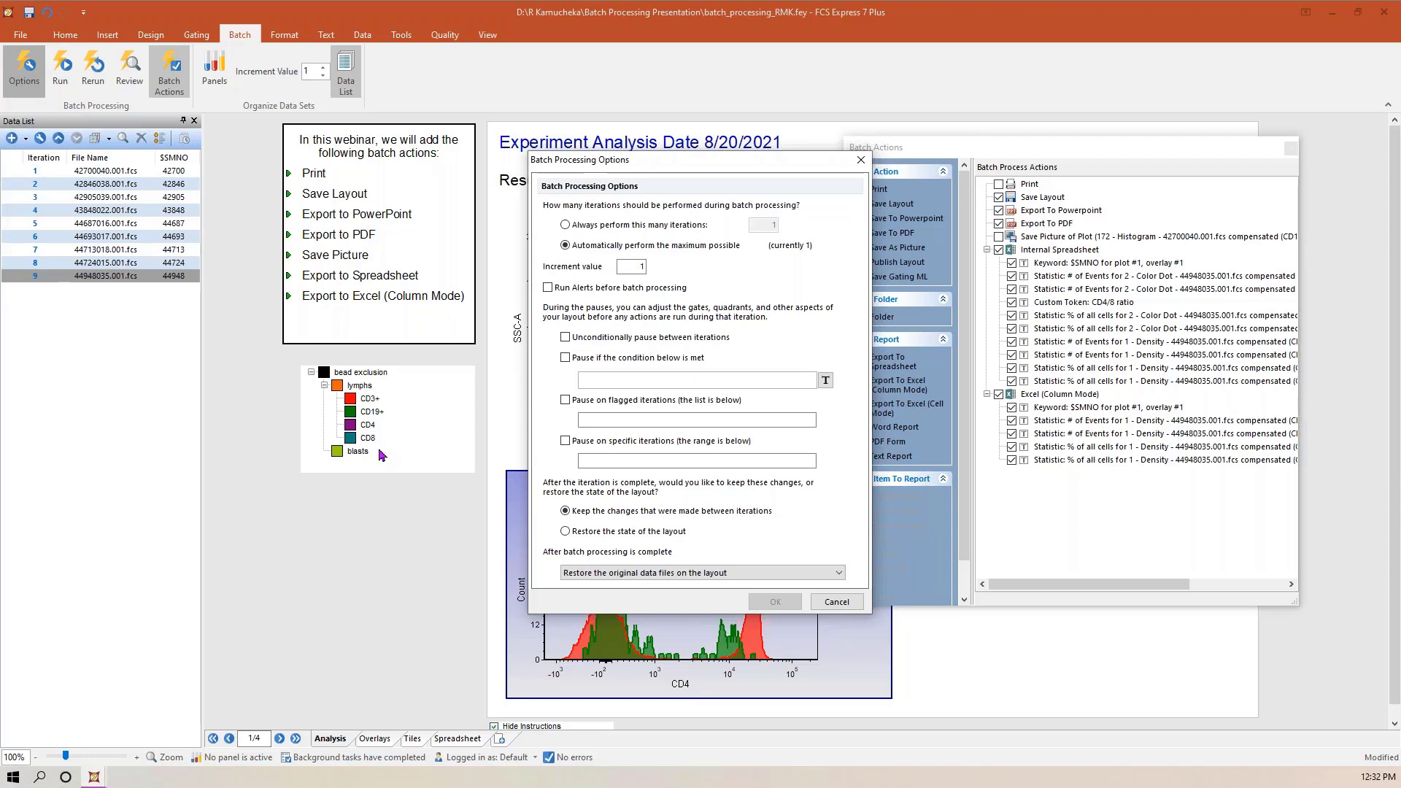
left_click(566, 338)
left_click(850, 606)
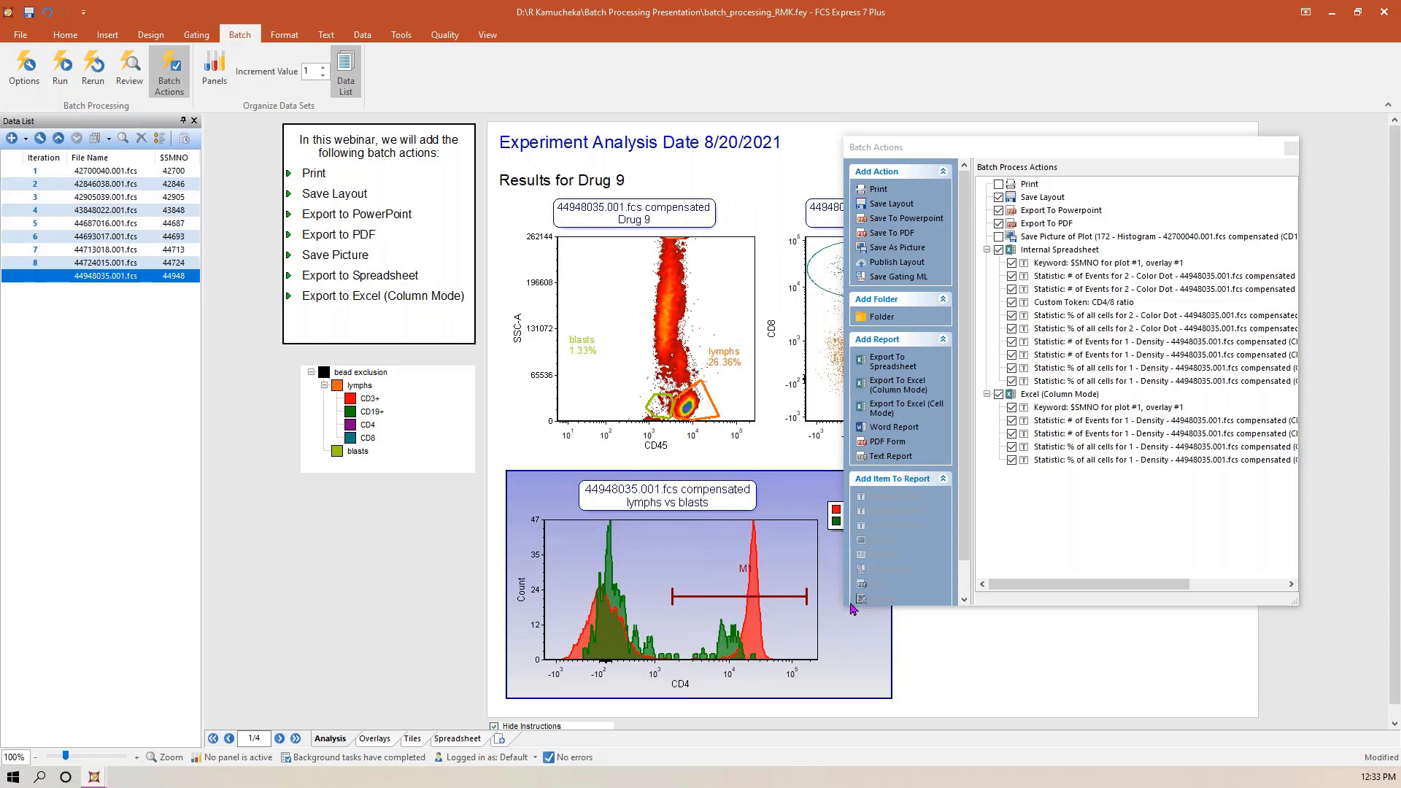
left_click(406, 36)
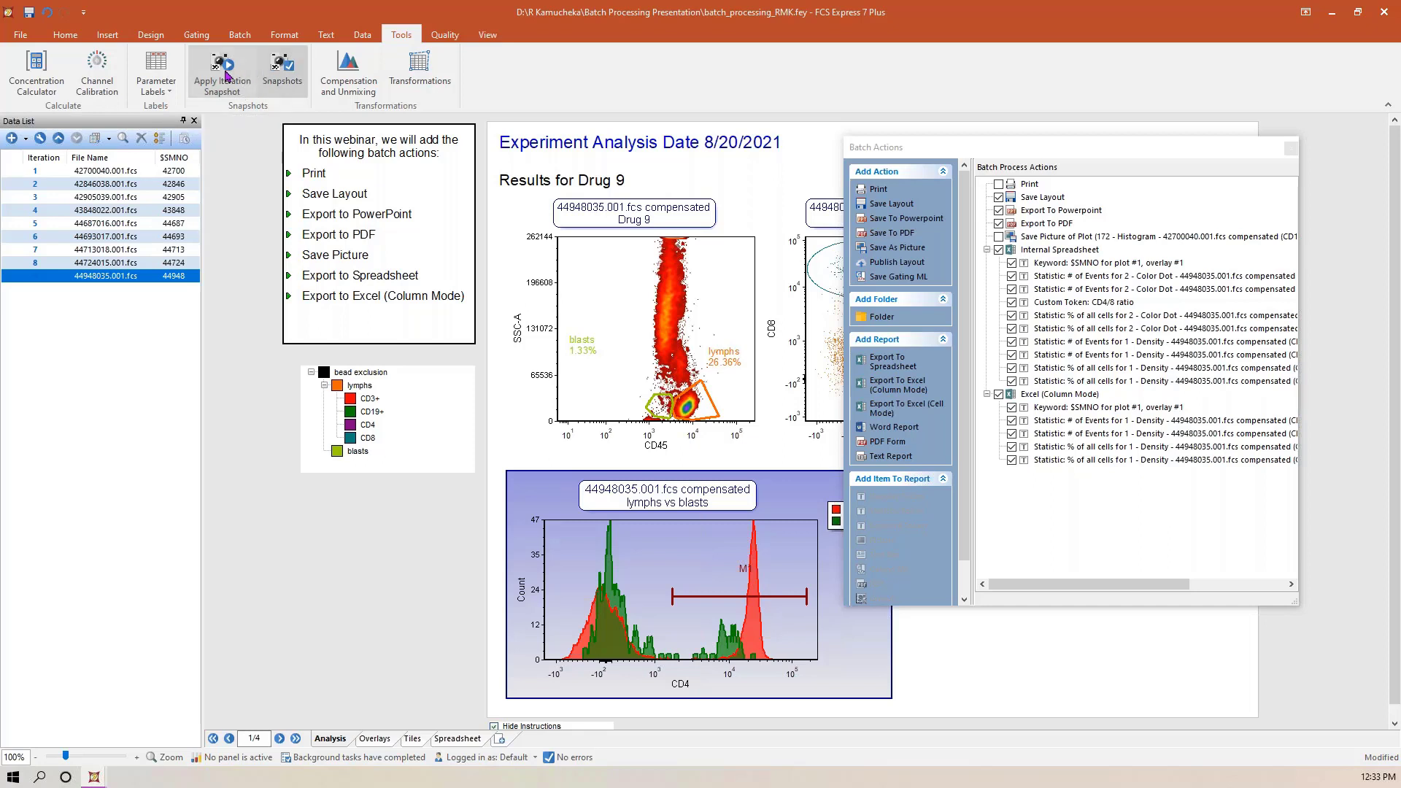
left_click(240, 35)
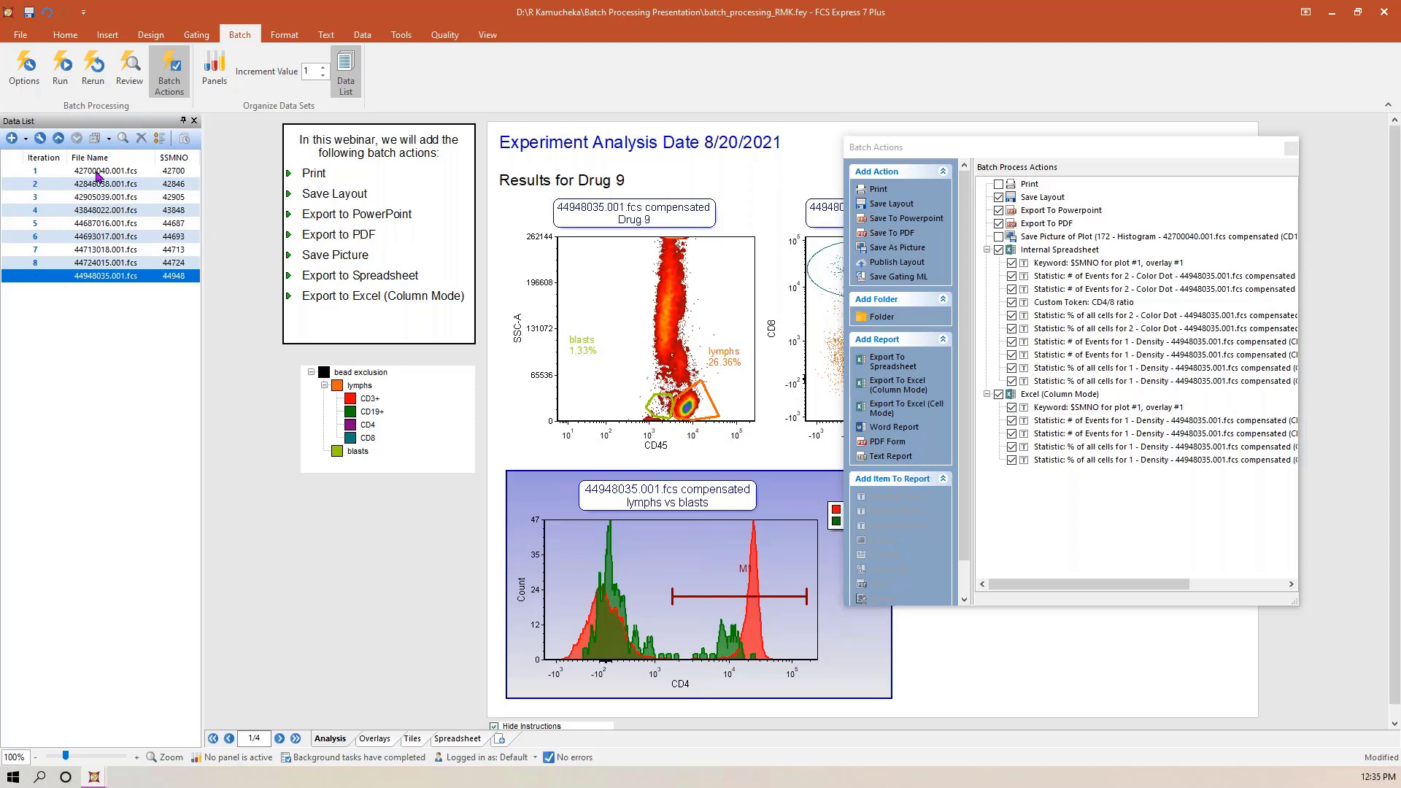
left_click(363, 36)
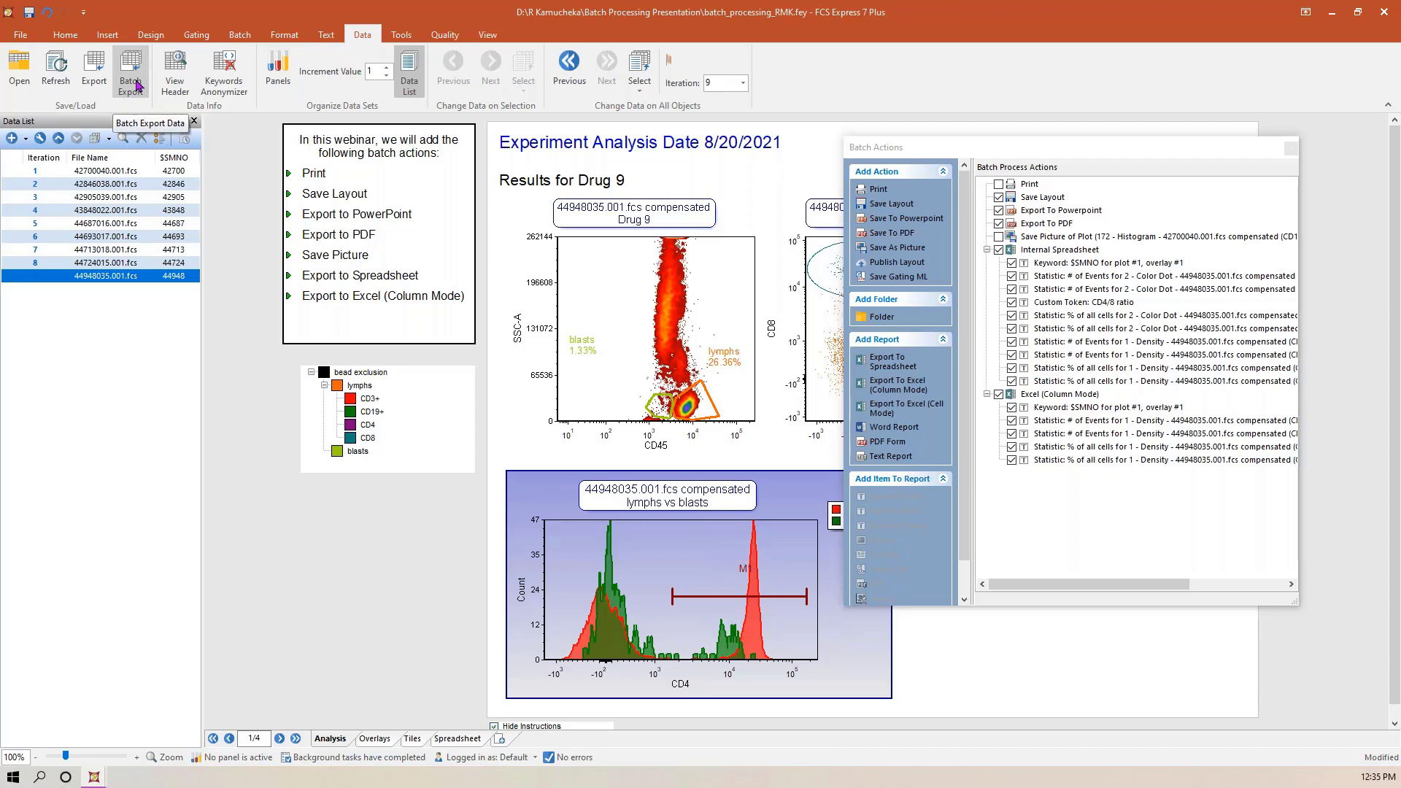
- Load iteration 1, dock the Batch Actions window beside the layout, and narrow it to expose the plots and tables
left_click(108, 174)
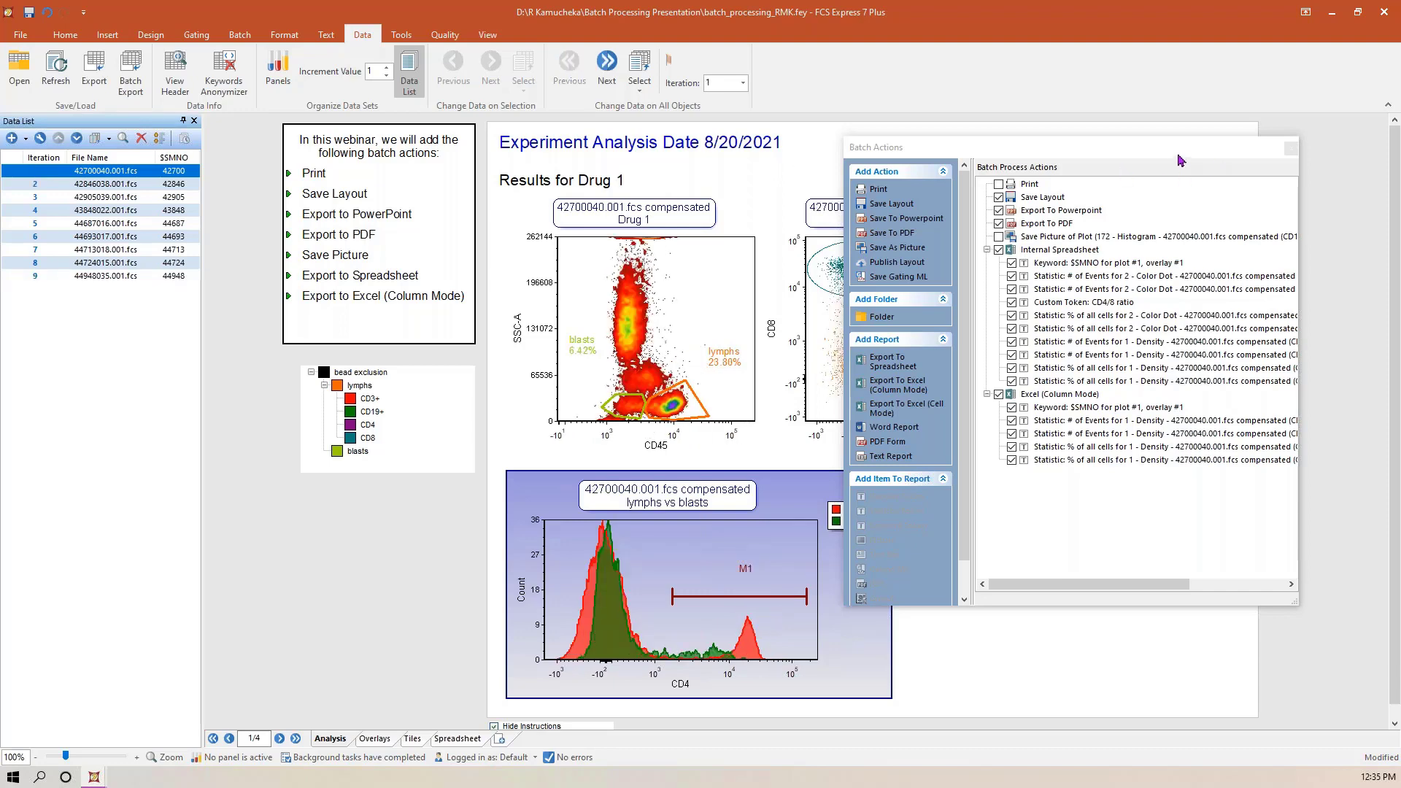
left_click_drag(1180, 157, 823, 431)
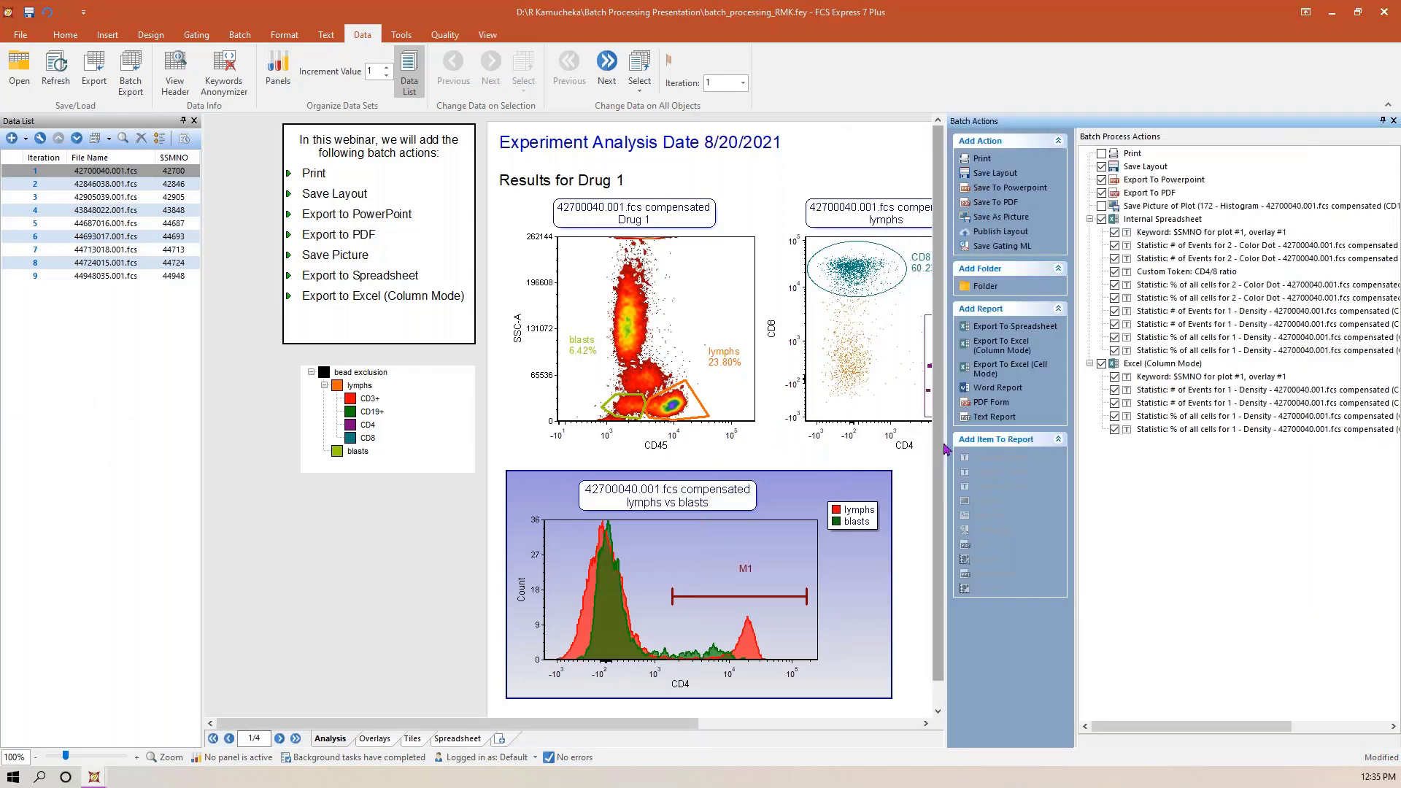
left_click_drag(945, 445, 1201, 446)
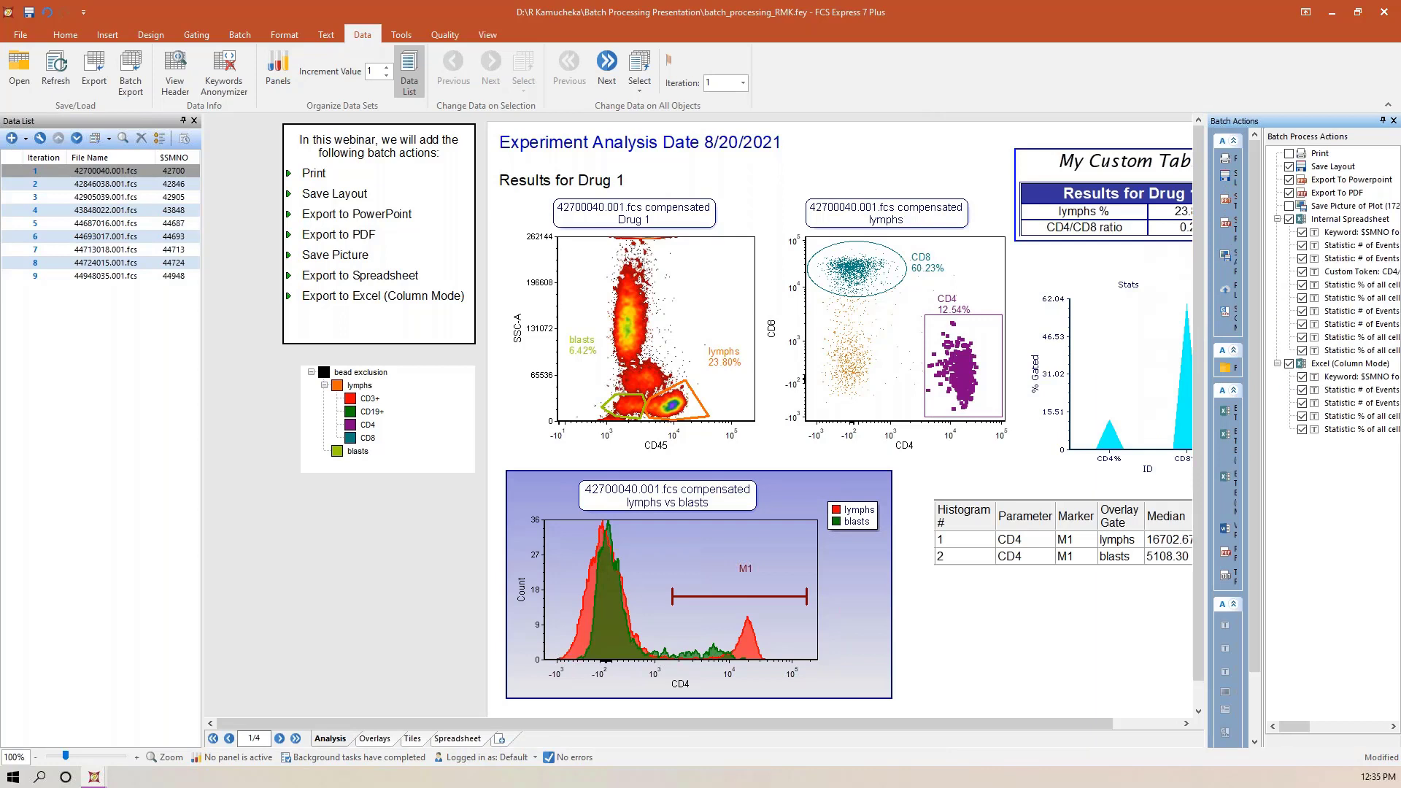
- Create gated data from 42700040.001.fcs in the Data List using only the lymphs gate
right_click(100, 177)
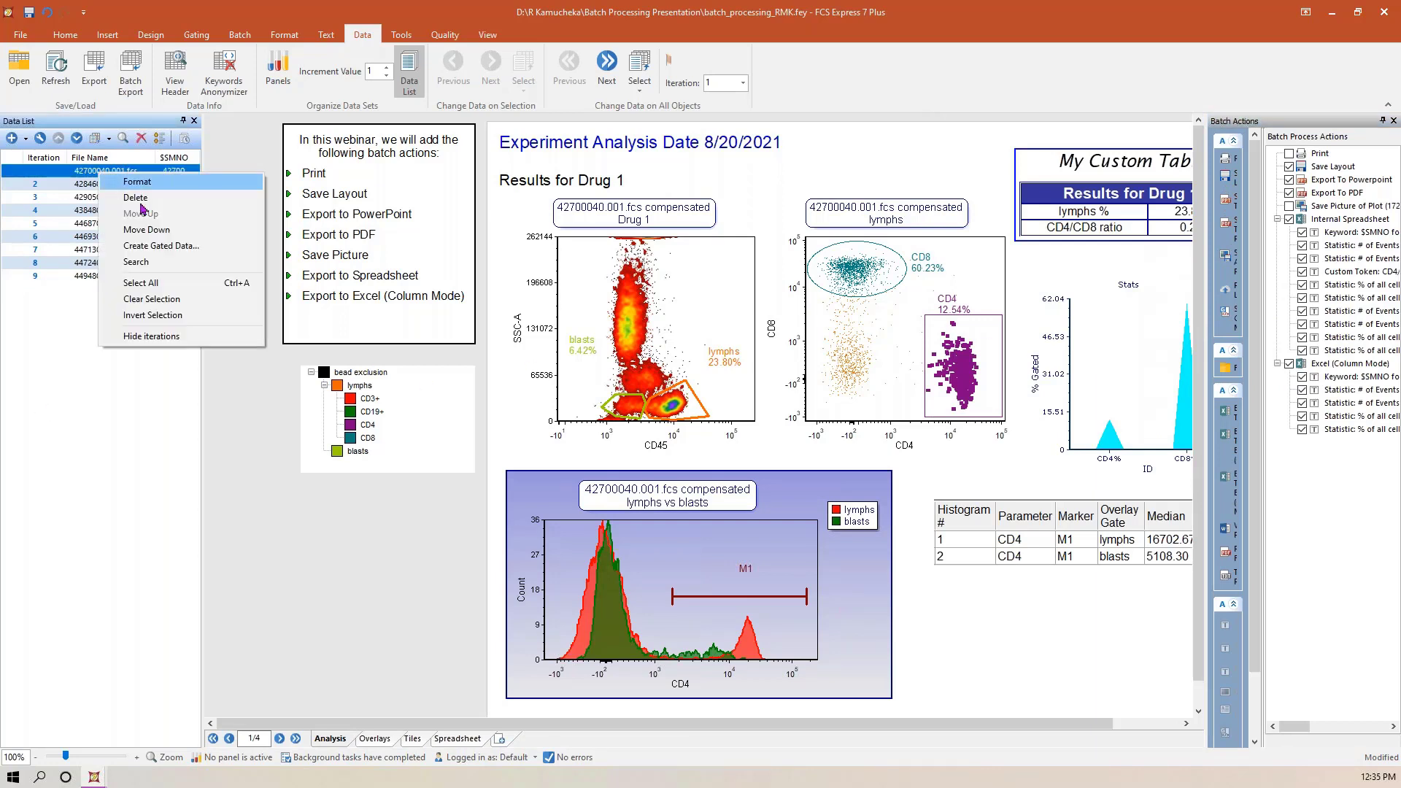
left_click(169, 249)
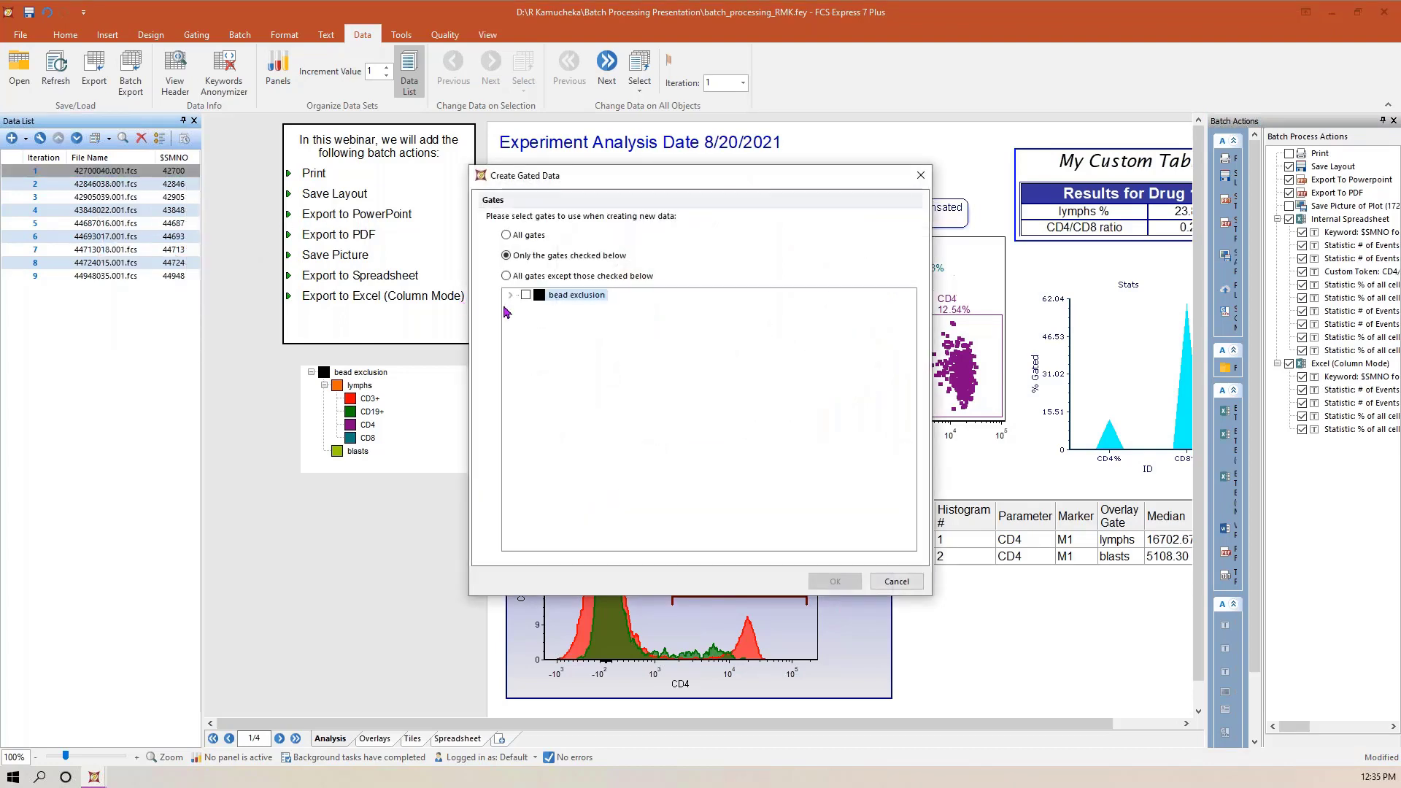
left_click(510, 296)
left_click(524, 307)
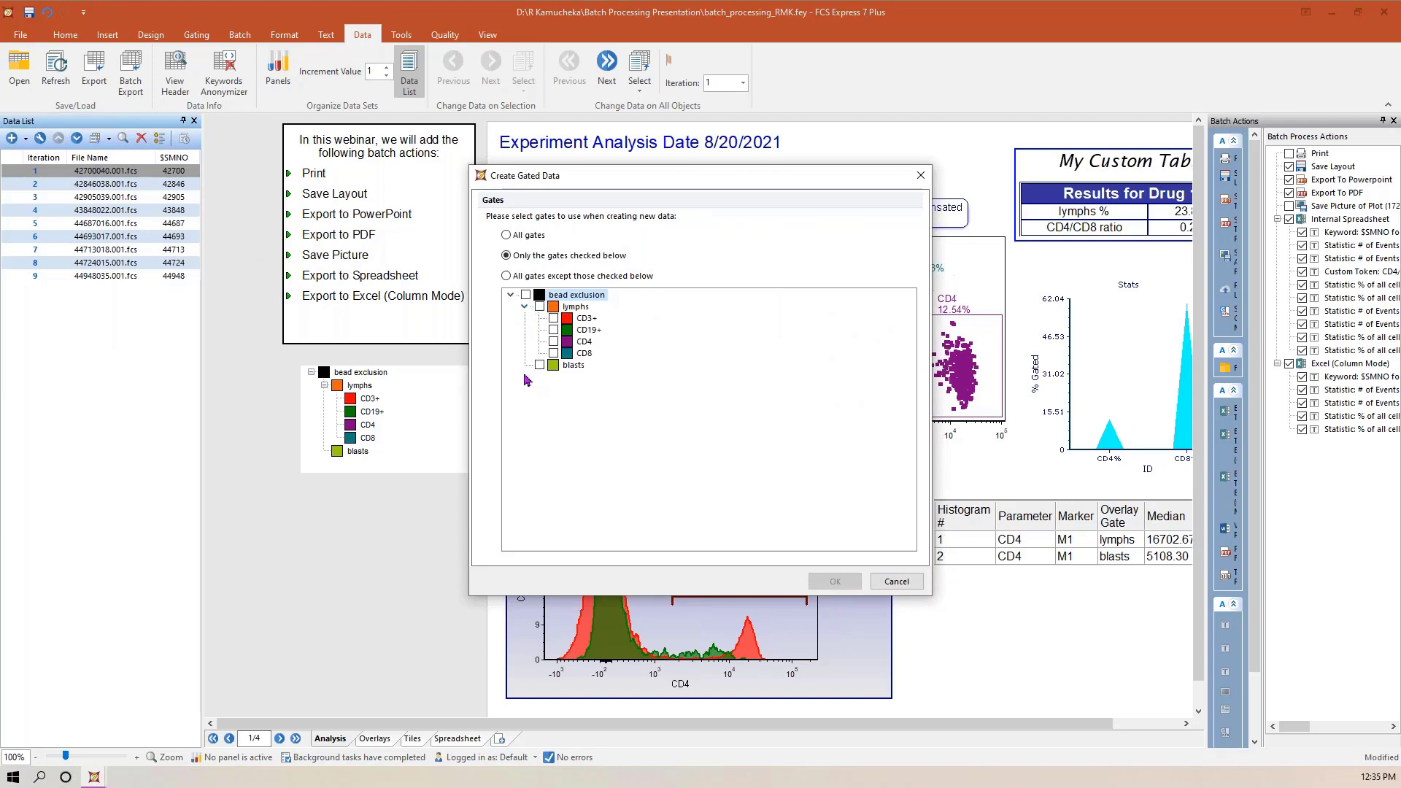
left_click(540, 307)
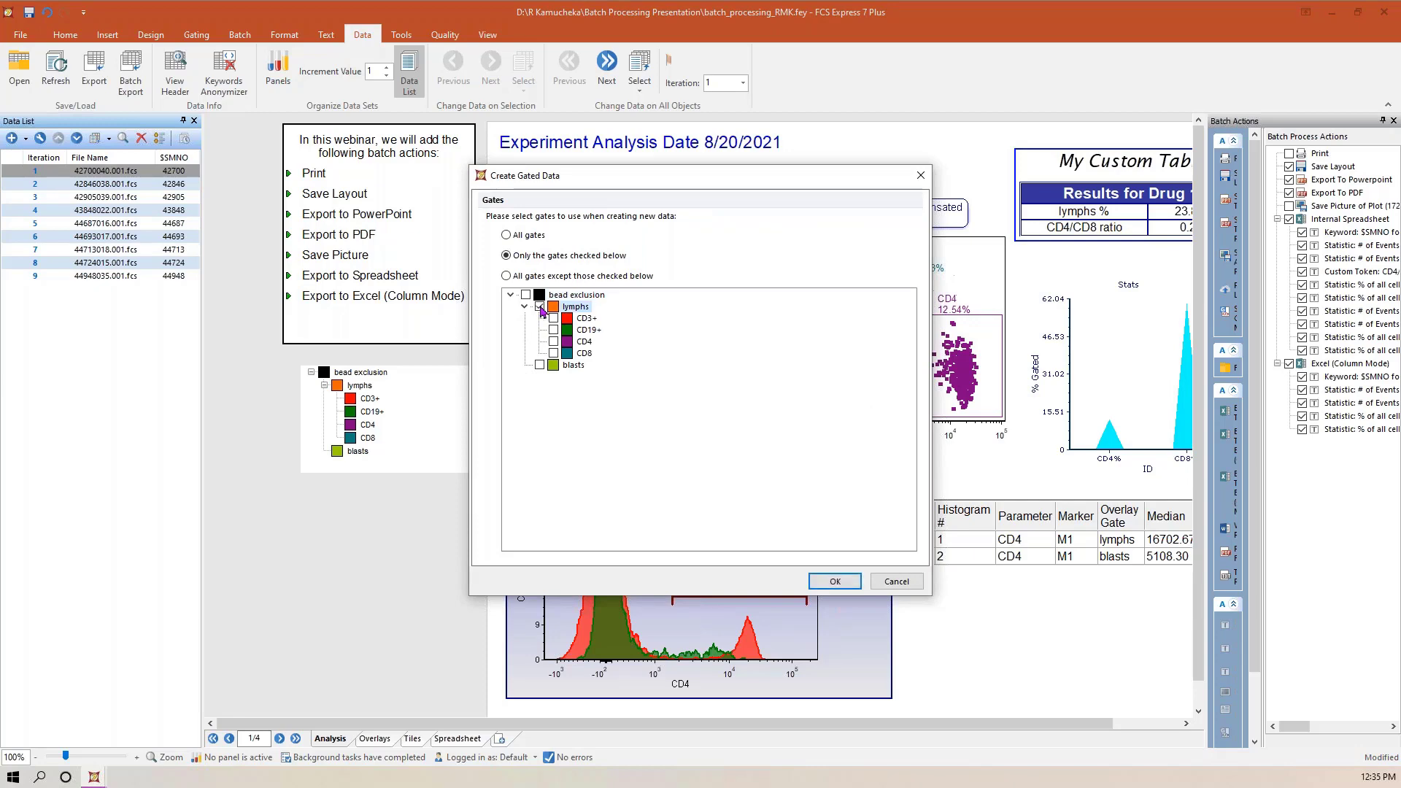
left_click(845, 586)
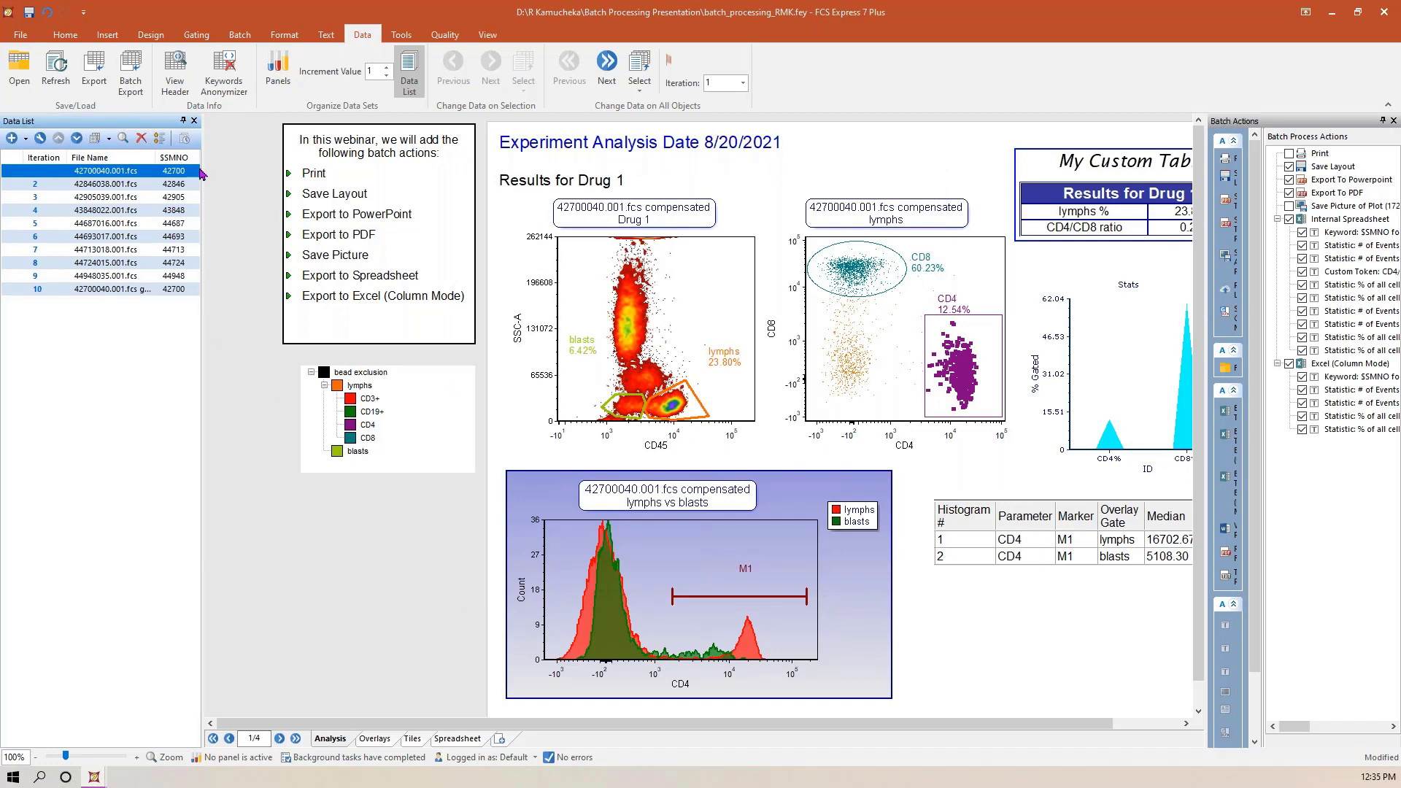
- Close the Batch Actions window and widen the Data List to fit the longer file names
left_click(1393, 121)
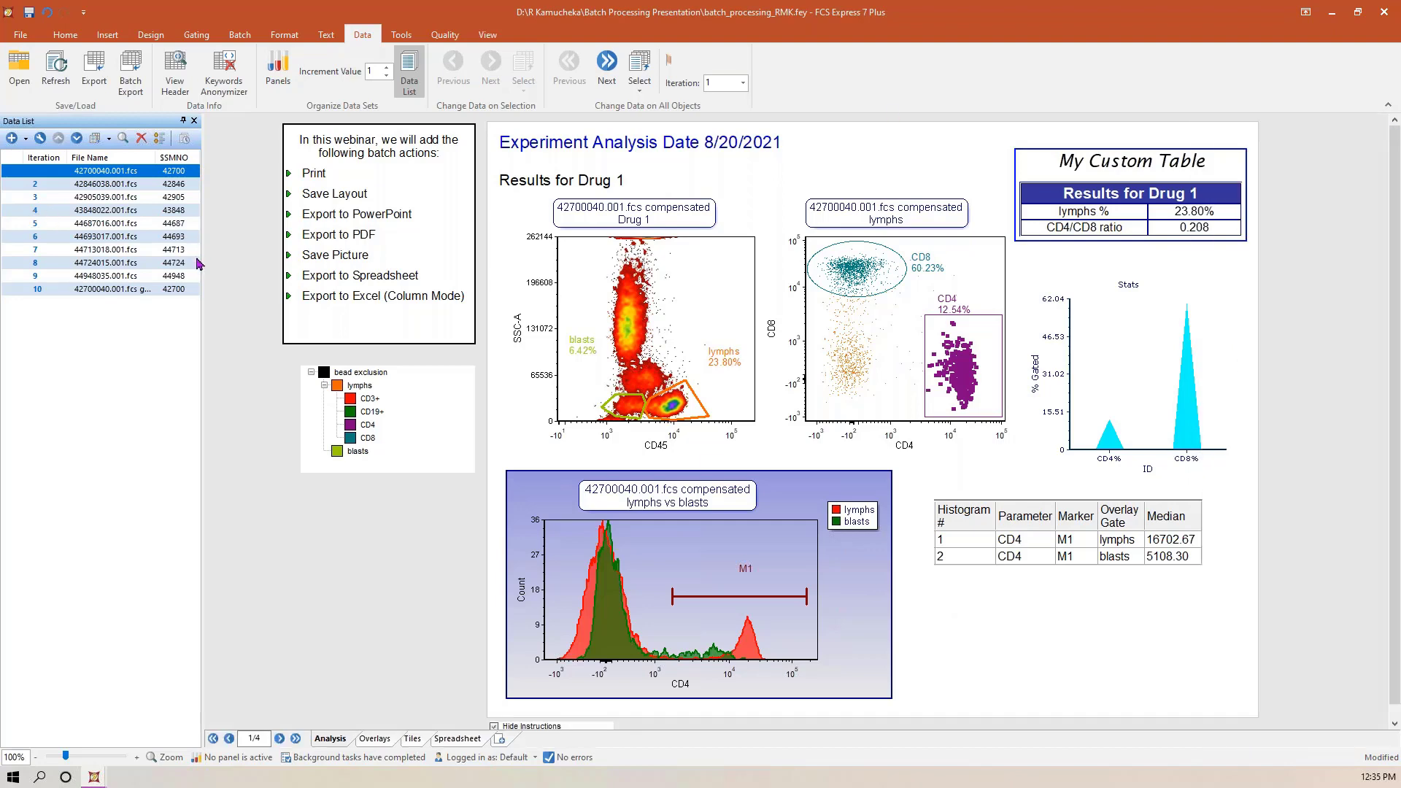
left_click_drag(204, 261, 394, 261)
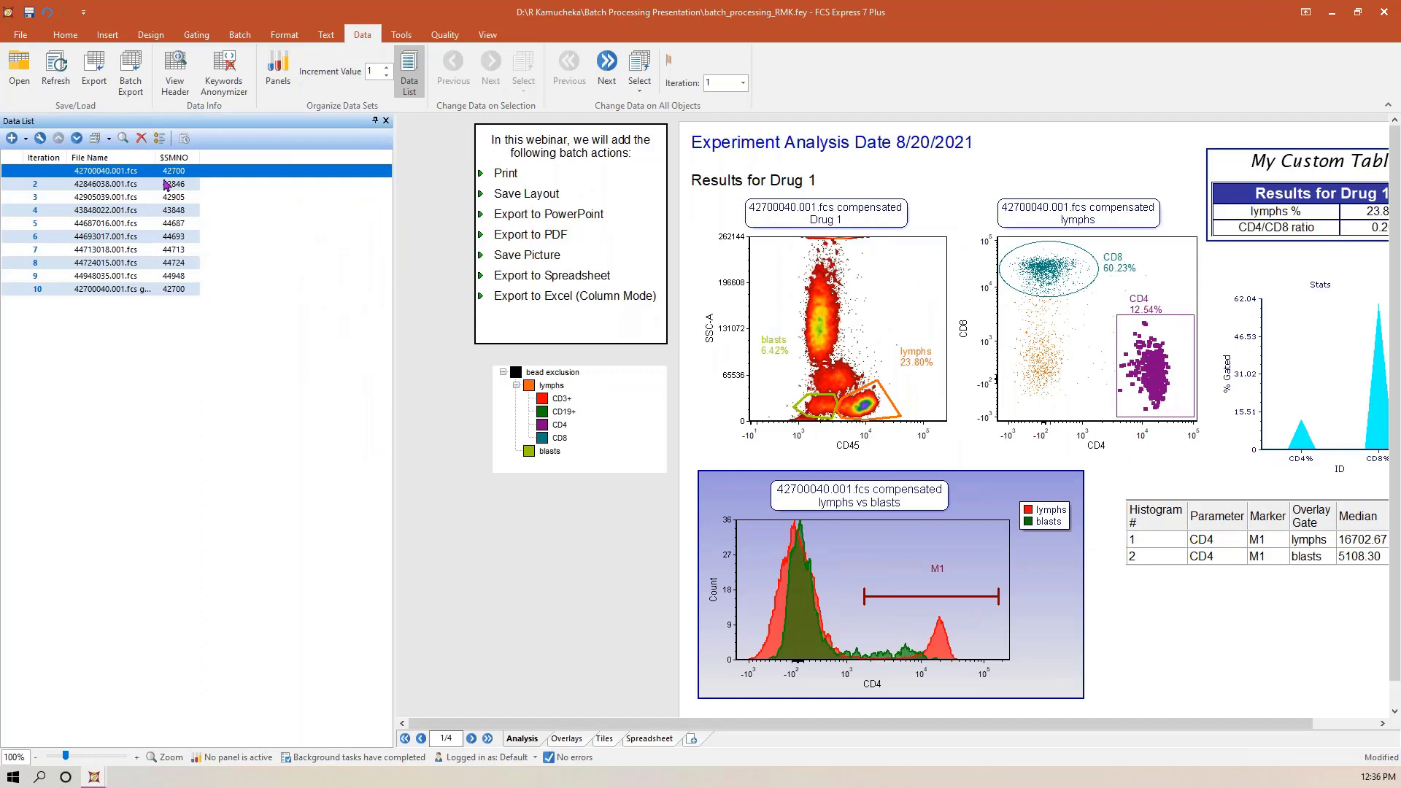
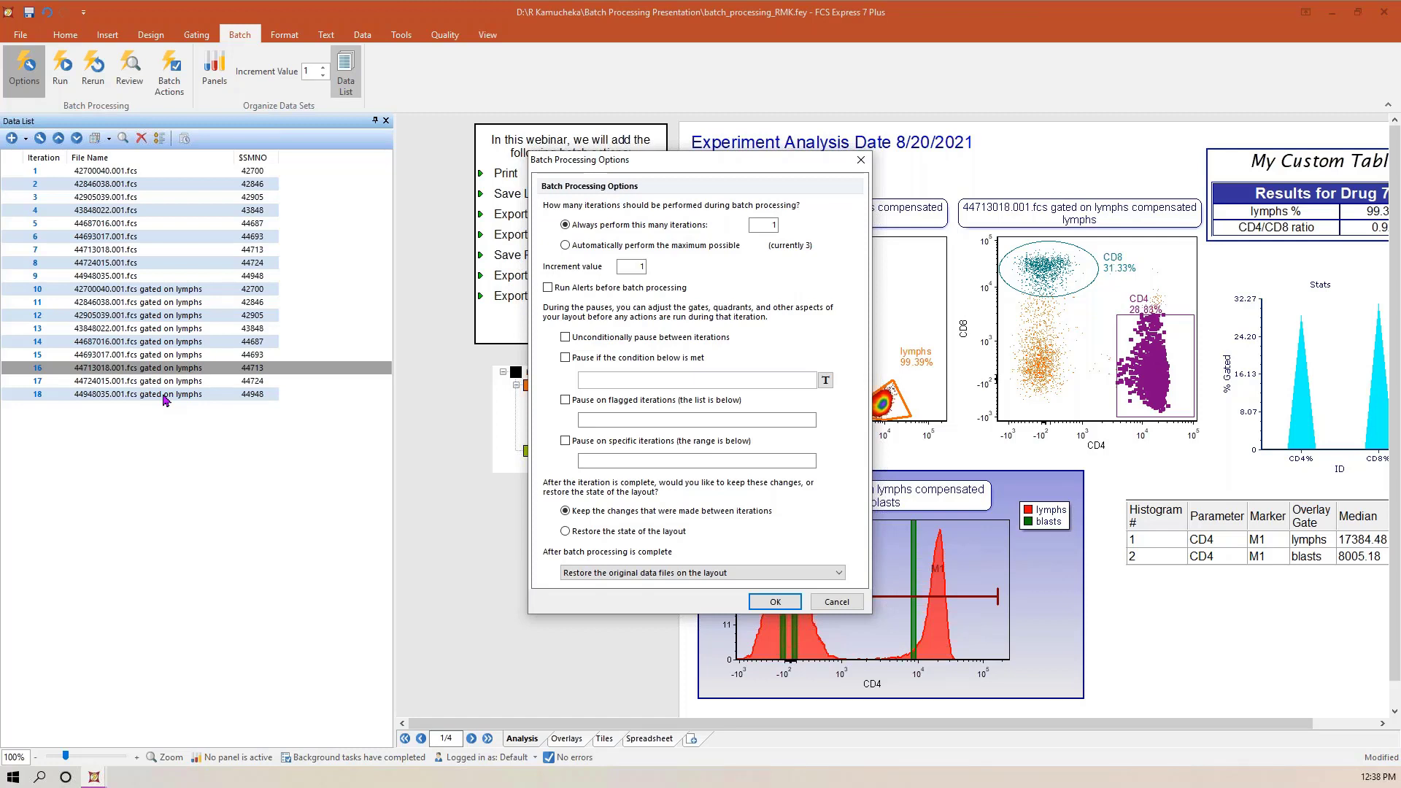
- Set batch processing to automatically perform the maximum possible iterations and pause unconditionally between iterations
left_click(566, 246)
left_click(566, 338)
left_click(775, 602)
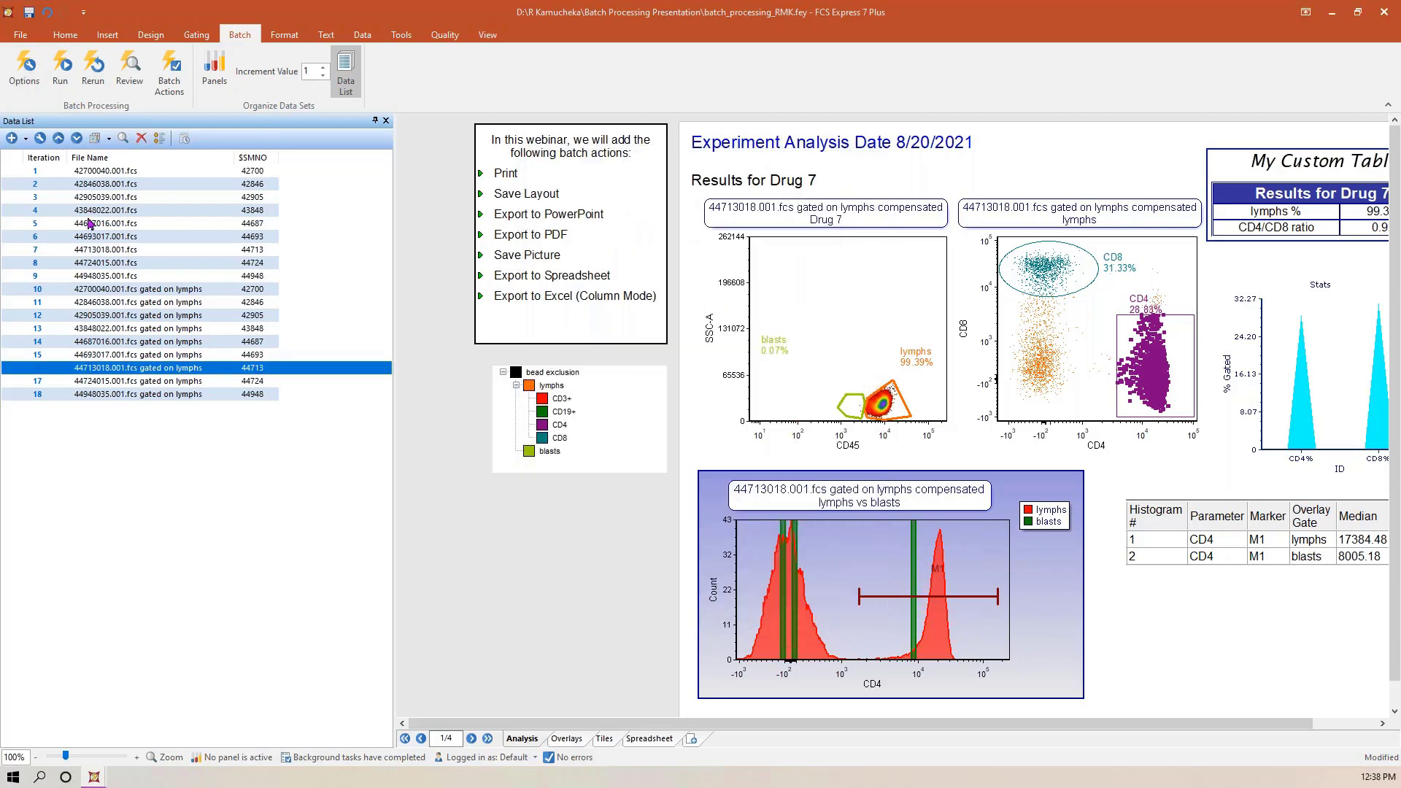
- Load iteration 1 and set the batch processing options to always perform 9 iterations
left_click(35, 173)
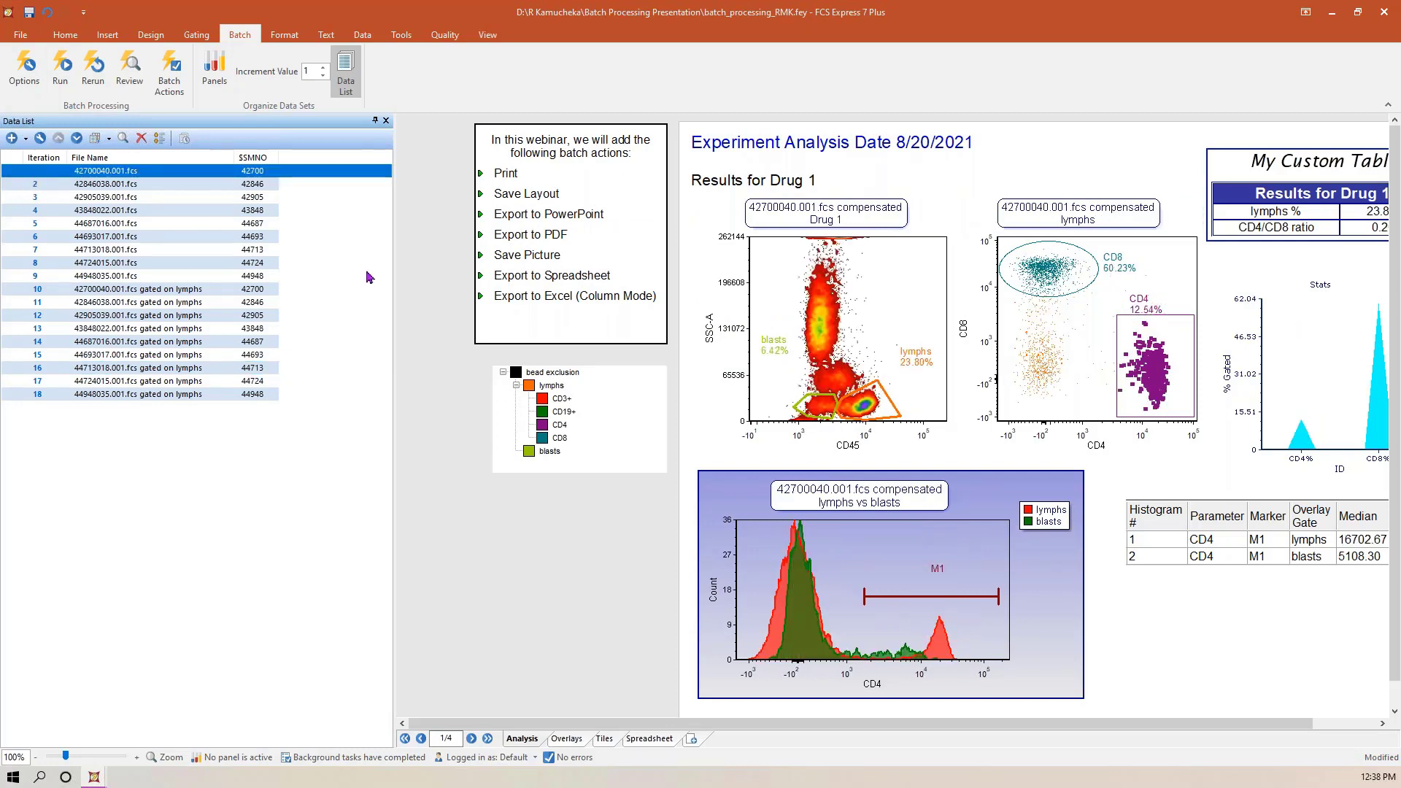
left_click(29, 82)
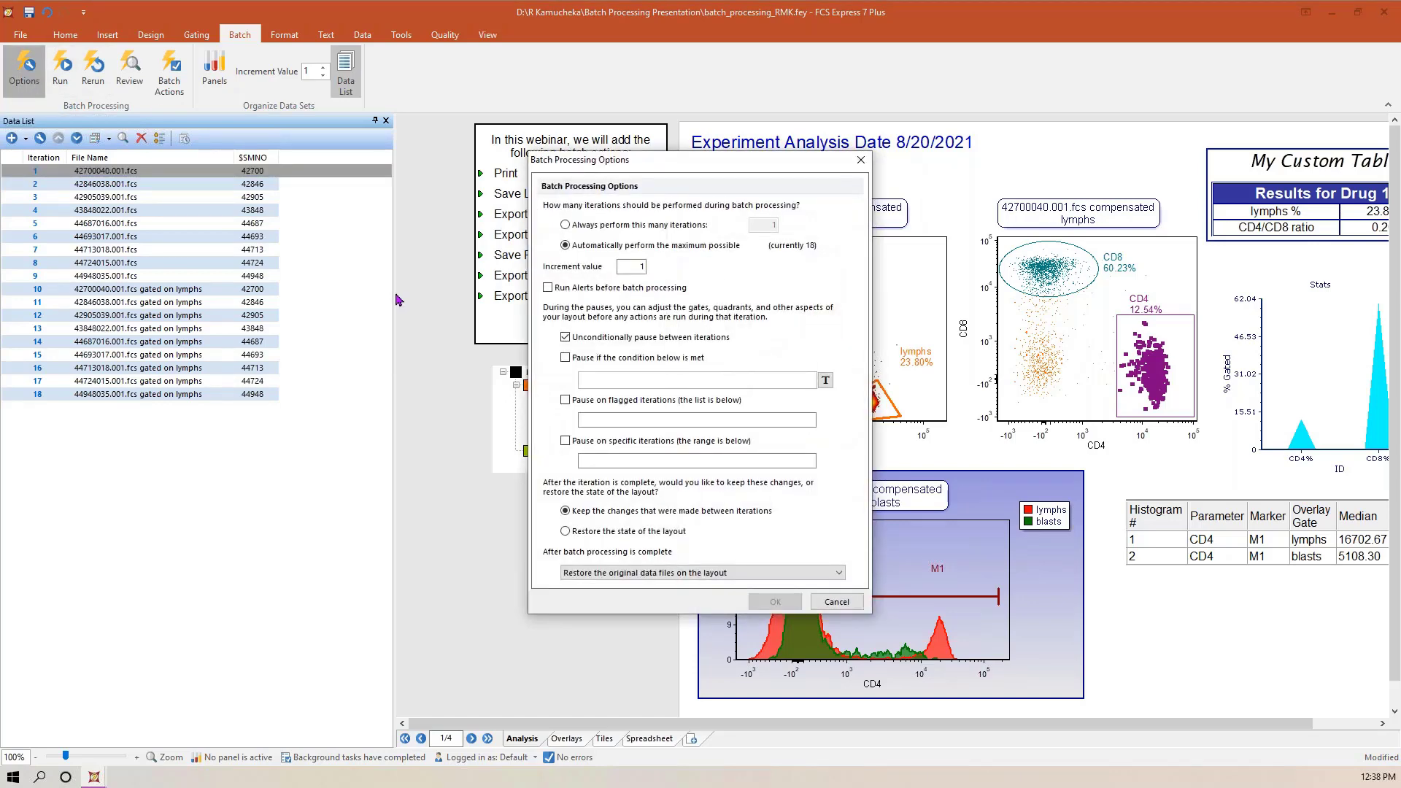
left_click(569, 227)
double_click(764, 226)
type("5")
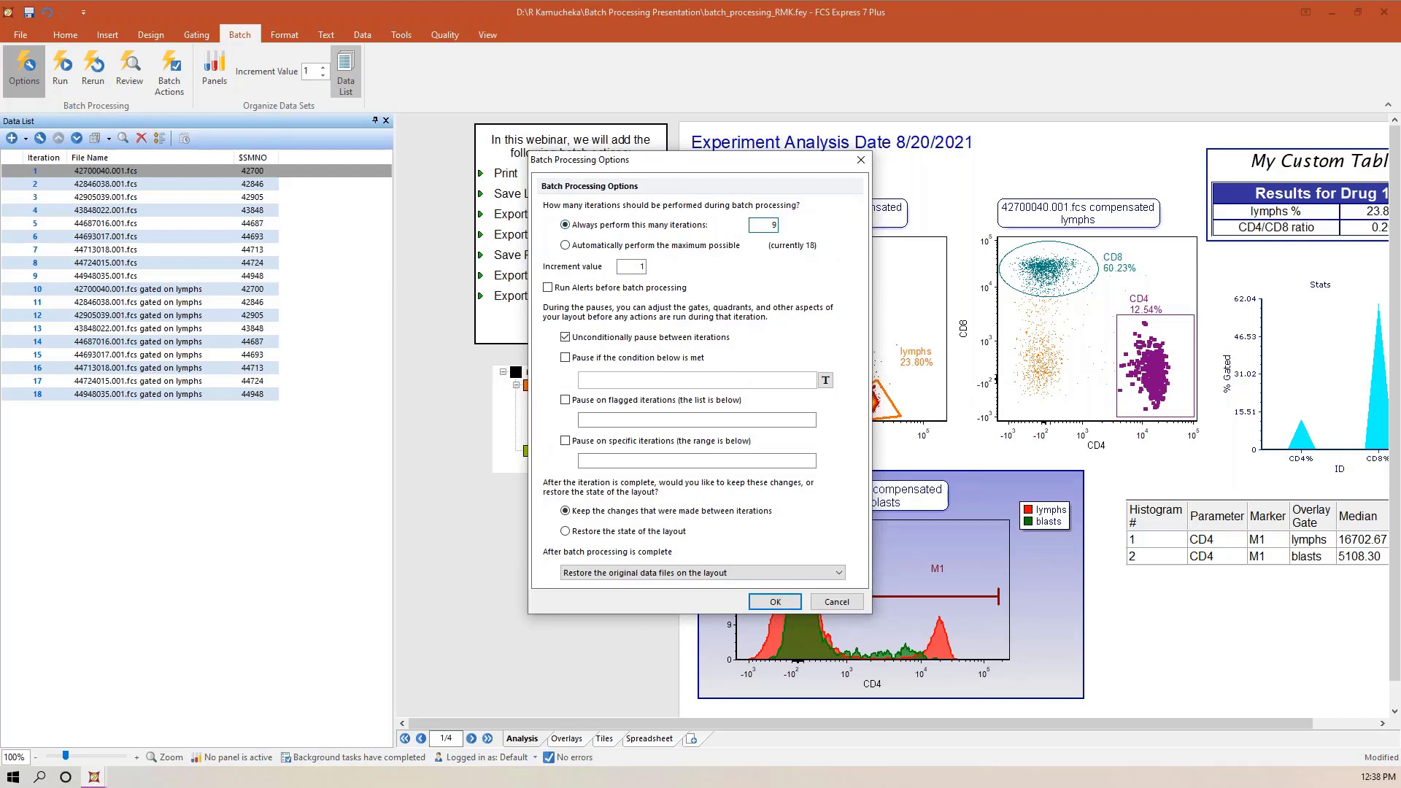
left_click(776, 602)
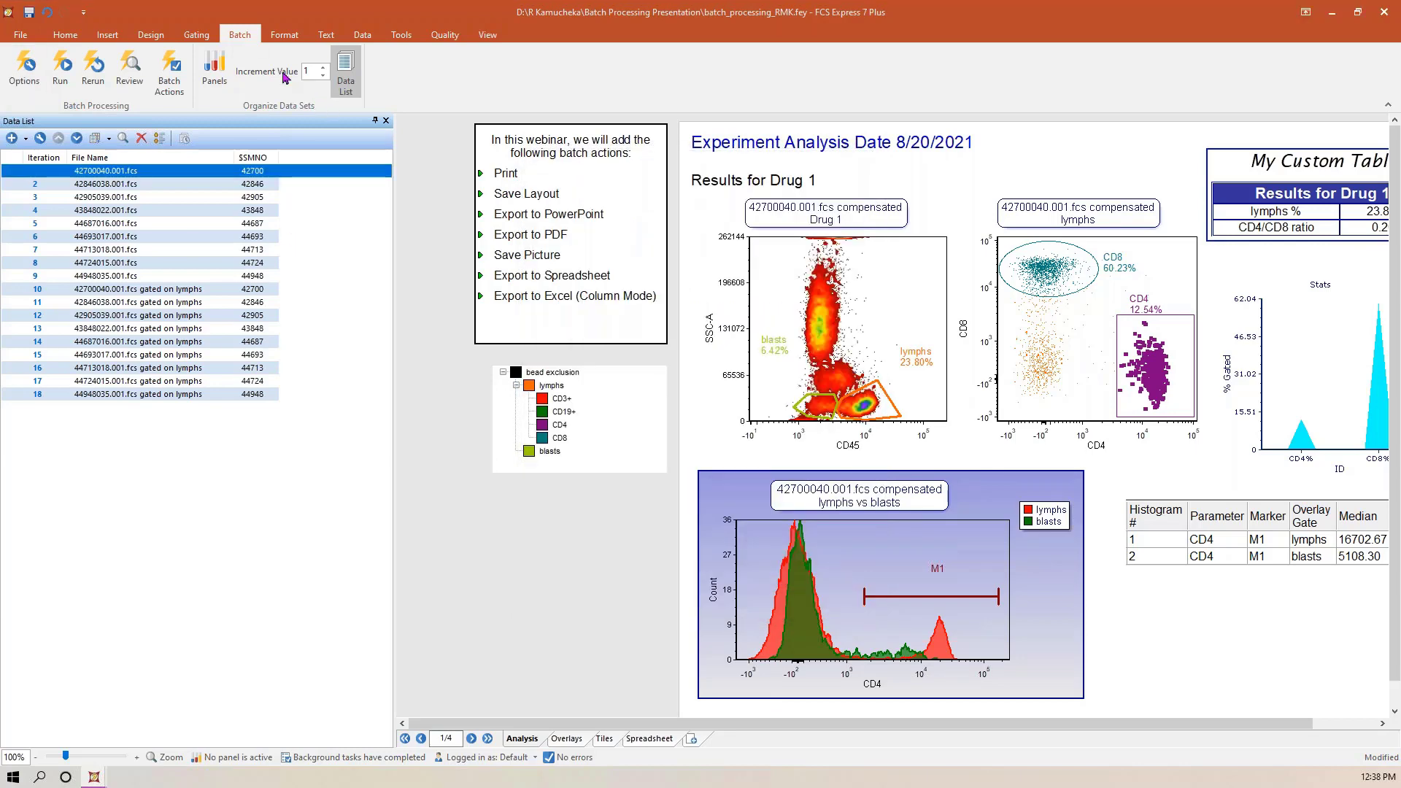
- Show the configured batch process actions in a floating Batch Actions window, enlarged enough to read the whole list
left_click(176, 74)
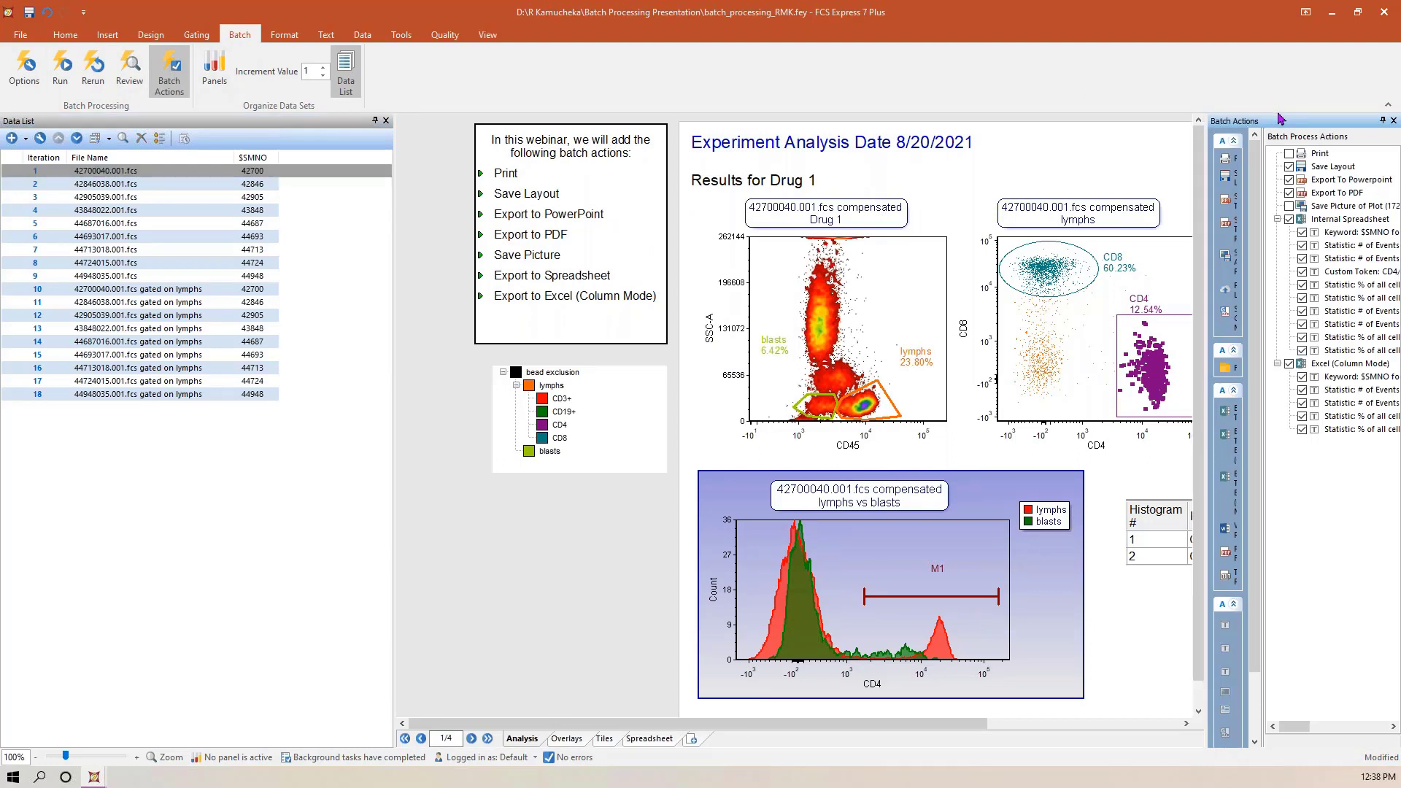
left_click_drag(1282, 121, 751, 225)
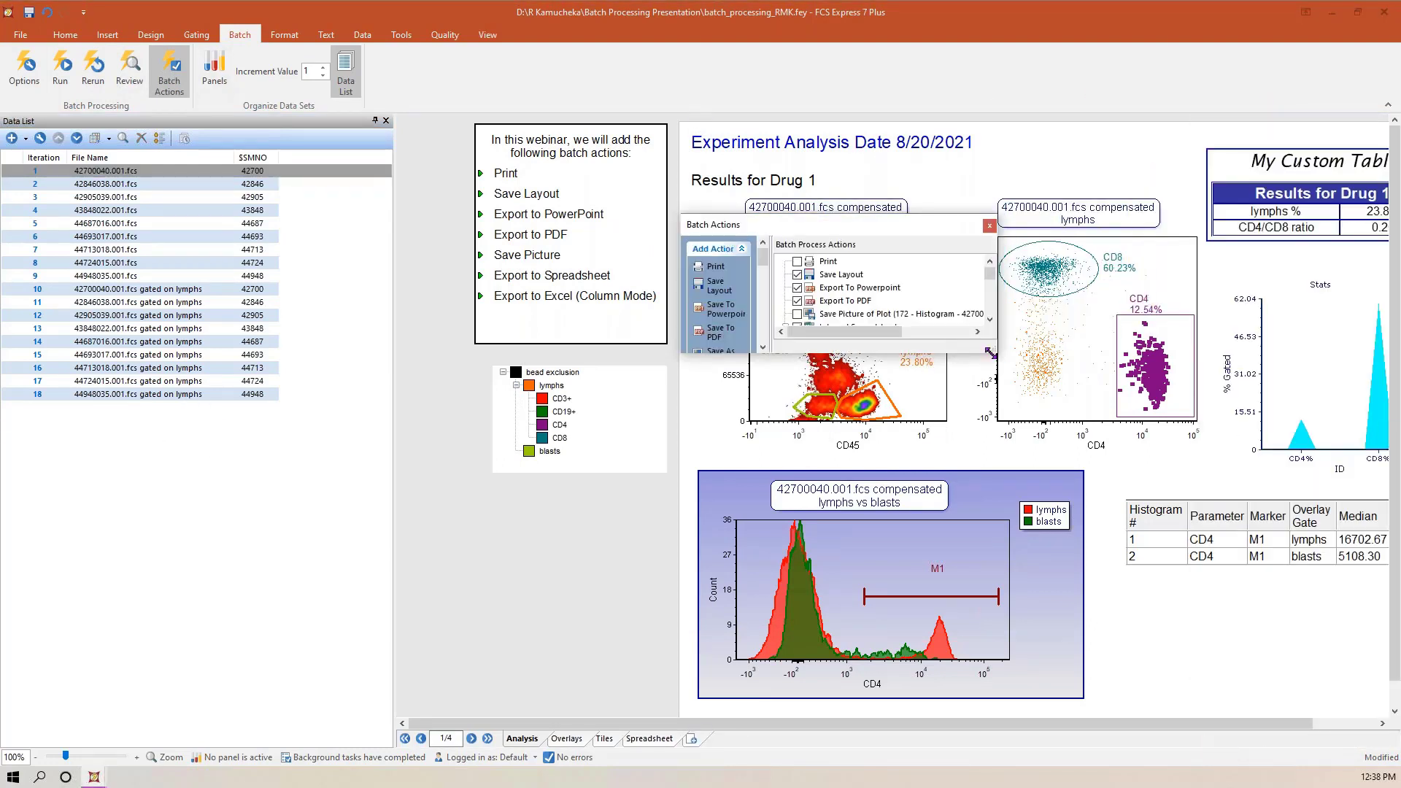
left_click_drag(1005, 373, 1188, 667)
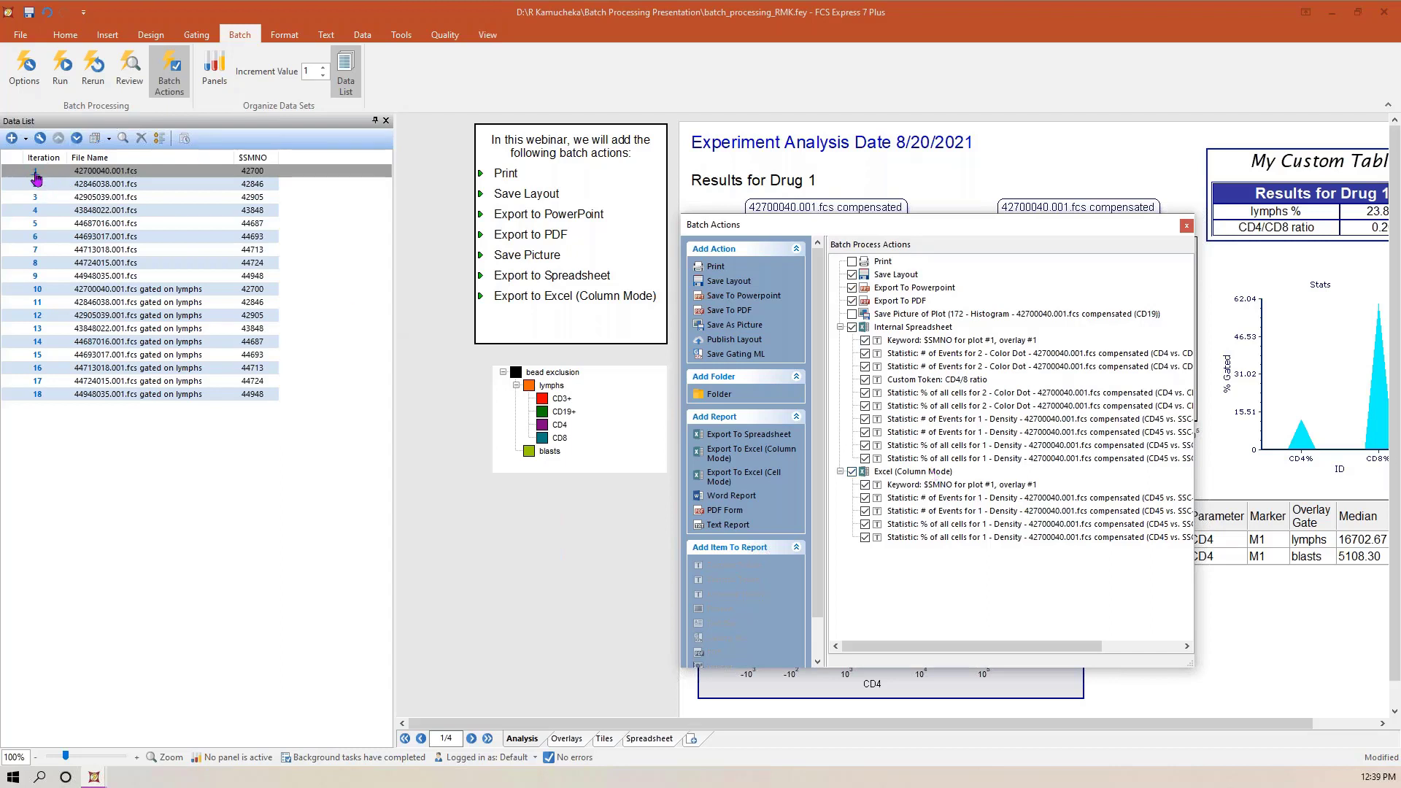
left_click(343, 227)
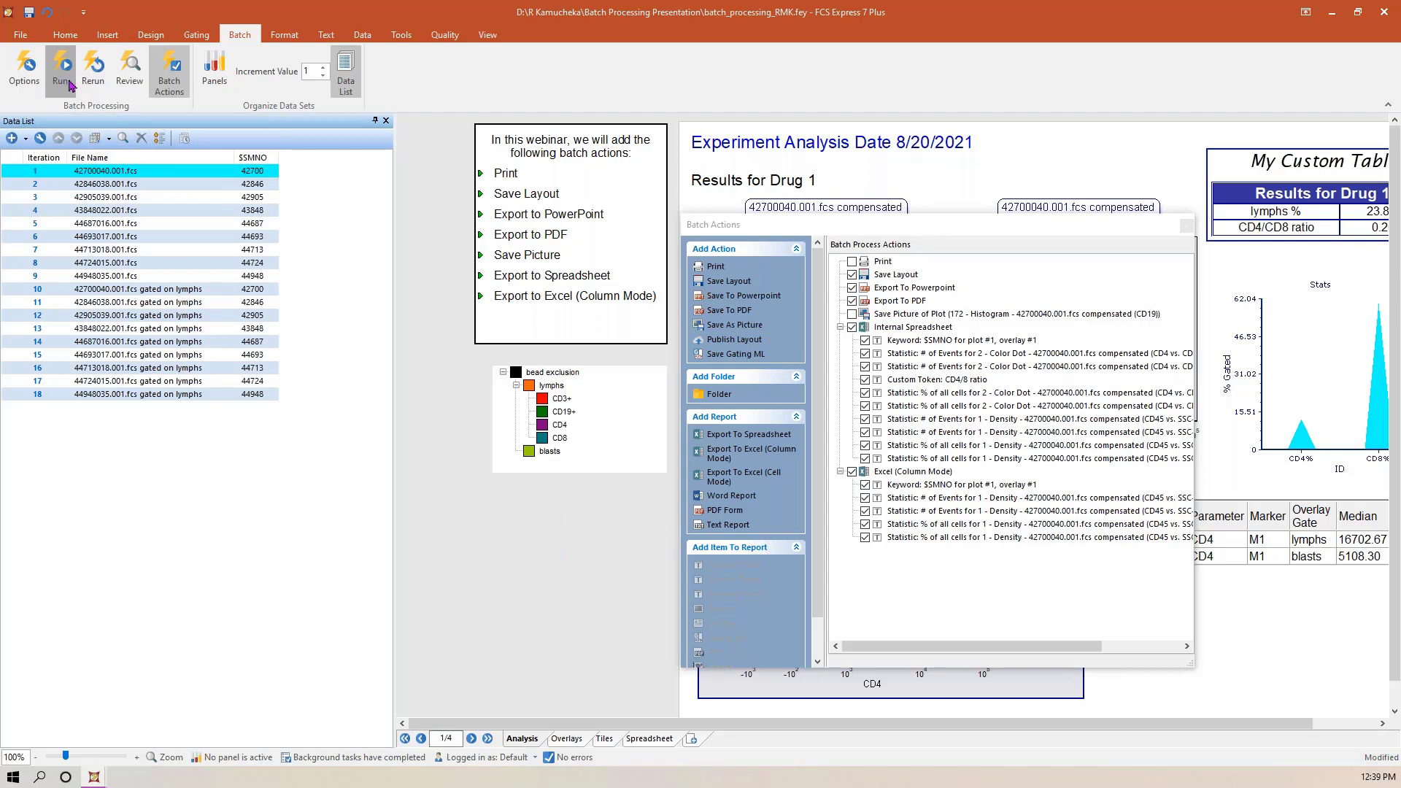
- Run the batch process and agree to clear the saved iteration snapshots
left_click(64, 62)
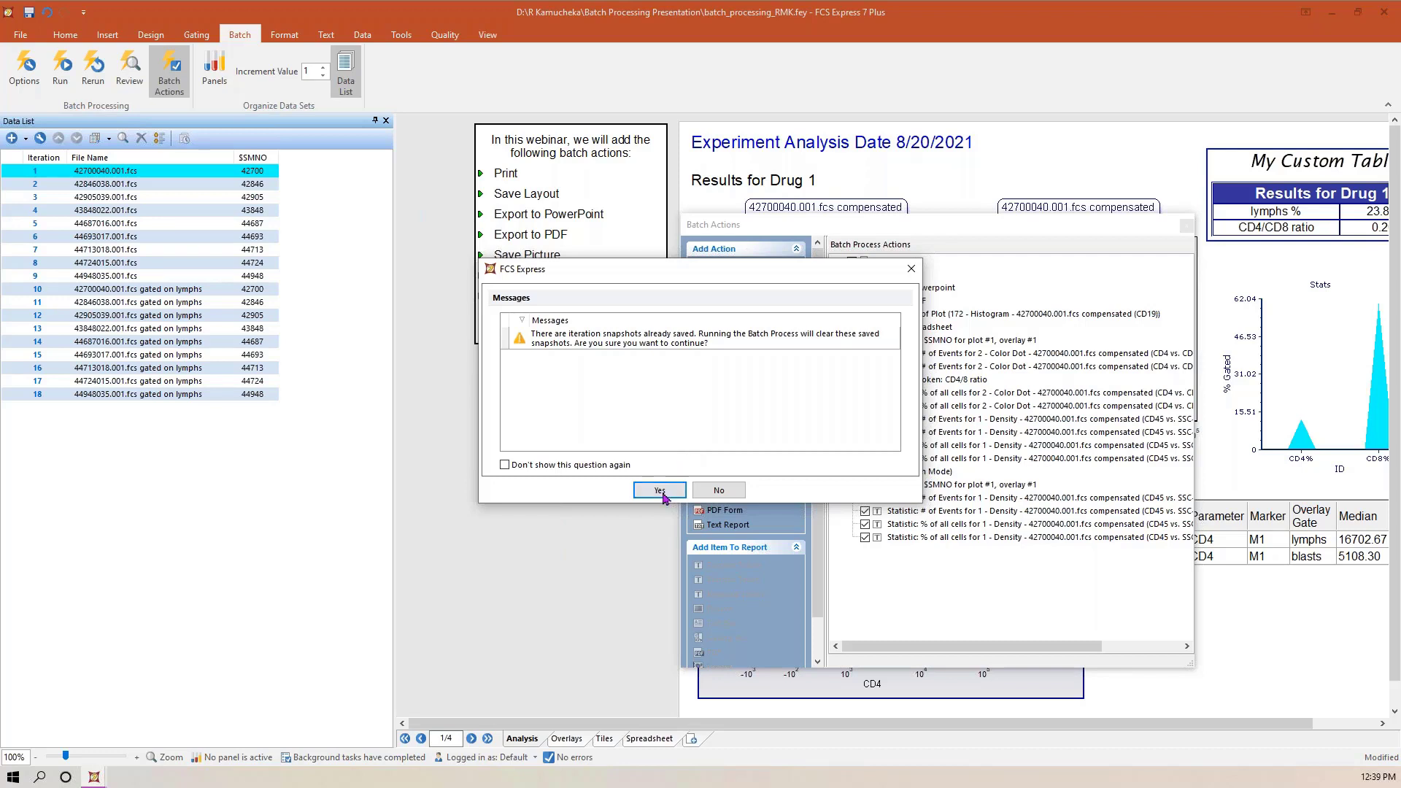
left_click(719, 490)
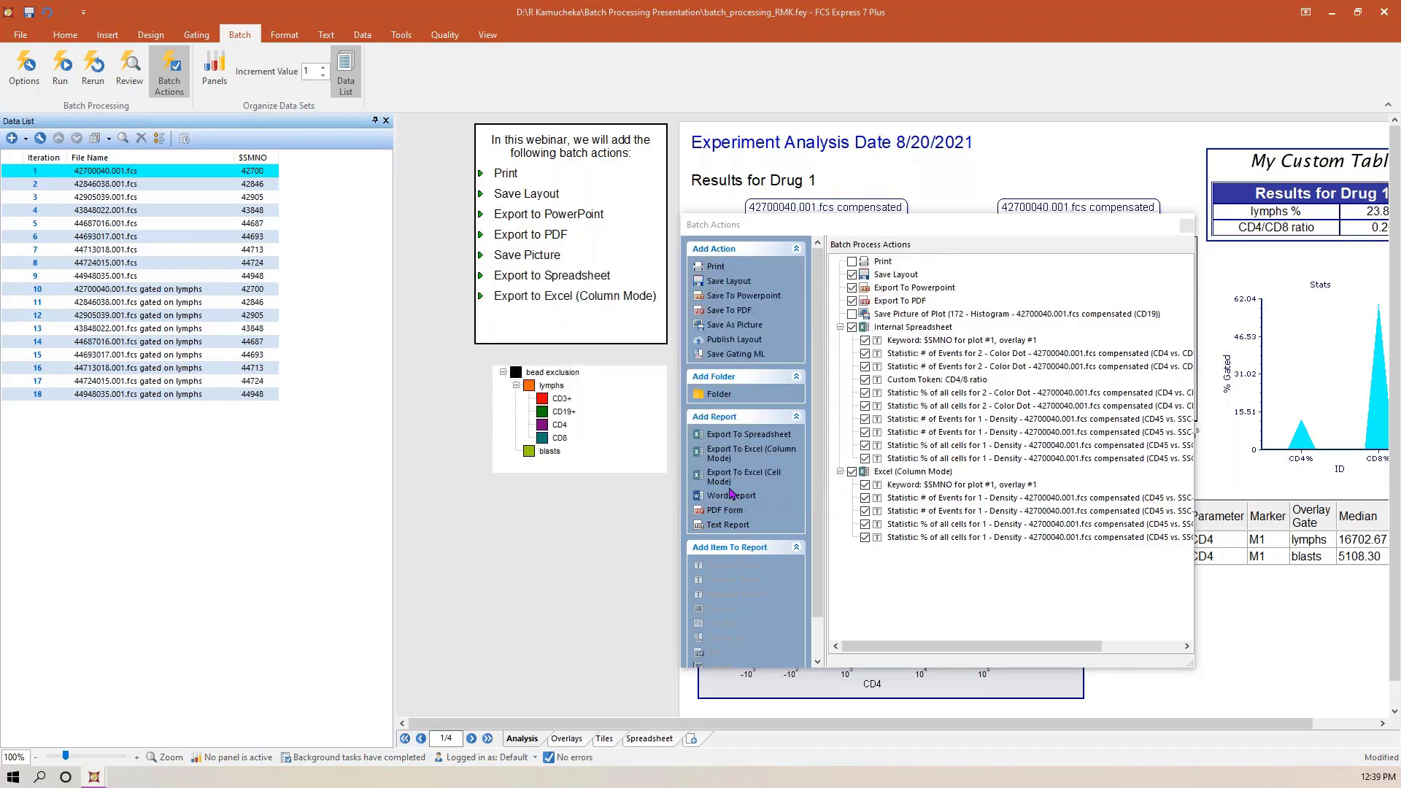
left_click(61, 77)
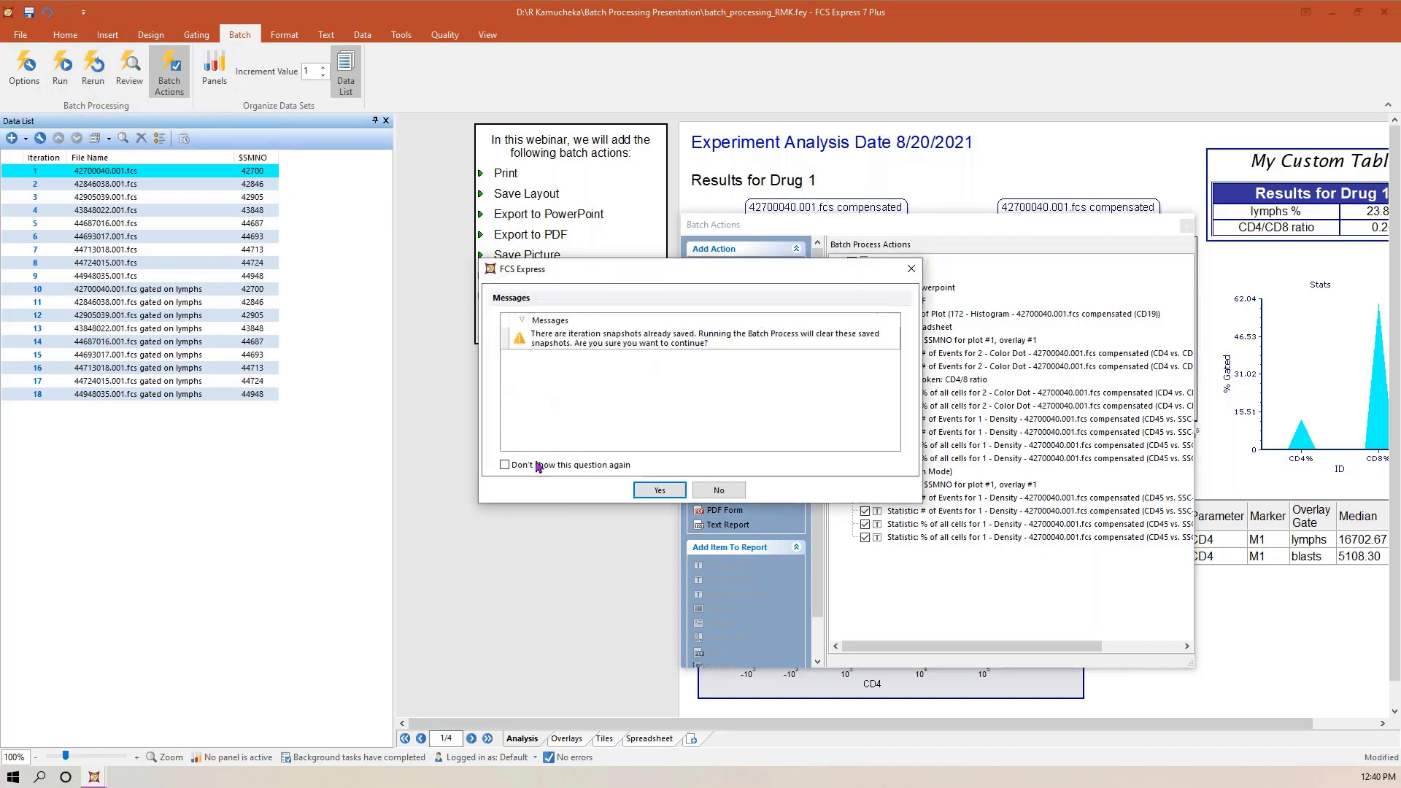
left_click(659, 492)
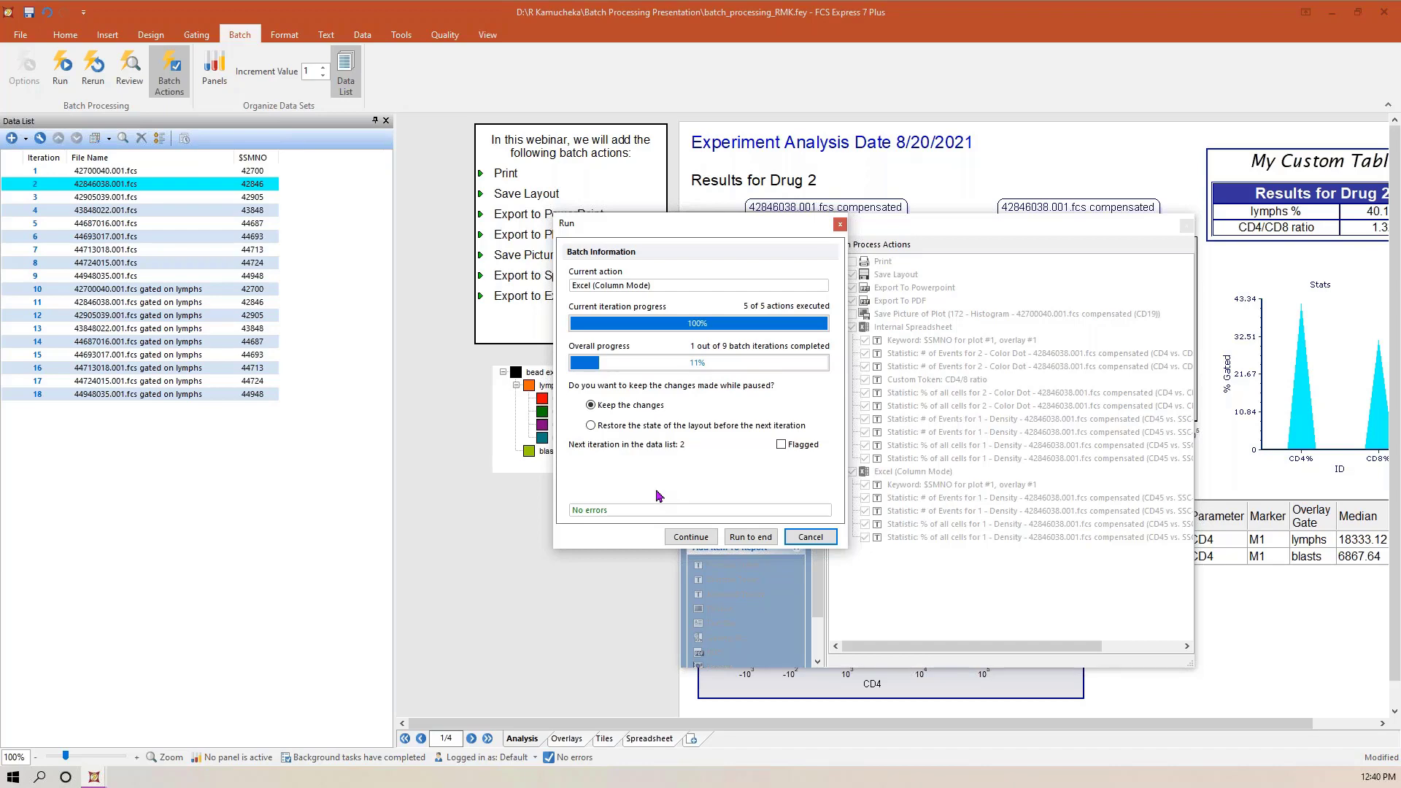
- Close the Batch Actions window, uncover the plots behind the Run dialog, and run the paused batch to the end while keeping changes
left_click(1166, 226)
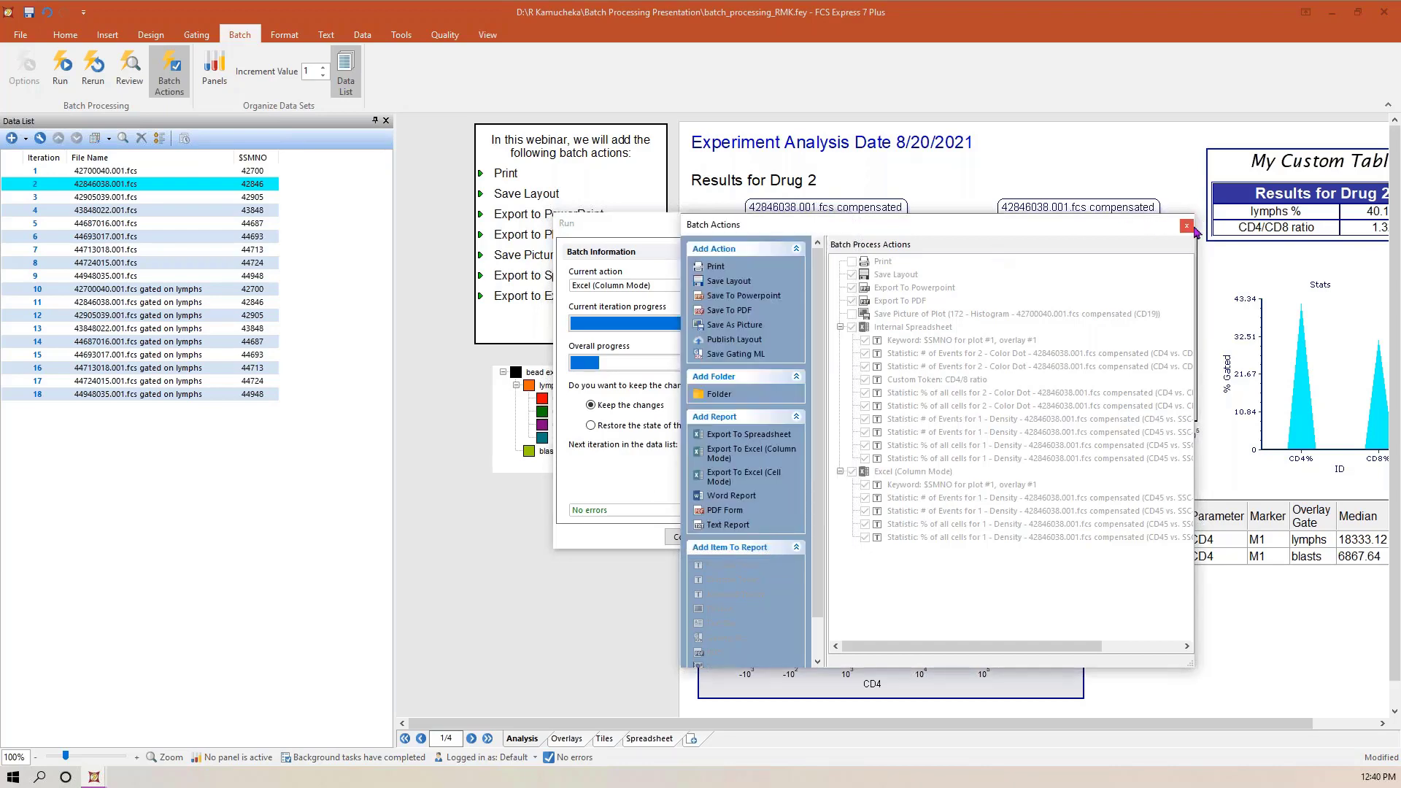
left_click(1186, 226)
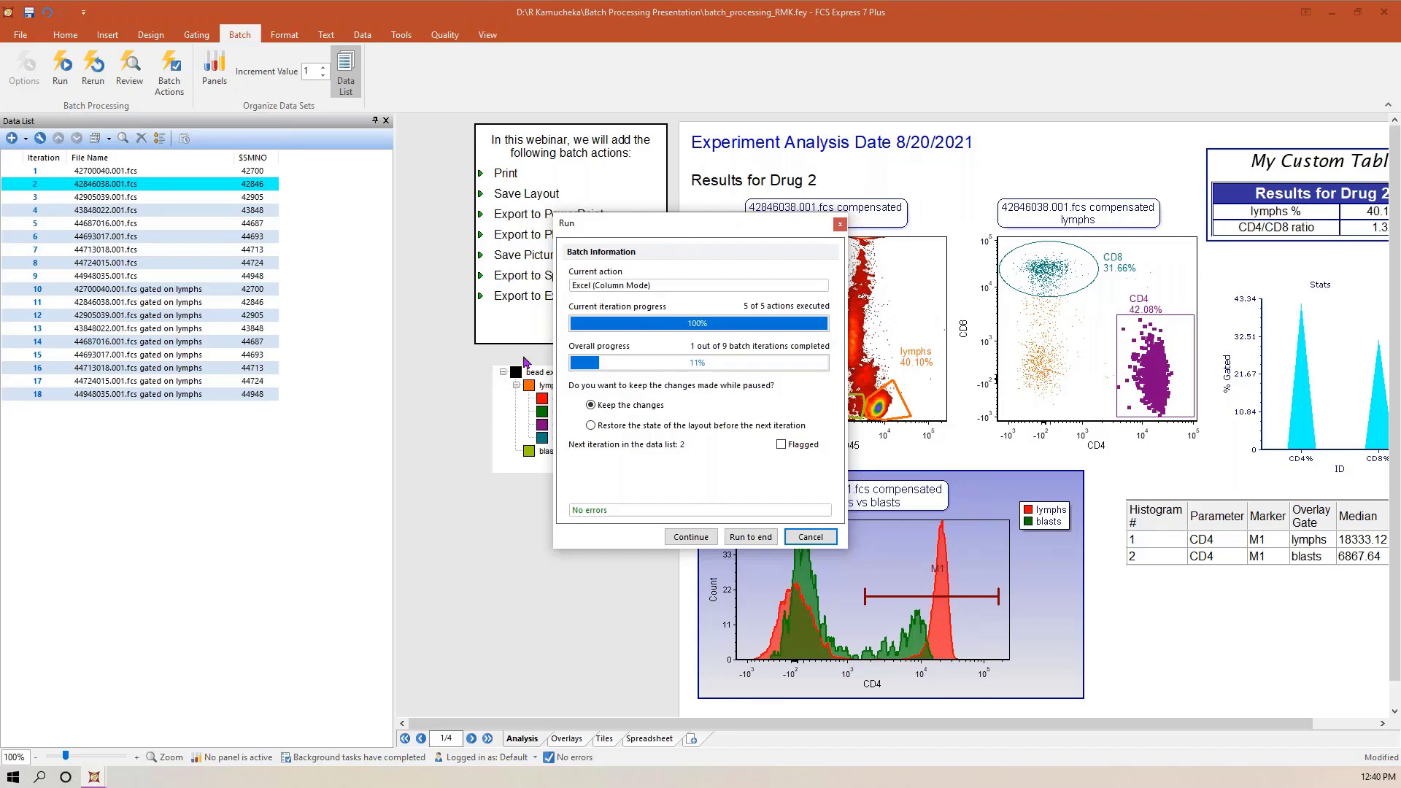
left_click_drag(719, 223, 384, 419)
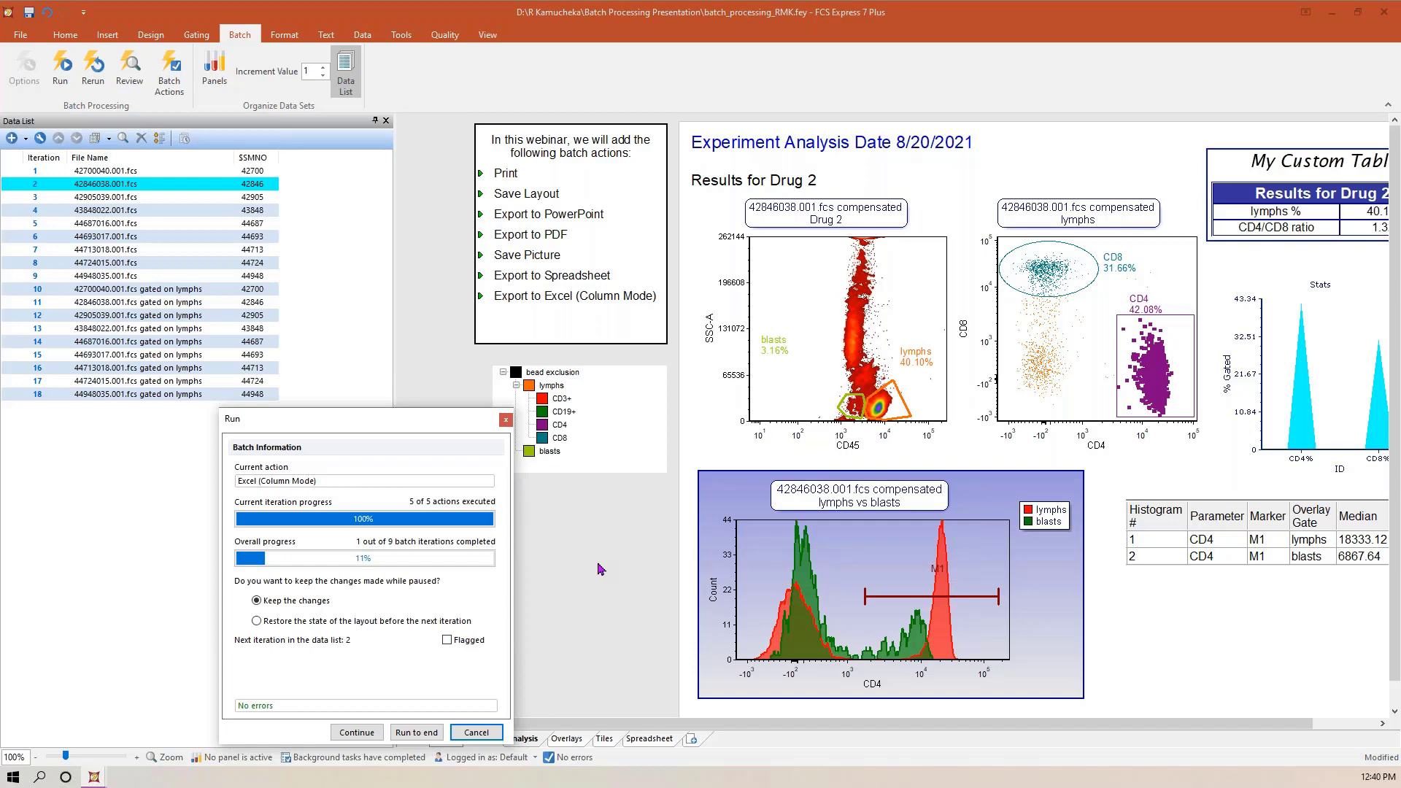
left_click_drag(399, 423, 432, 244)
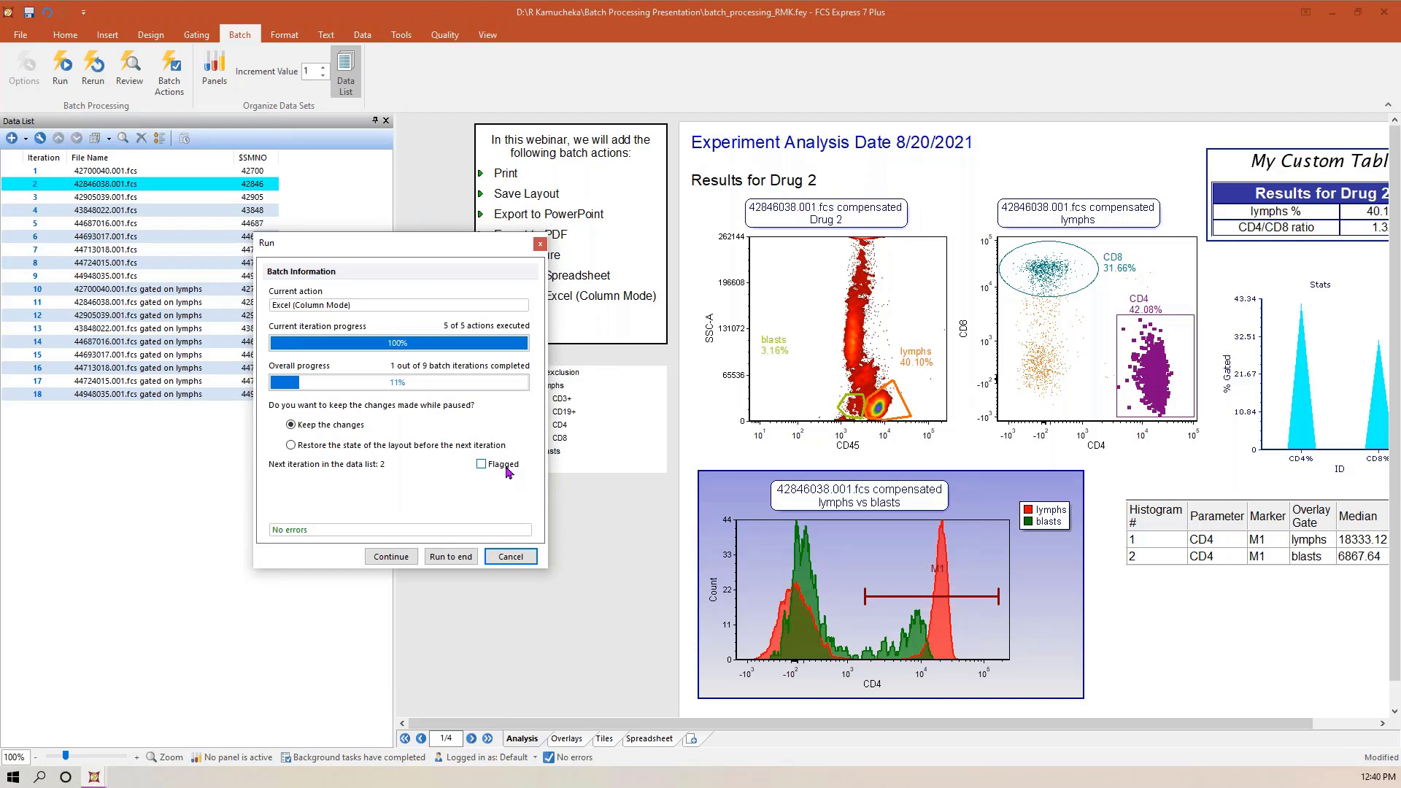
left_click(451, 557)
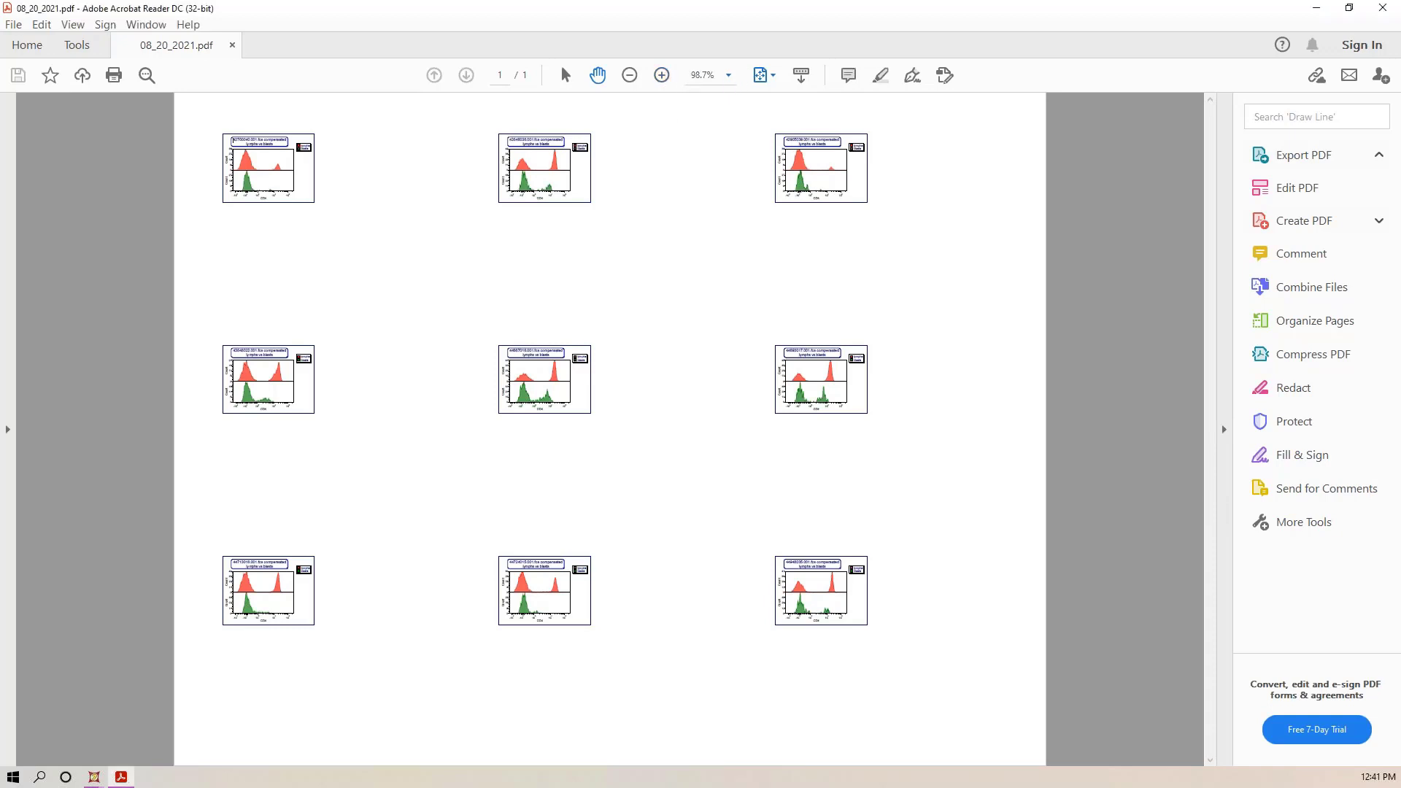
- Examine the overlay histograms in the exported 08_20_2021.pdf at 200% zoom, and close the PDF and the exported PowerPoint presentation
left_click(729, 75)
left_click(963, 264)
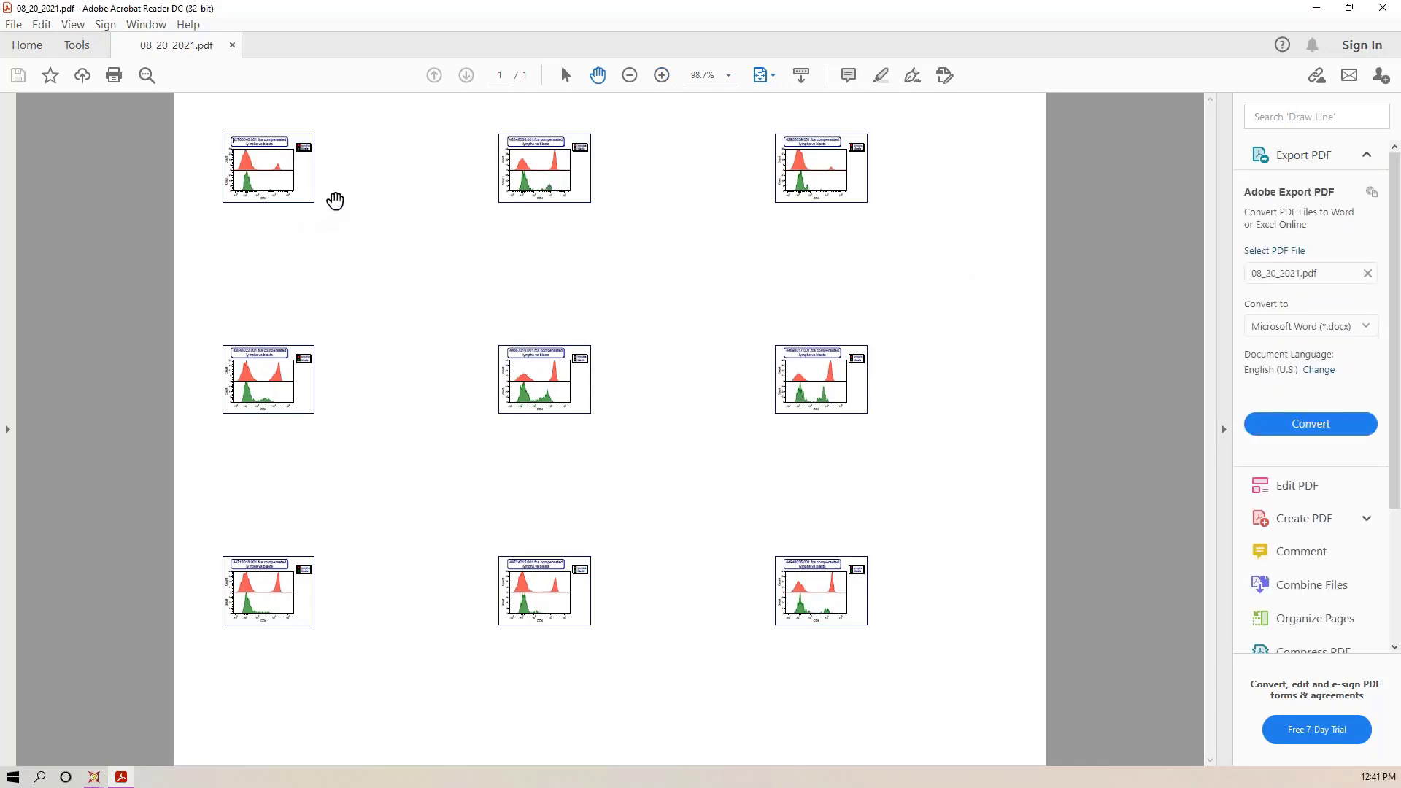
left_click(662, 76)
left_click(662, 76)
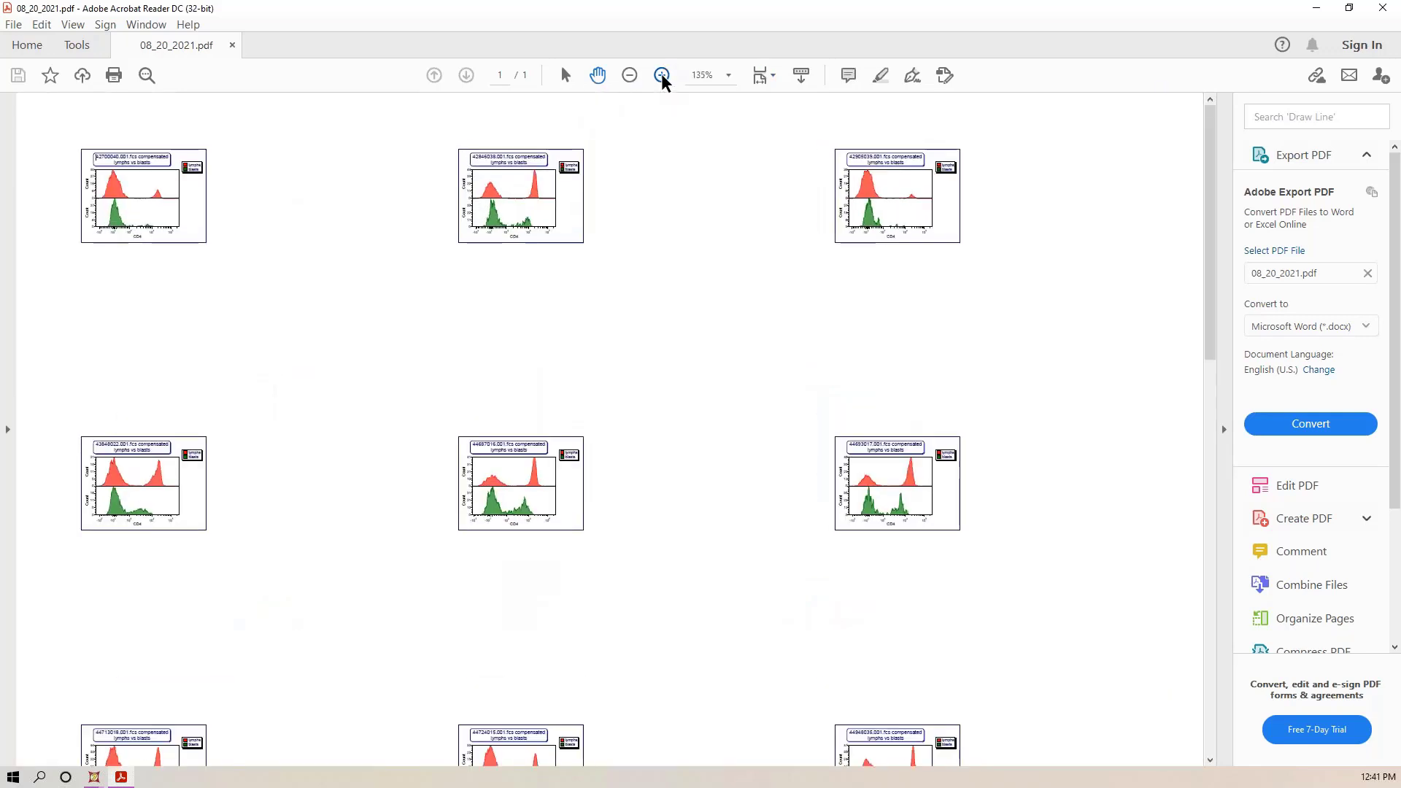
left_click(662, 76)
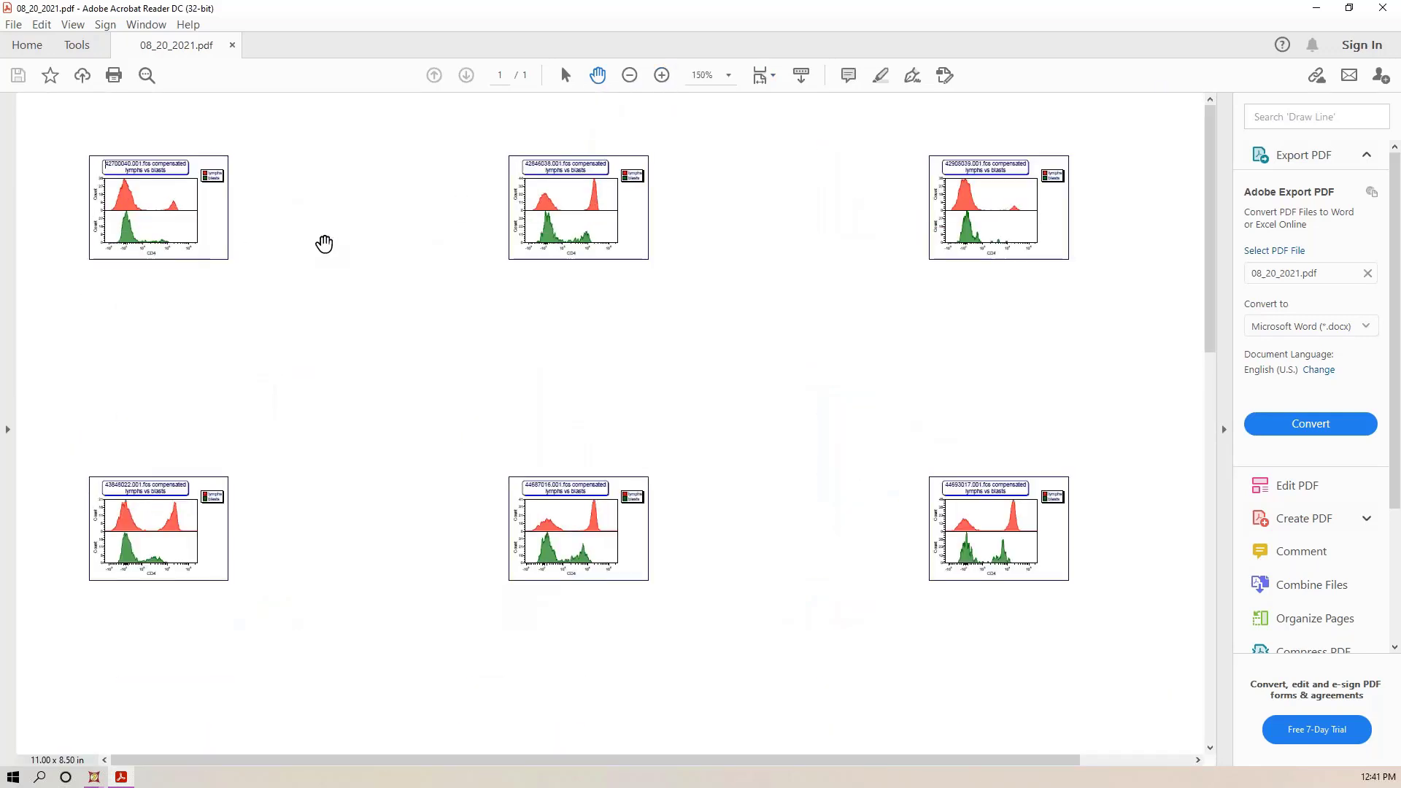
left_click(663, 78)
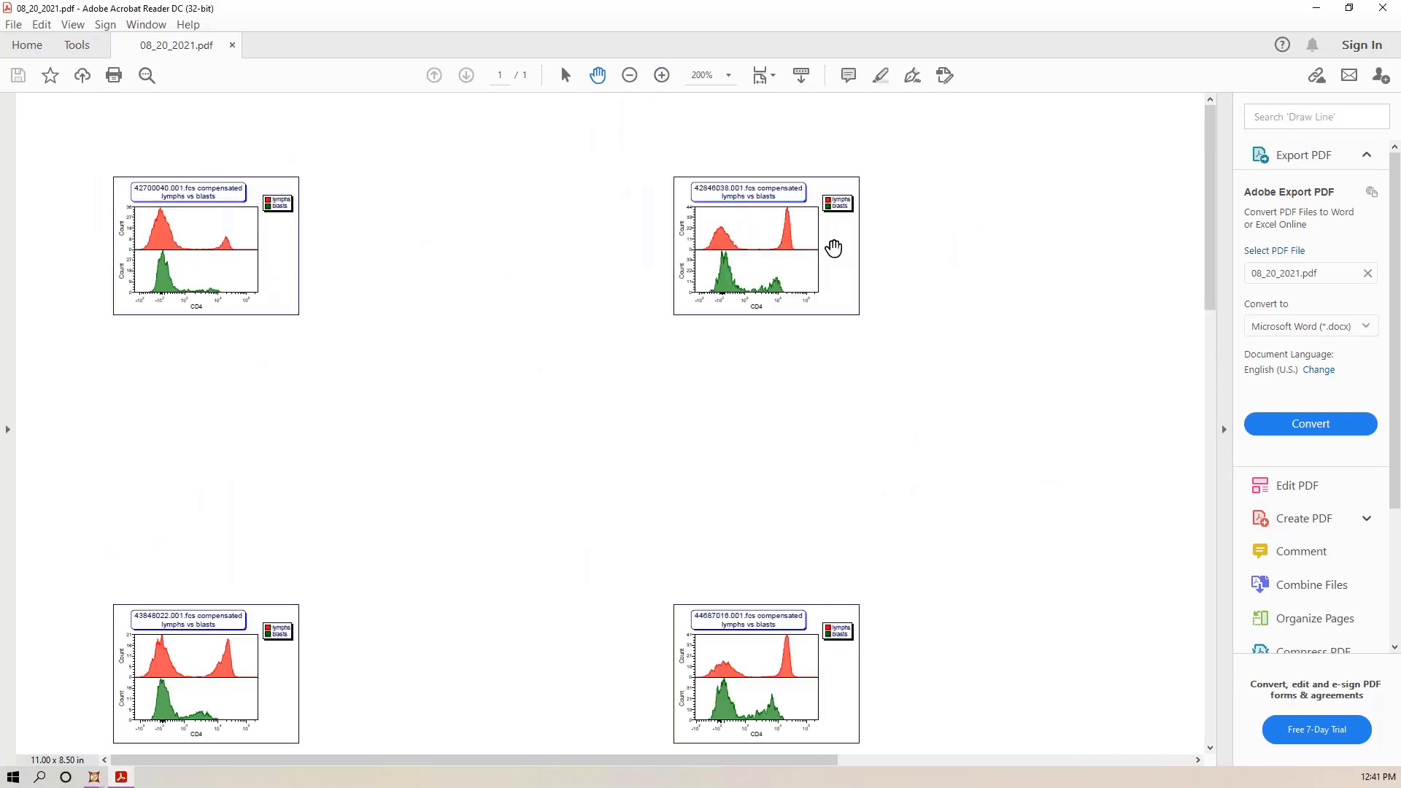
left_click_drag(1210, 262, 1238, 206)
left_click(1385, 9)
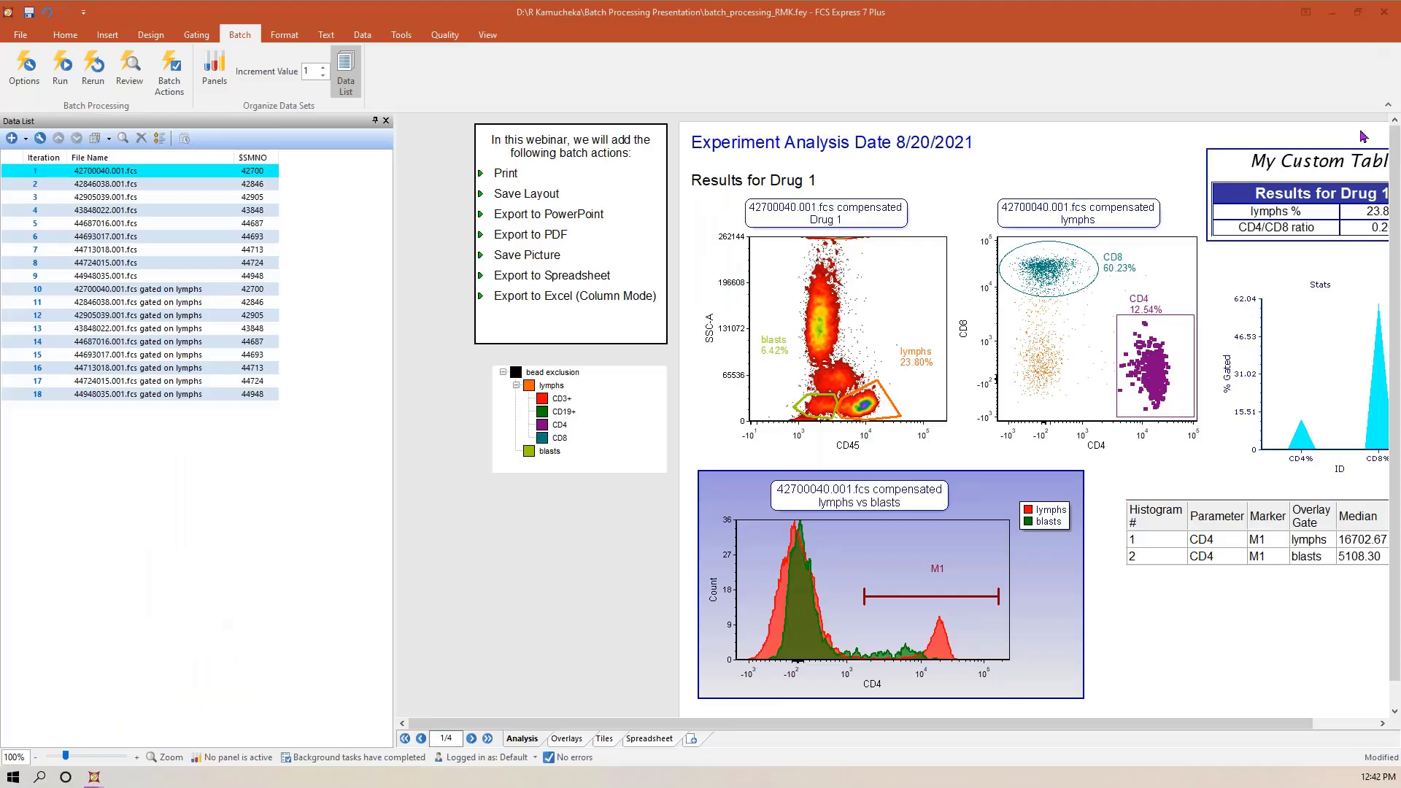
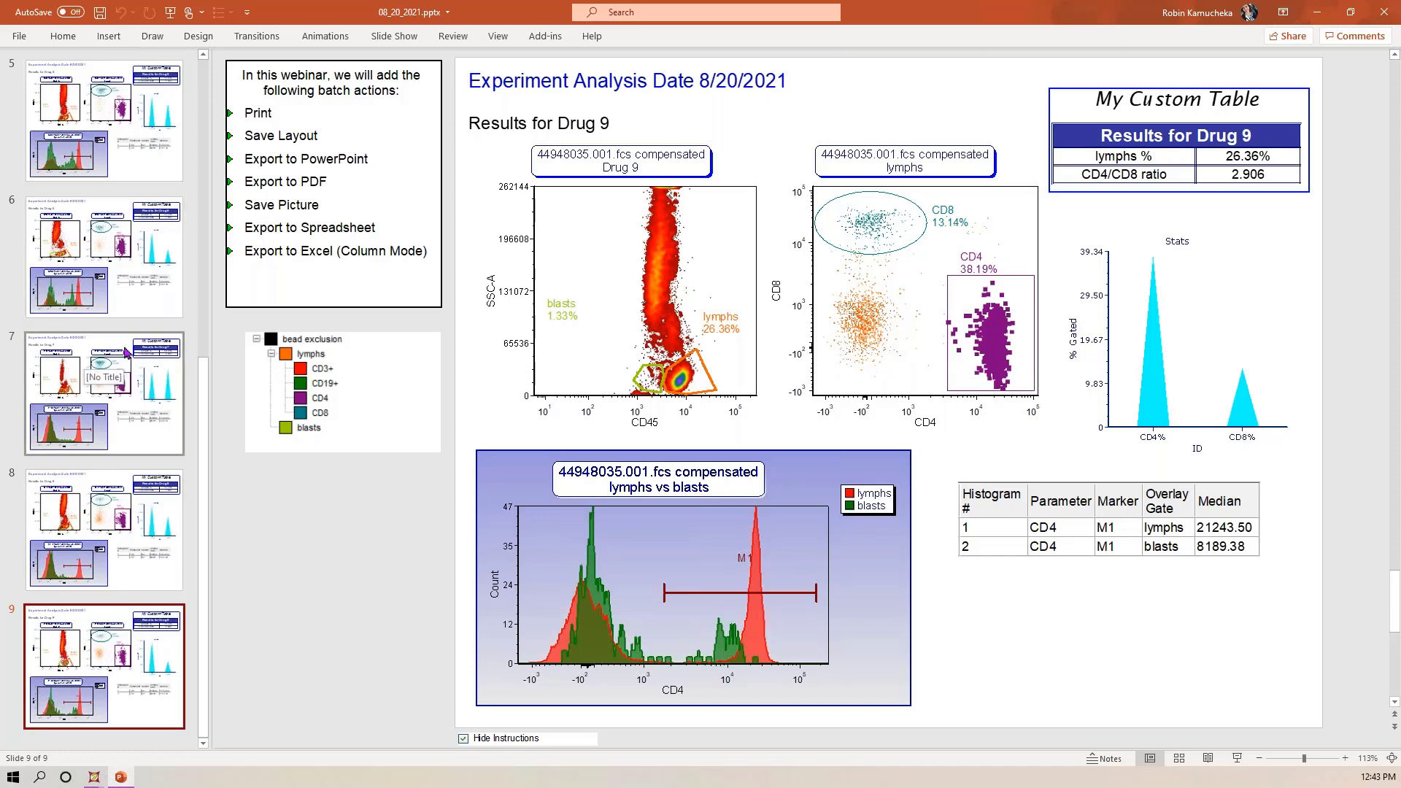
left_click(1383, 13)
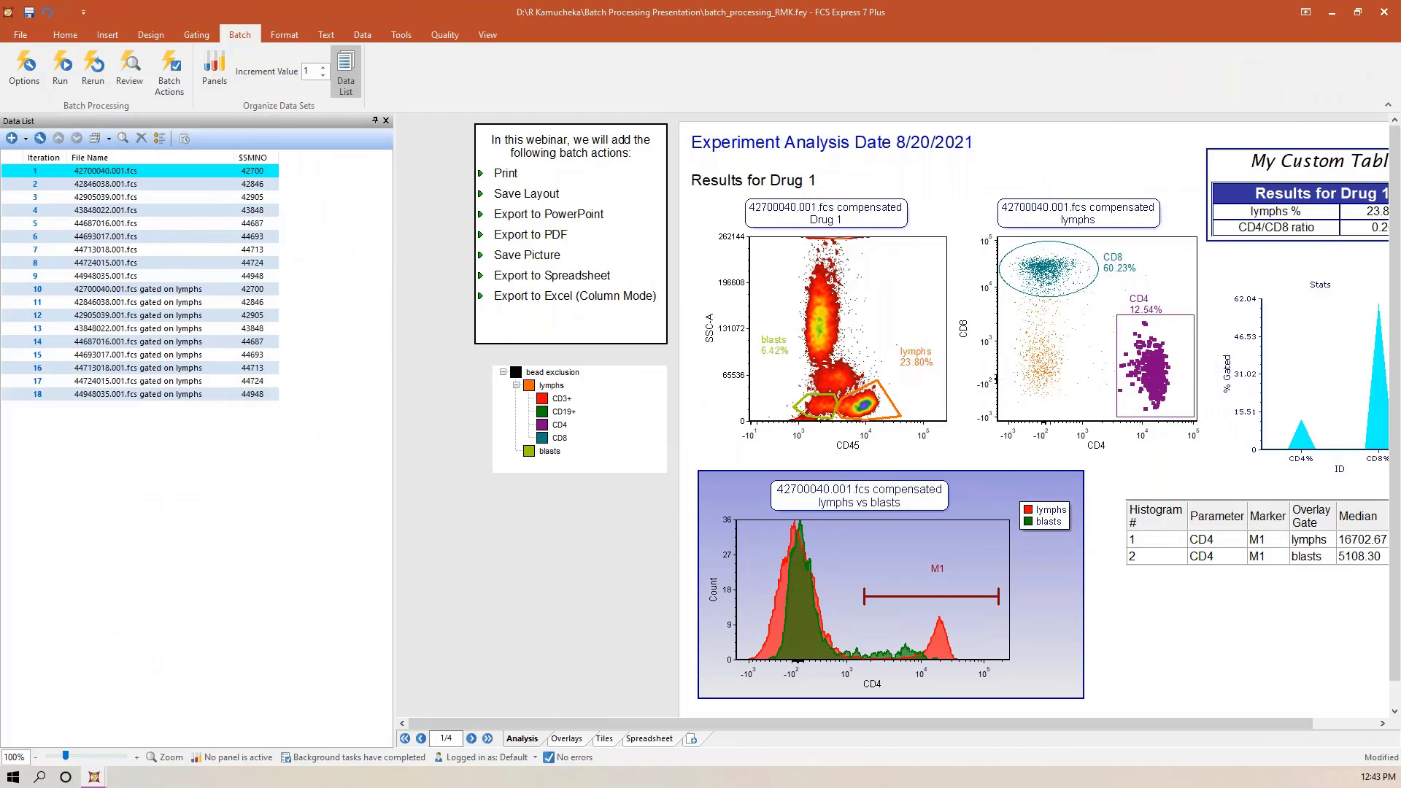
- Go to the Spreadsheet page and auto-fit all column widths of the summary statistics spreadsheet to their headings
left_click(648, 739)
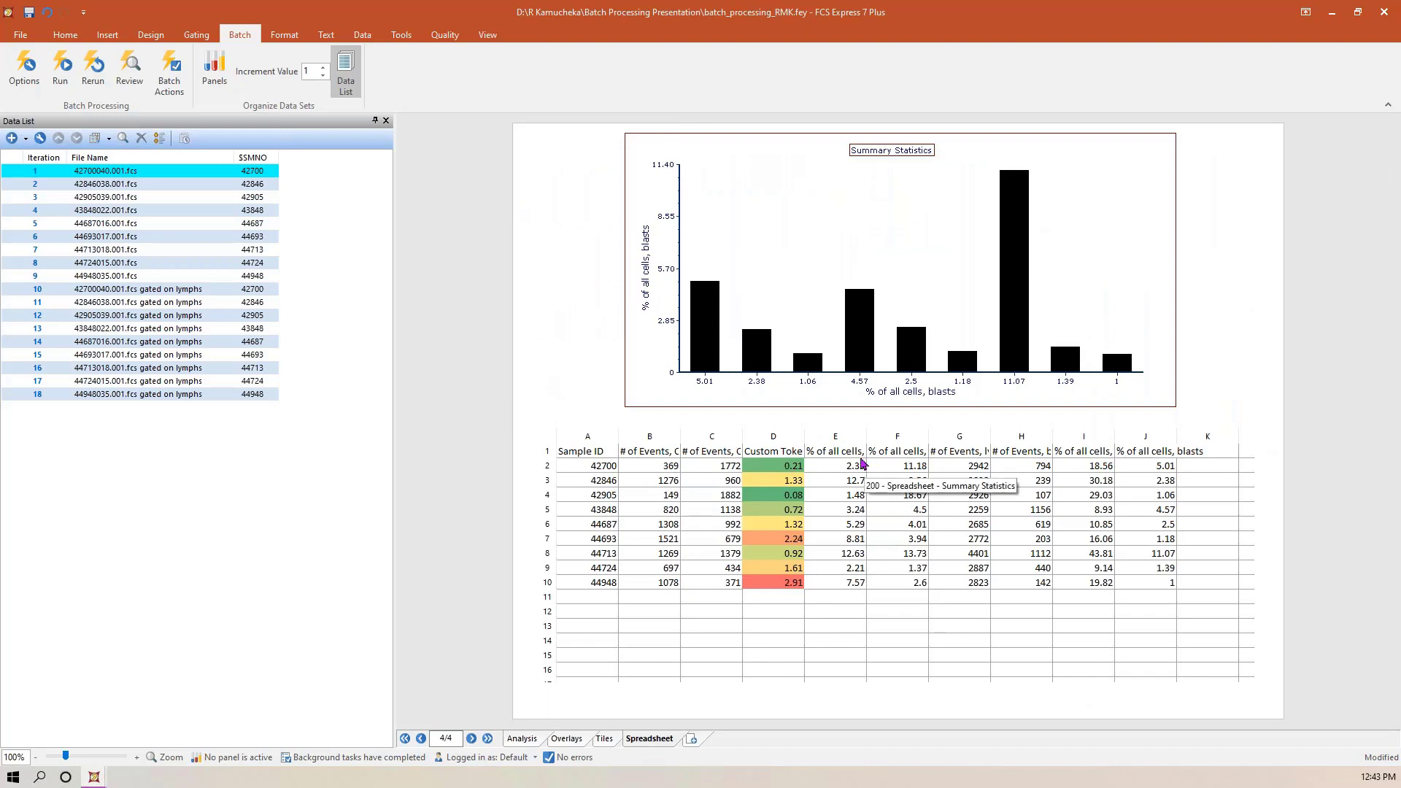
left_click(557, 438)
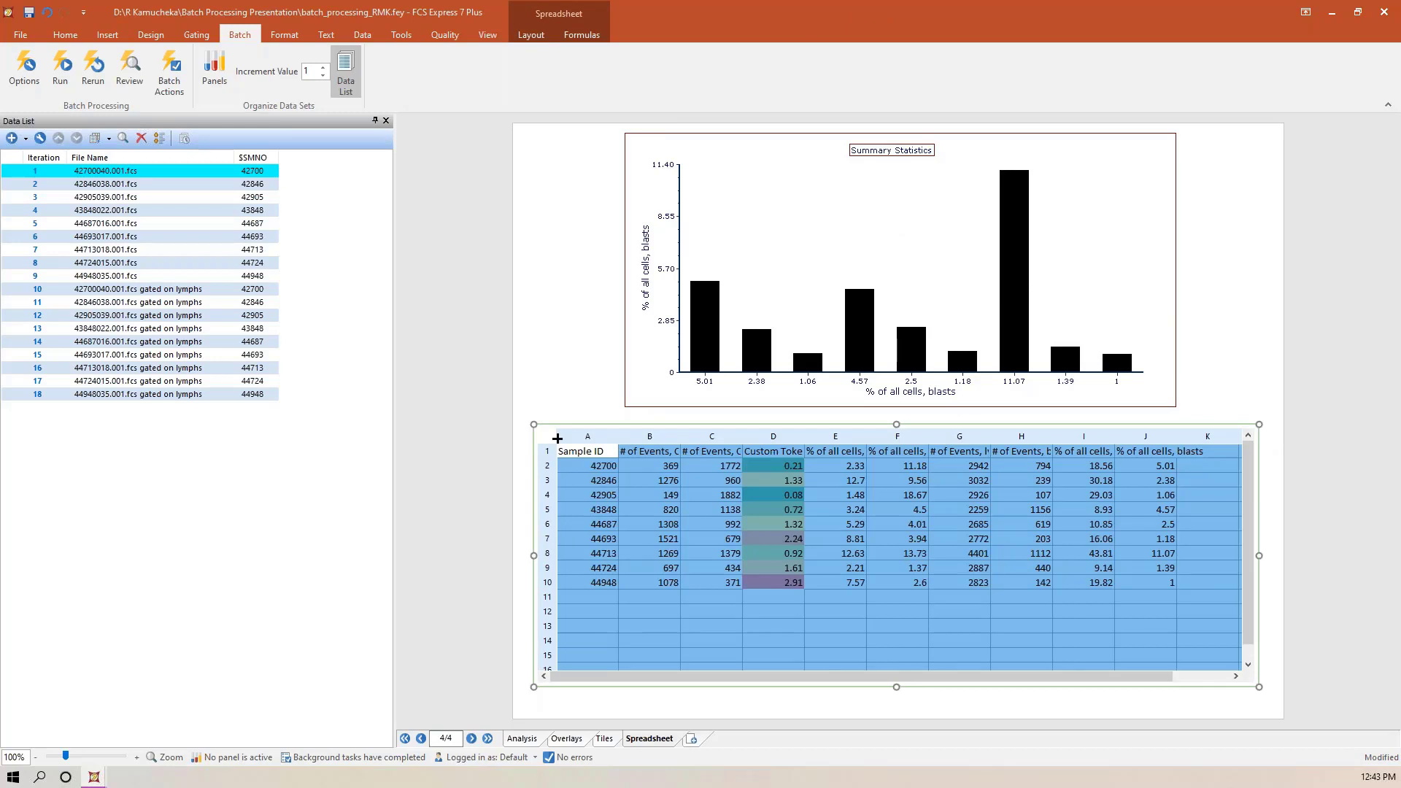
double_click(617, 435)
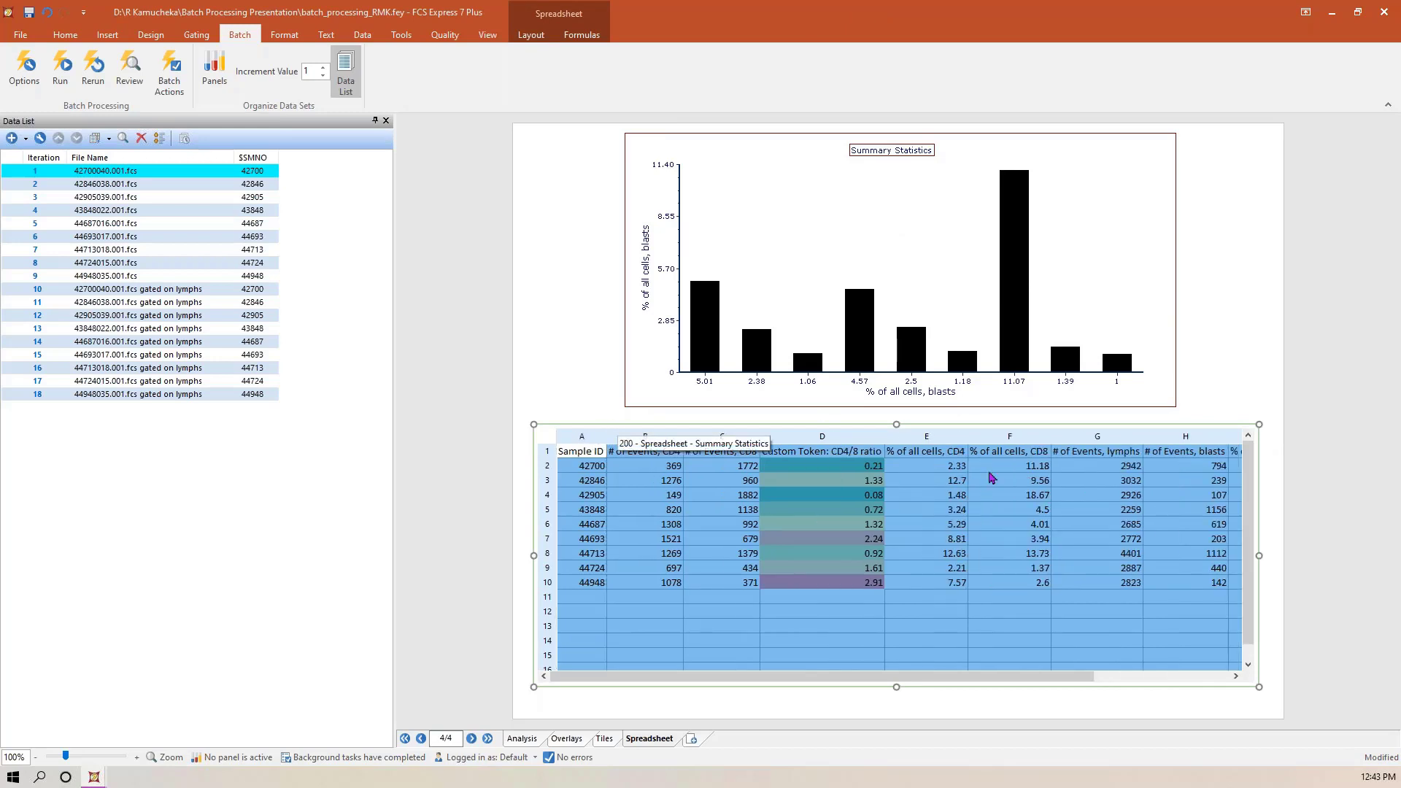
left_click(855, 659)
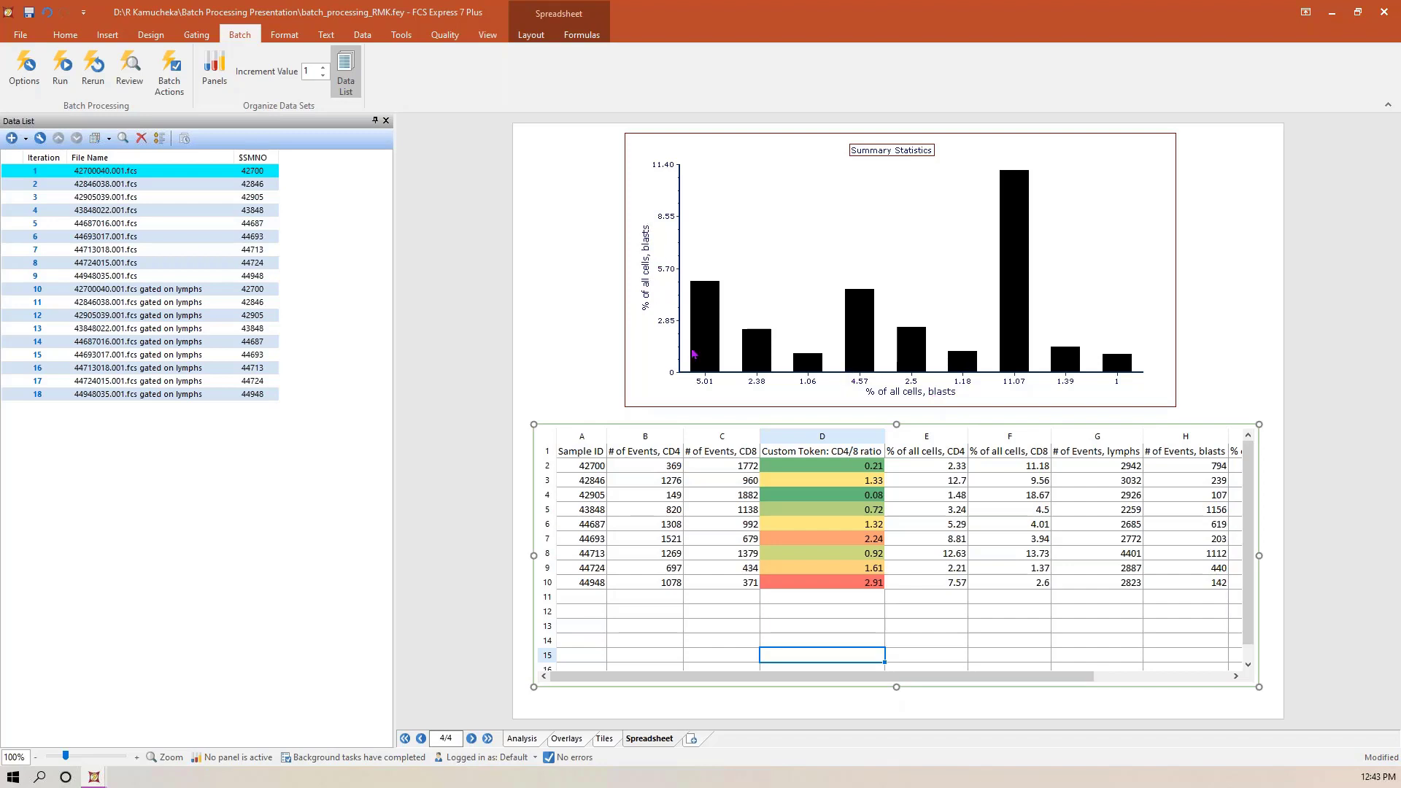
- Set the Summary Statistics bar chart to plot Custom Token: CD4/8 ratio on the vertical axis against Sample ID on the horizontal axis
left_click(646, 281)
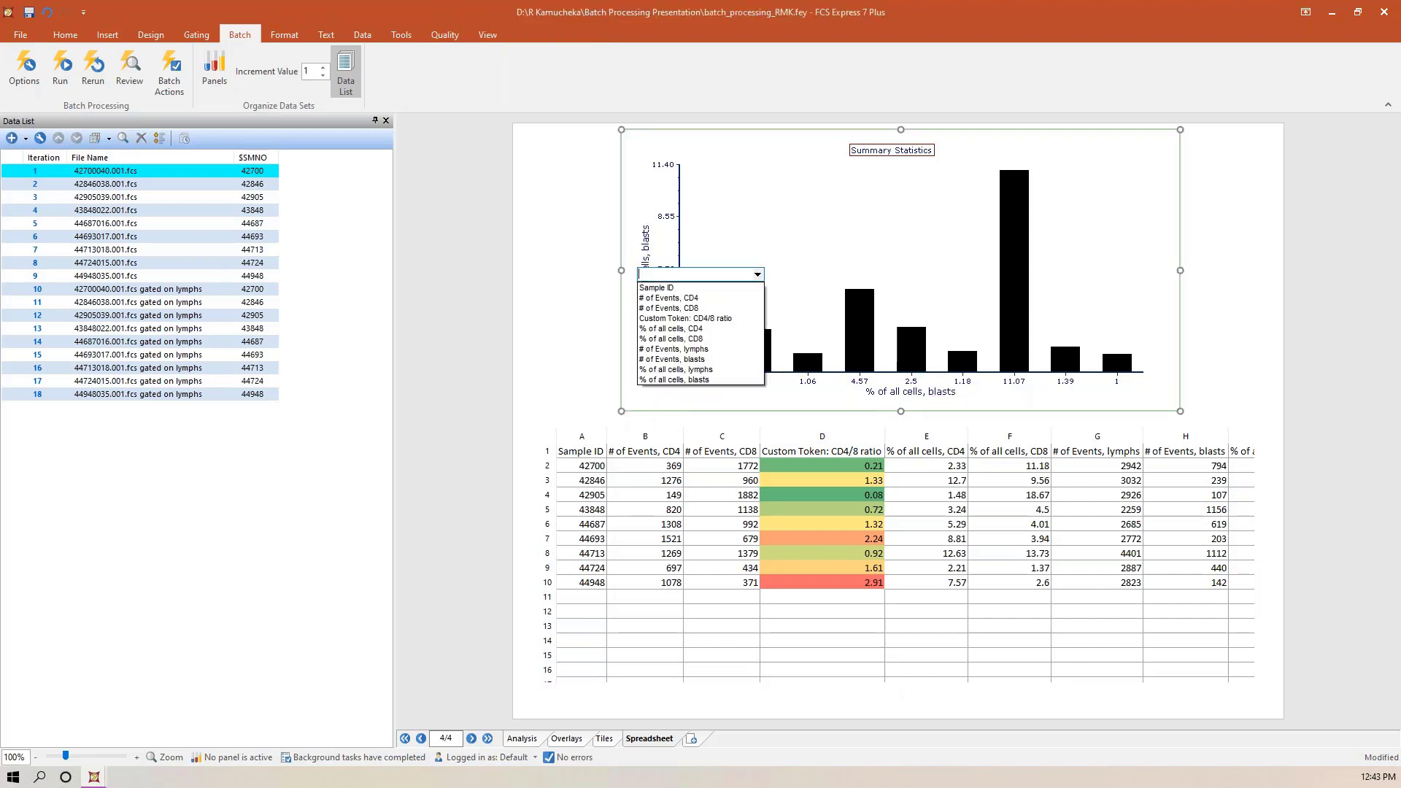
left_click(670, 319)
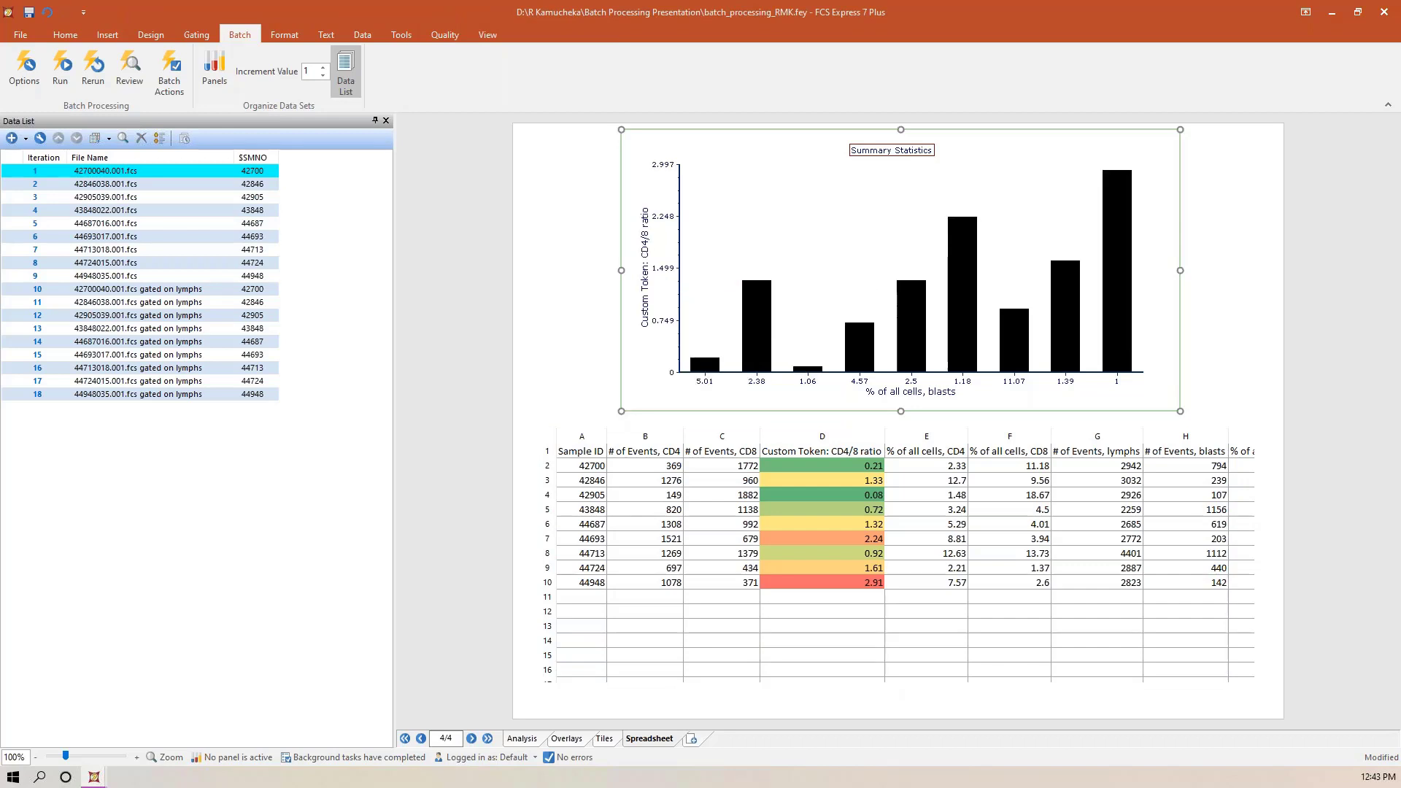
left_click(890, 394)
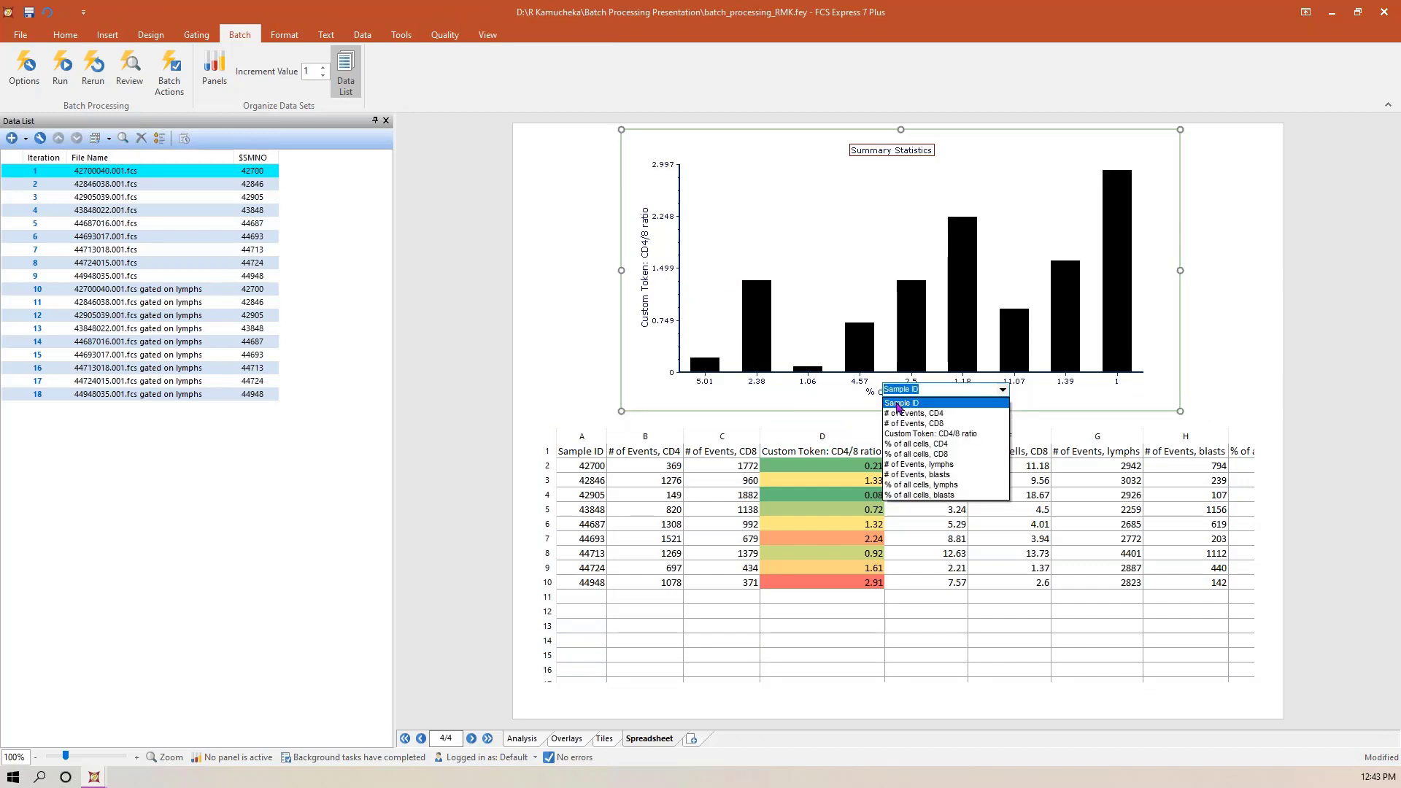
left_click(899, 403)
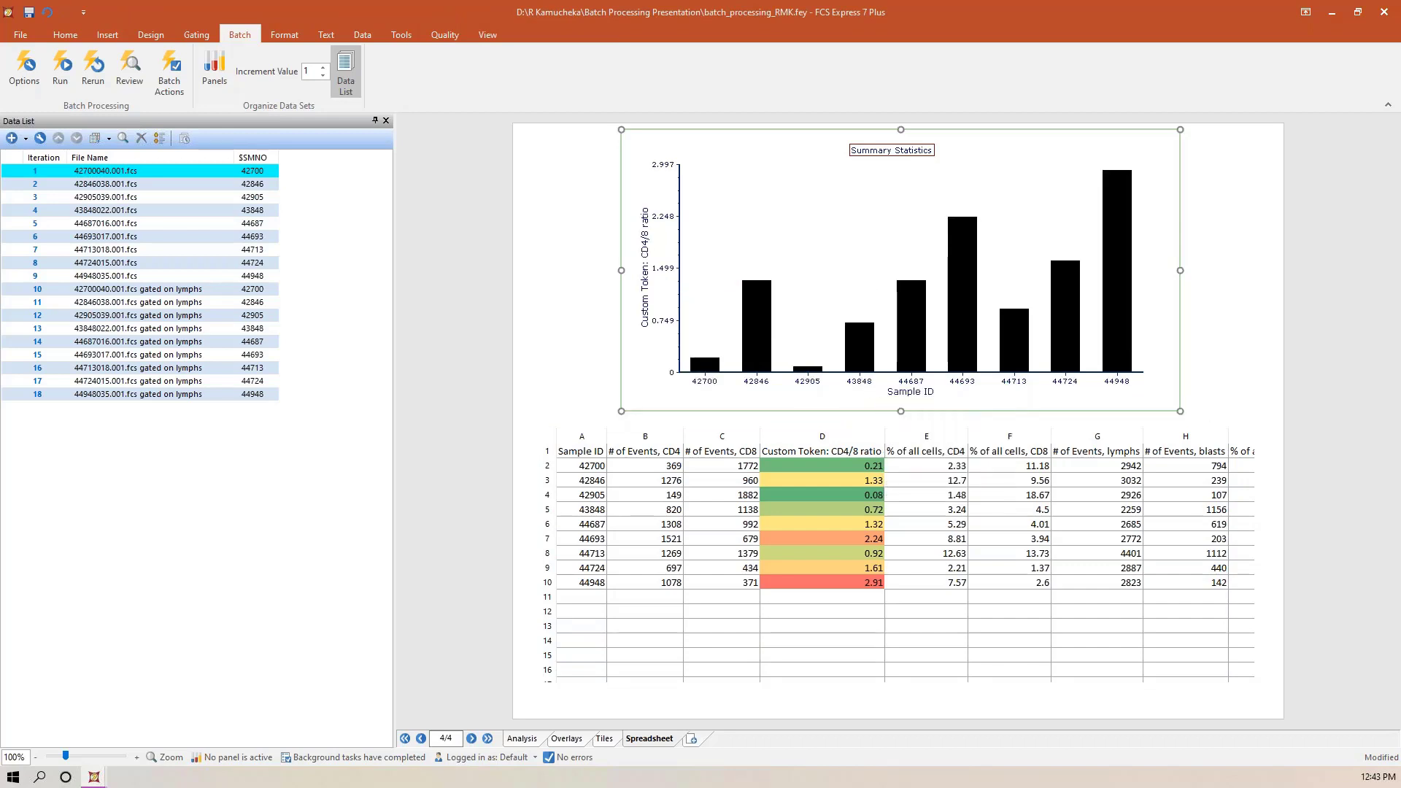
left_click(1251, 305)
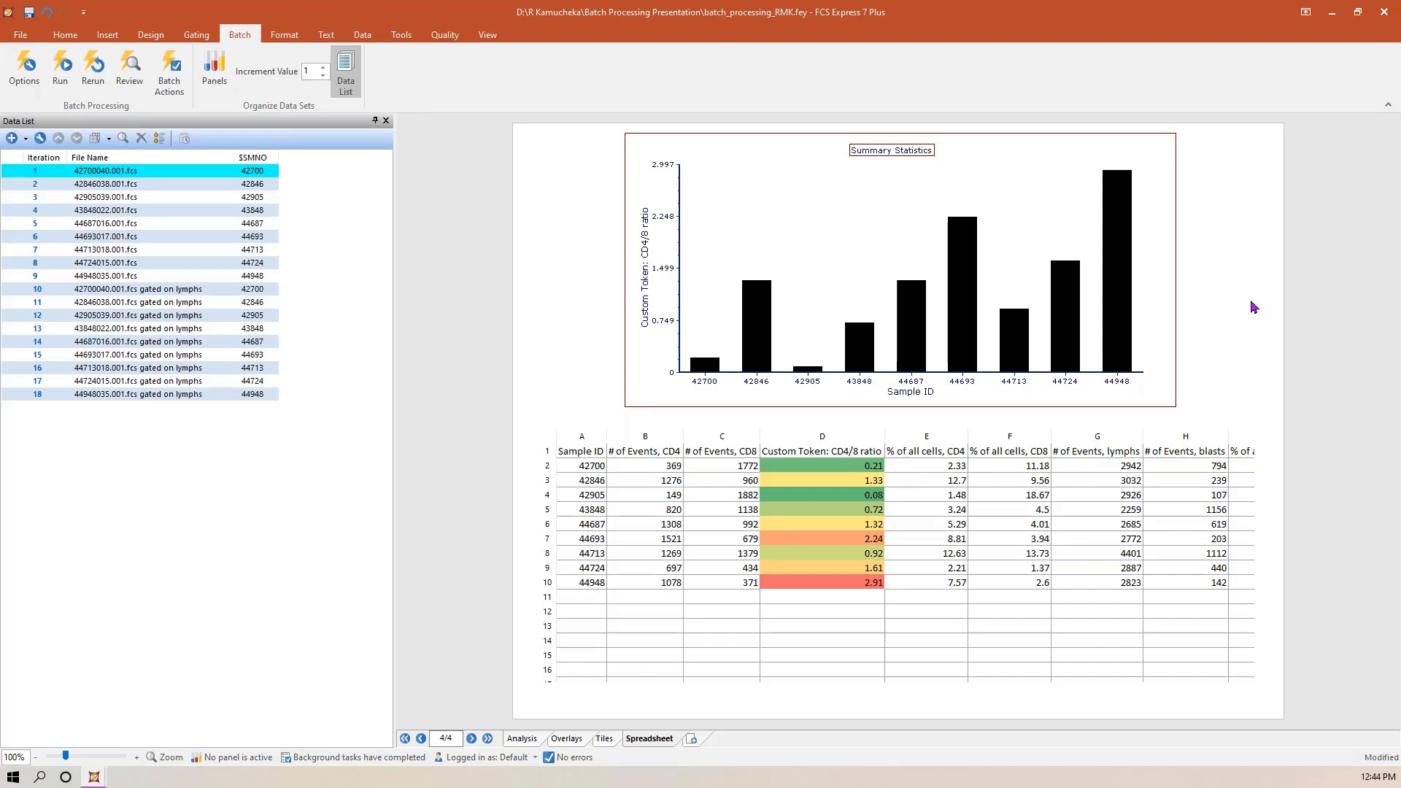
- Examine the lymphs and blasts columns at the far end of the summary statistics spreadsheet
left_click(1070, 527)
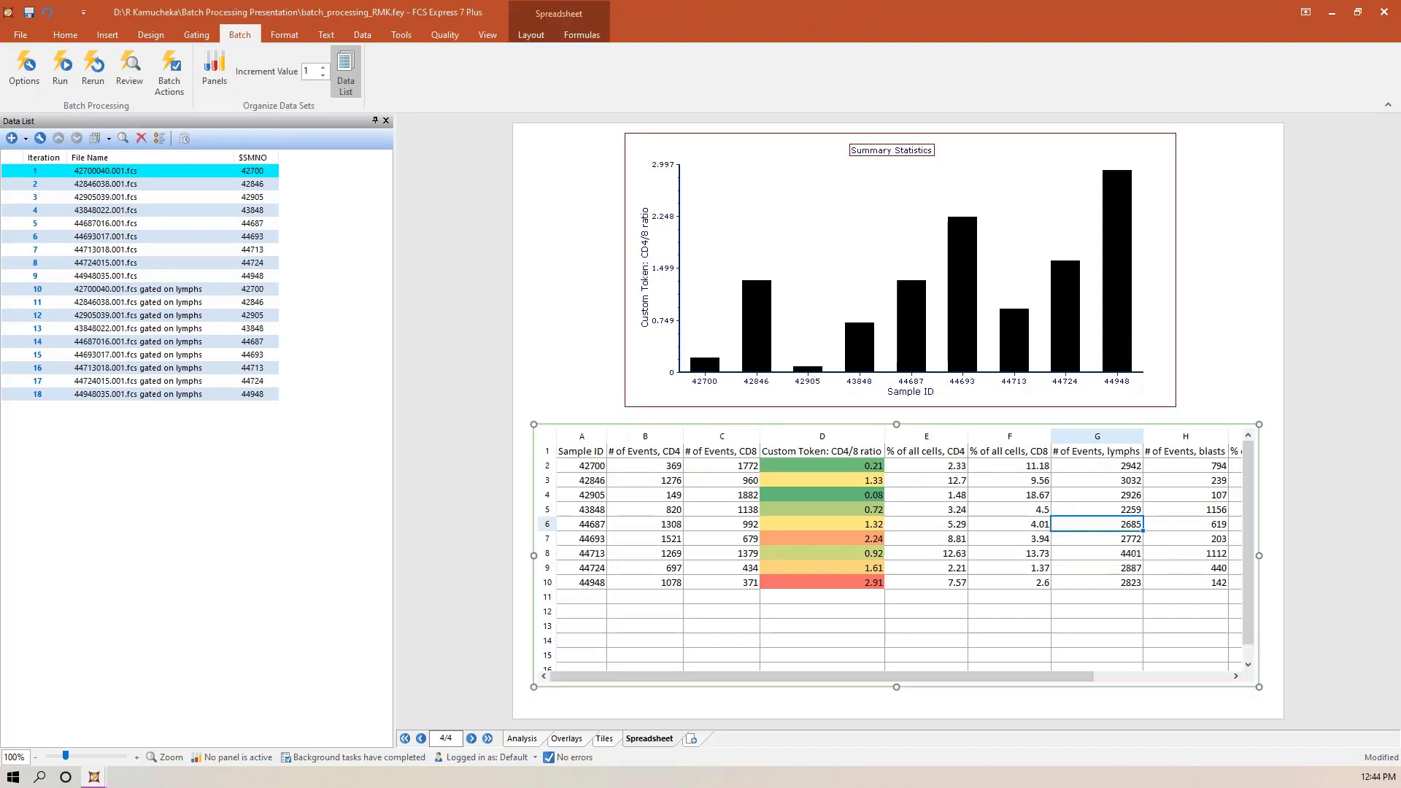
left_click(1235, 676)
left_click(1235, 676)
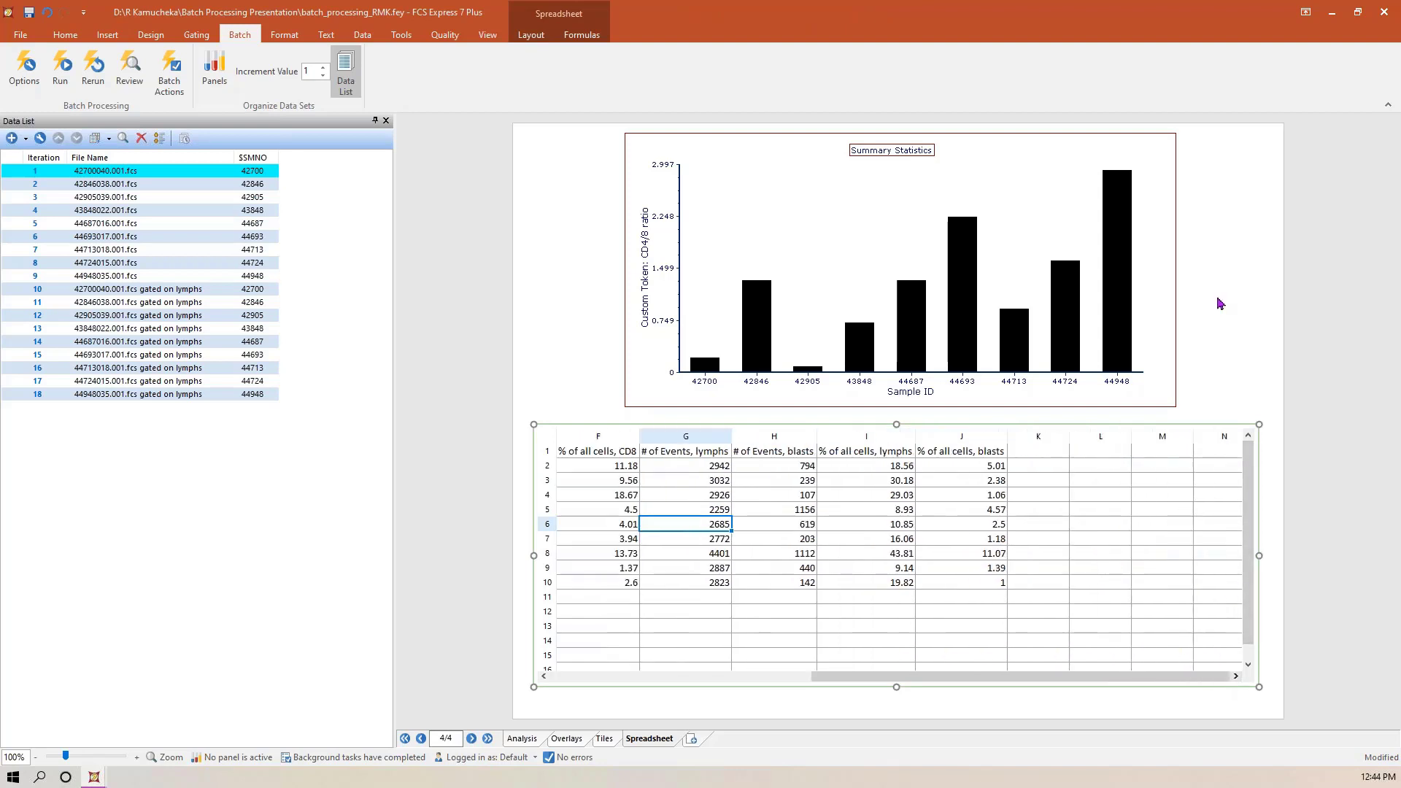
left_click_drag(951, 676, 623, 704)
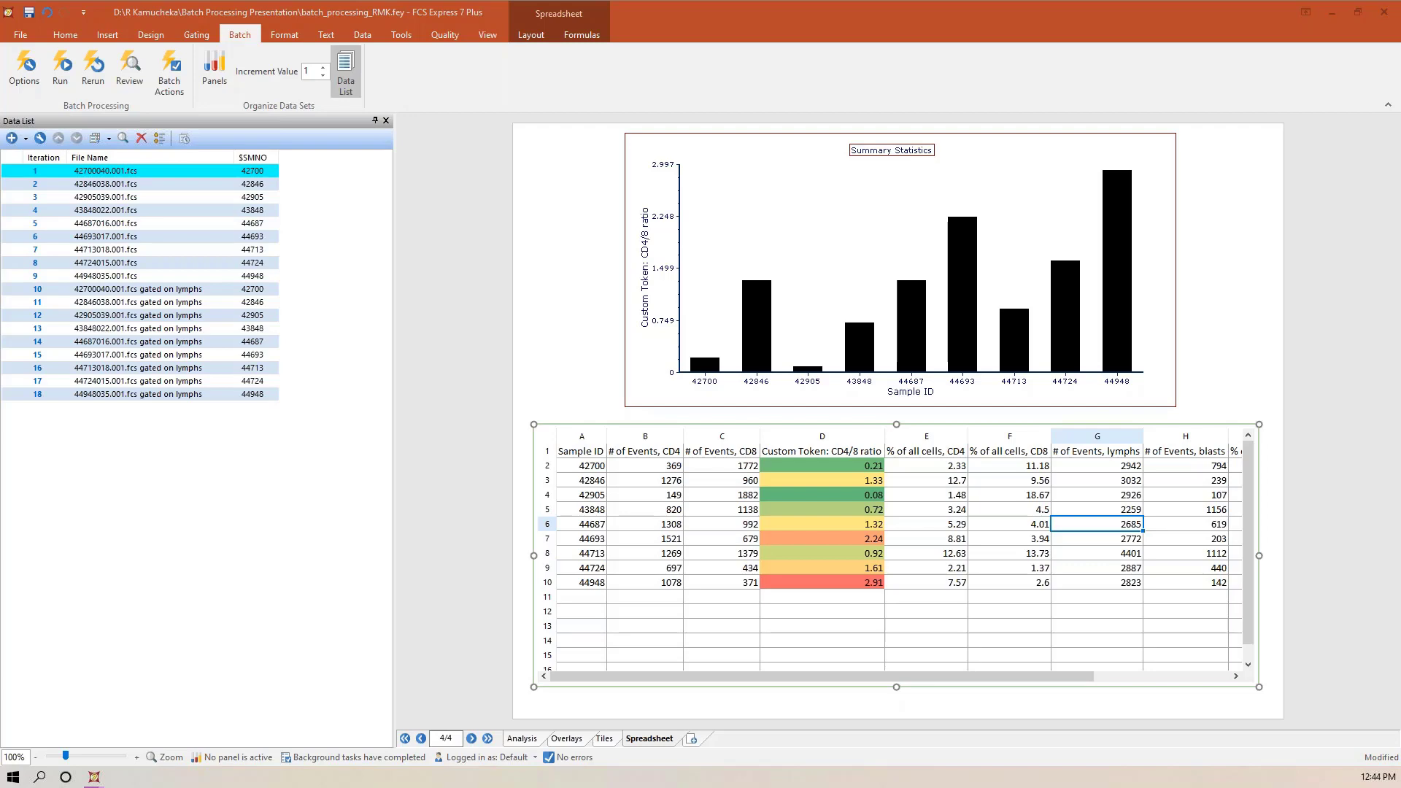
- Switch to File Explorer, open the DRUG DEVELOPMENT folder inside Batch Processing Presentation, and select 08_20_2021.jpg among the exports
left_click_drag(1400, 306, 742, 120)
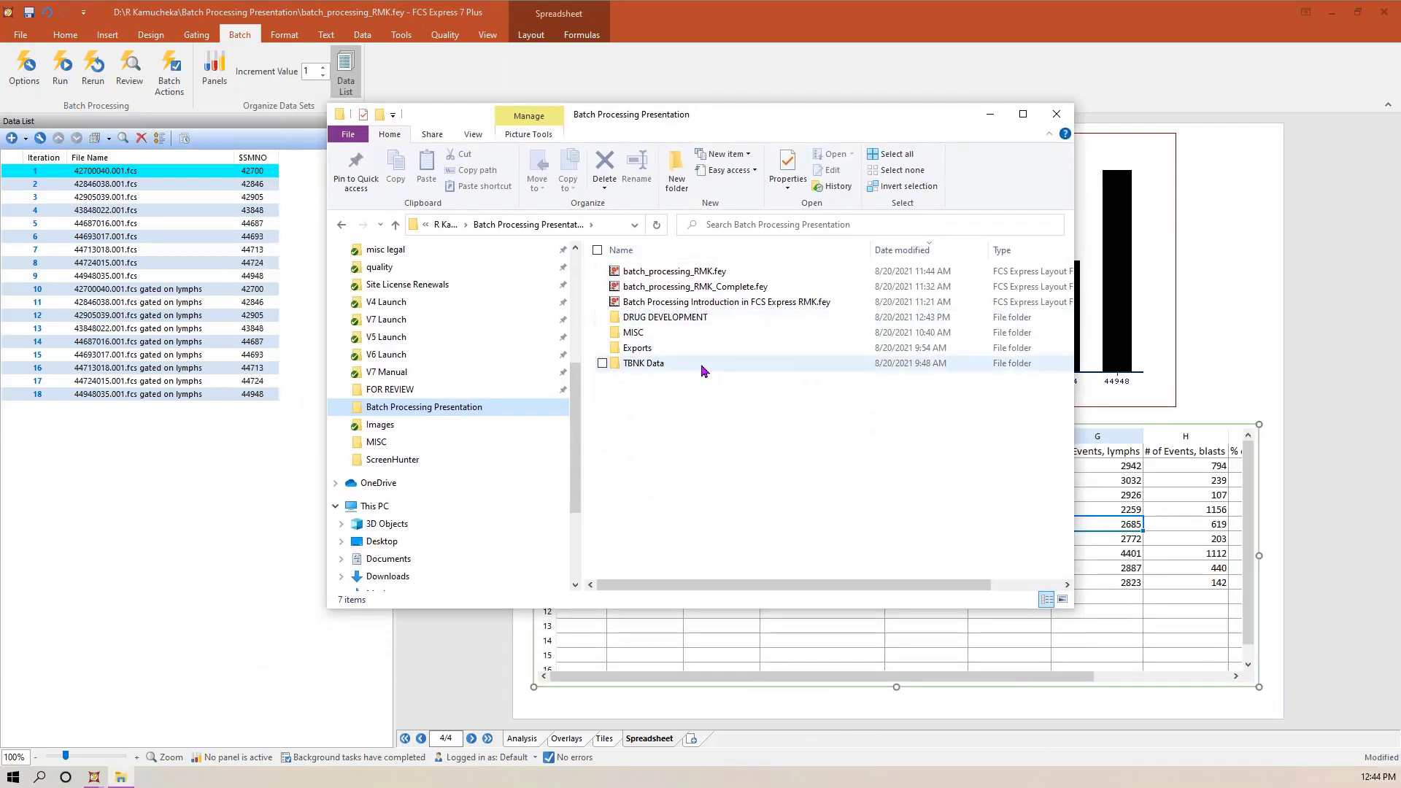
left_click(668, 323)
double_click(669, 319)
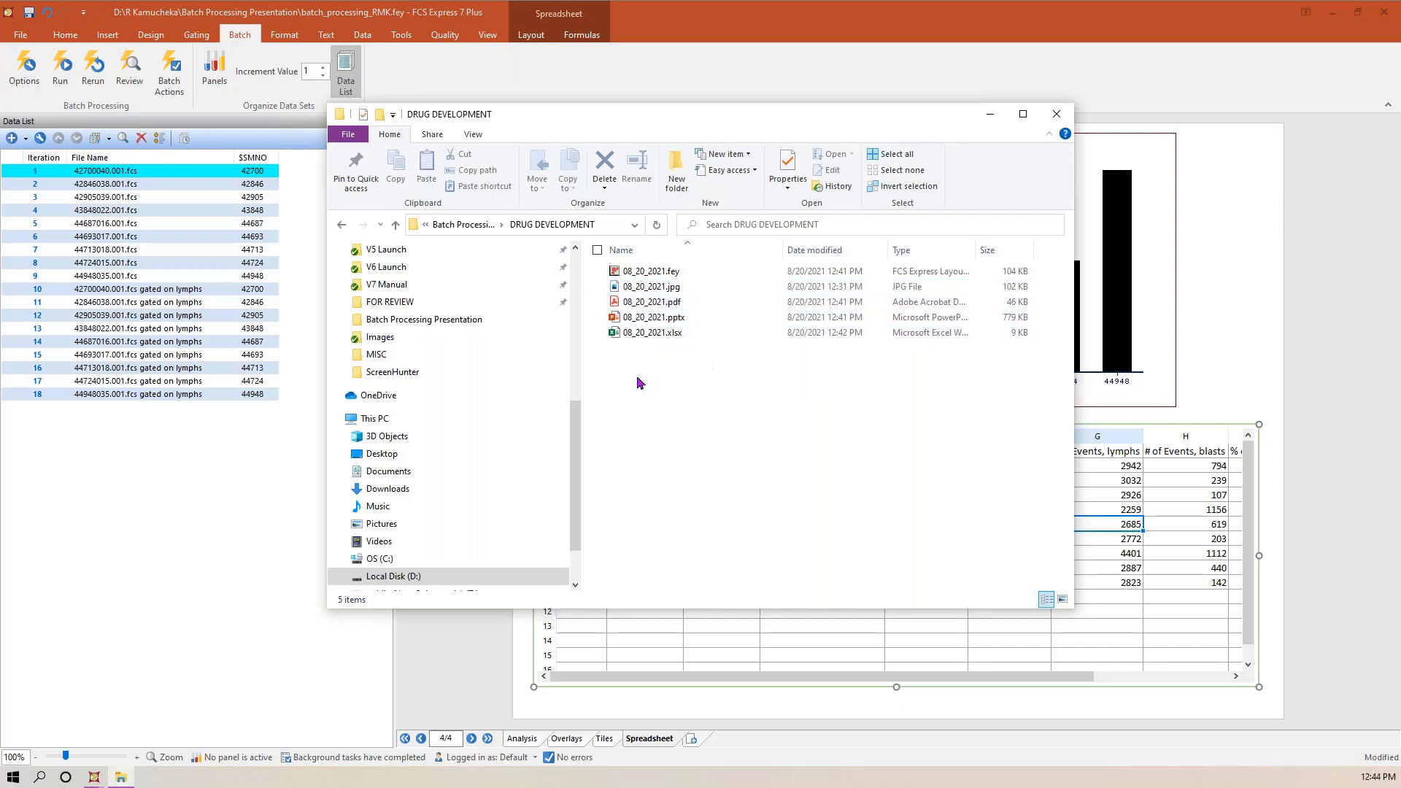
left_click(646, 287)
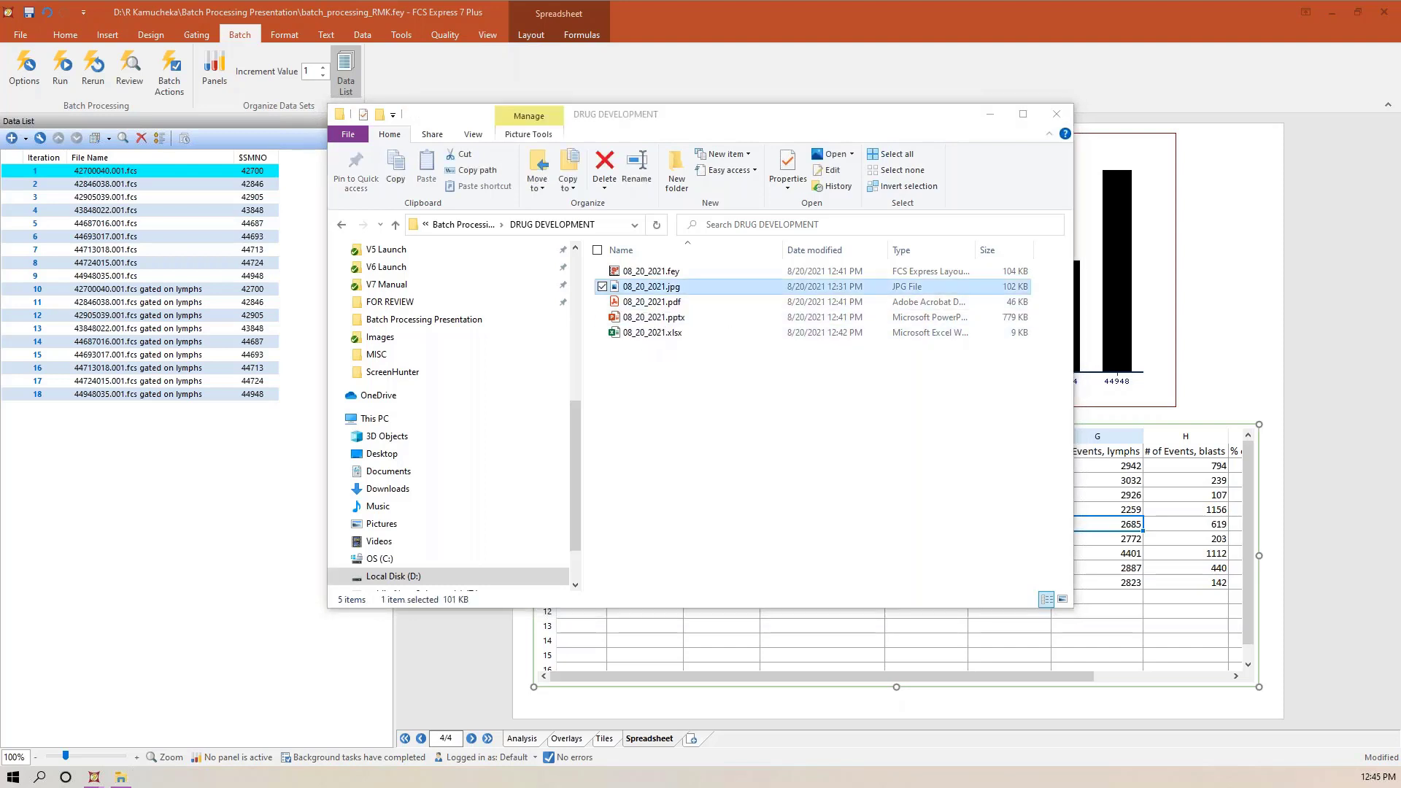
- Minimize File Explorer, examine the exported picture 08_20_2021.jpg in a maximized Photos window, and close it to return to the layout
left_click(991, 116)
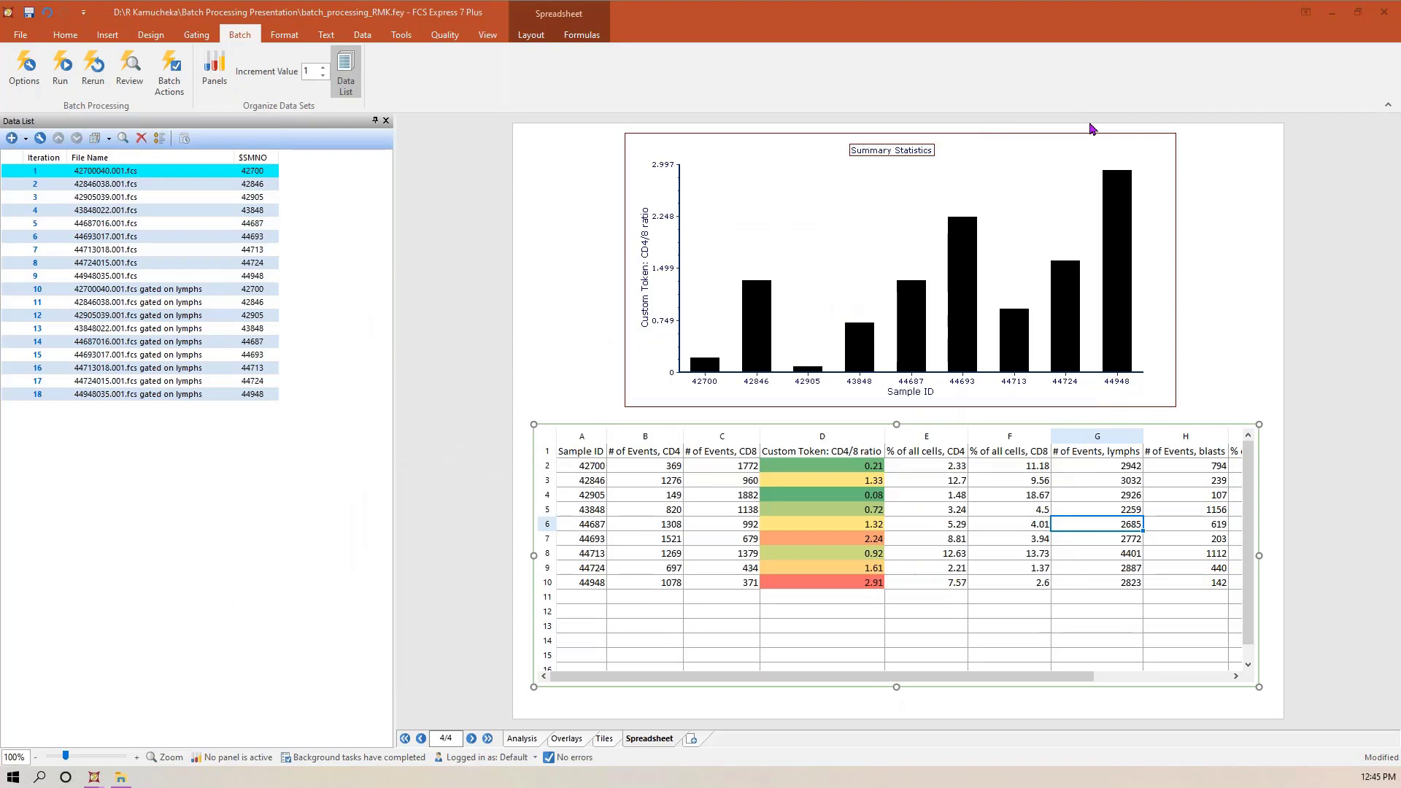
left_click_drag(1400, 249, 656, 98)
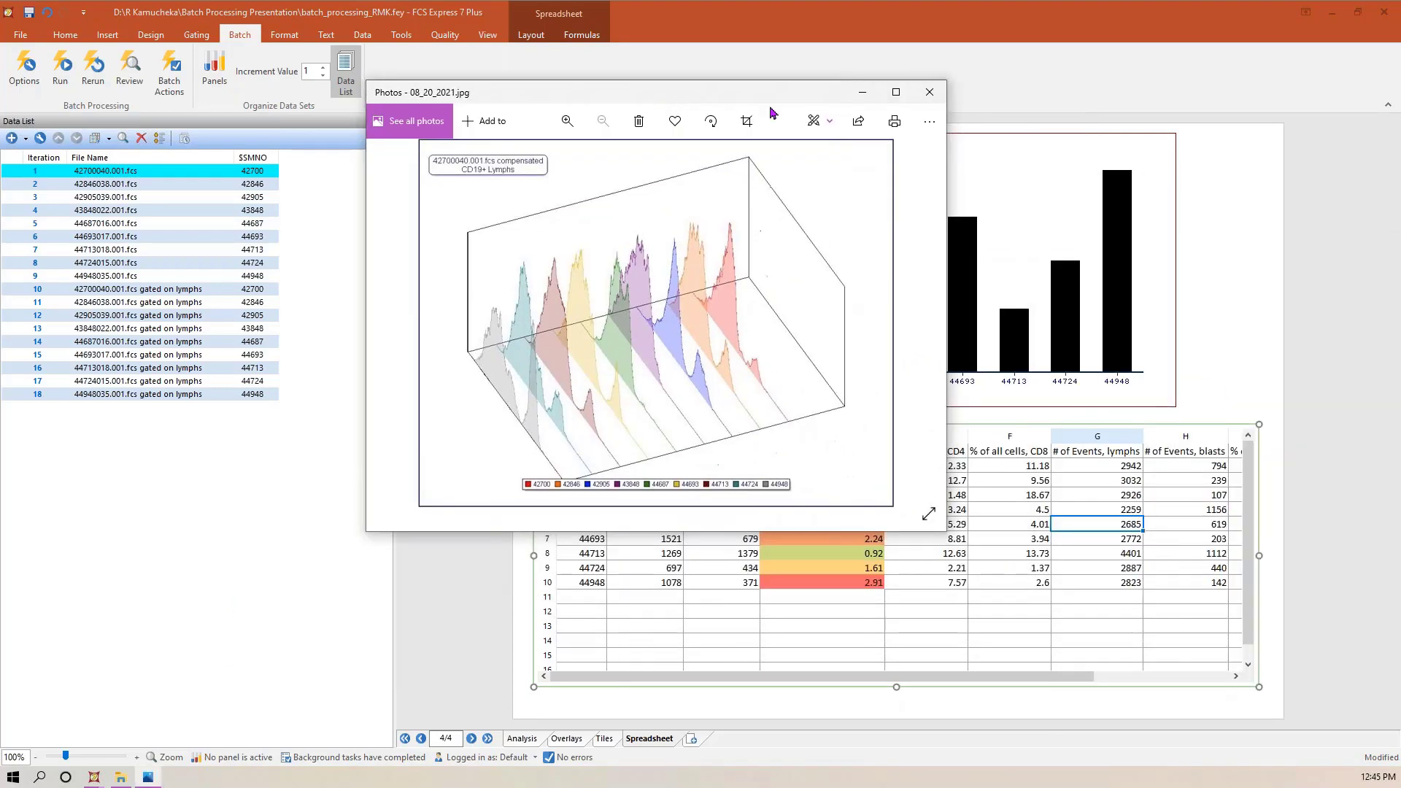
left_click(896, 93)
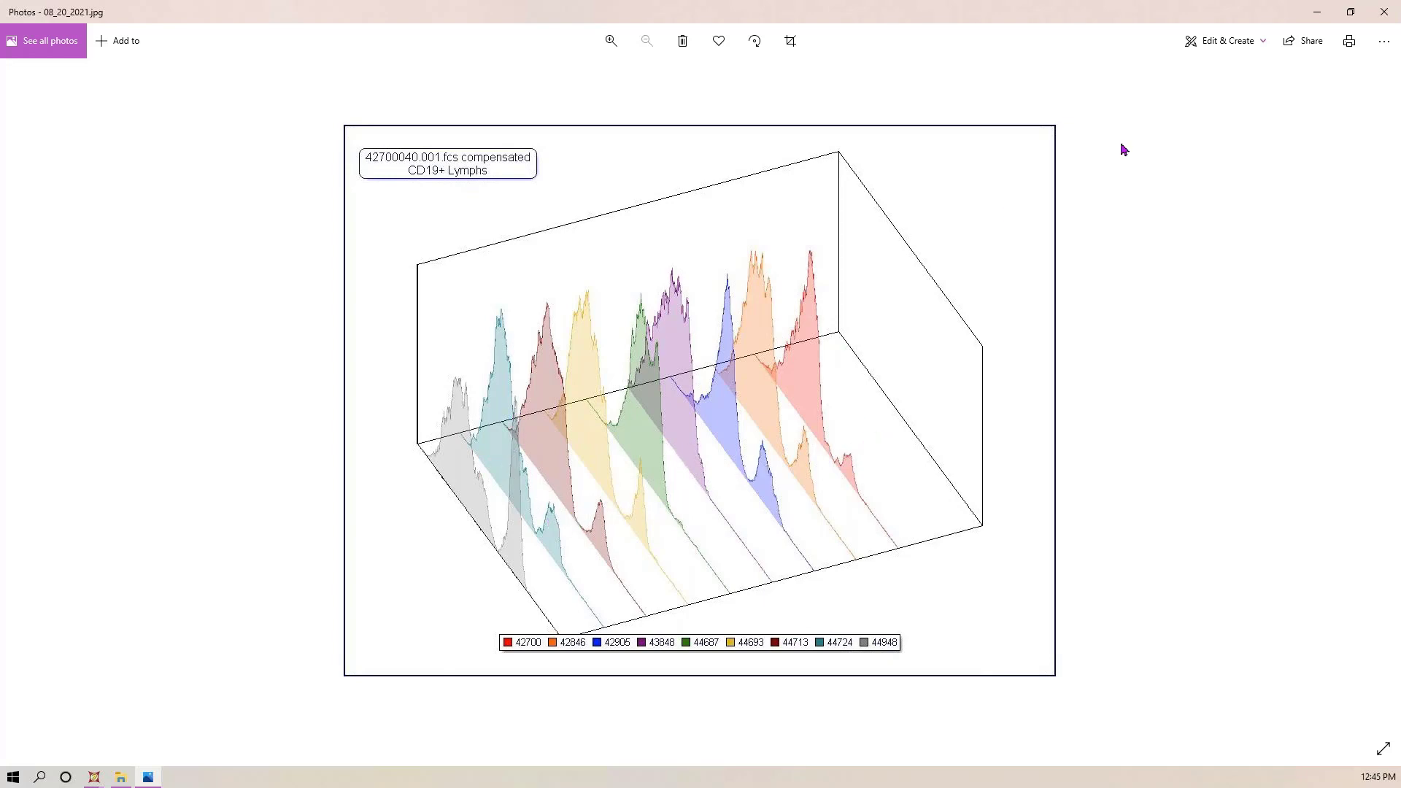
left_click(1386, 12)
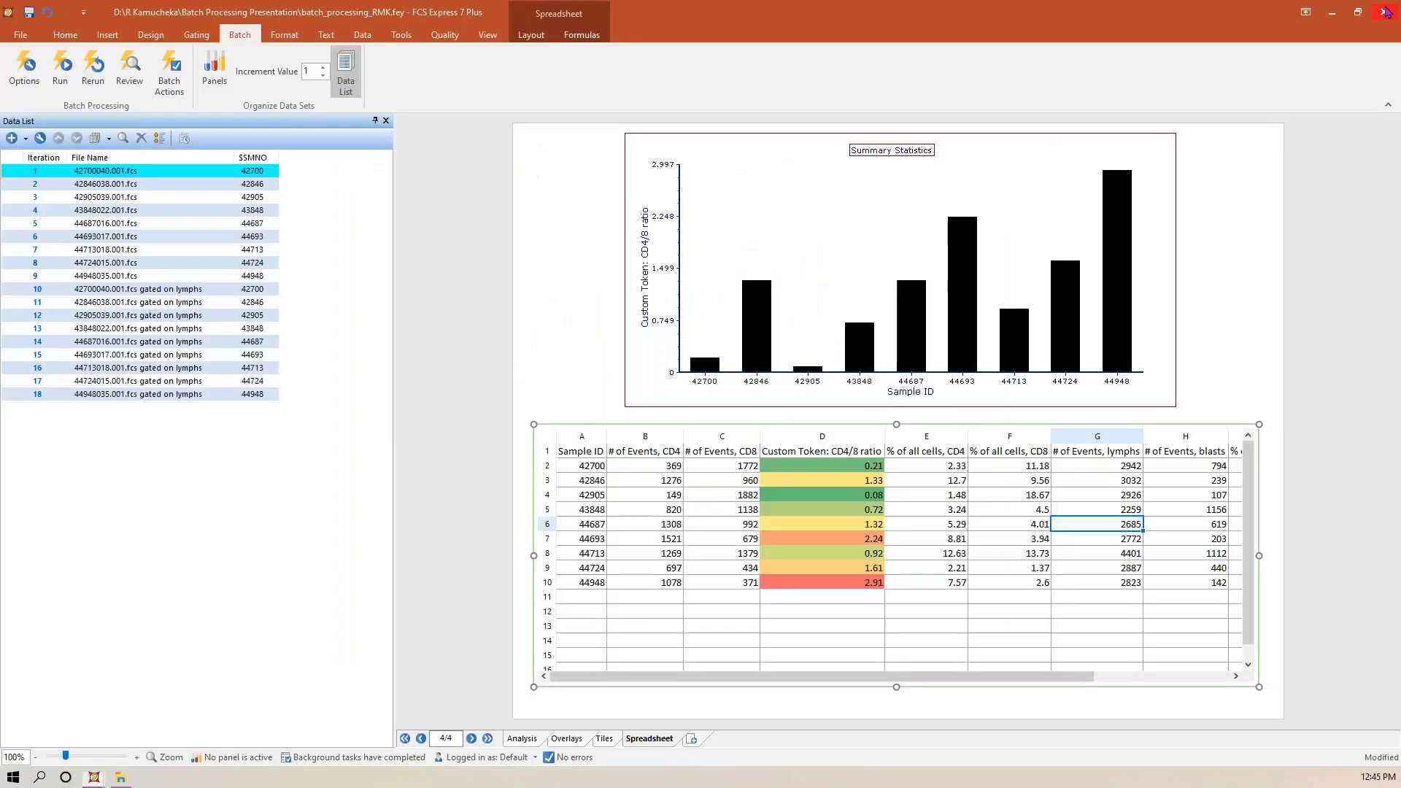
left_click(1218, 341)
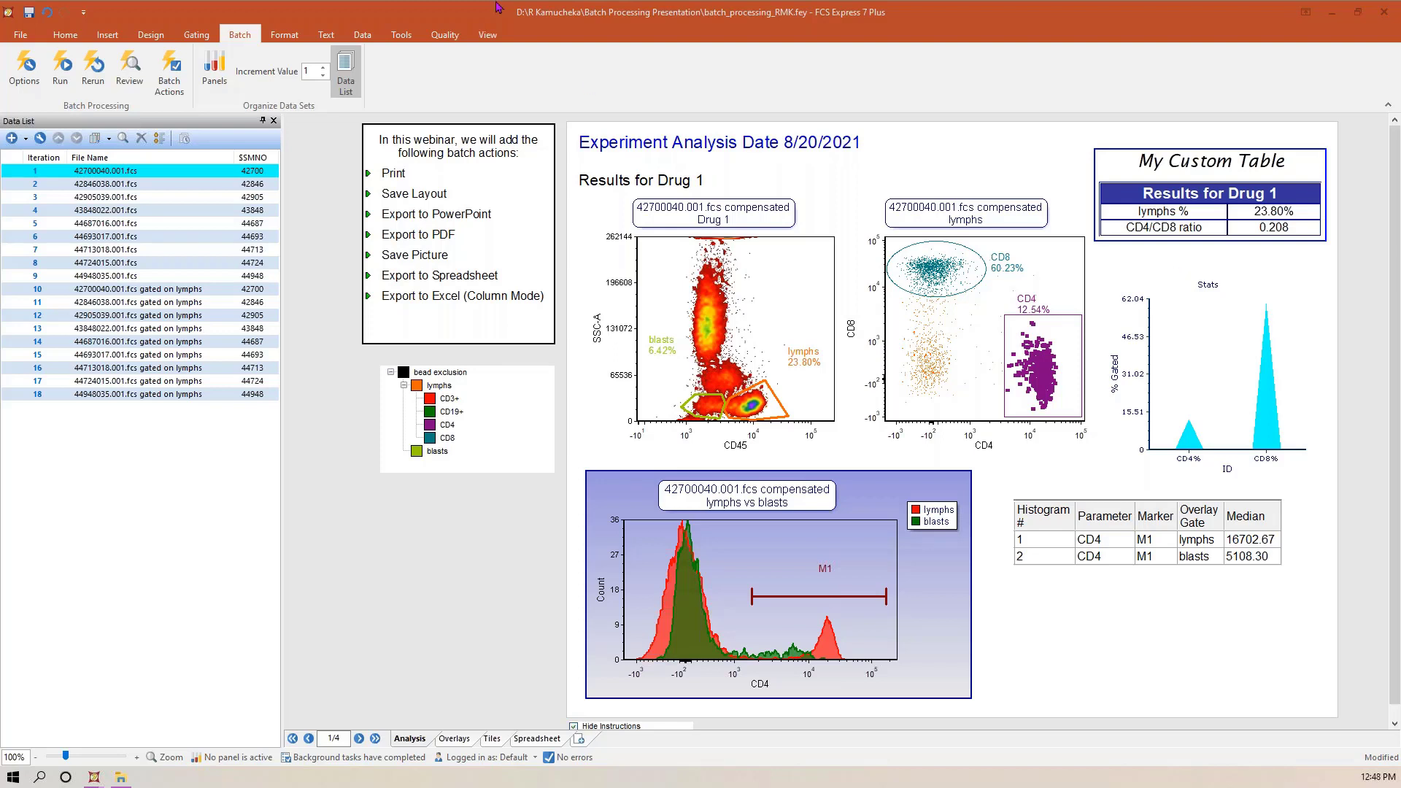
- Switch to the open layout Batch Processing Introduction in FCS Express RMK.fey and show its Conclusion page
left_click(493, 41)
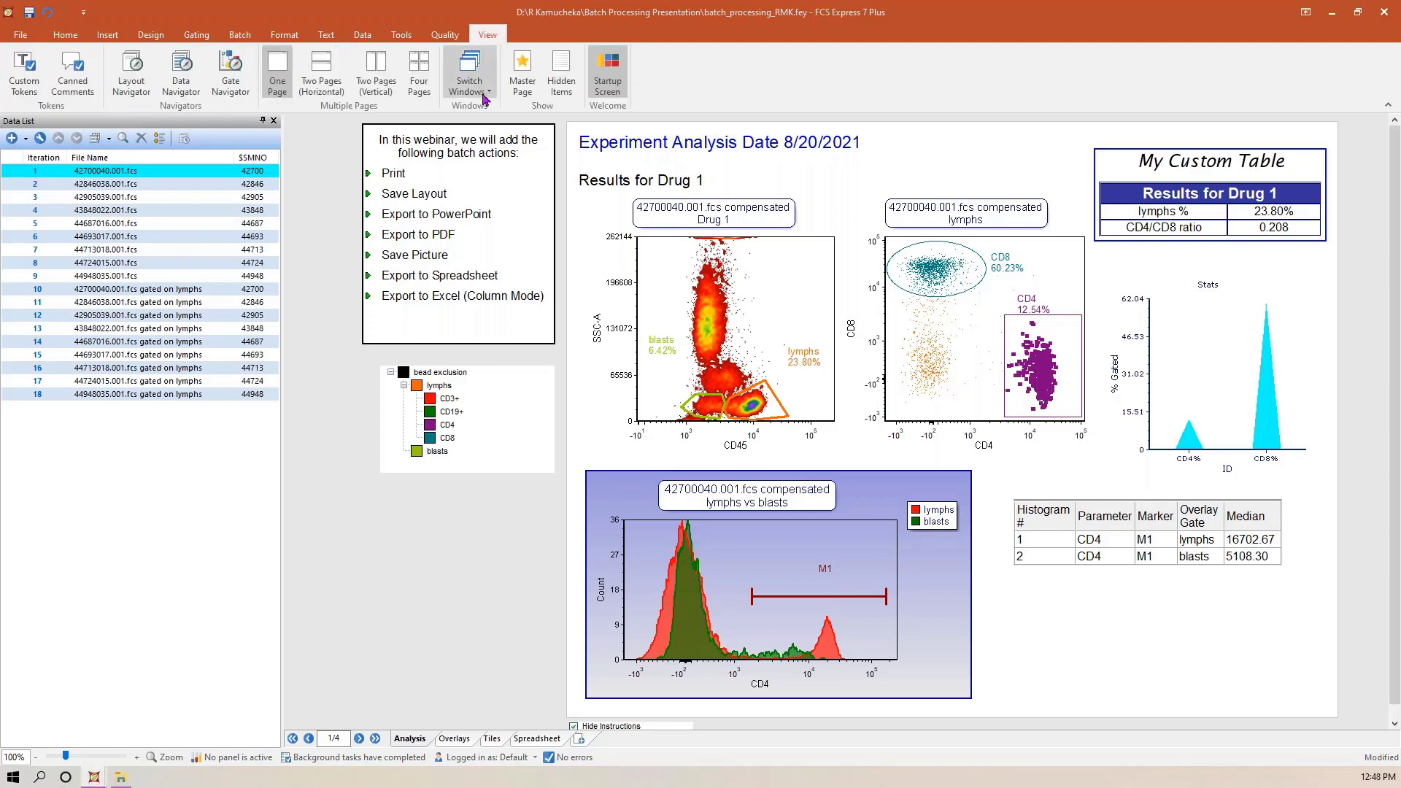
left_click(481, 77)
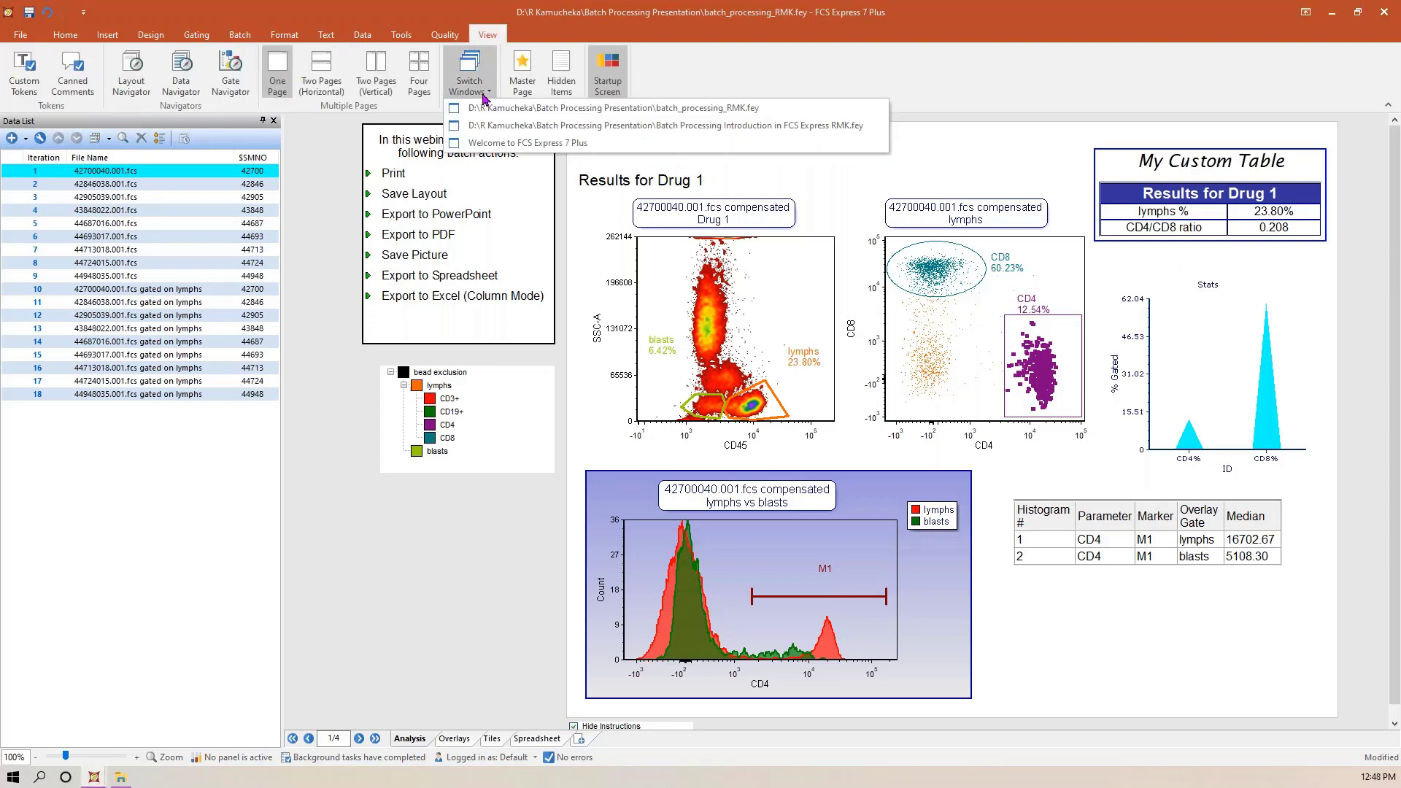
left_click(506, 126)
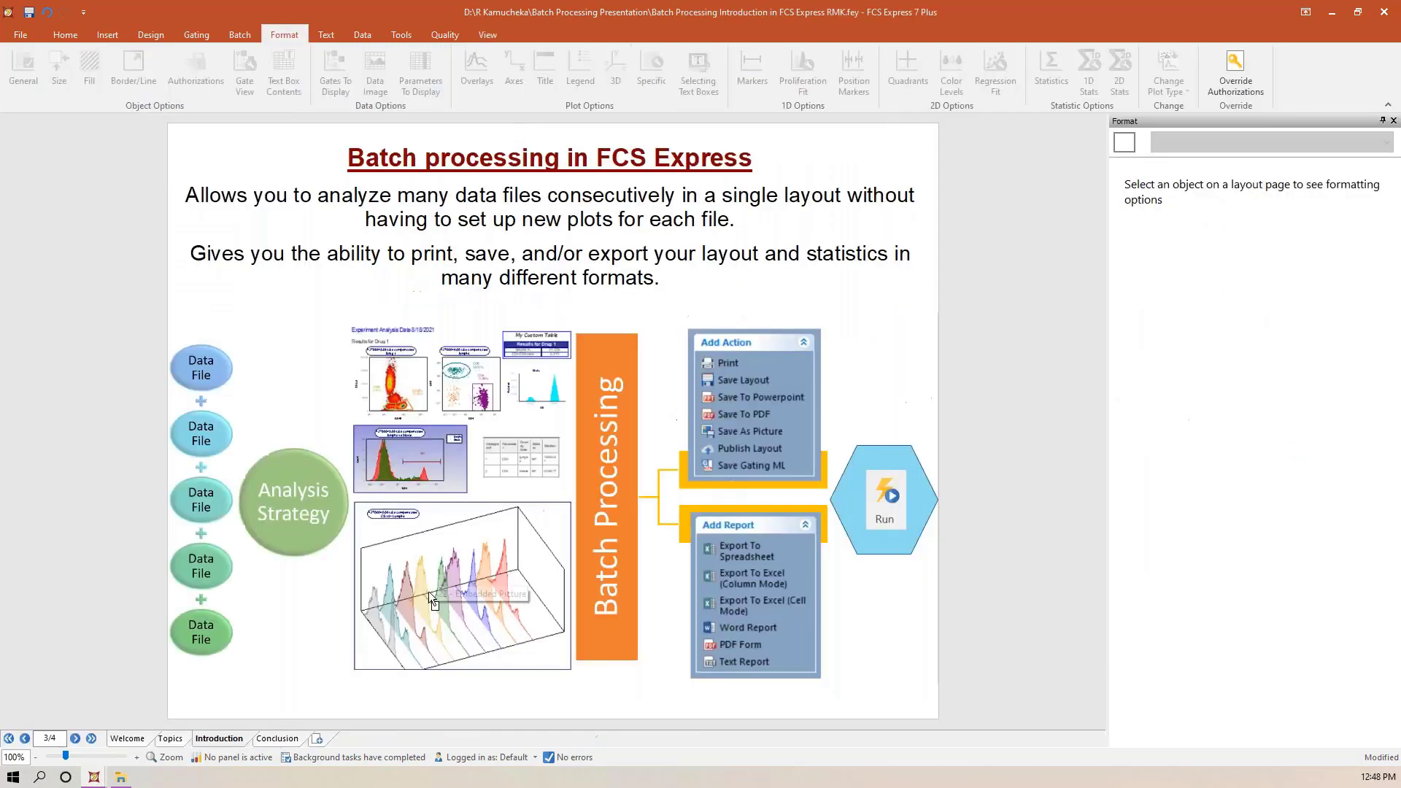
left_click(281, 739)
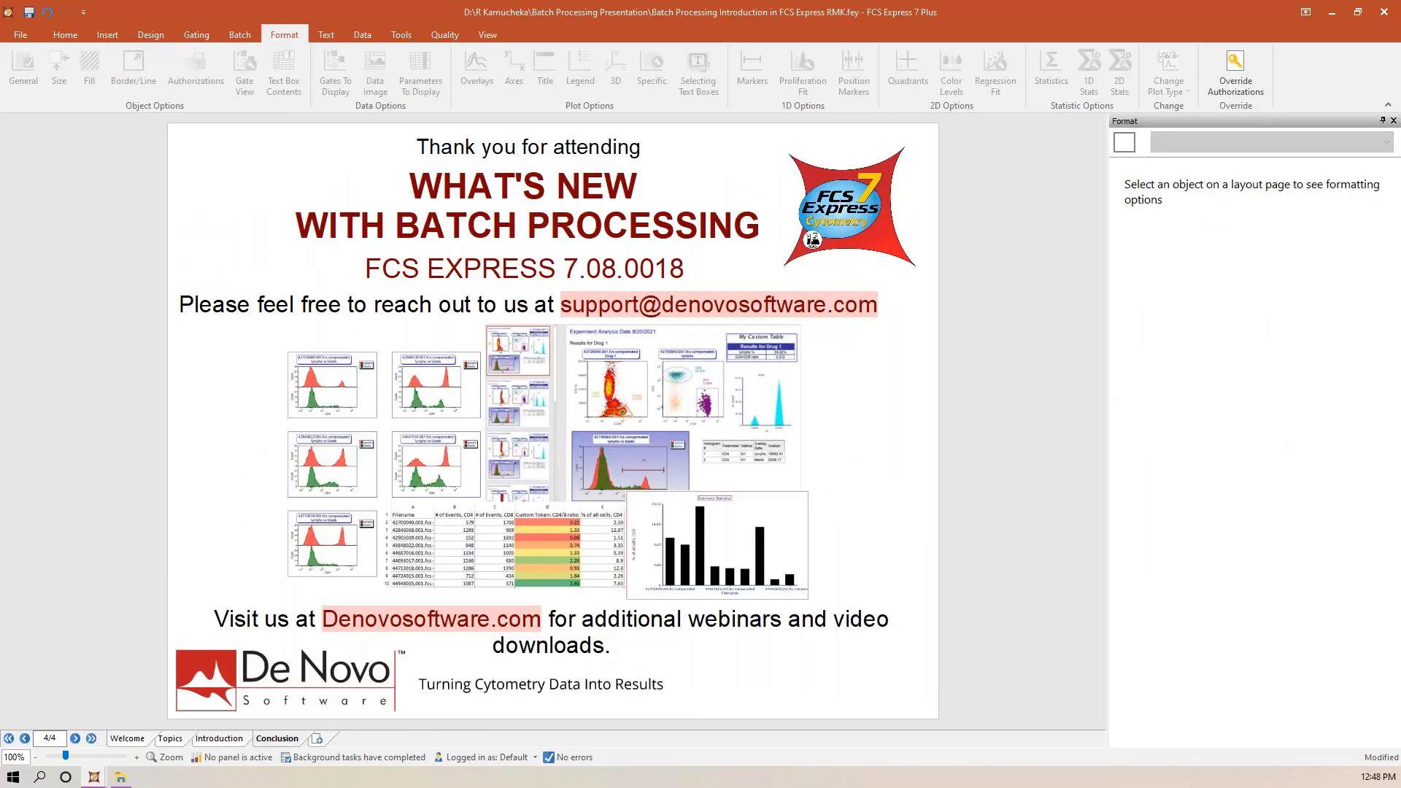